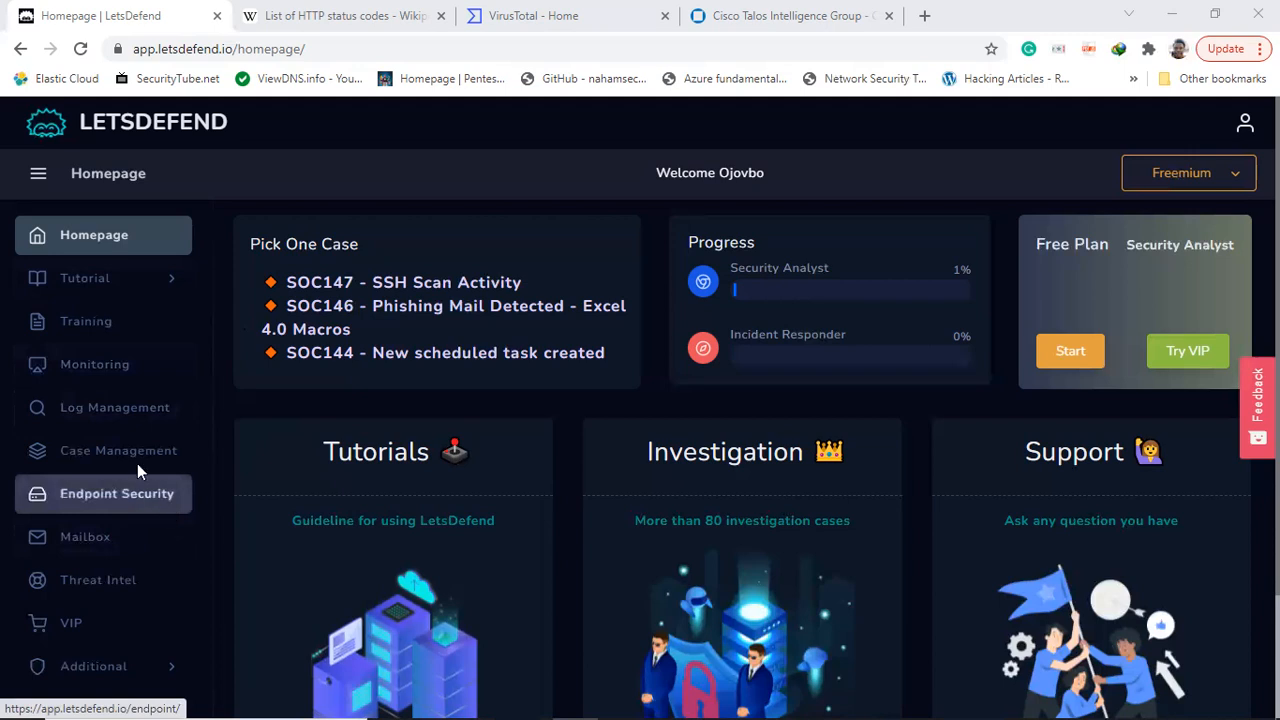
- Open the monitoring alert list and expand the details of the SOC142 - Multiple HTTP 500 Response alert
click(116, 376)
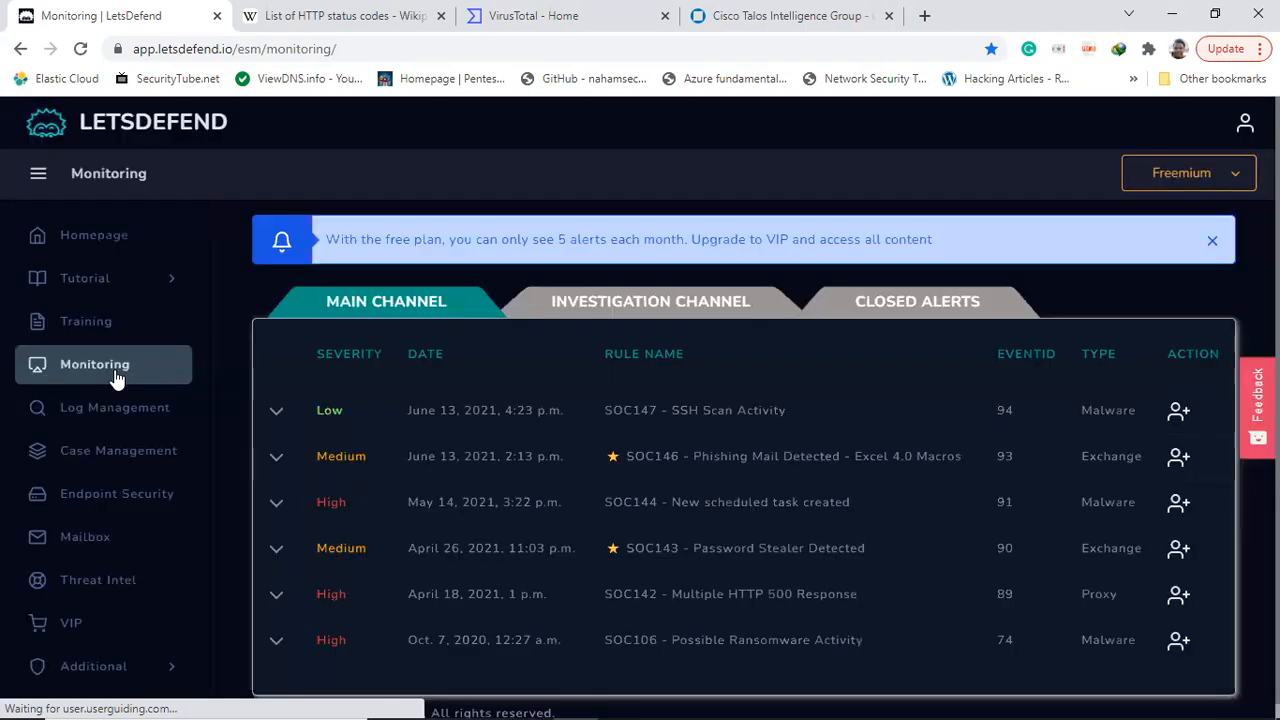
click(1211, 241)
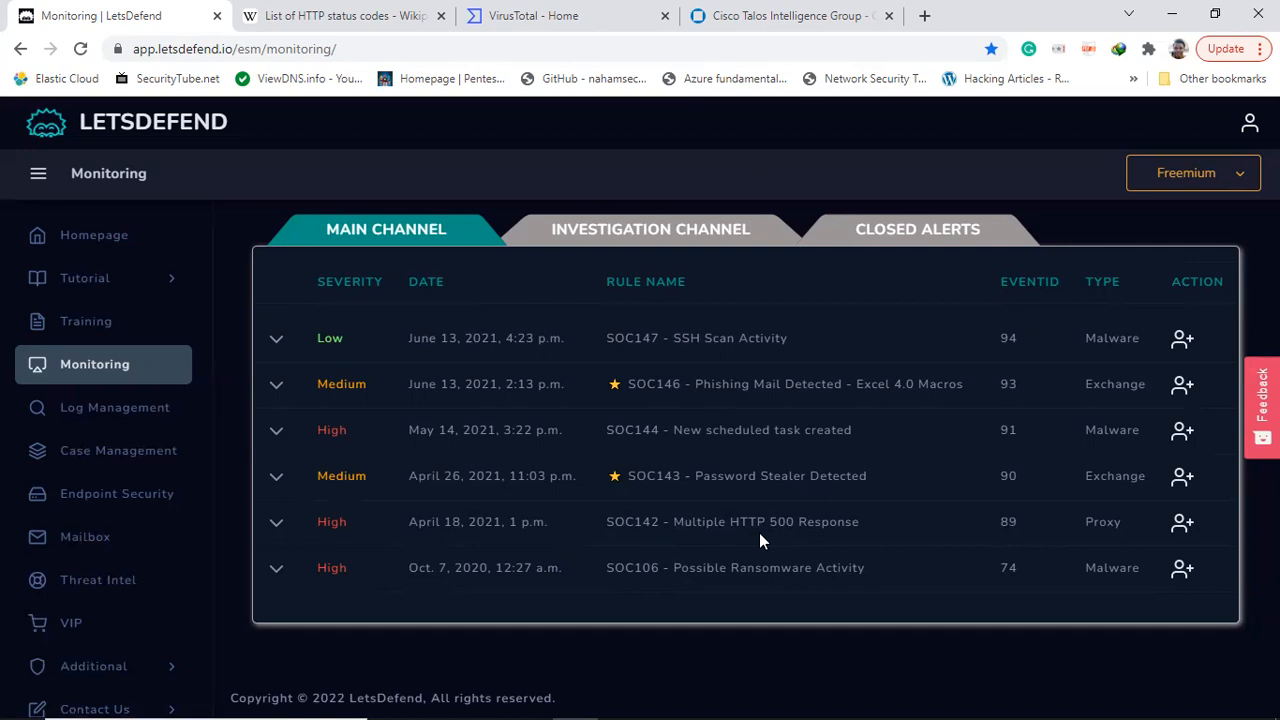
click(277, 526)
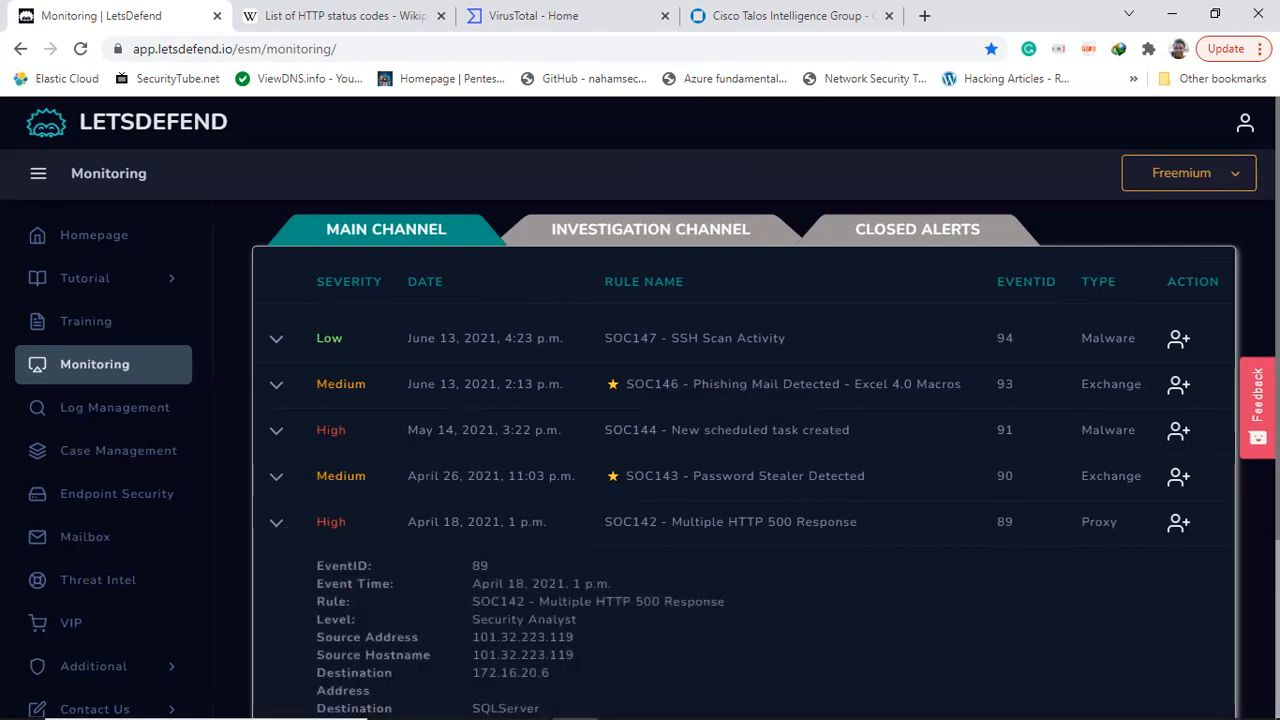
scroll(547, 270, down, 2)
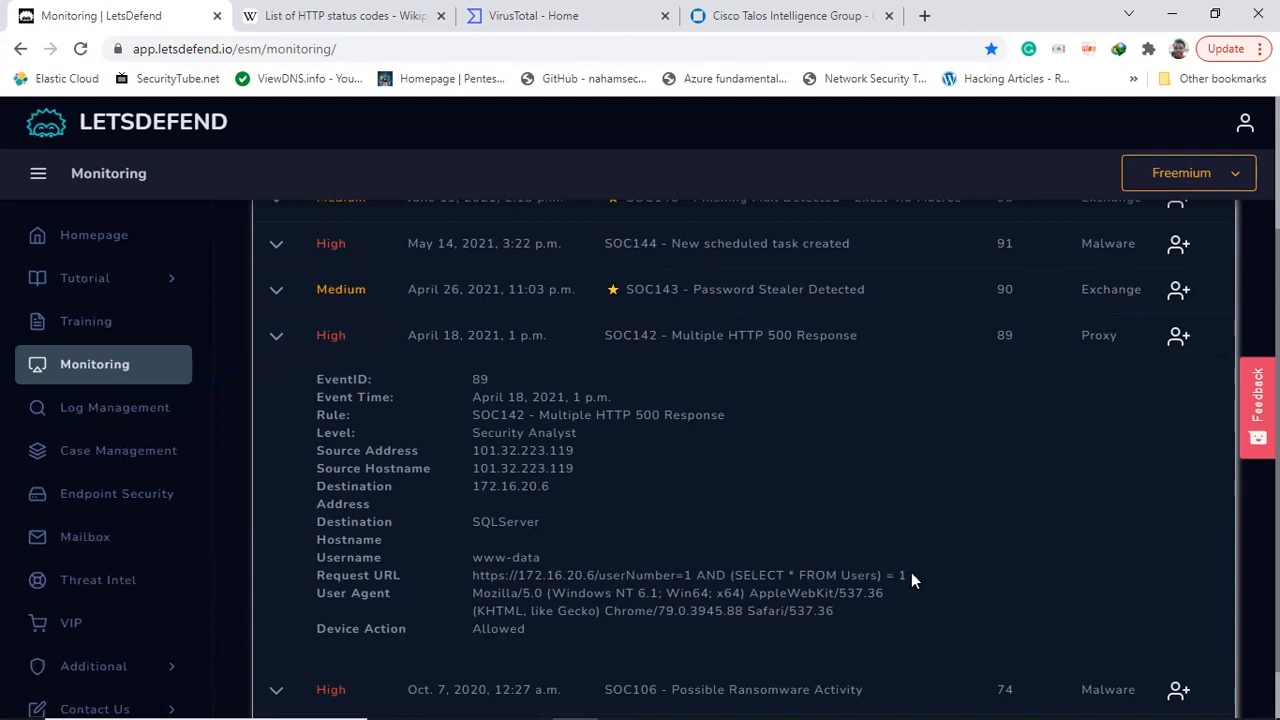
- Examine the request URL and the device action in the SOC142 alert details
triple_click(830, 570)
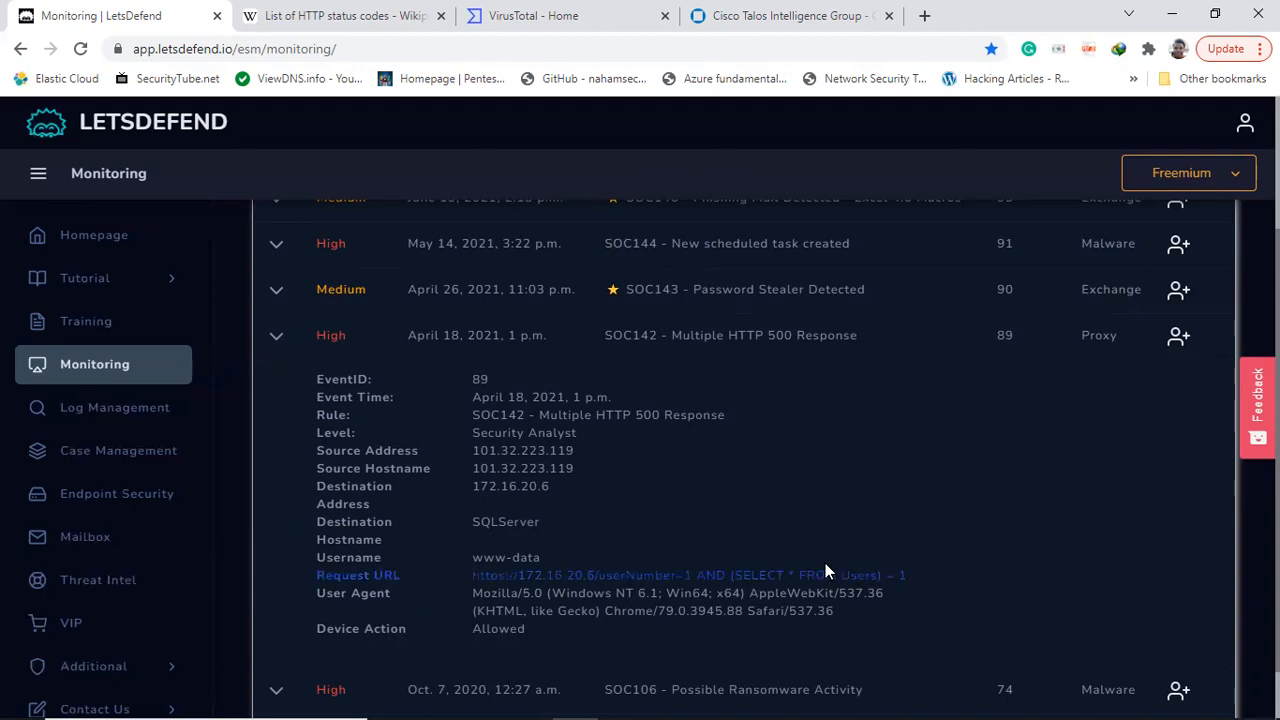
click(829, 484)
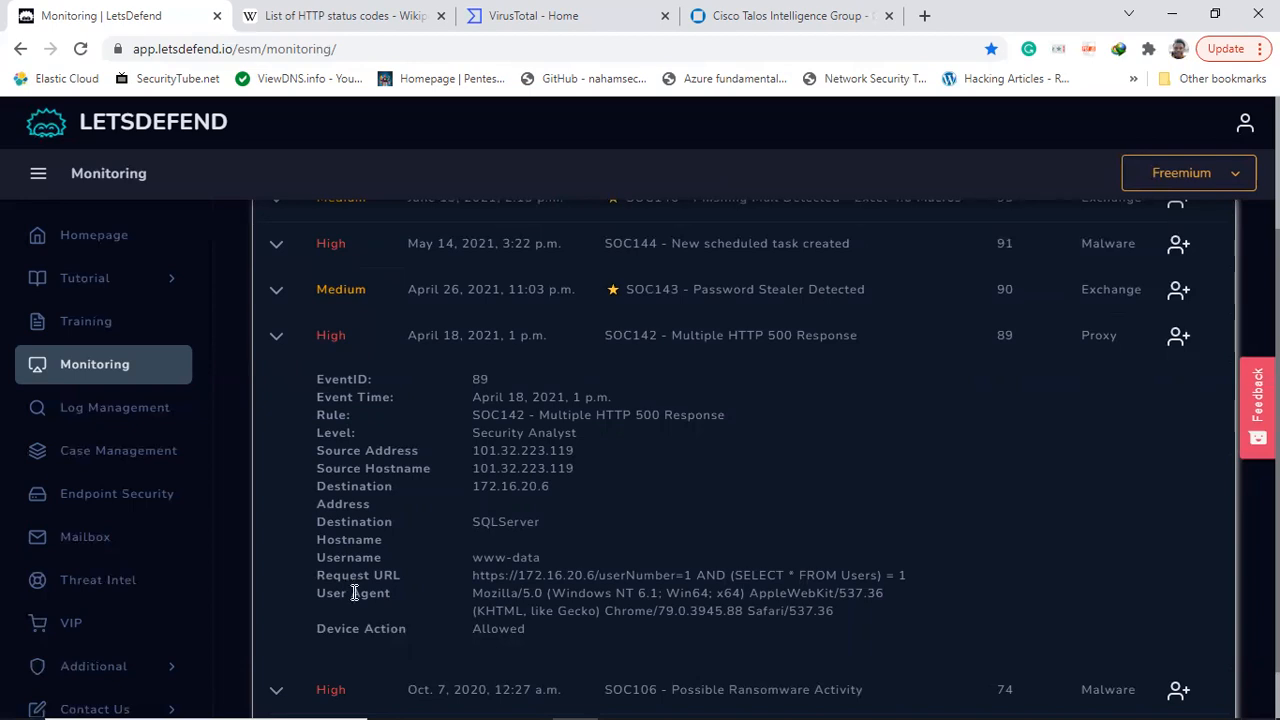
drag(549, 628, 355, 628)
click(650, 530)
- Copy the alert's source address 101.32.223.119 and search for it in Log Management
drag(575, 450, 474, 450)
right_click(498, 450)
click(548, 463)
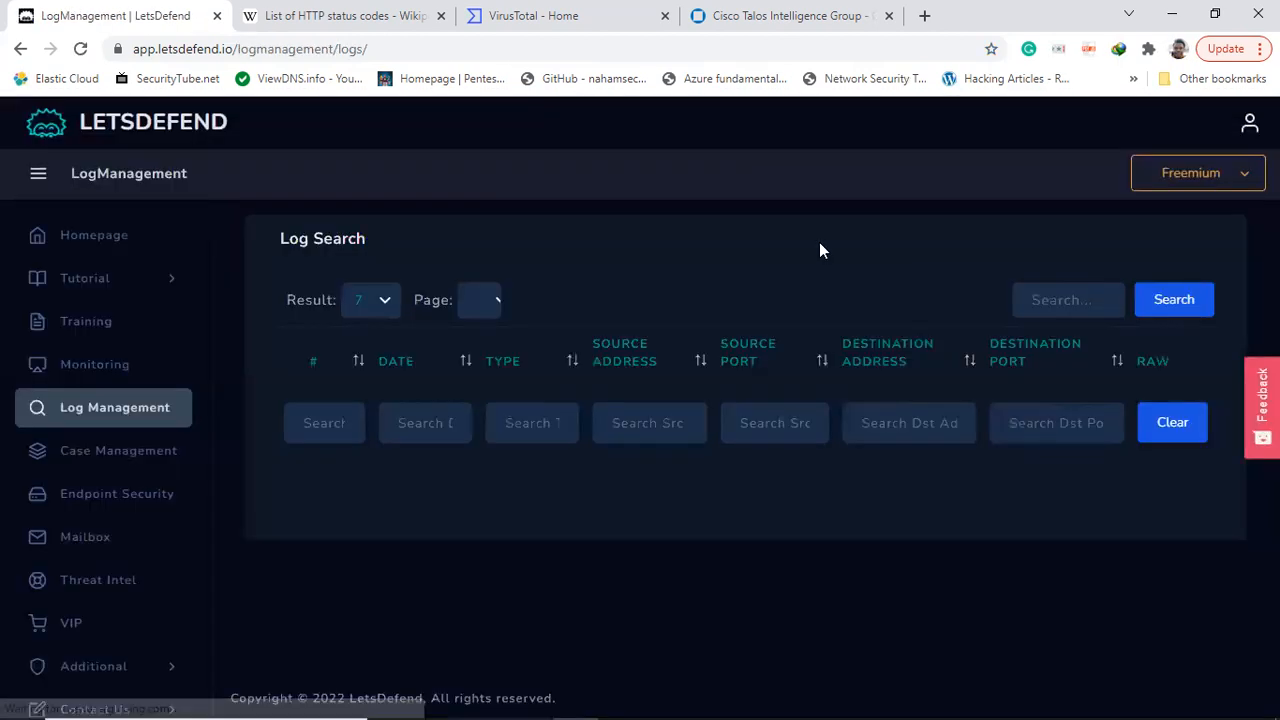
click(1051, 303)
key(ctrl+v)
click(1195, 300)
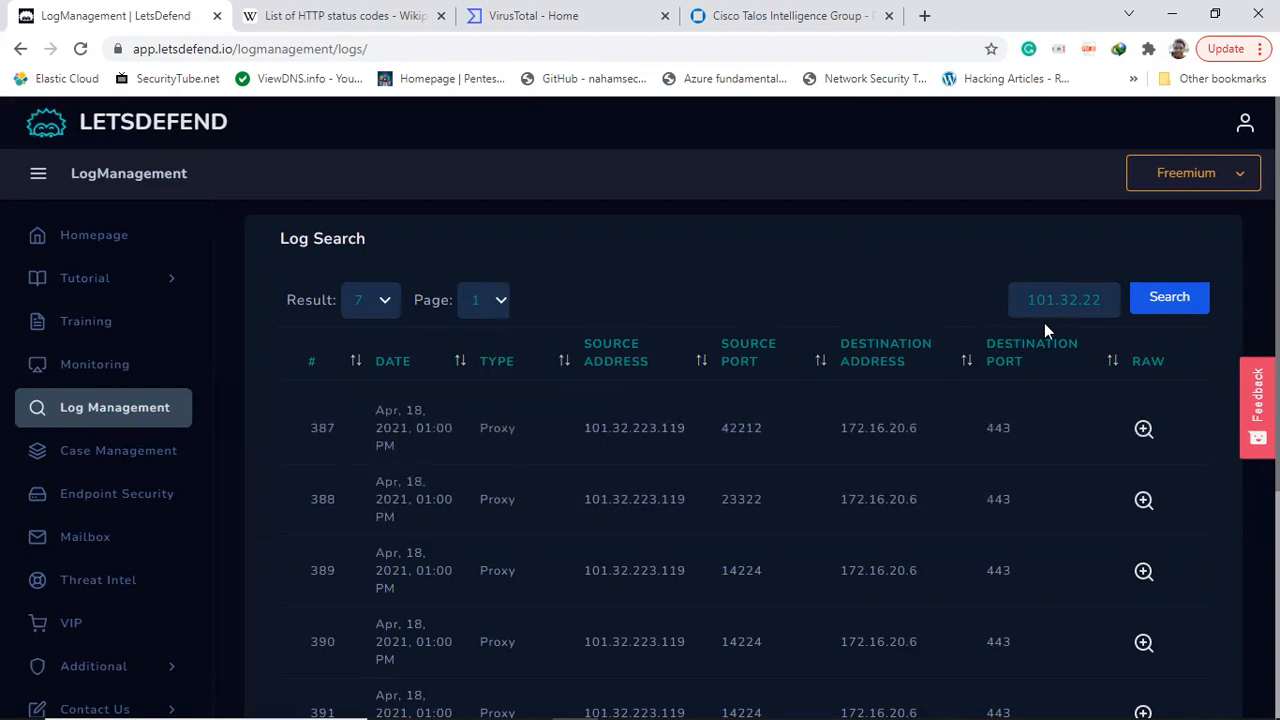
- Inspect the raw log of entry 387 and look up its response code in Wikipedia's list of HTTP status codes
click(1147, 430)
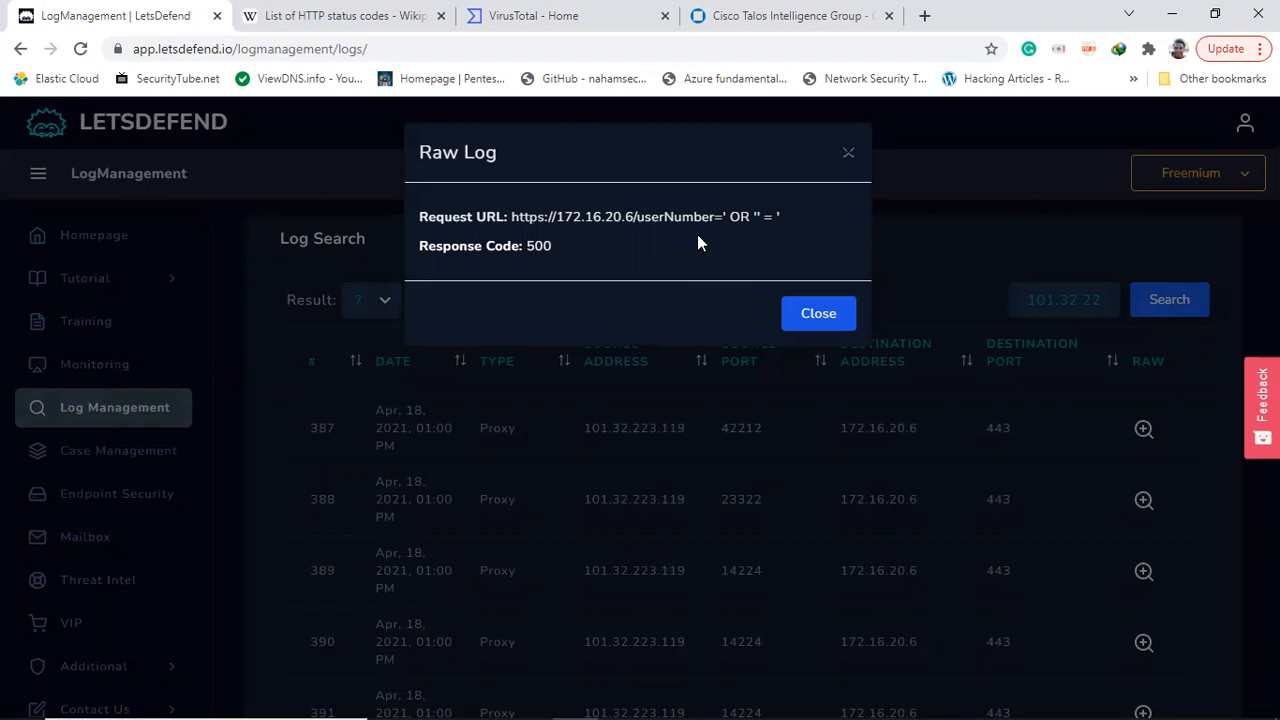
double_click(549, 246)
click(338, 14)
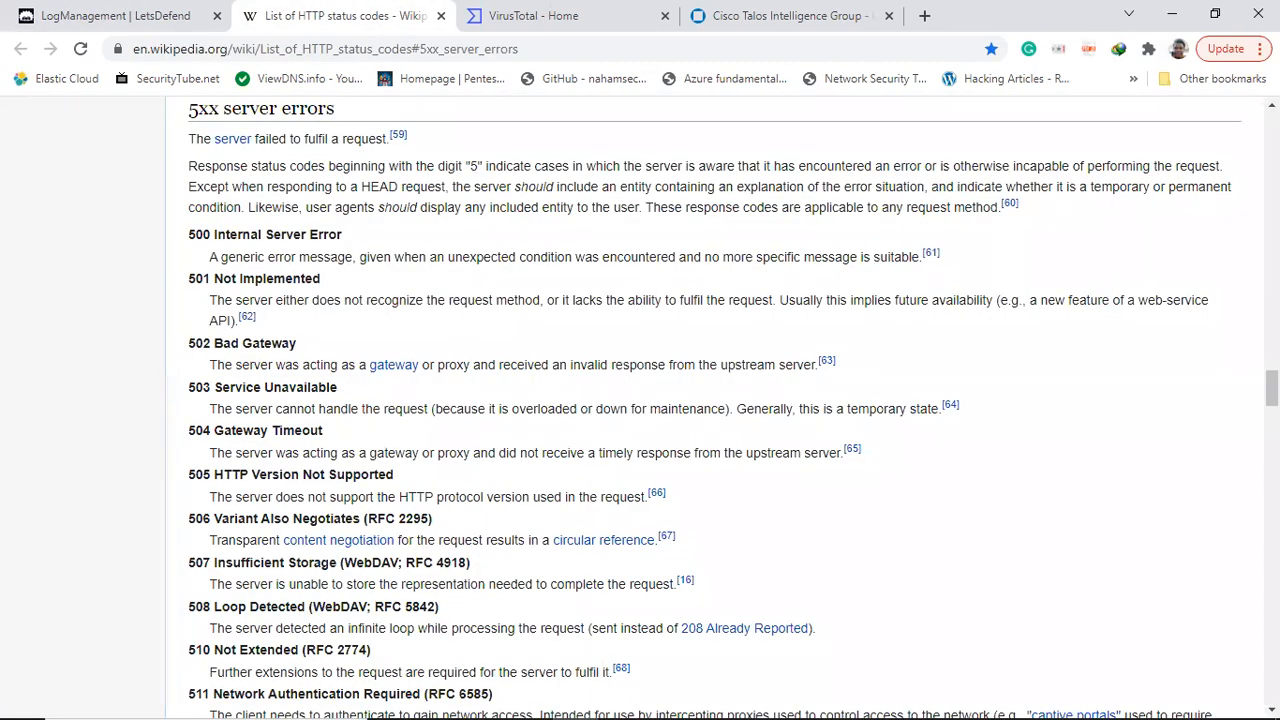
drag(1272, 388, 1272, 384)
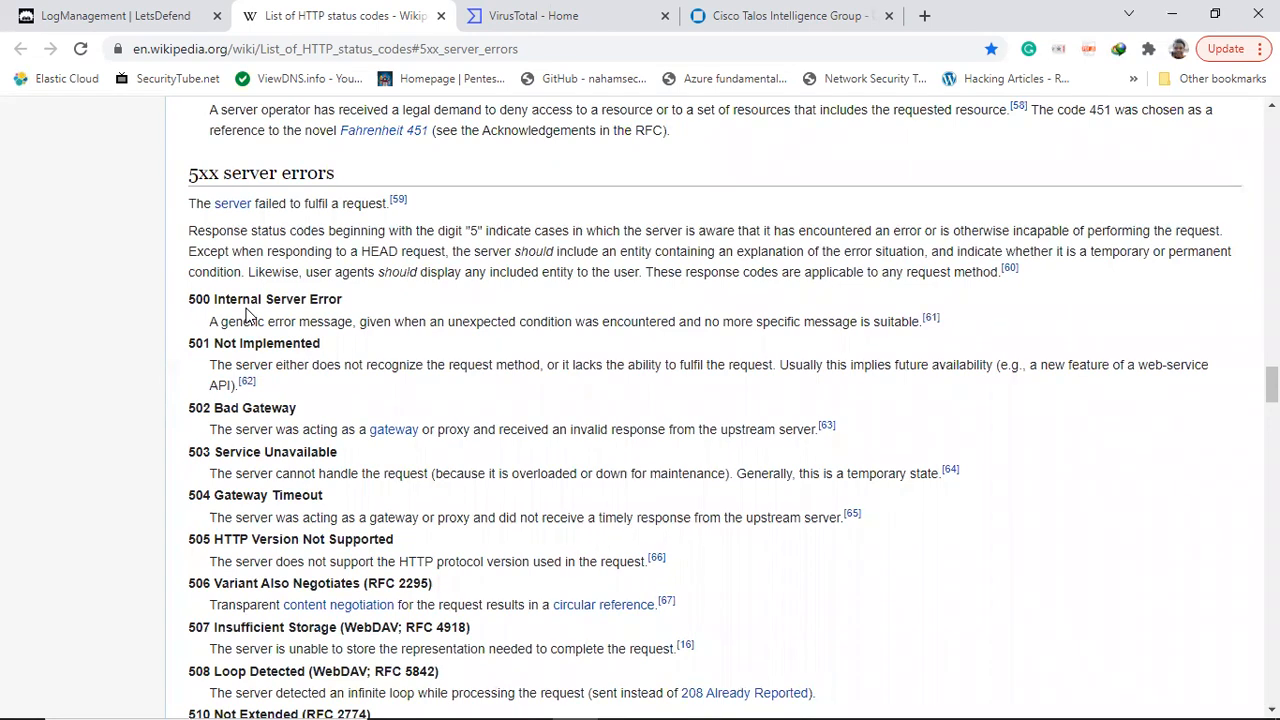
click(82, 14)
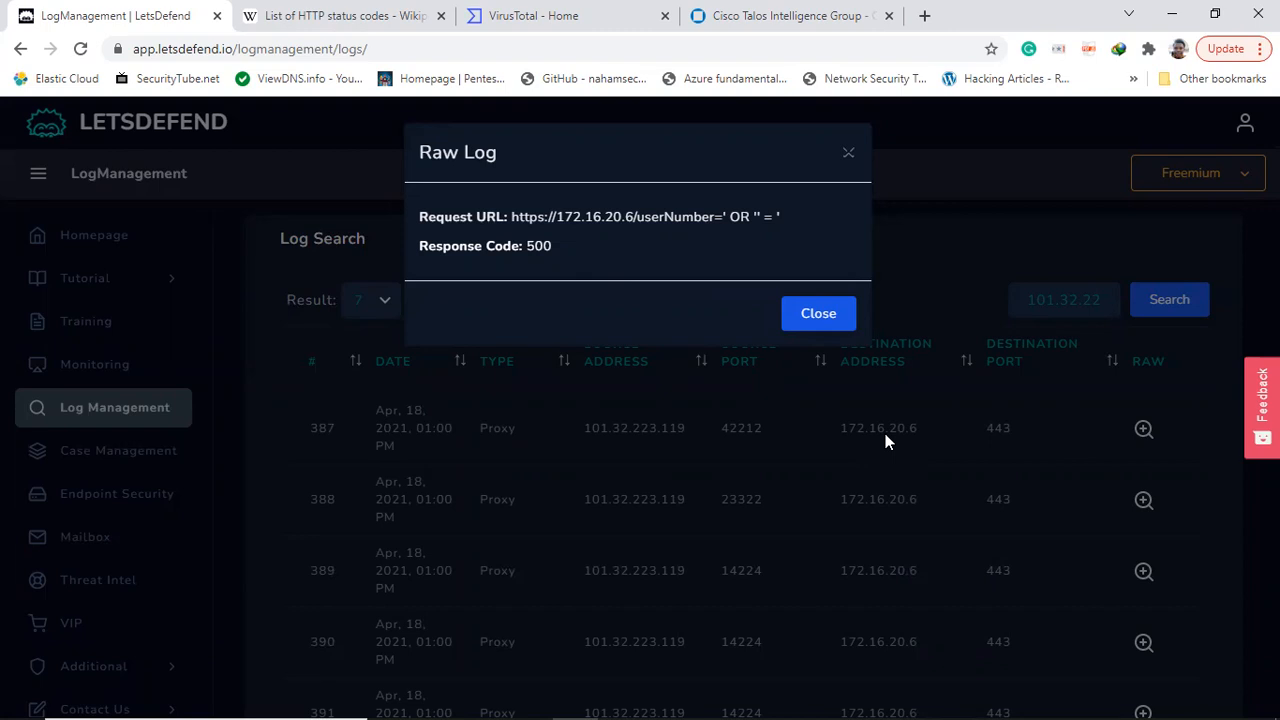
click(848, 152)
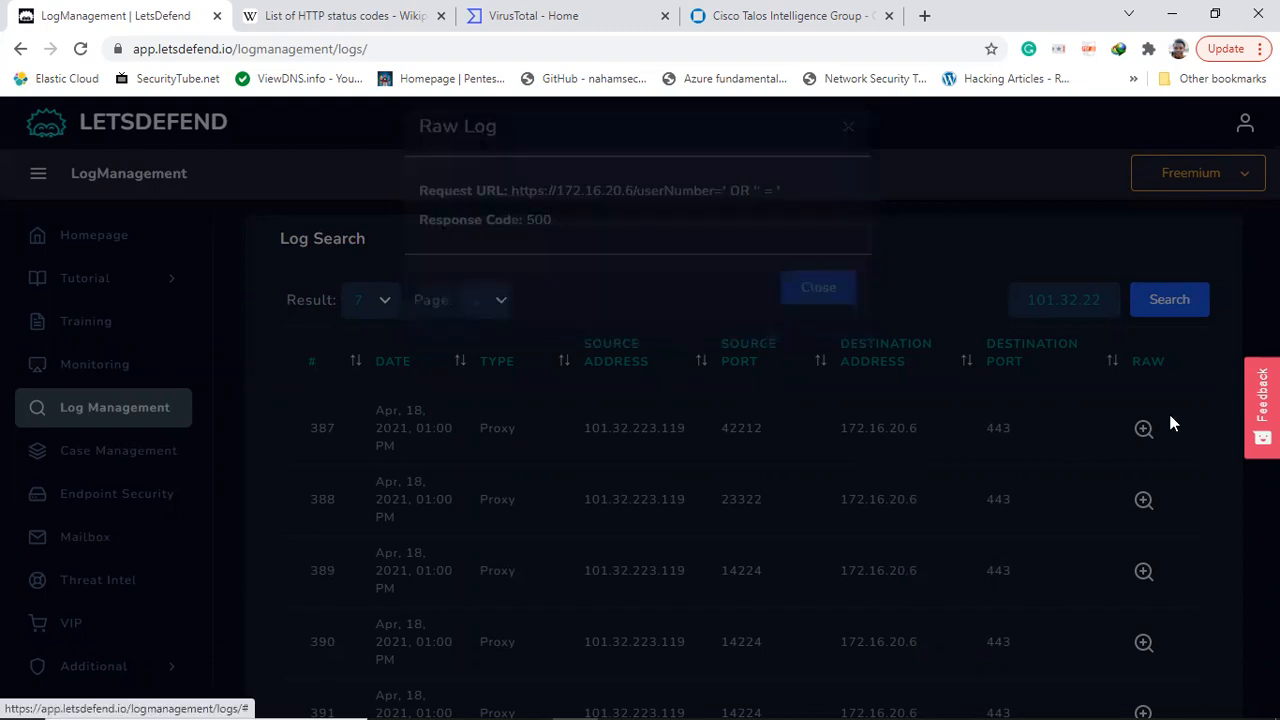
- Review the raw logs of entries 388, 389, 390 and 391 one after another
click(1144, 500)
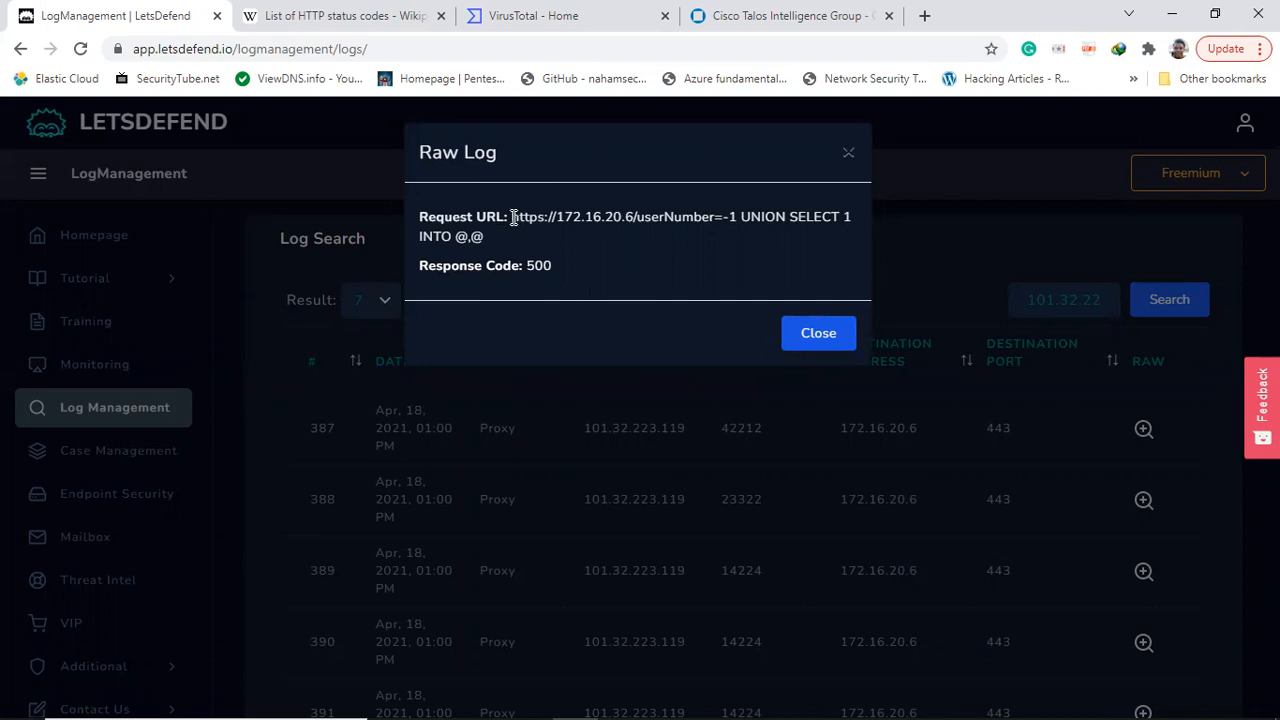
click(798, 342)
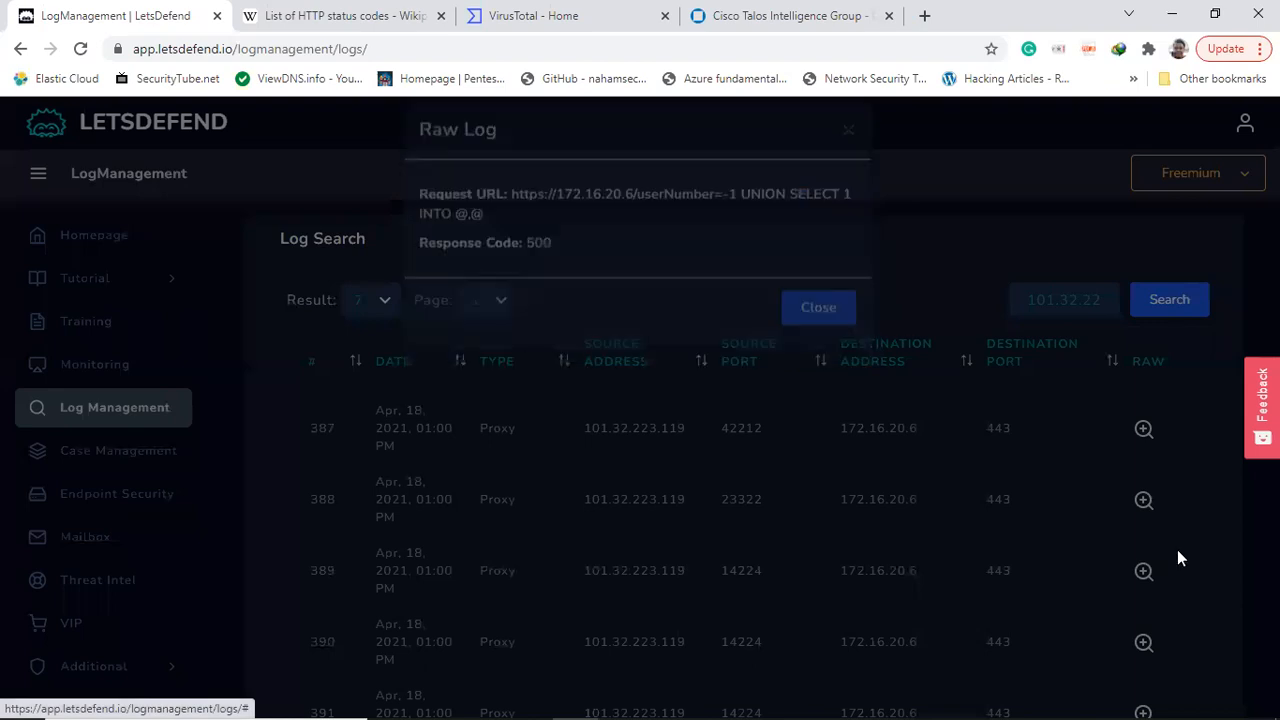
click(1143, 571)
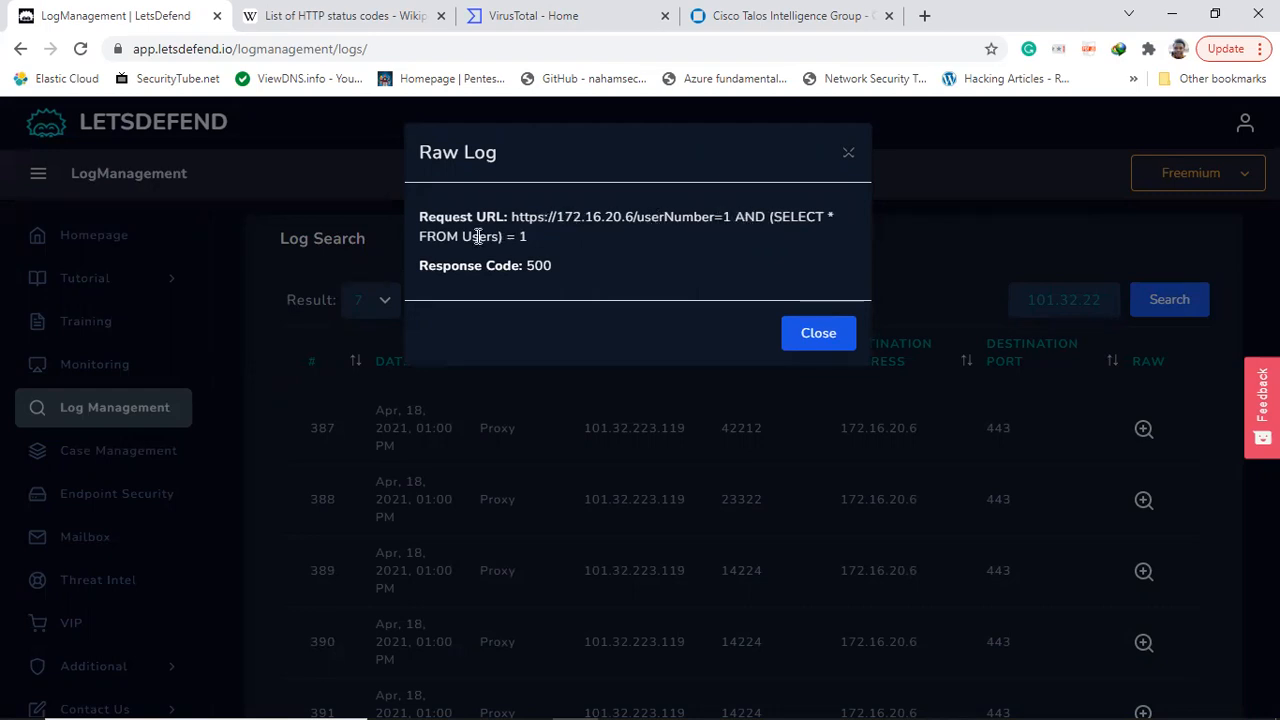
drag(527, 237, 577, 246)
click(807, 335)
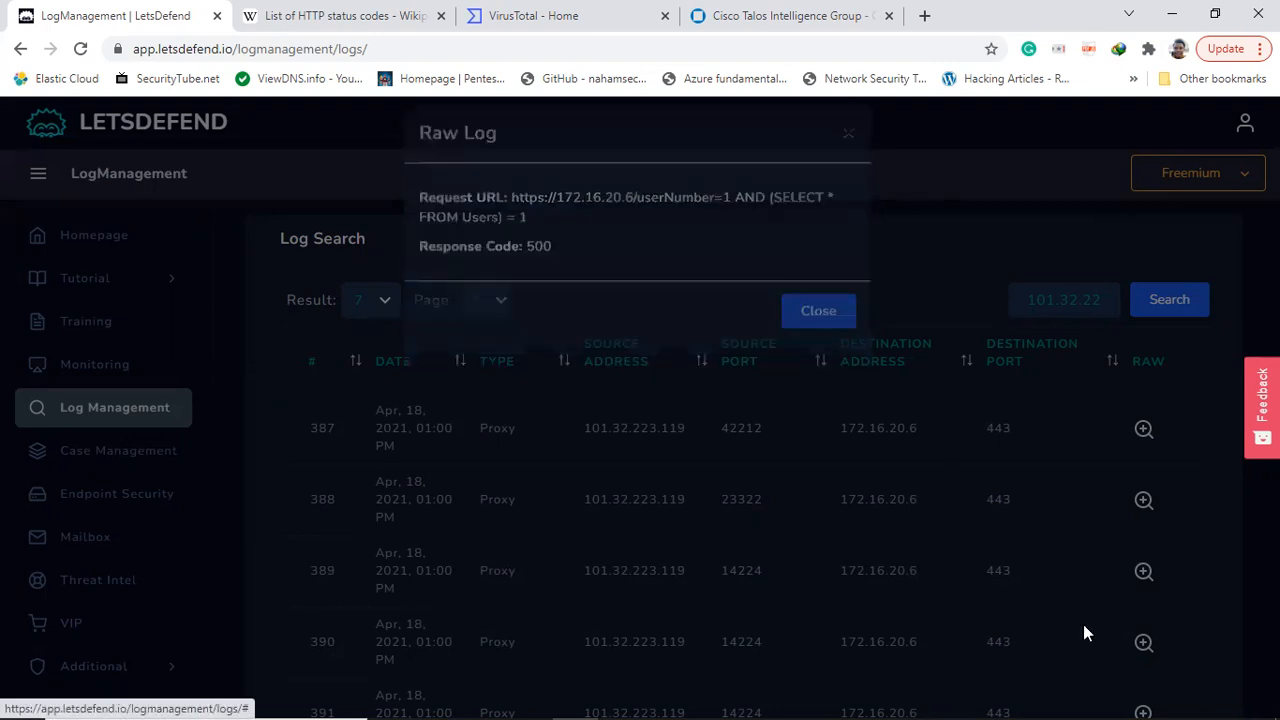
scroll(1225, 392, down, 2)
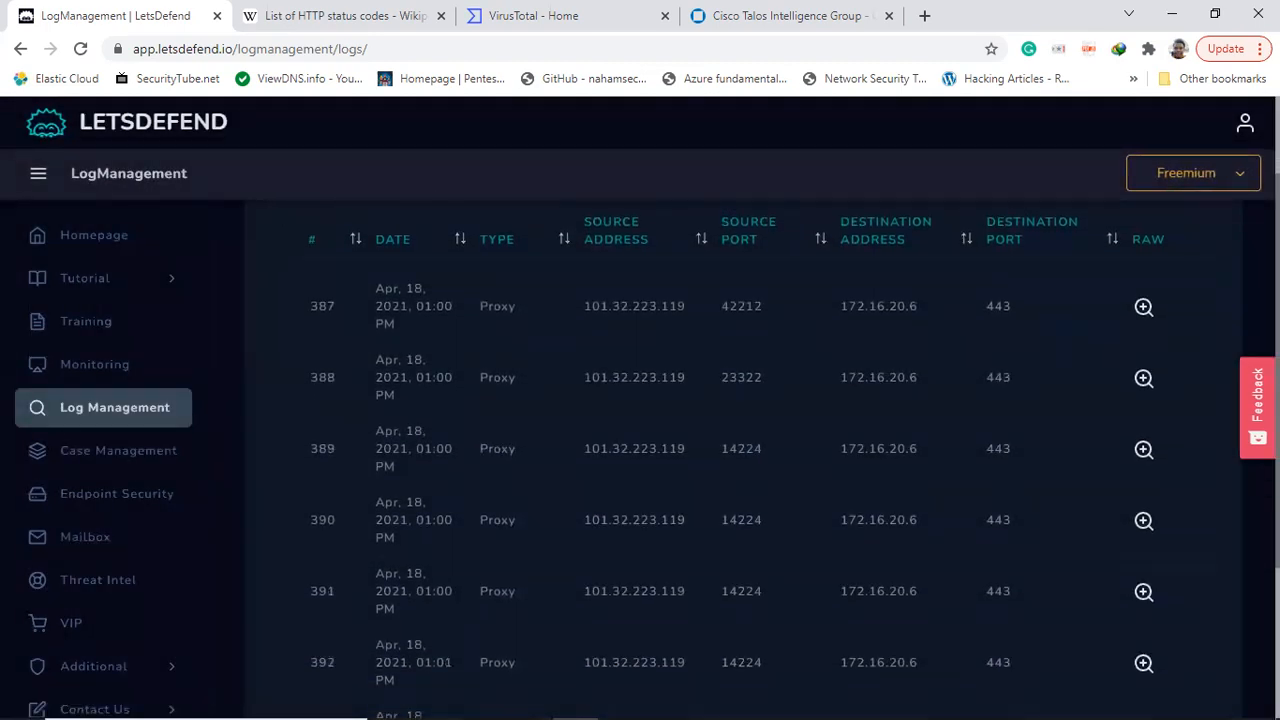
click(1144, 447)
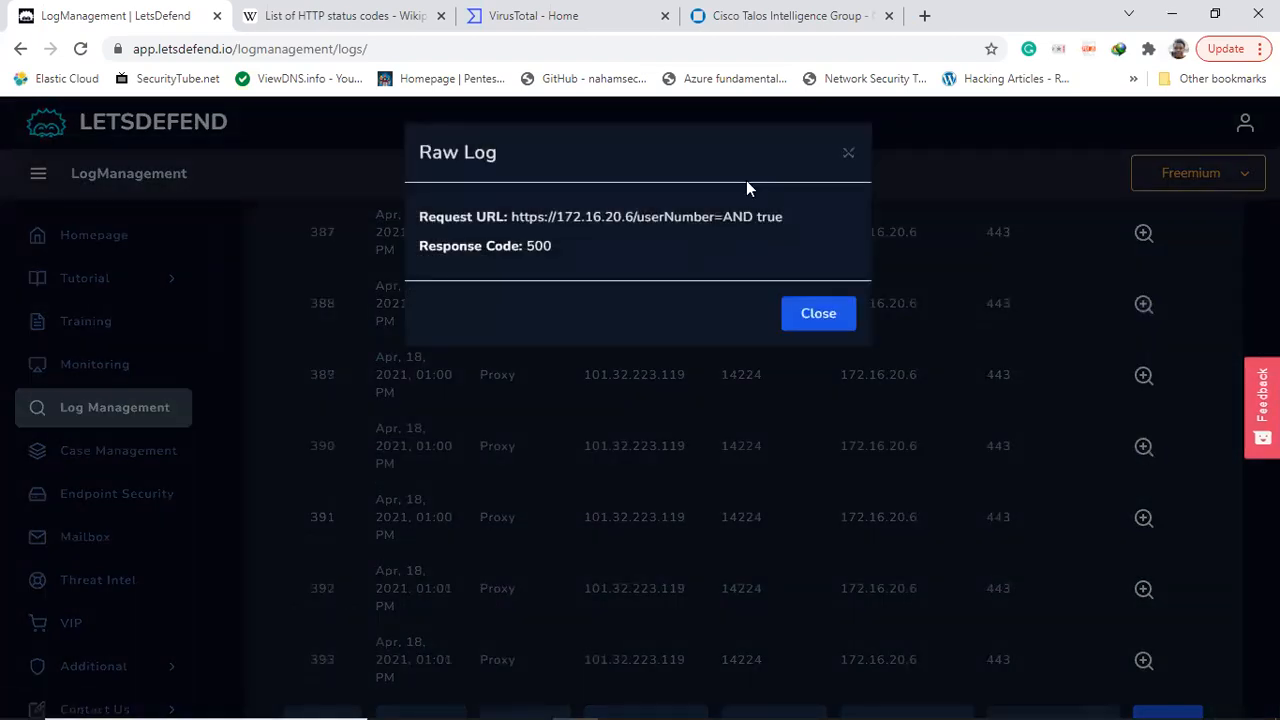
click(819, 312)
click(1143, 517)
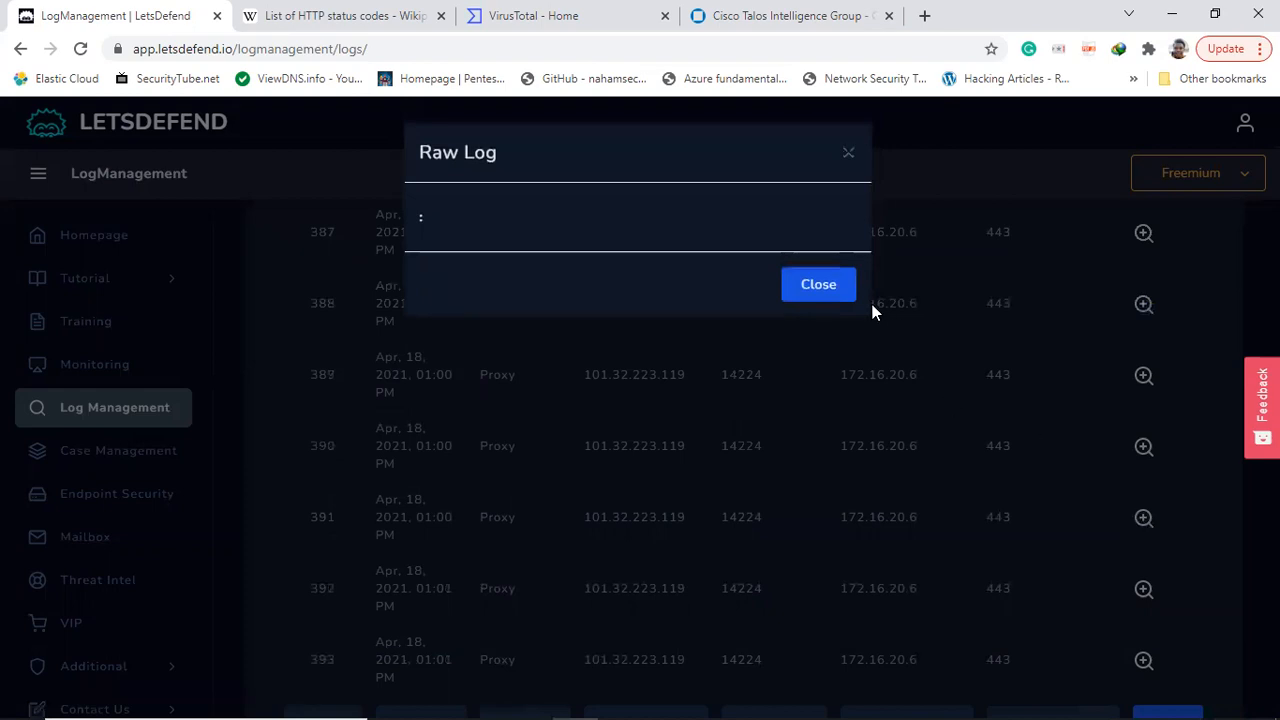
click(834, 288)
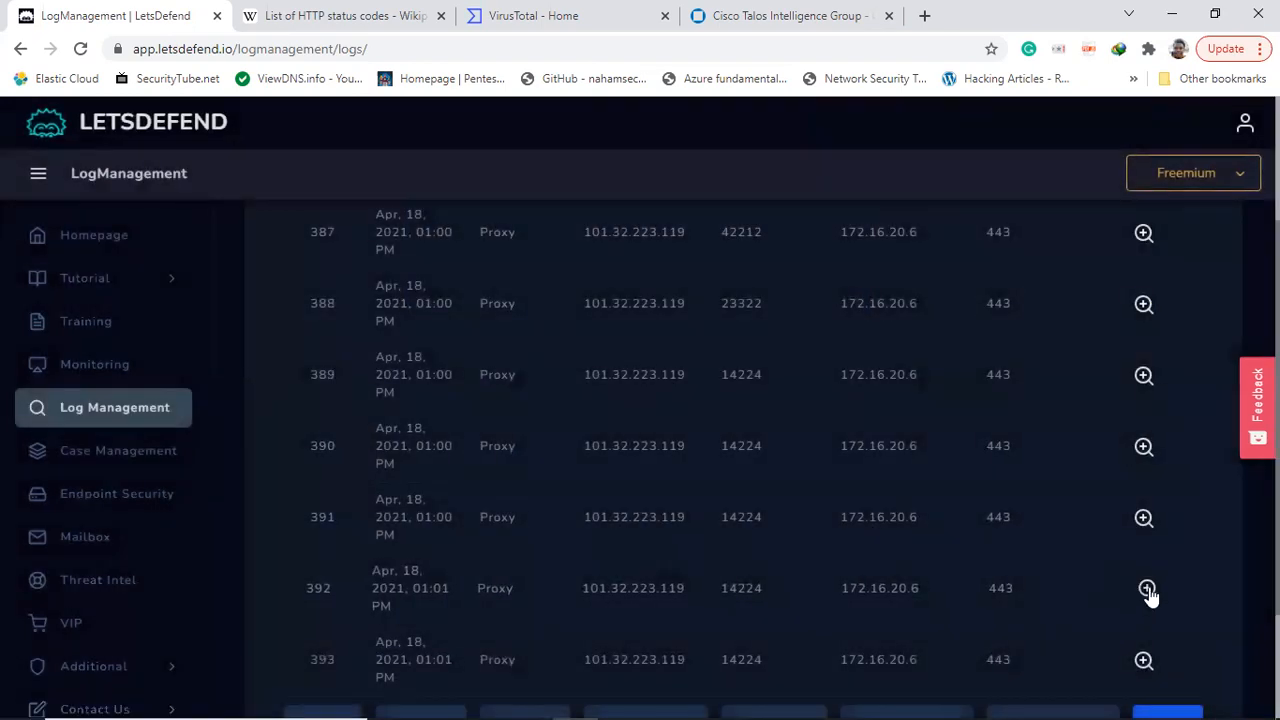
- Examine the raw log of entry 392, focusing on the union select statement and the outfile path in its request URL
click(1147, 589)
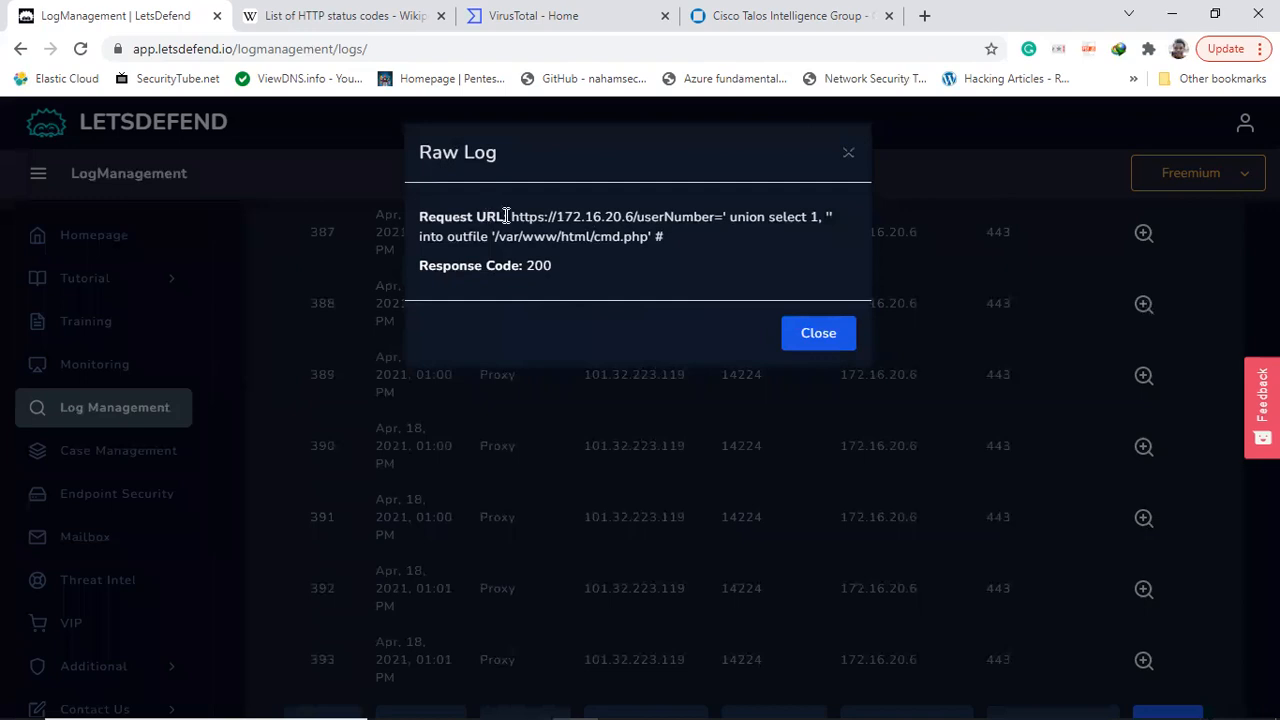
drag(517, 216, 737, 213)
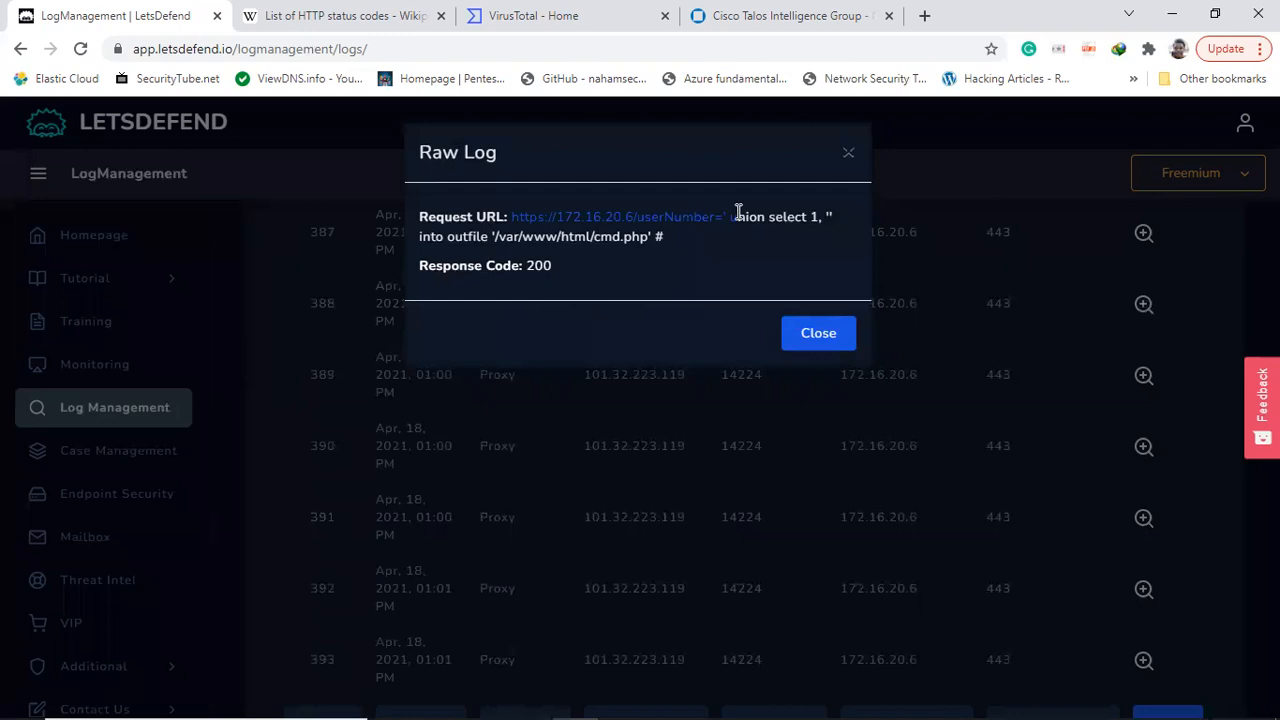
click(500, 238)
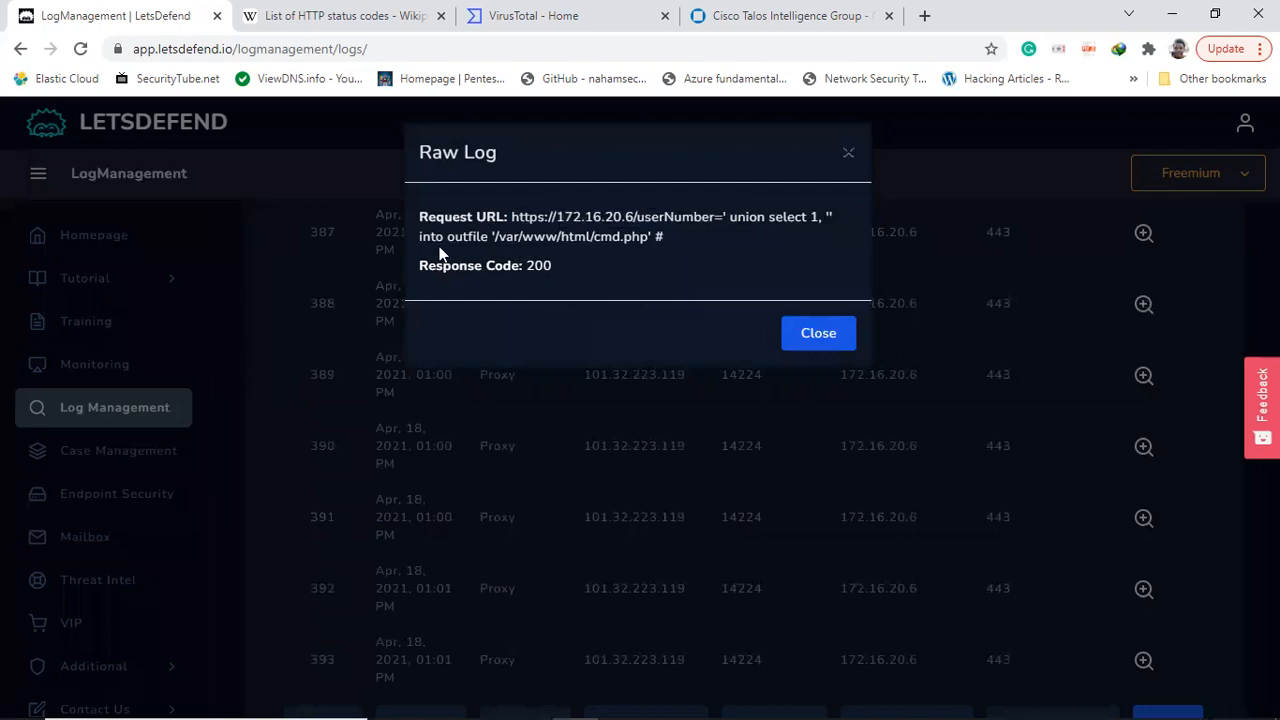
drag(427, 237, 534, 237)
click(573, 210)
drag(426, 237, 488, 237)
drag(655, 237, 488, 237)
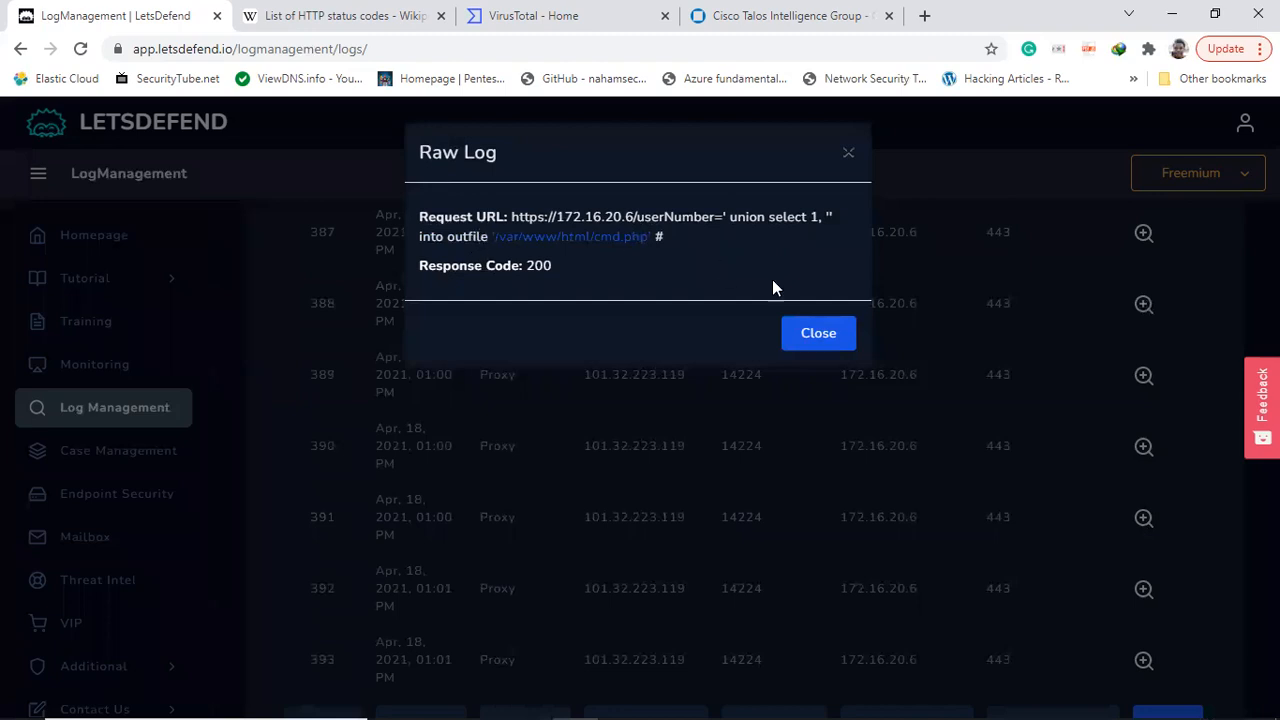
click(816, 340)
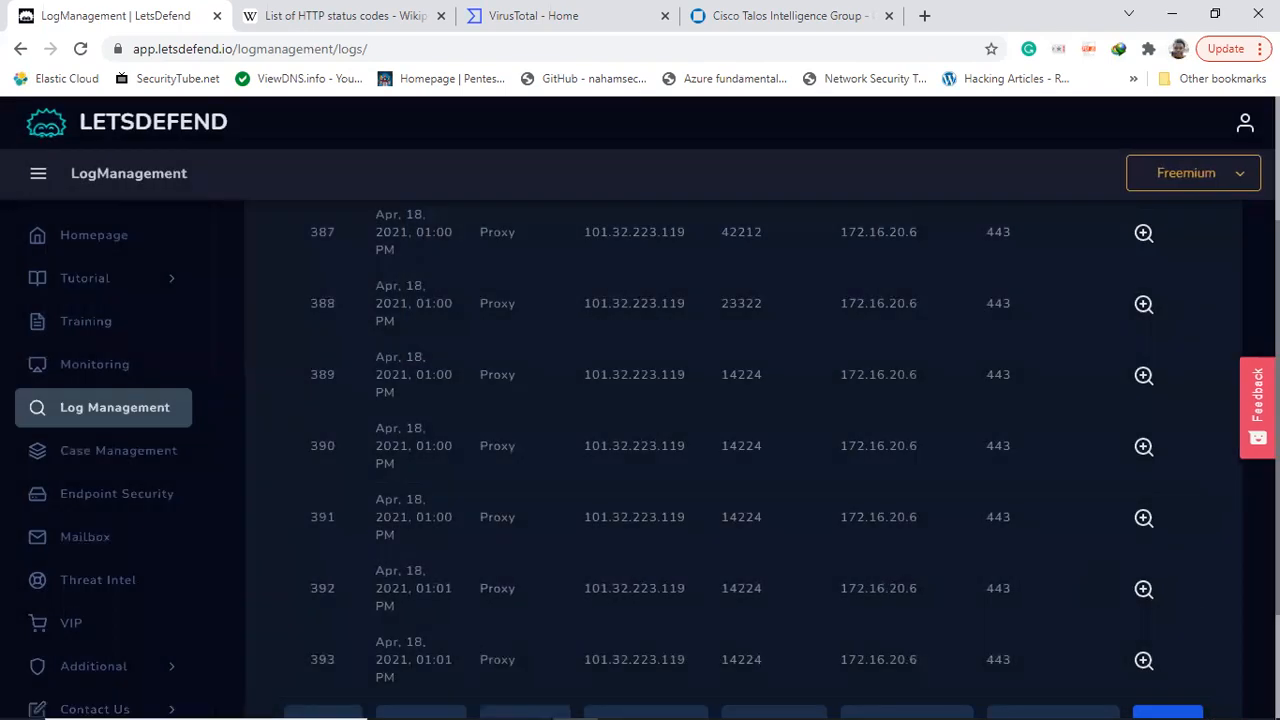
- Inspect the command request in the raw log of entry 393 and recheck the raw log of entry 392
scroll(760, 450, down, 1)
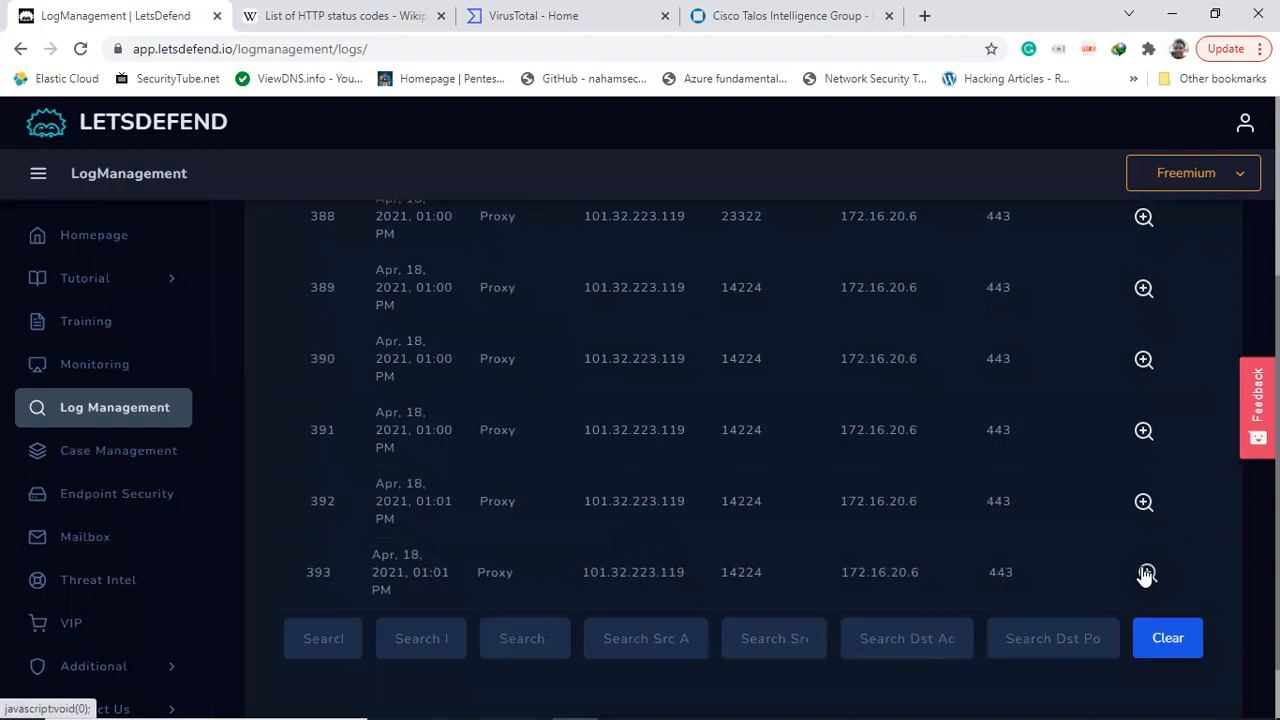
click(1146, 575)
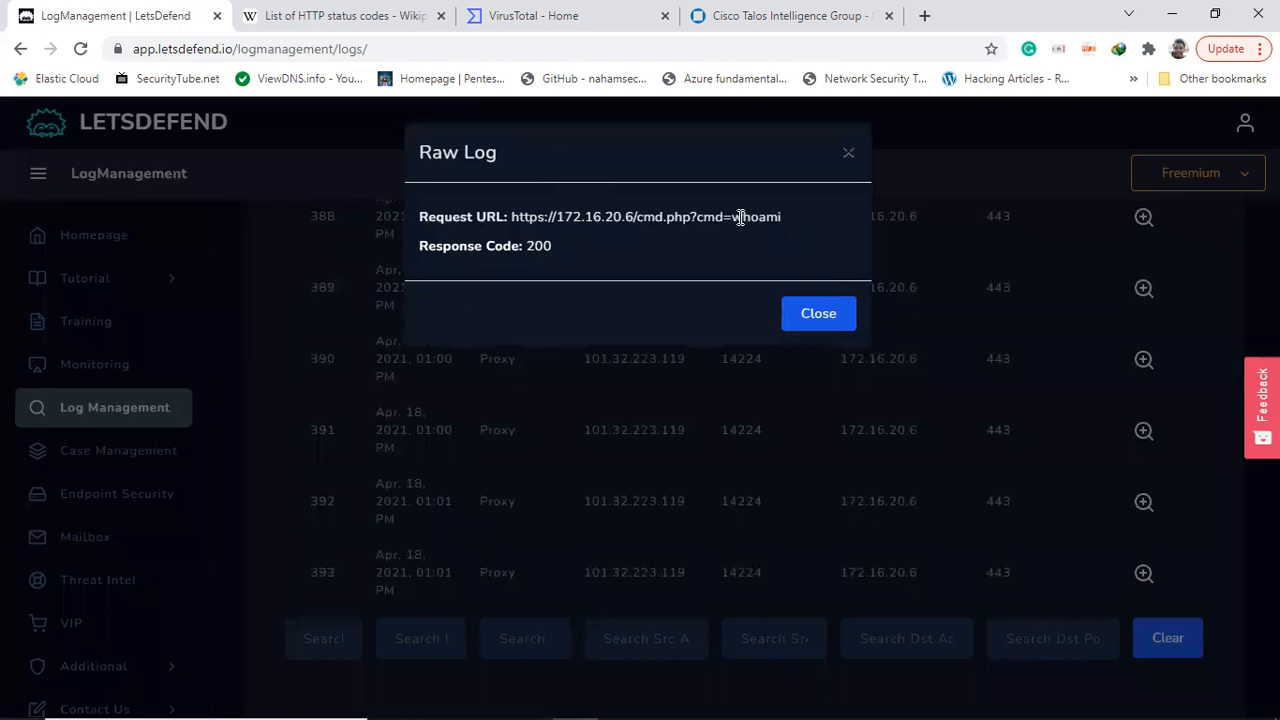
click(800, 312)
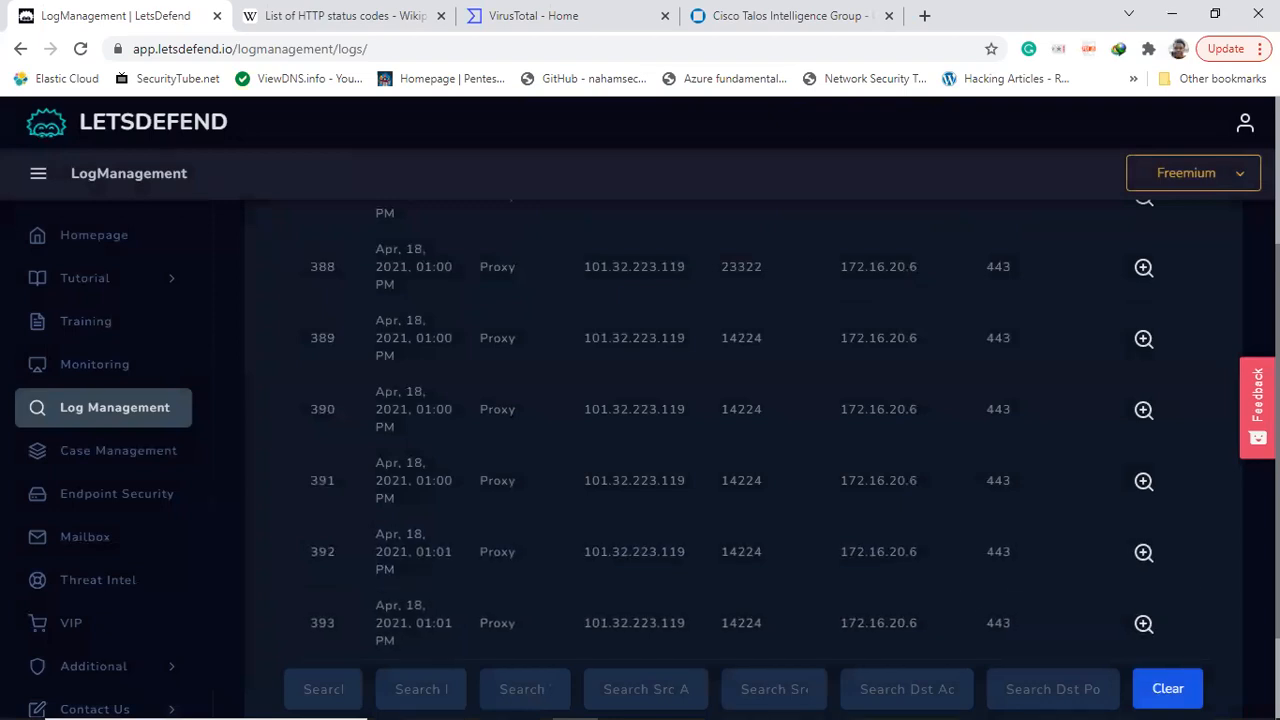
click(1144, 552)
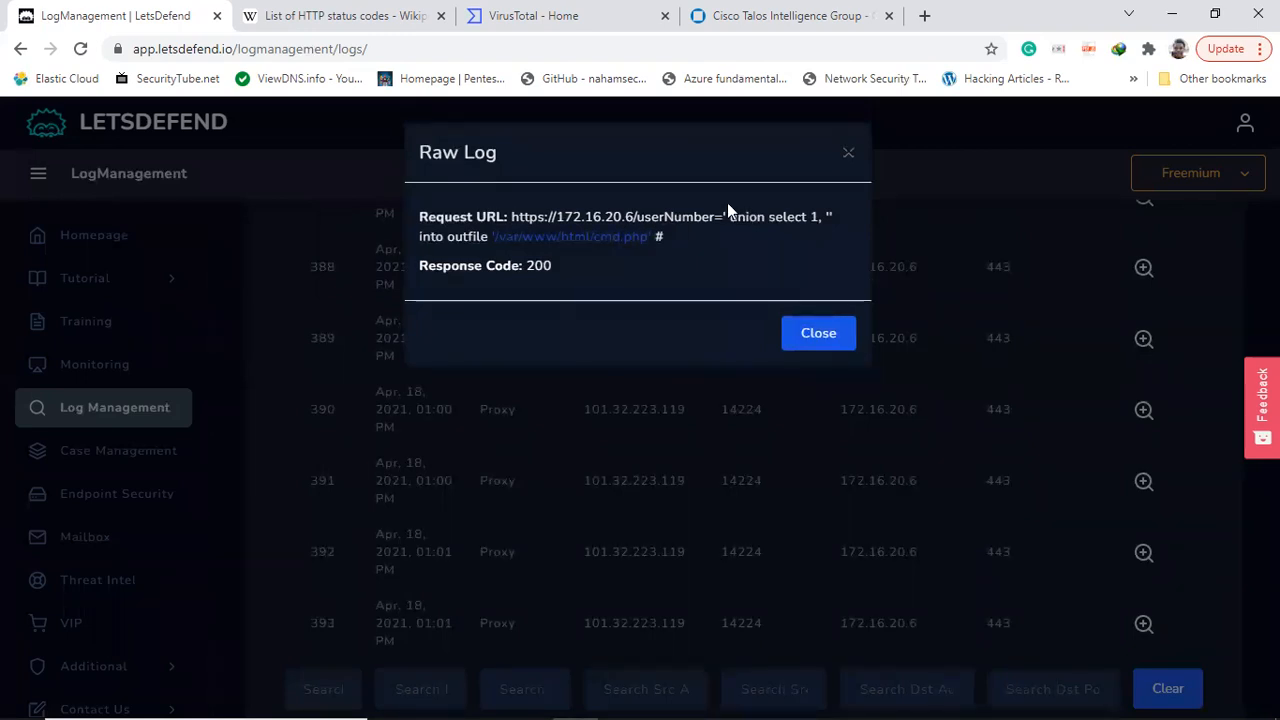
click(849, 153)
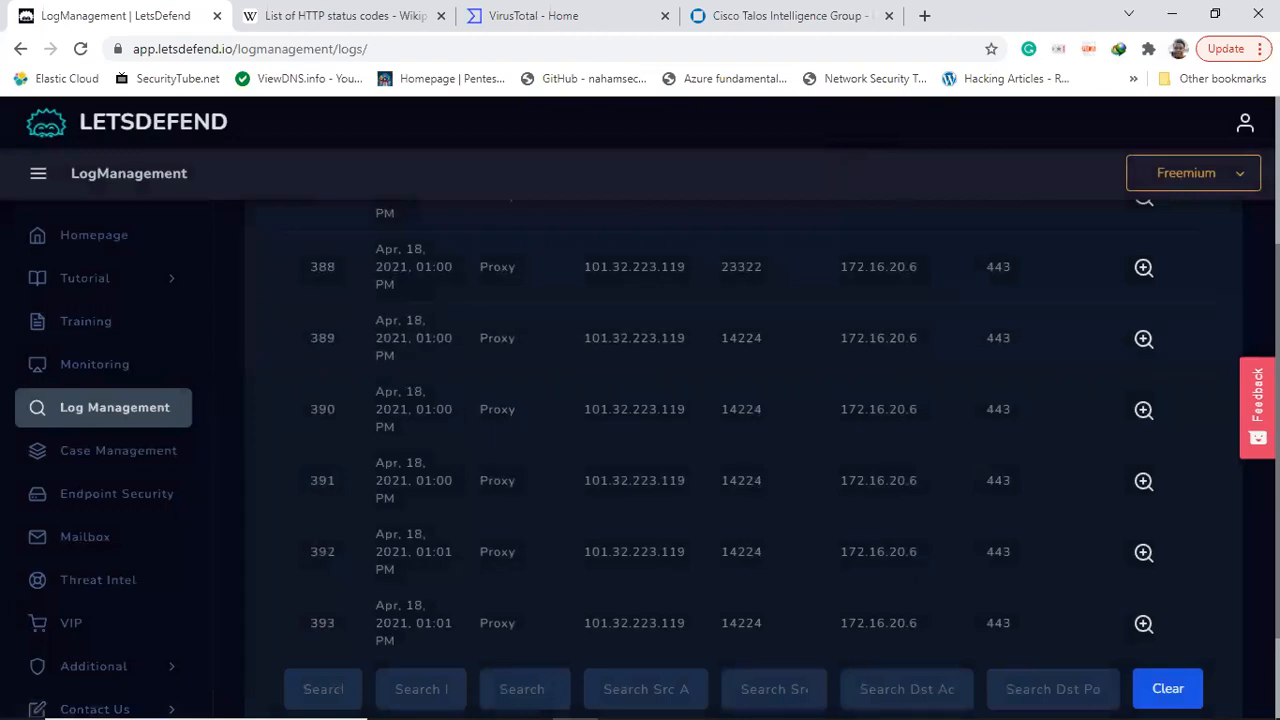
- Finish looking over the log results and return to the monitoring alert list
scroll(744, 440, up, 1)
scroll(744, 440, down, 2)
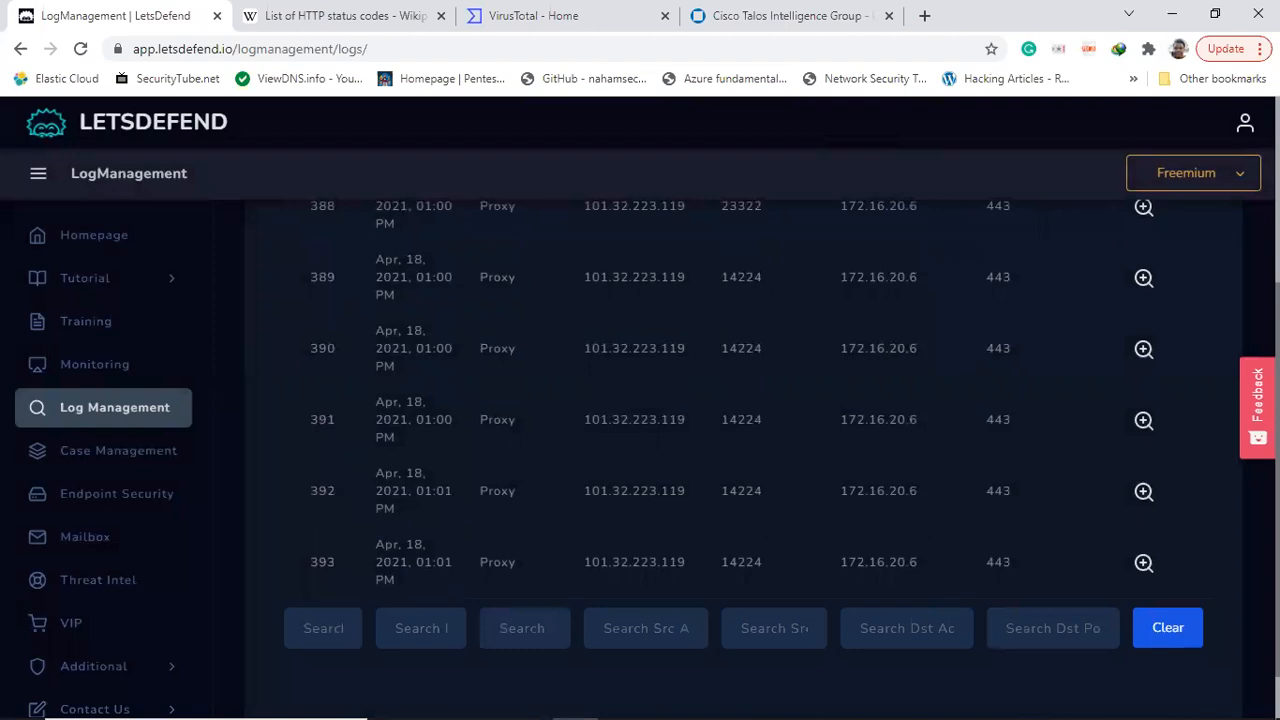
scroll(763, 458, down, 1)
scroll(744, 440, down, 1)
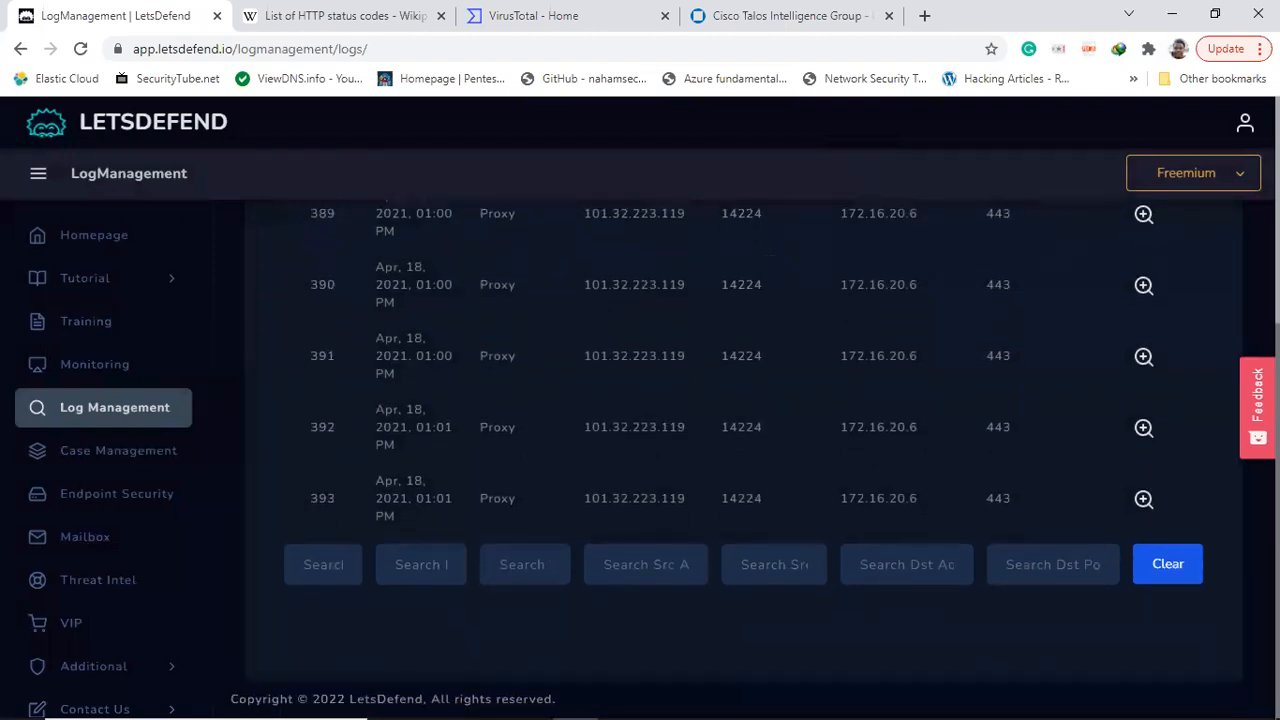
scroll(744, 440, up, 4)
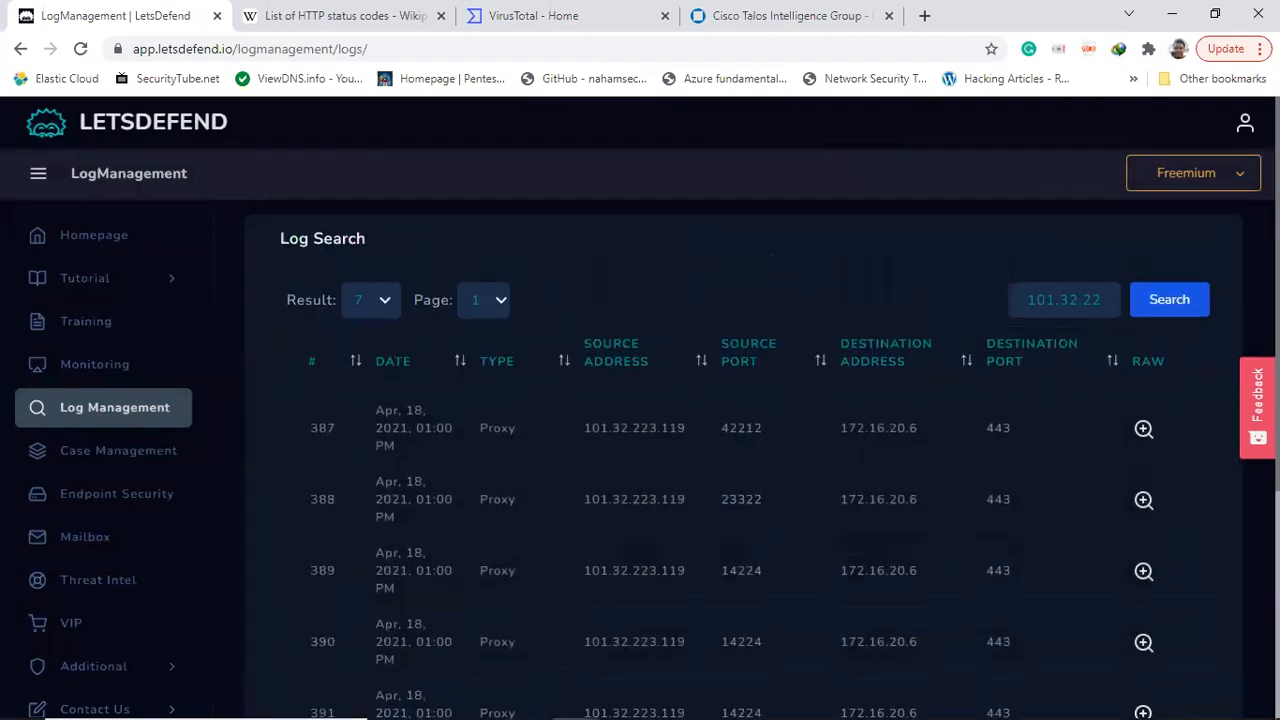
click(95, 365)
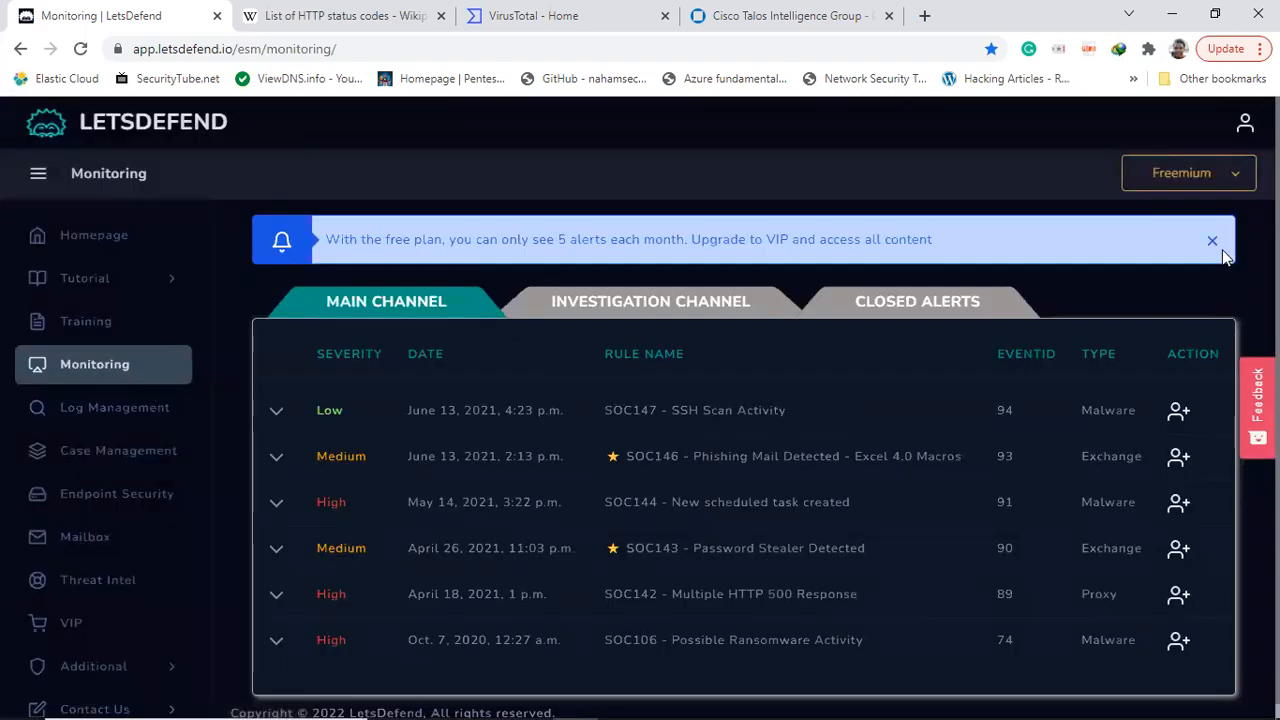
- Dismiss the free plan notice and take ownership of the SOC142 - Multiple HTTP 500 Response alert, event ID 89
click(1212, 241)
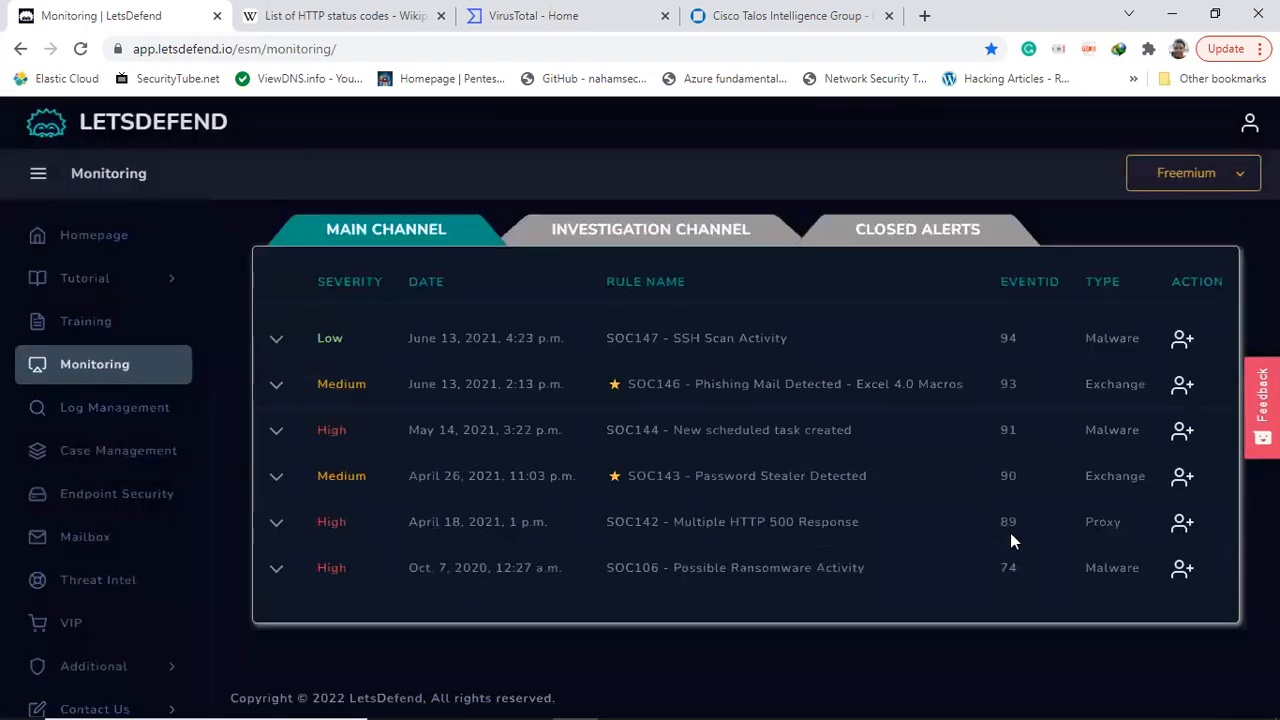
click(1183, 525)
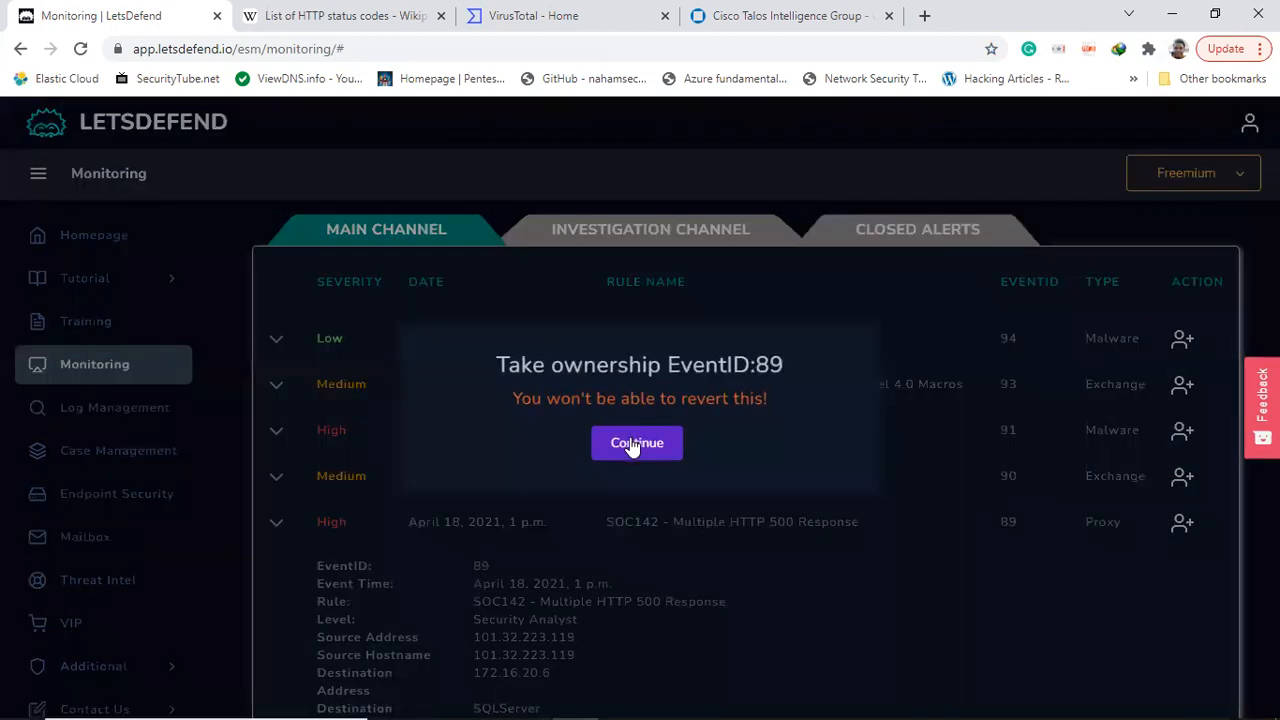
click(632, 440)
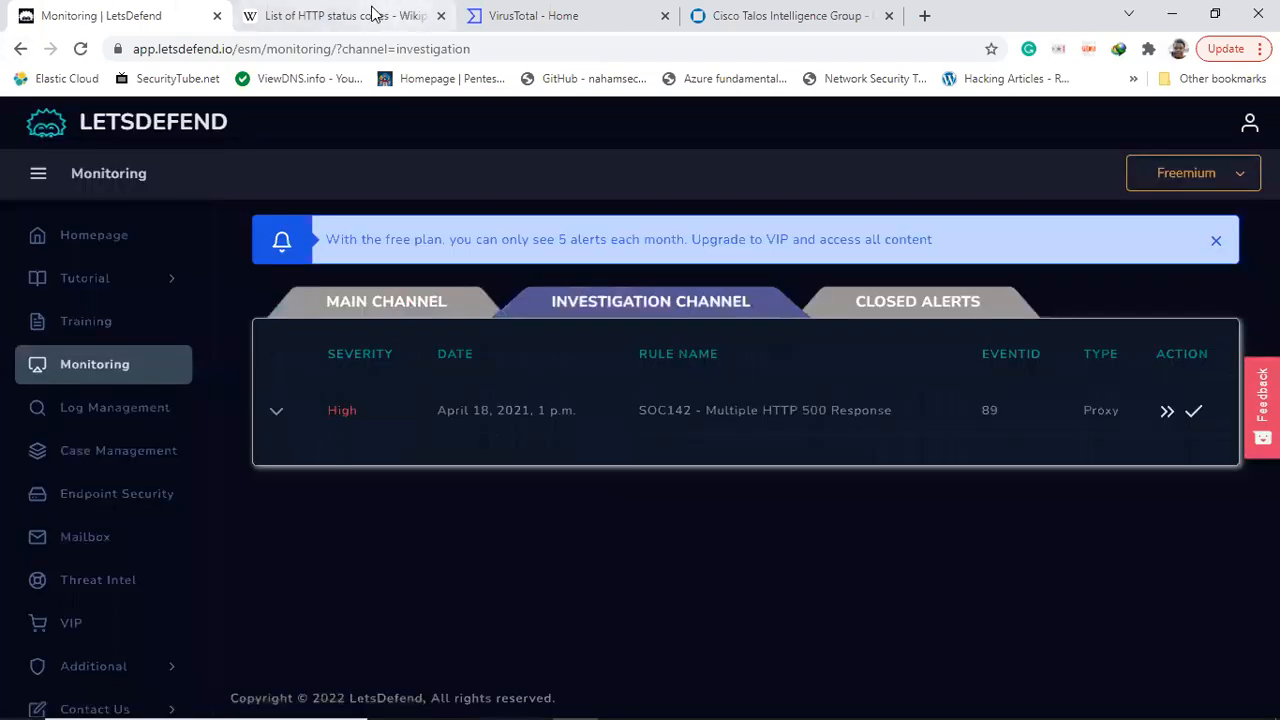
- Dismiss the plan notice, expand the SOC142 alert in the investigation channel and copy its source address 101.32.223.119
click(1217, 243)
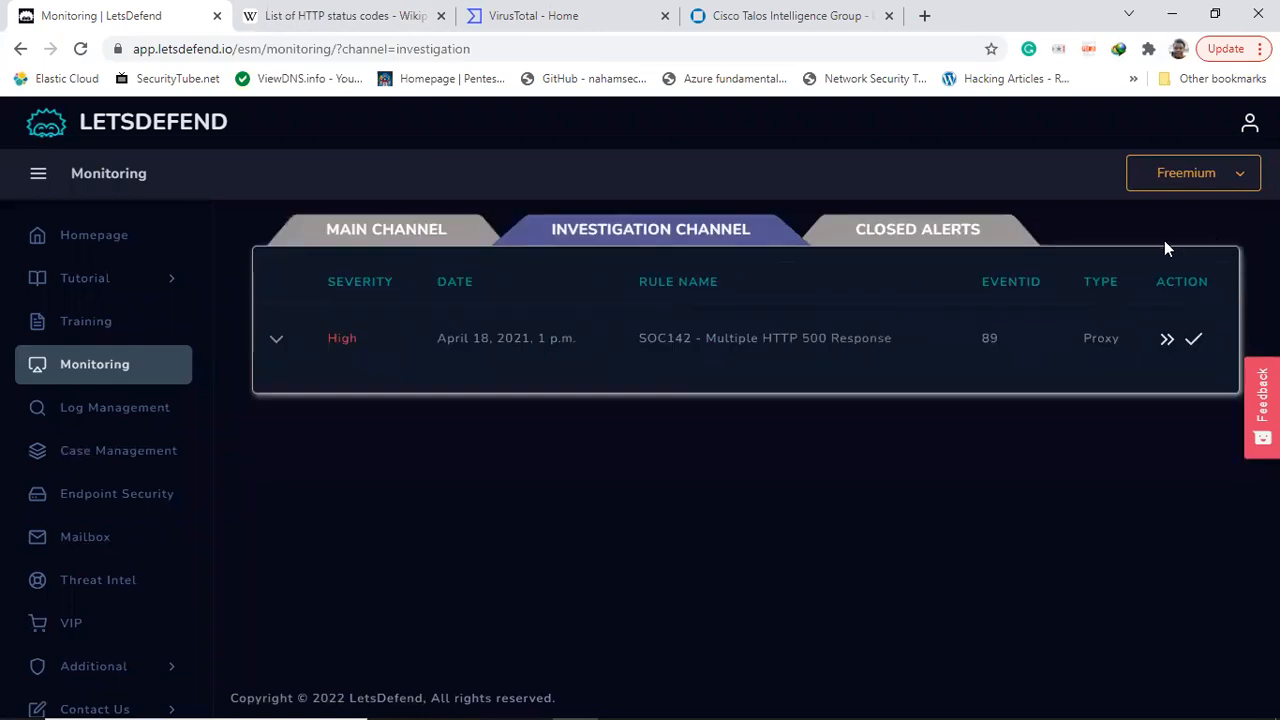
click(277, 341)
drag(540, 456, 414, 454)
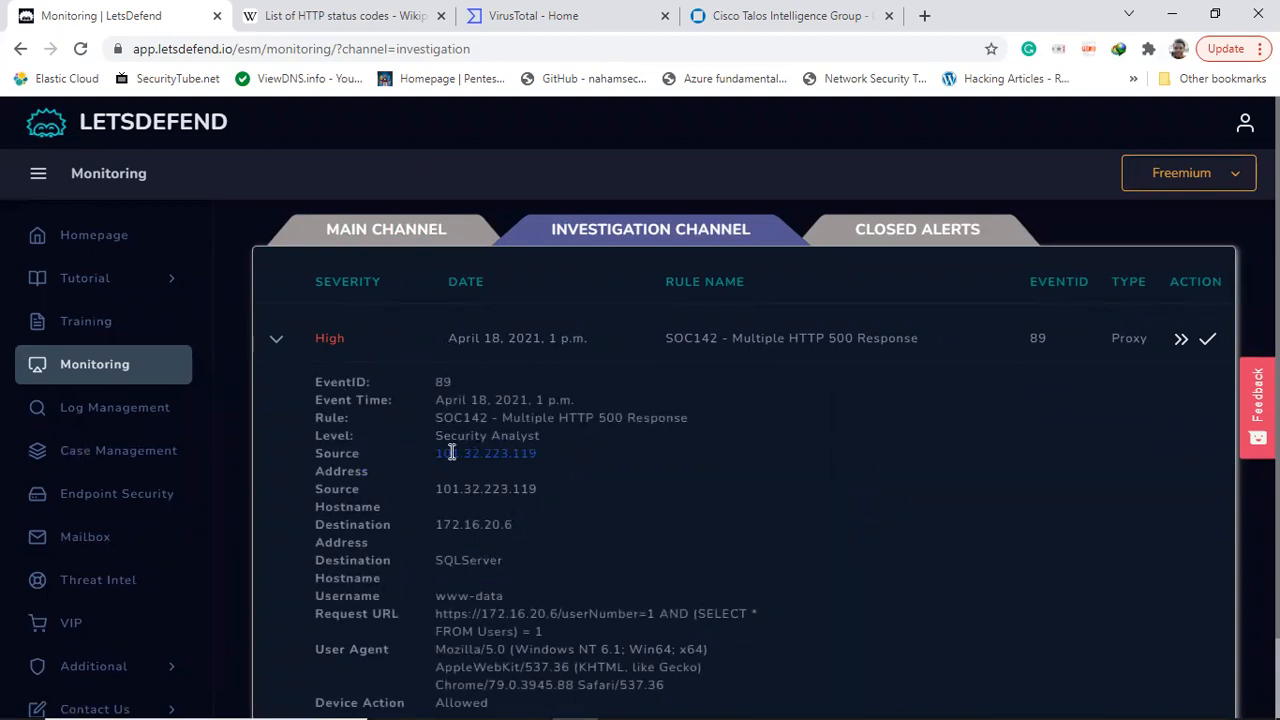
right_click(451, 453)
click(497, 467)
- Switch to VirusTotal and search for the copied IP address 101.32.223.119
click(590, 15)
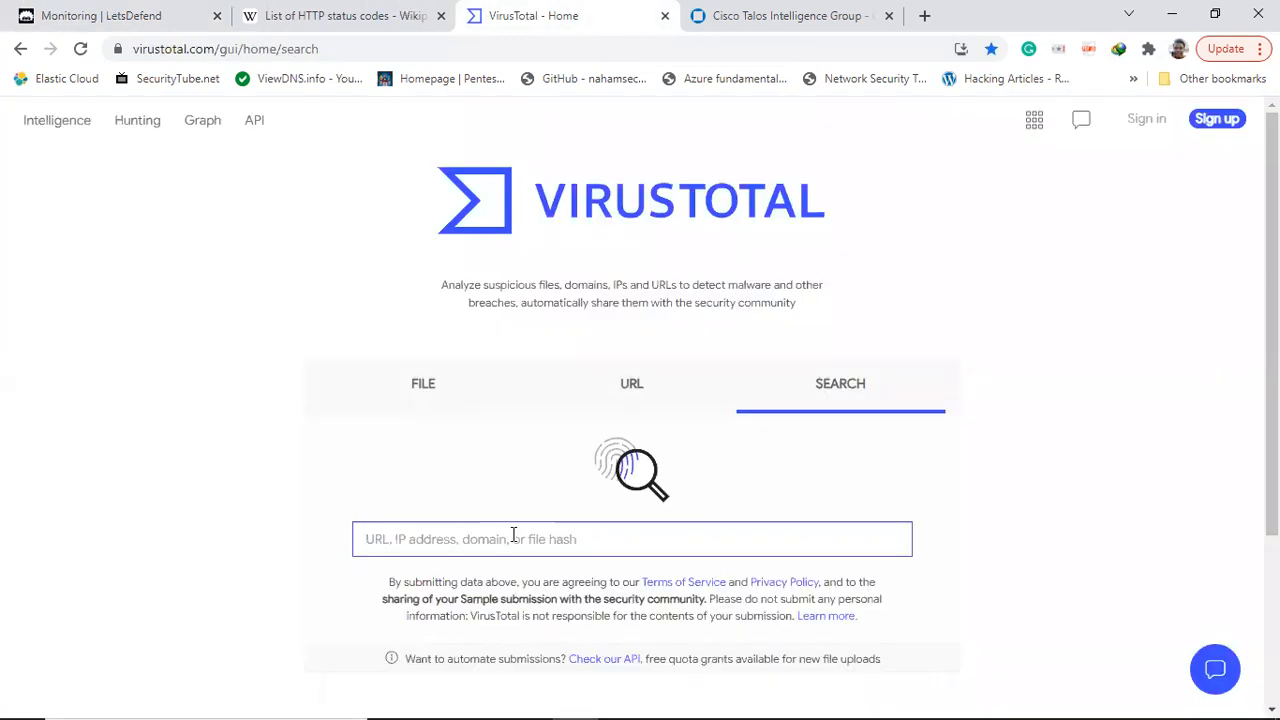
click(513, 535)
key(ctrl+v)
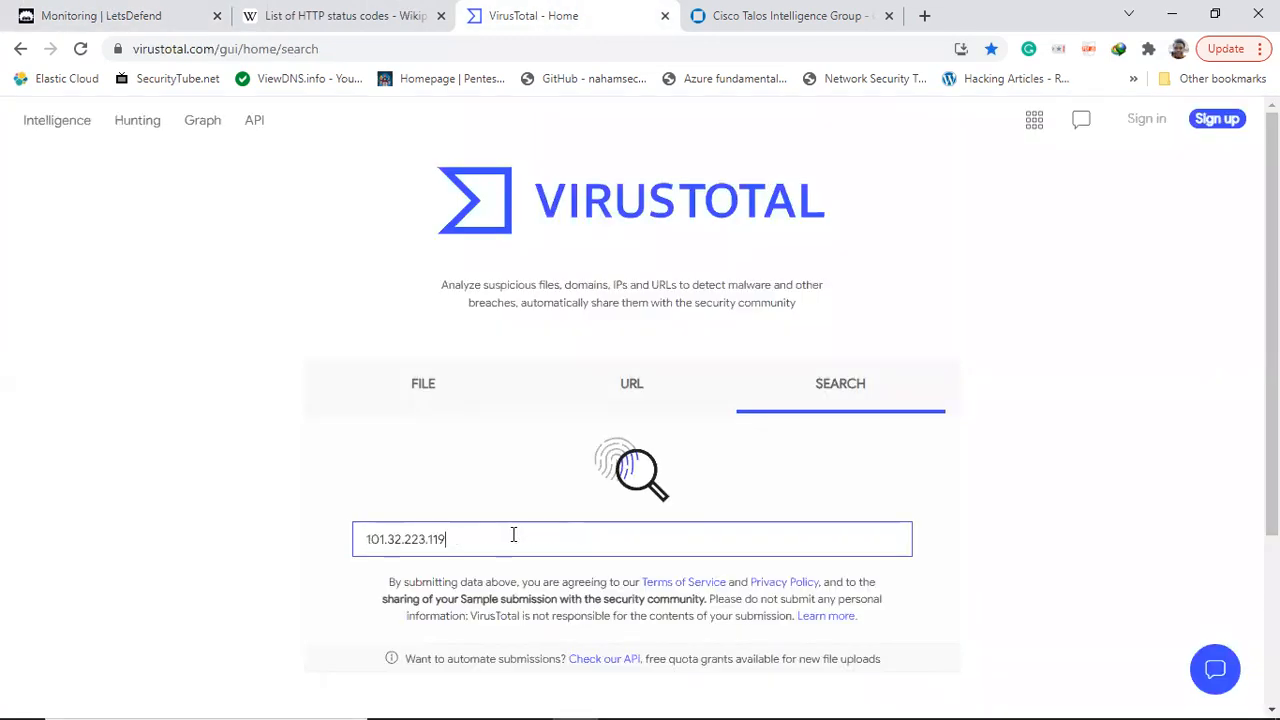
key(Return)
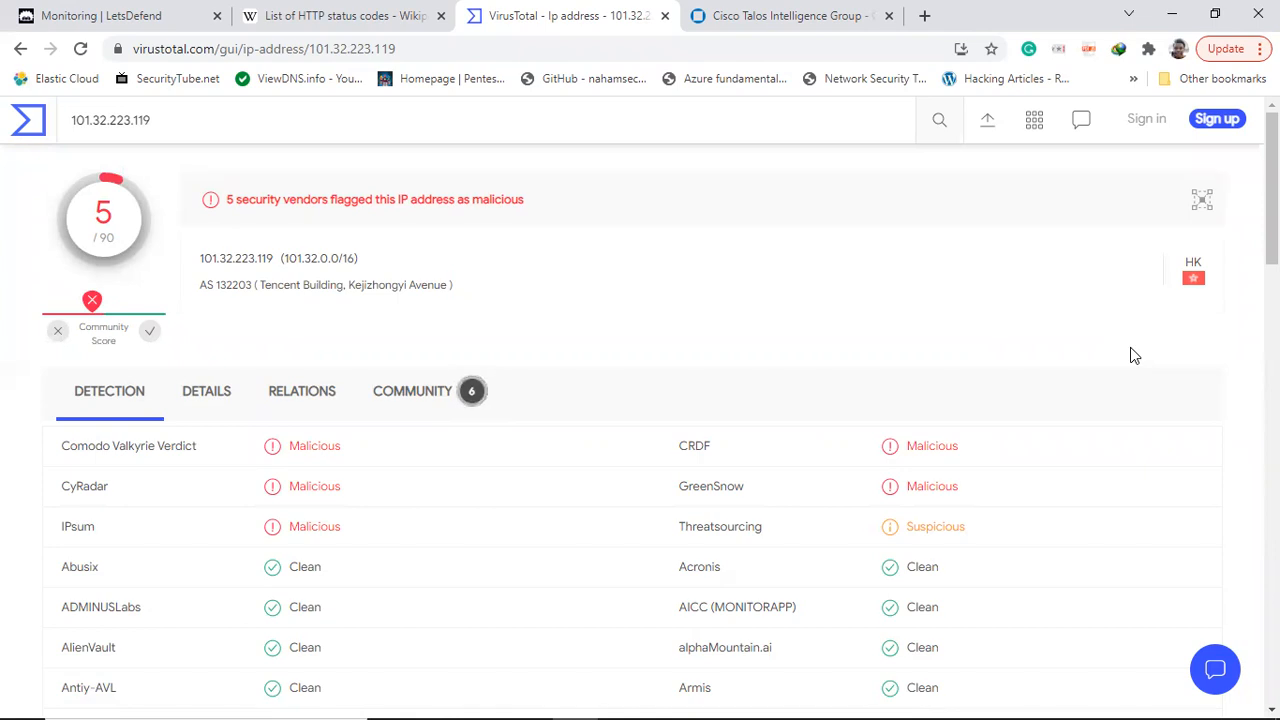
- Review the security vendors' detection verdicts for the IP address
scroll(394, 343, down, 1)
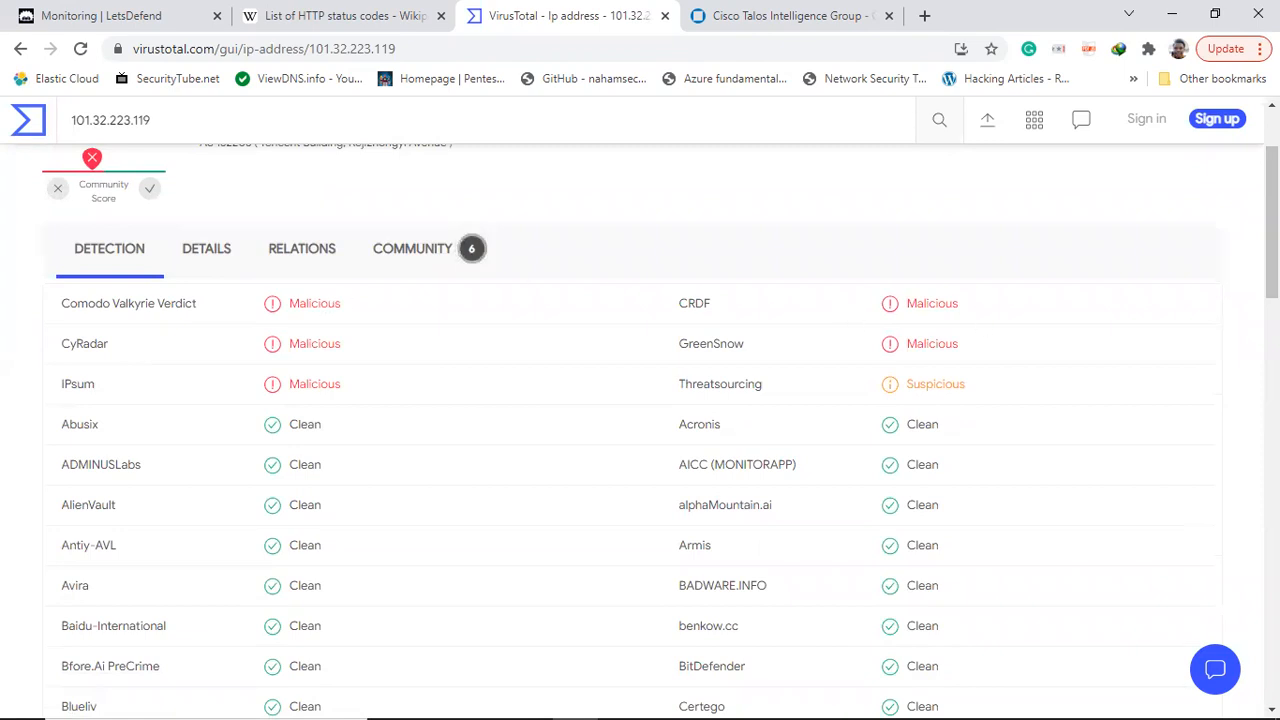
scroll(851, 317, up, 1)
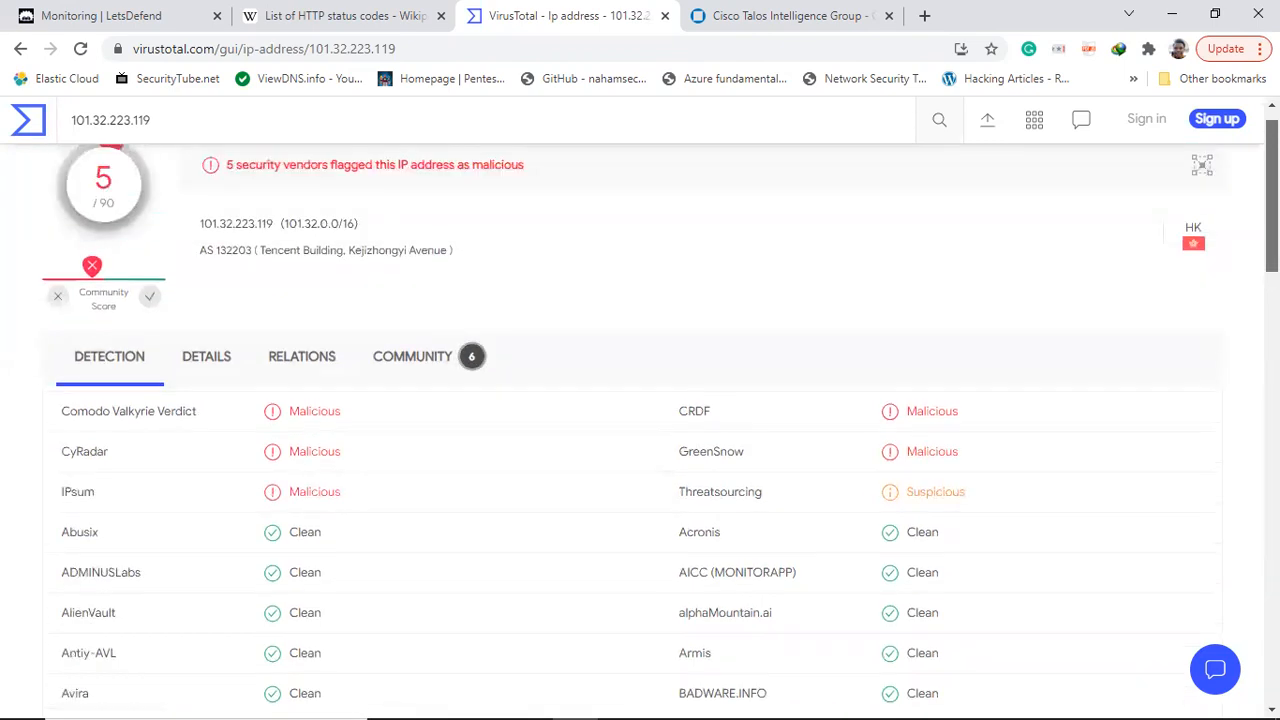
scroll(640, 430, down, 1)
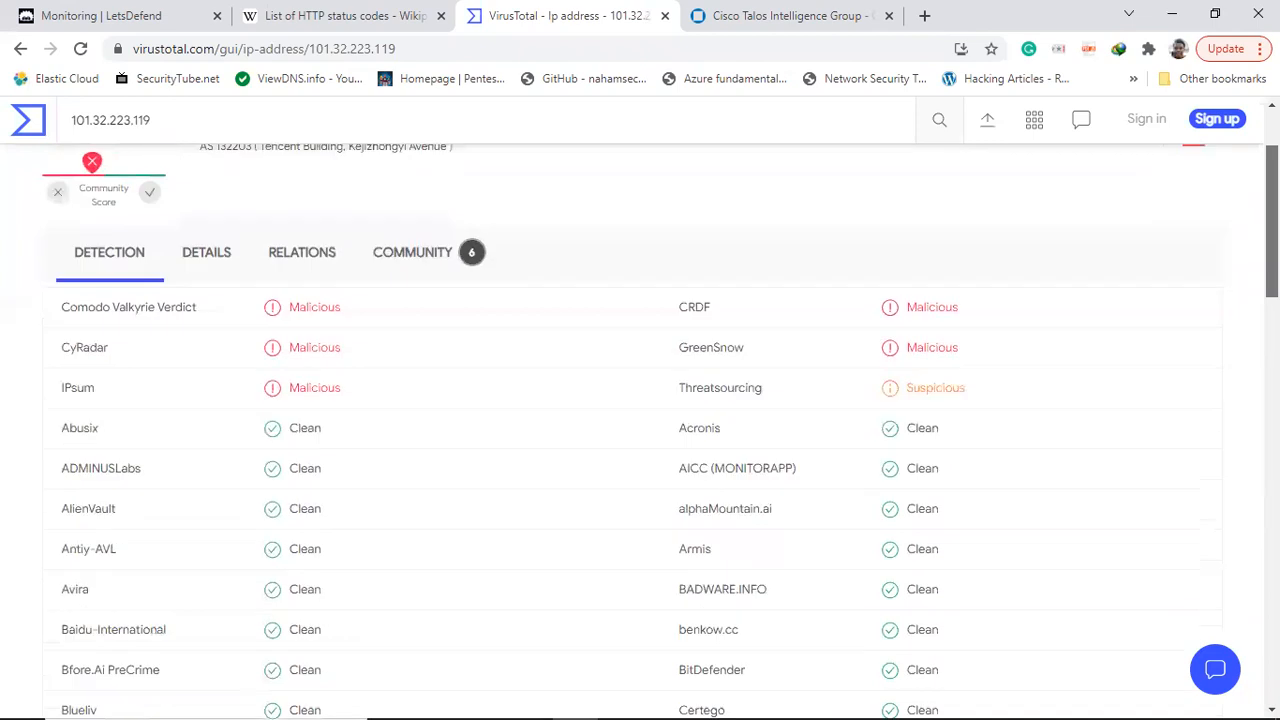
- Open the IP address's details and look through its basic properties, Whois lookup and Google results
click(206, 250)
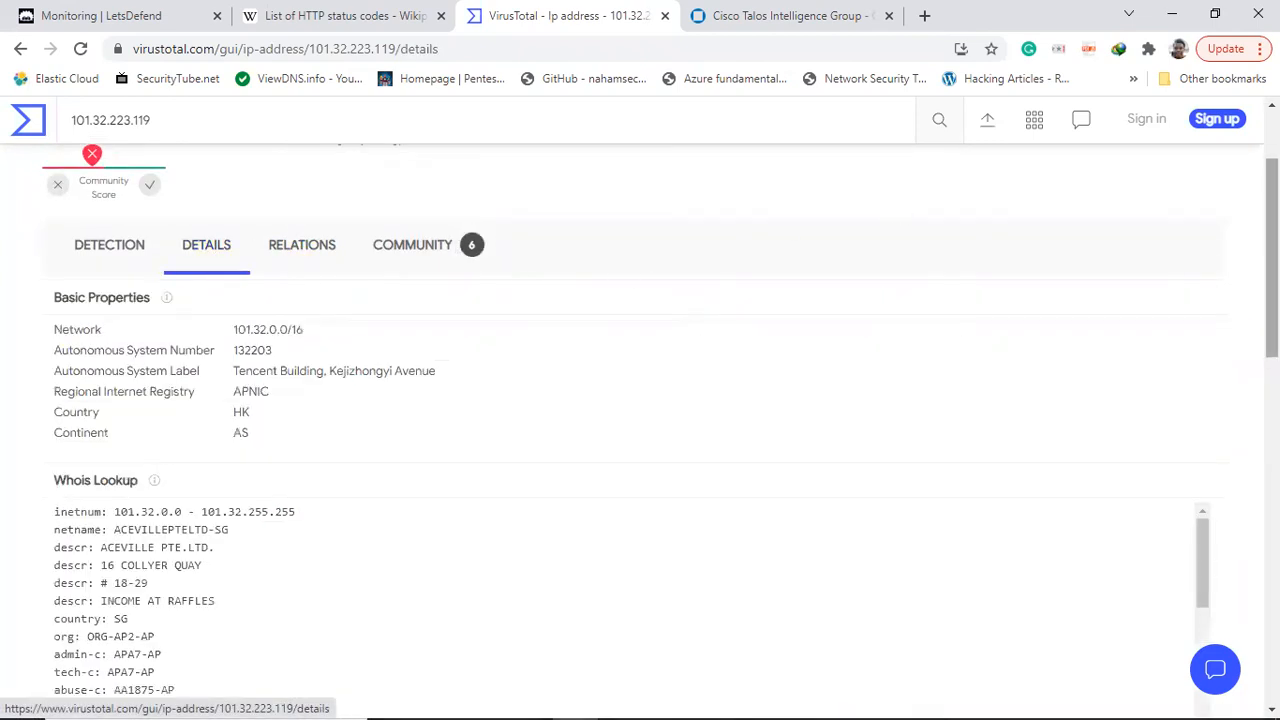
drag(1272, 272, 1272, 295)
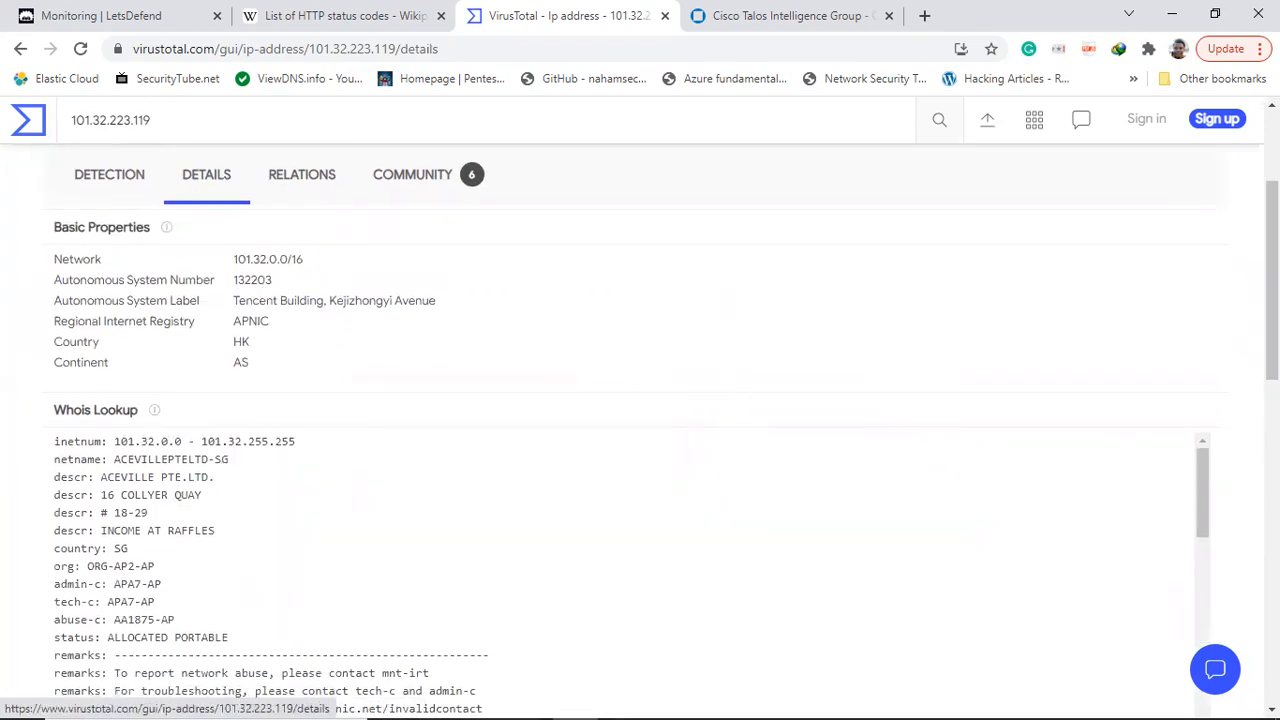
scroll(1272, 300, down, 1)
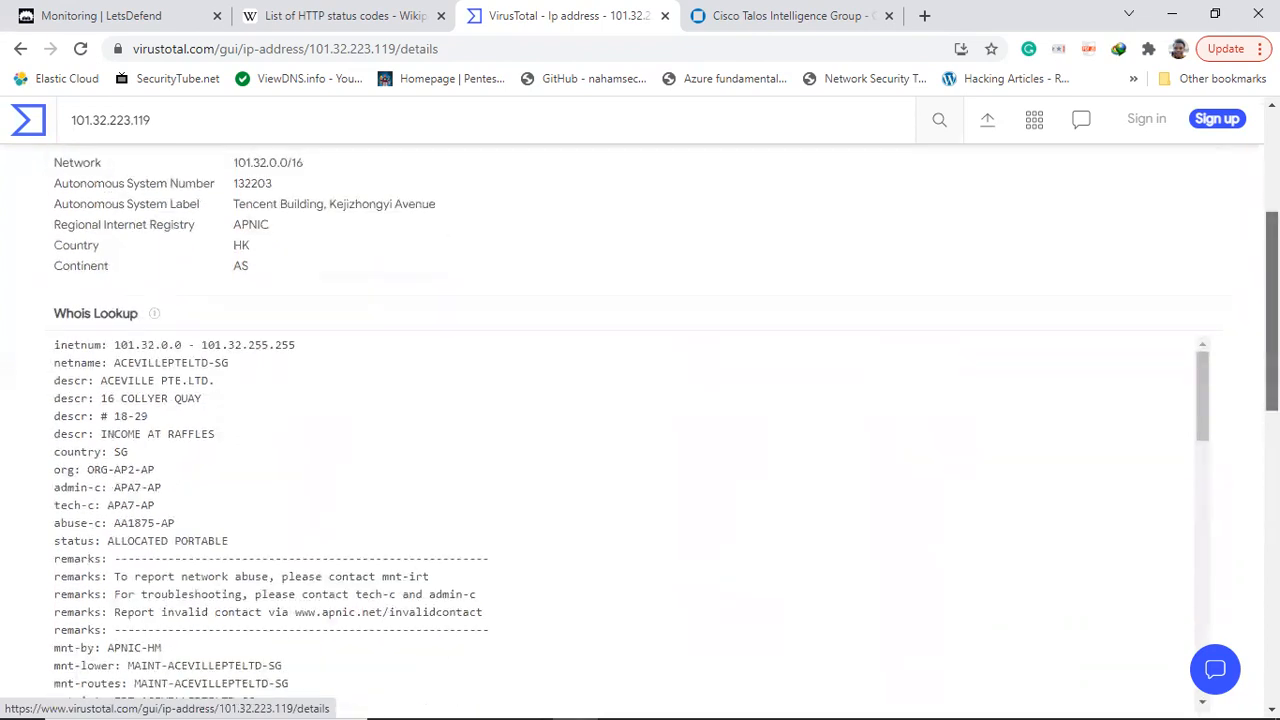
scroll(1272, 320, down, 1)
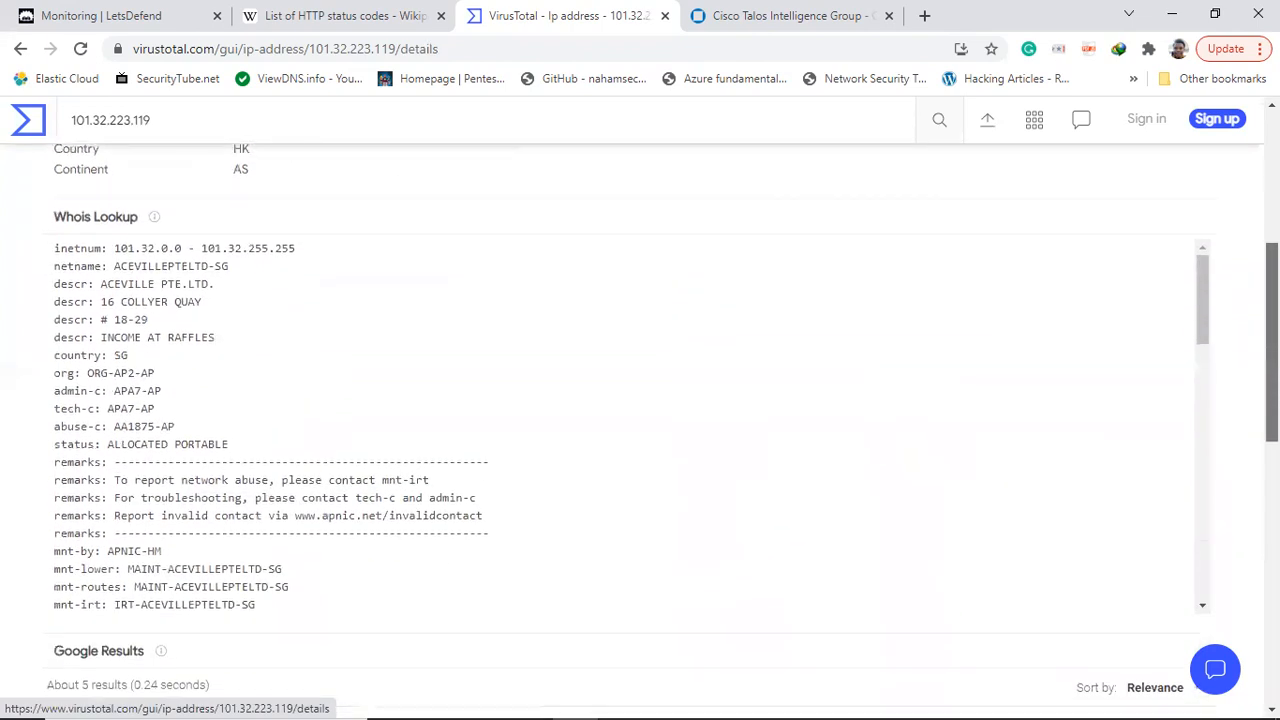
scroll(1272, 350, down, 2)
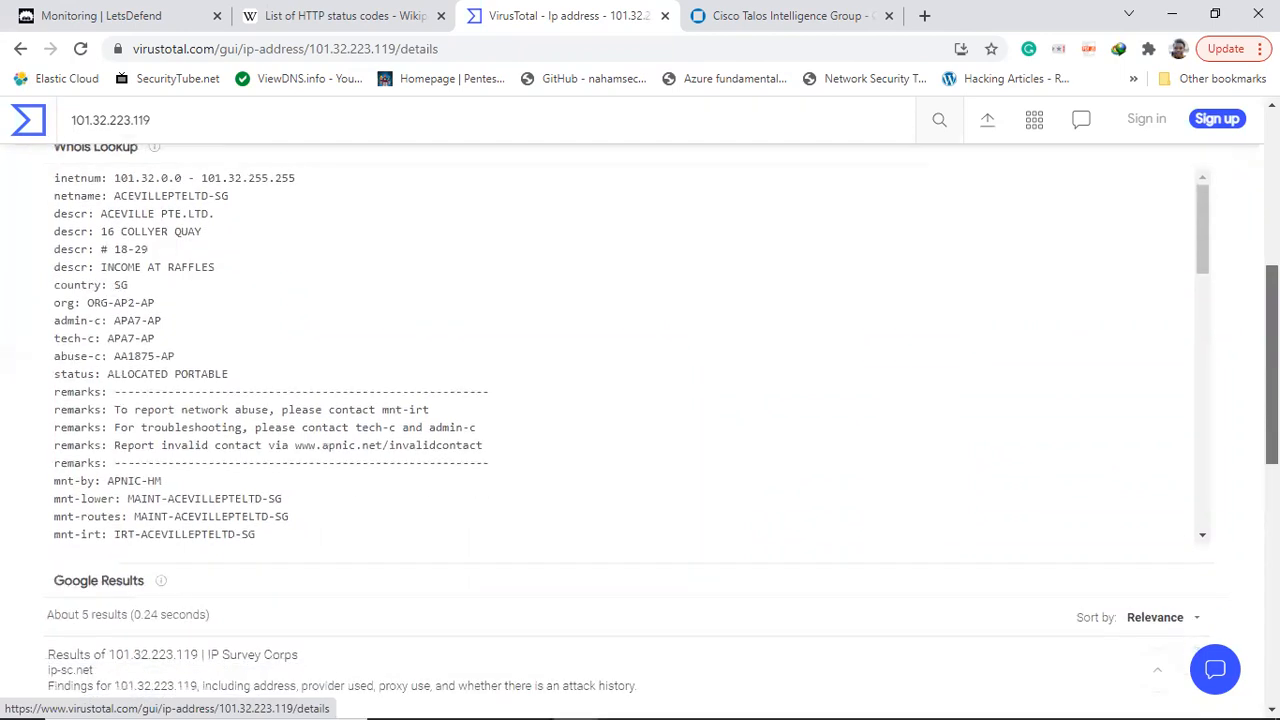
scroll(1272, 400, down, 1)
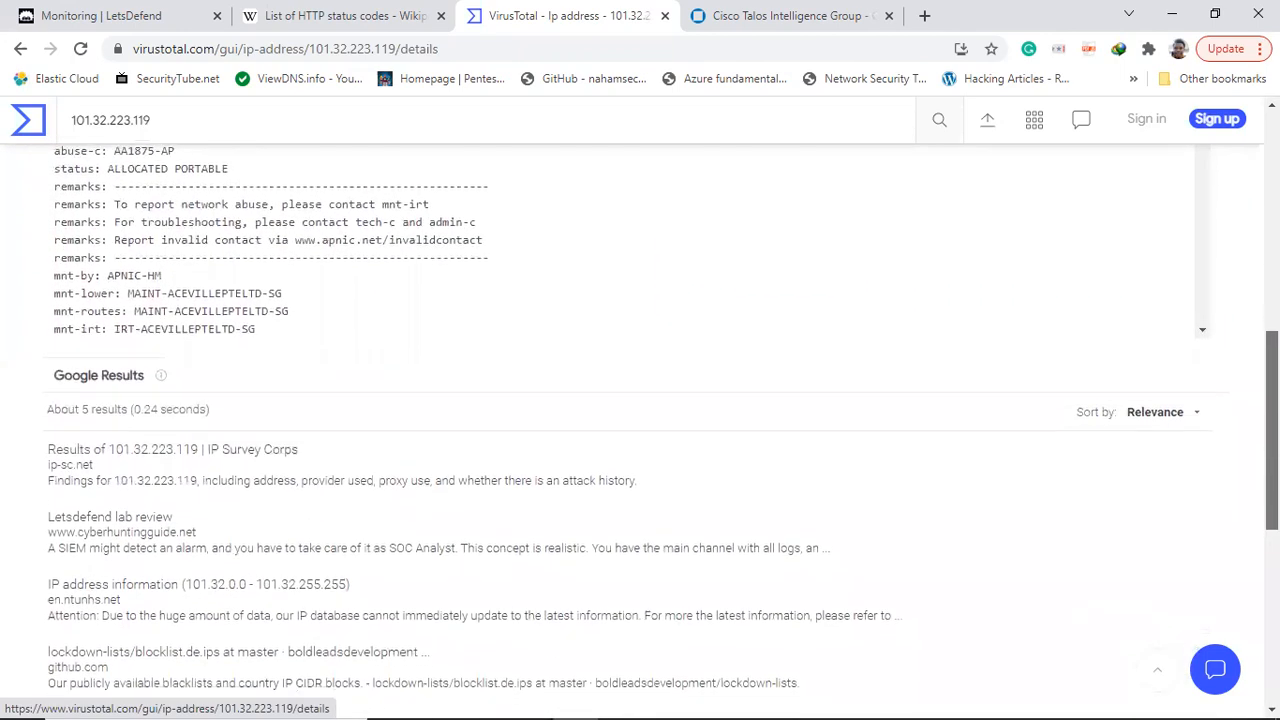
scroll(1272, 420, down, 2)
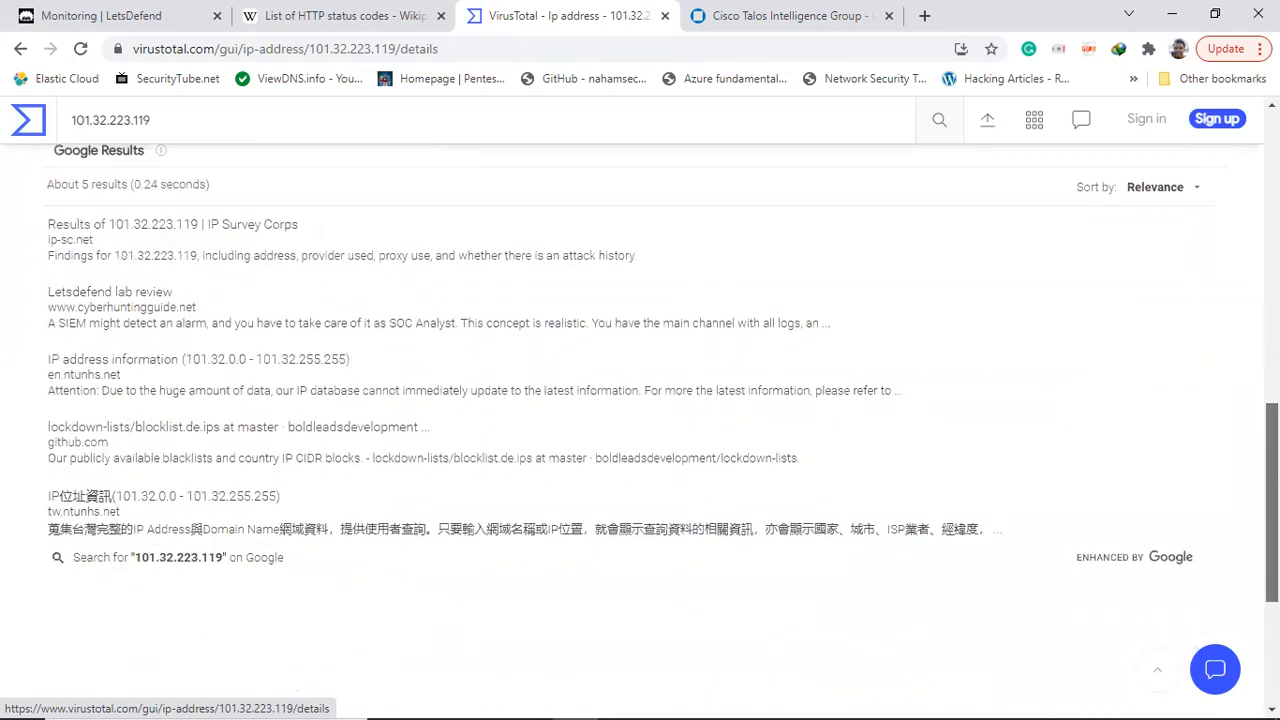
scroll(660, 400, up, 1)
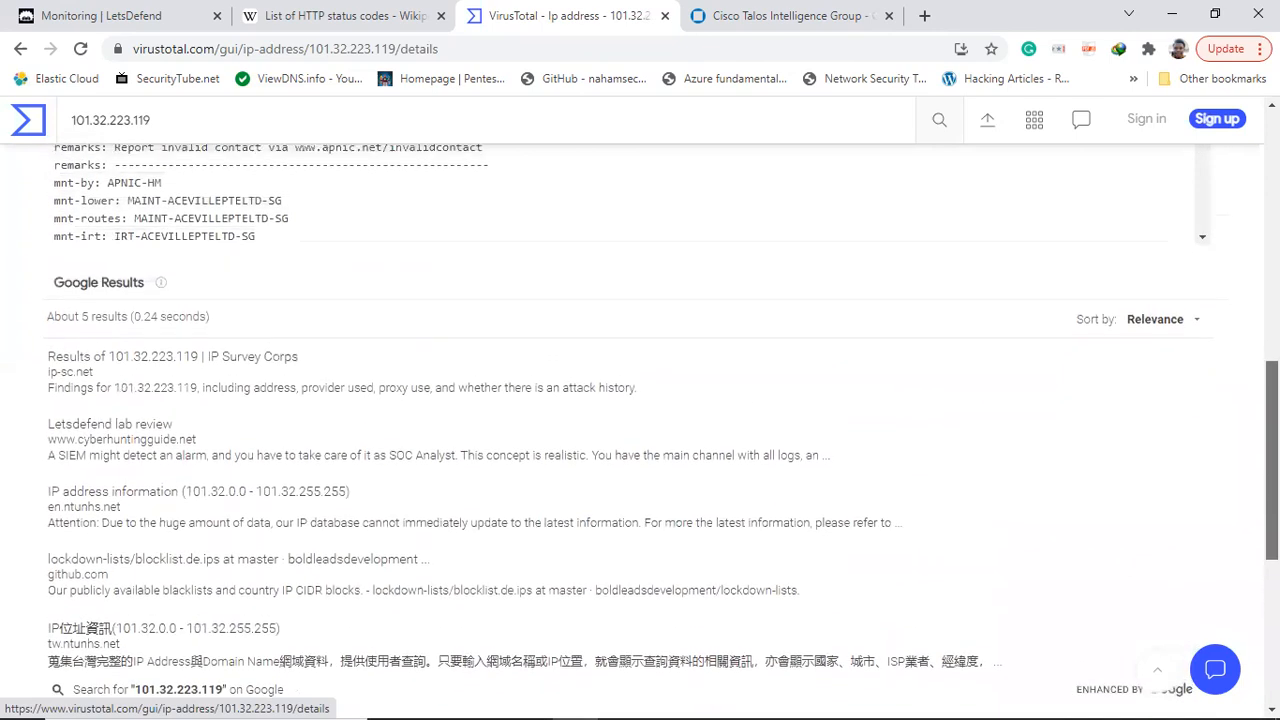
scroll(660, 425, up, 1)
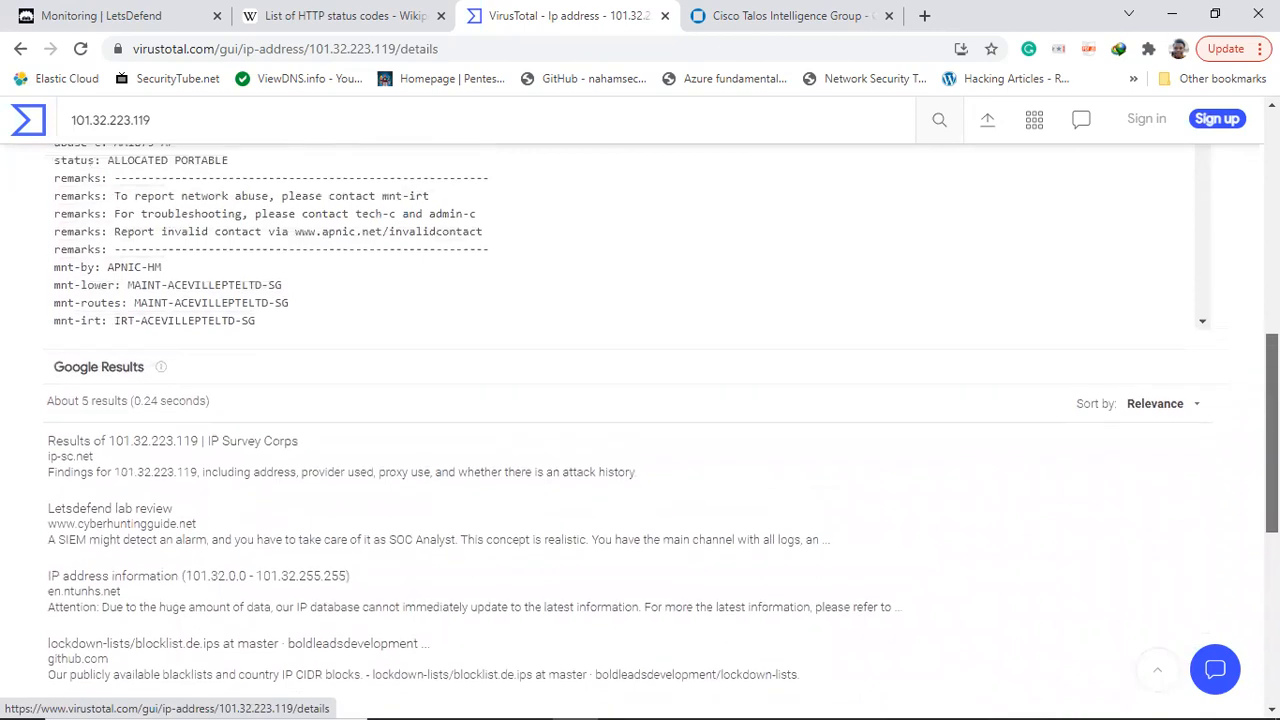
scroll(660, 425, up, 1)
scroll(660, 425, up, 2)
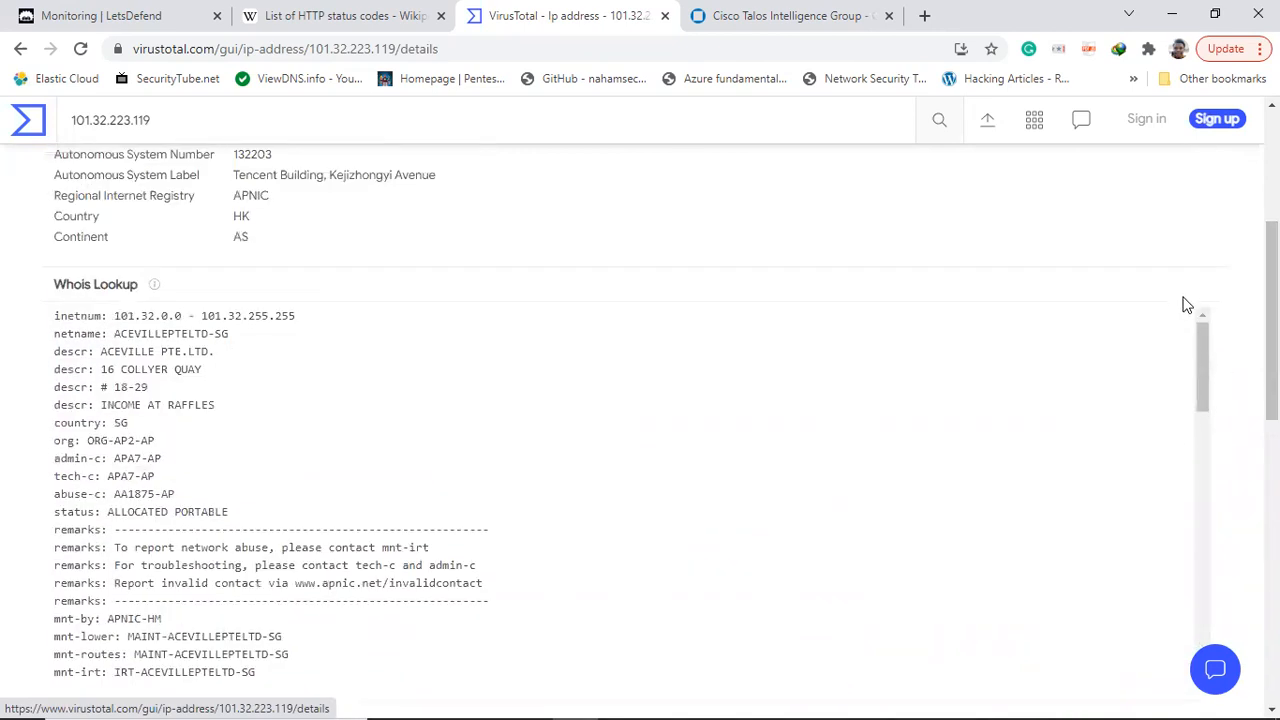
- Read through the full Whois lookup record of the IP address, including its organisation and abuse contact entries
scroll(1196, 400, down, 3)
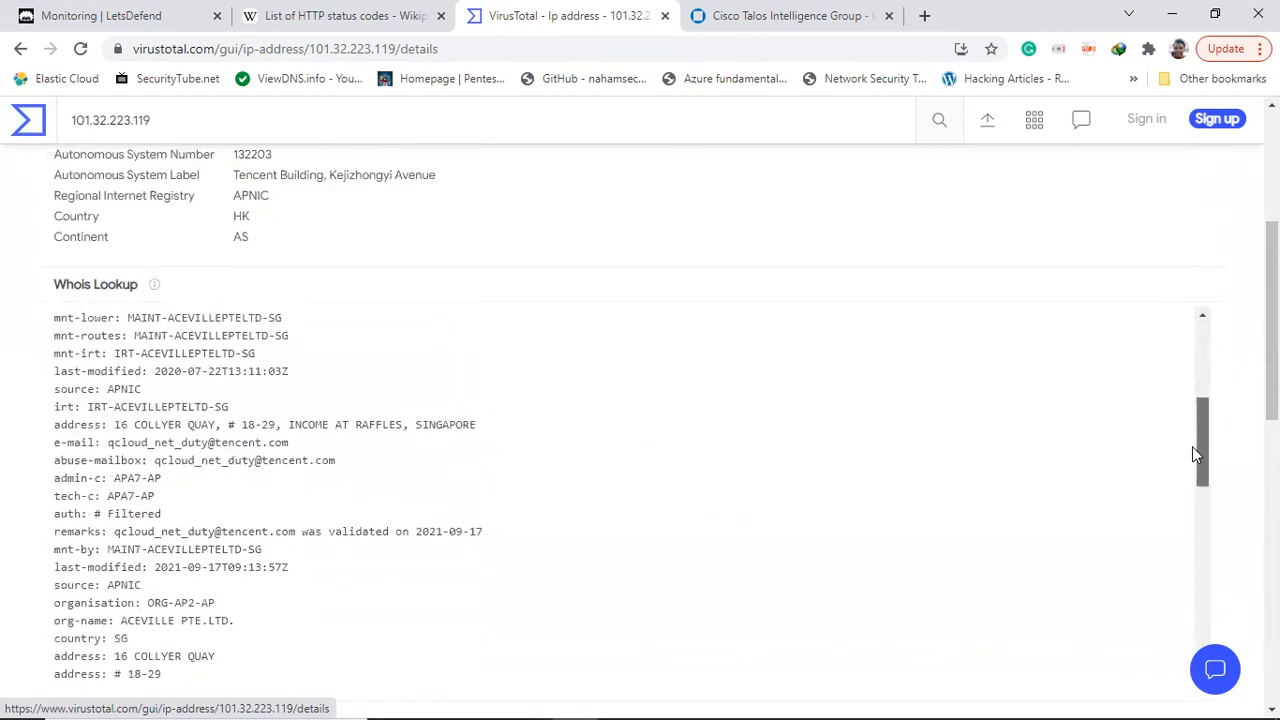
scroll(1192, 454, down, 2)
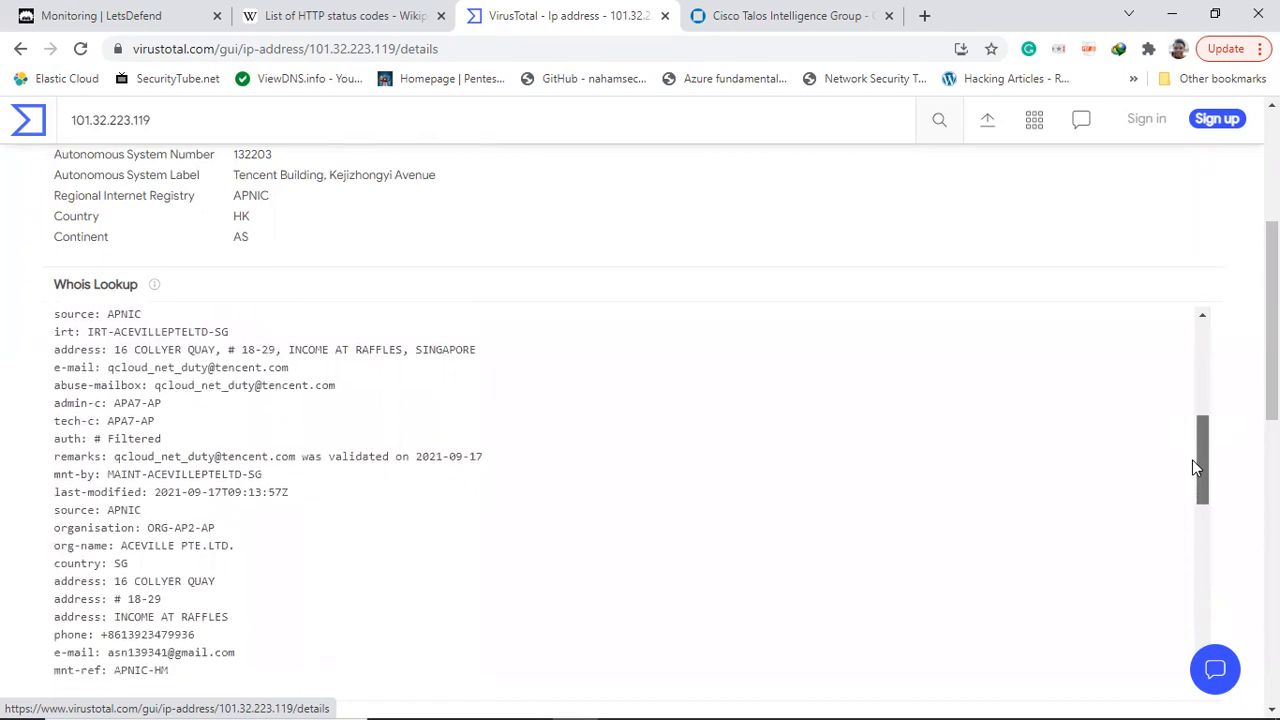
scroll(1190, 502, down, 3)
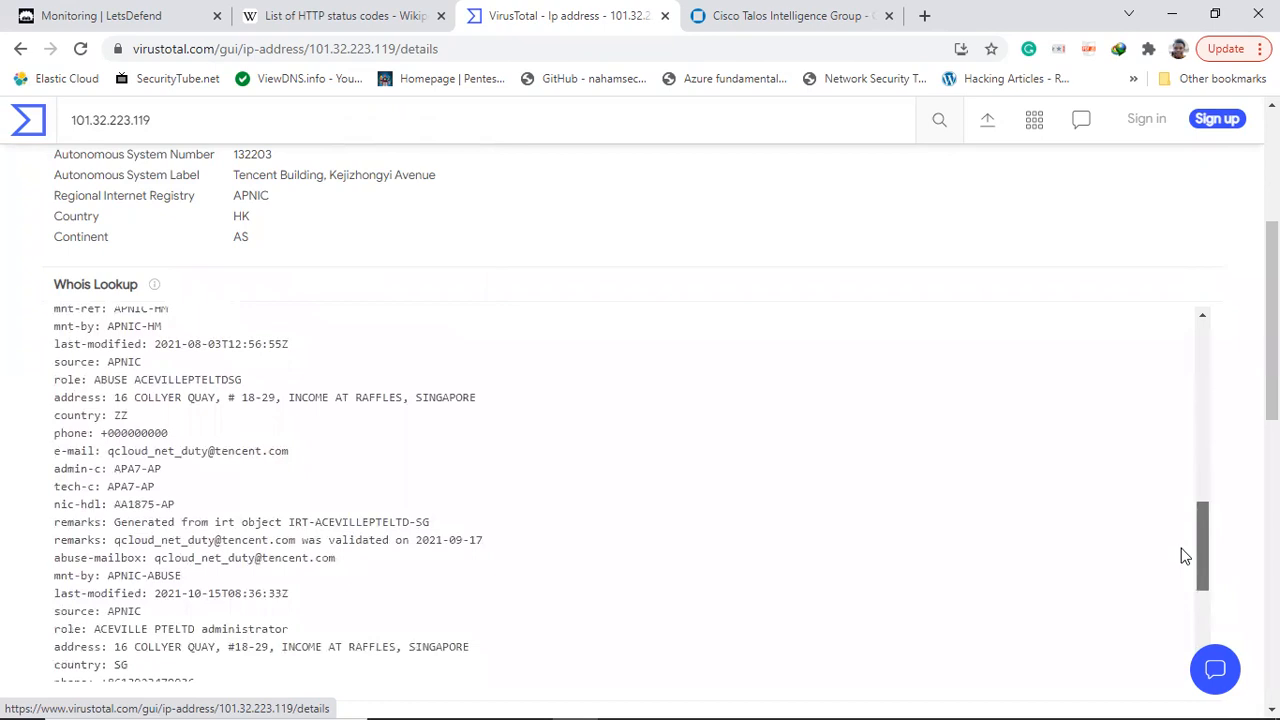
scroll(1185, 558, down, 1)
scroll(1185, 565, down, 1)
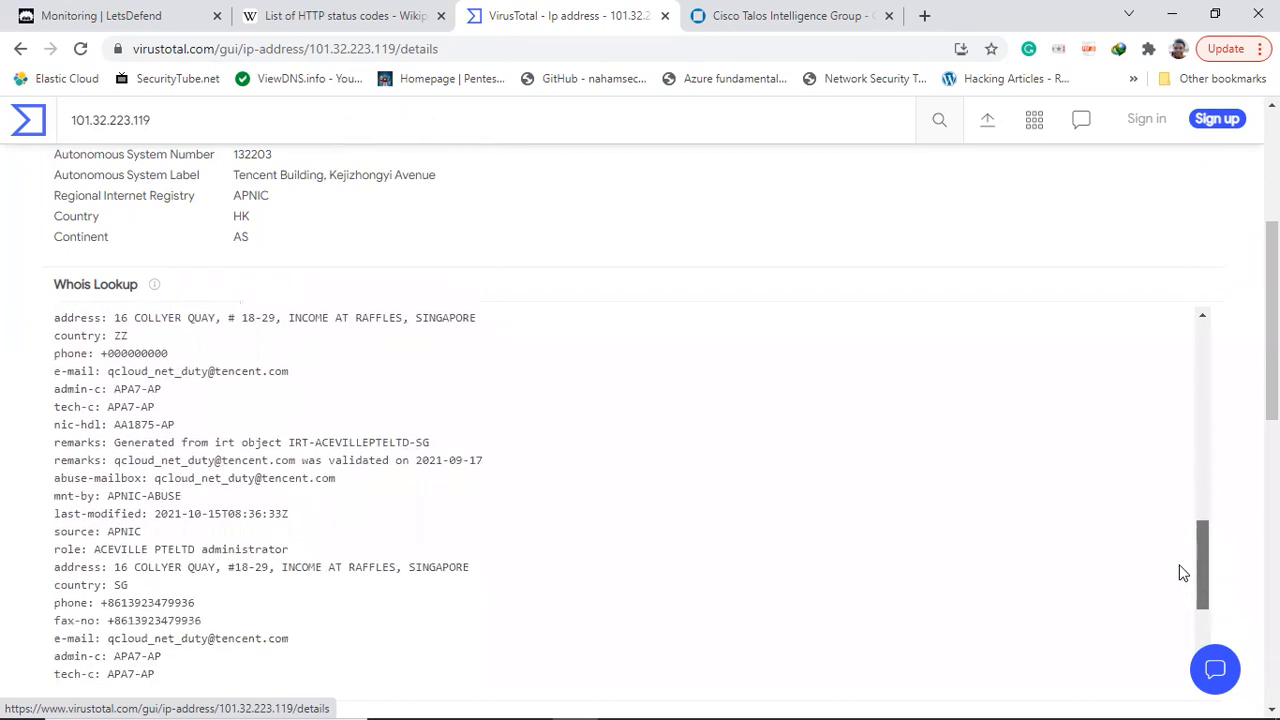
scroll(1177, 572, down, 1)
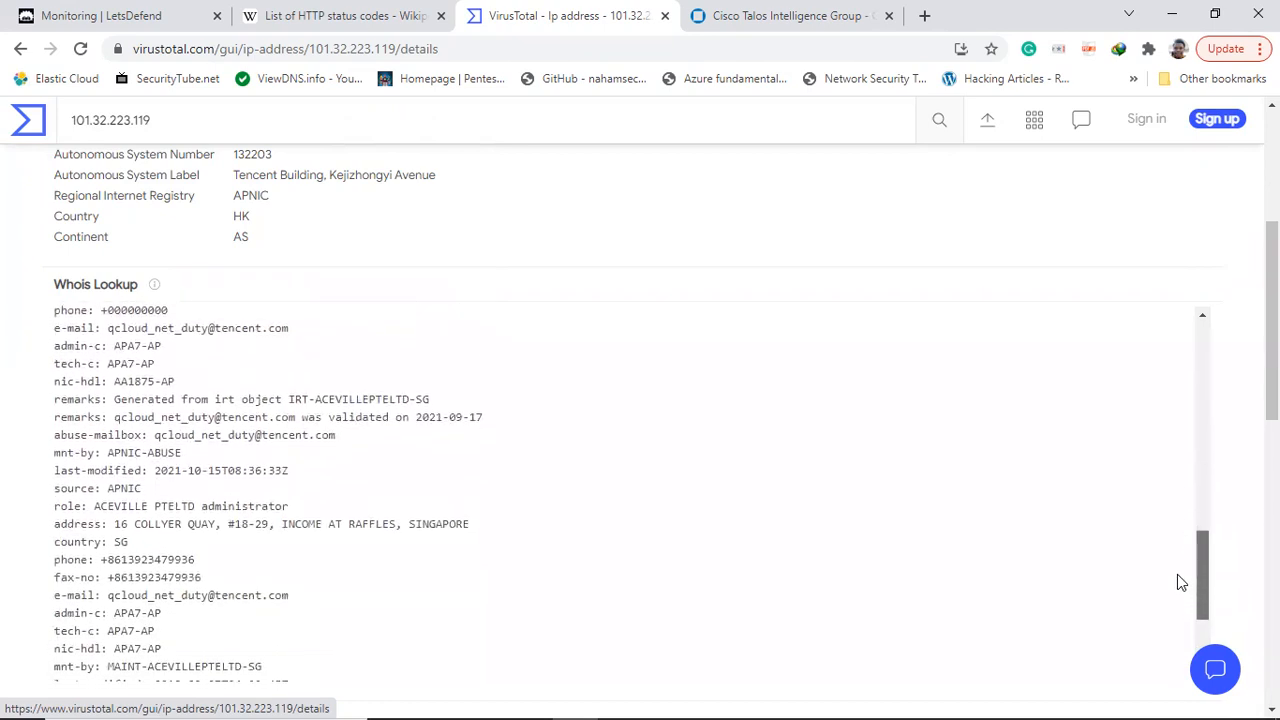
scroll(1177, 574, down, 4)
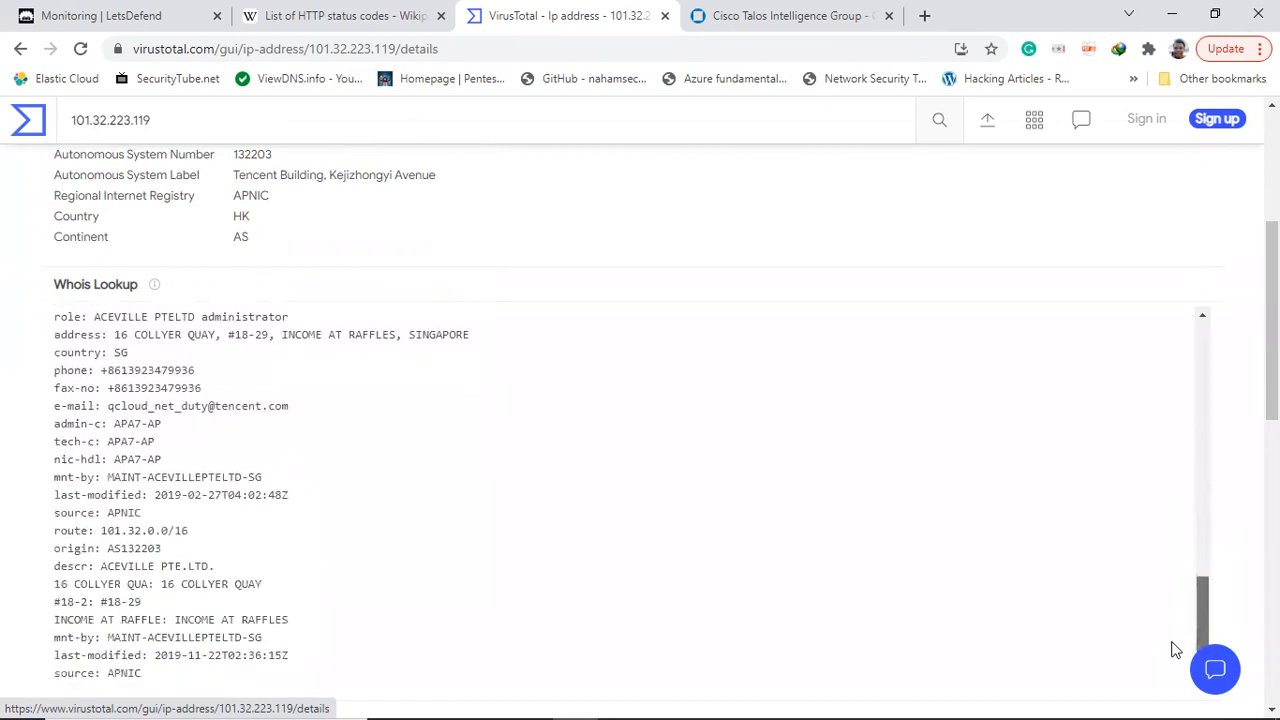
scroll(1175, 620, up, 5)
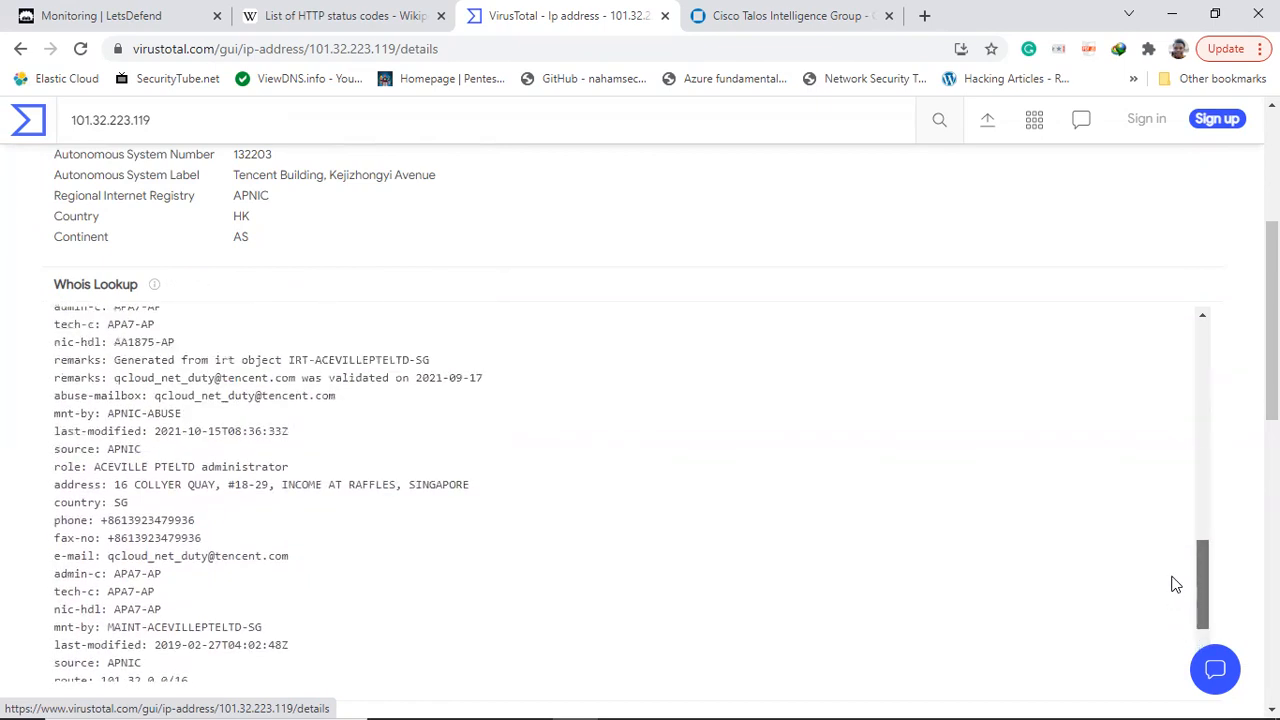
scroll(1176, 575, up, 5)
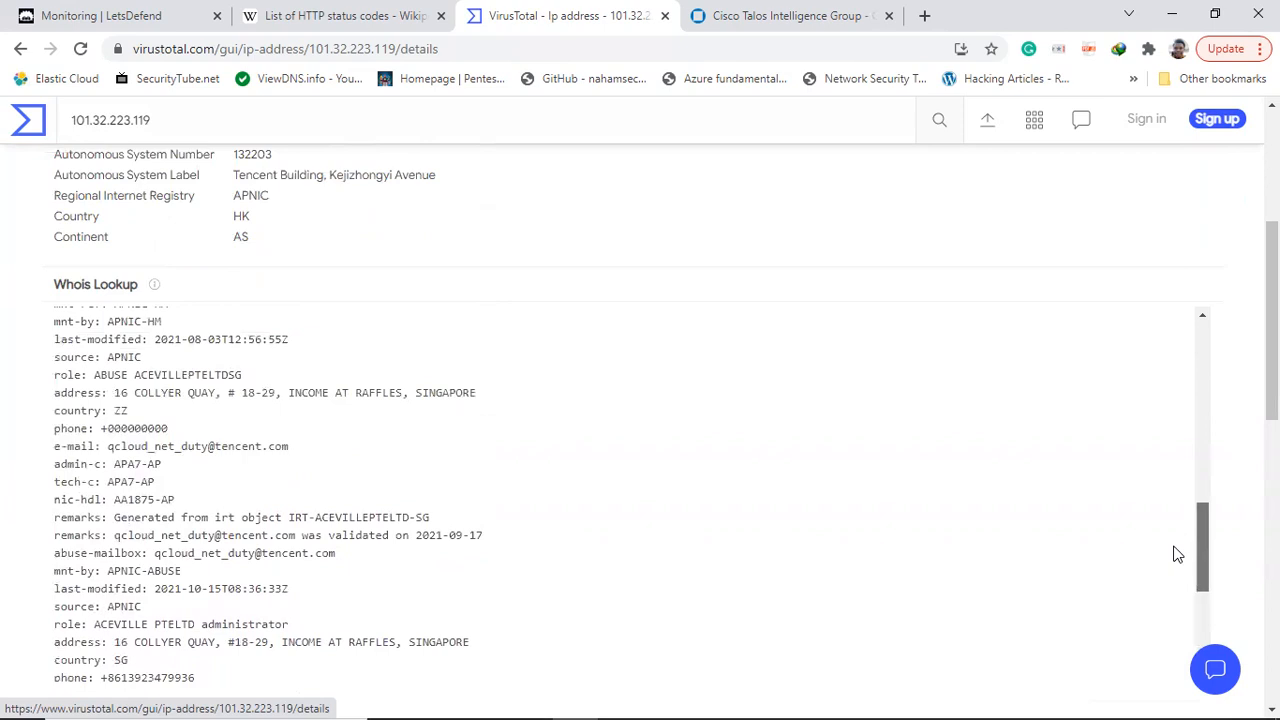
scroll(1177, 533, up, 6)
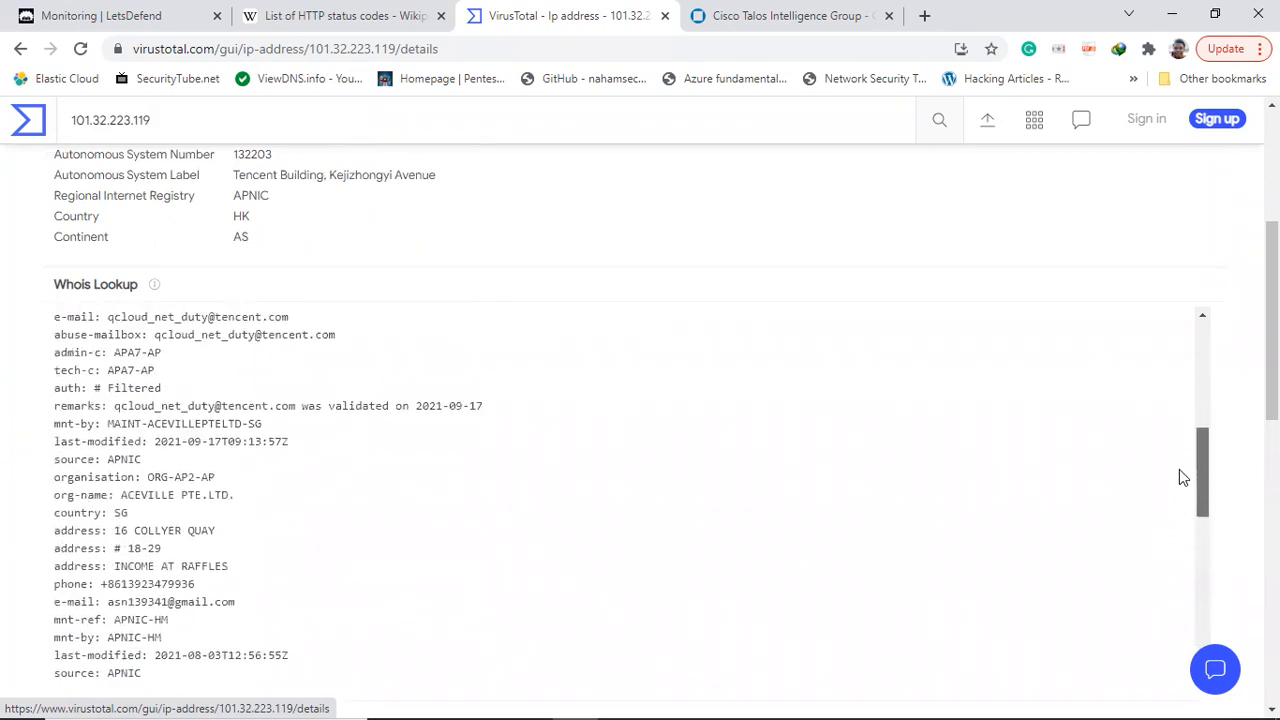
scroll(1181, 456, up, 6)
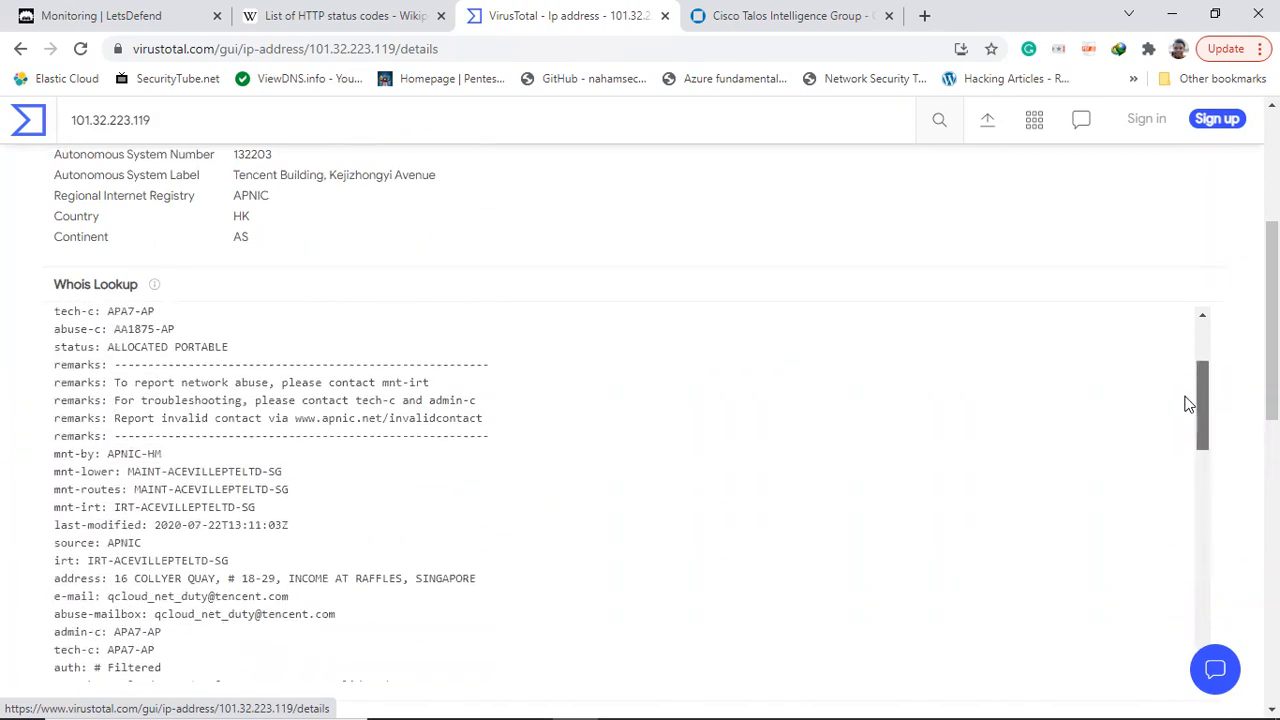
scroll(1190, 389, up, 2)
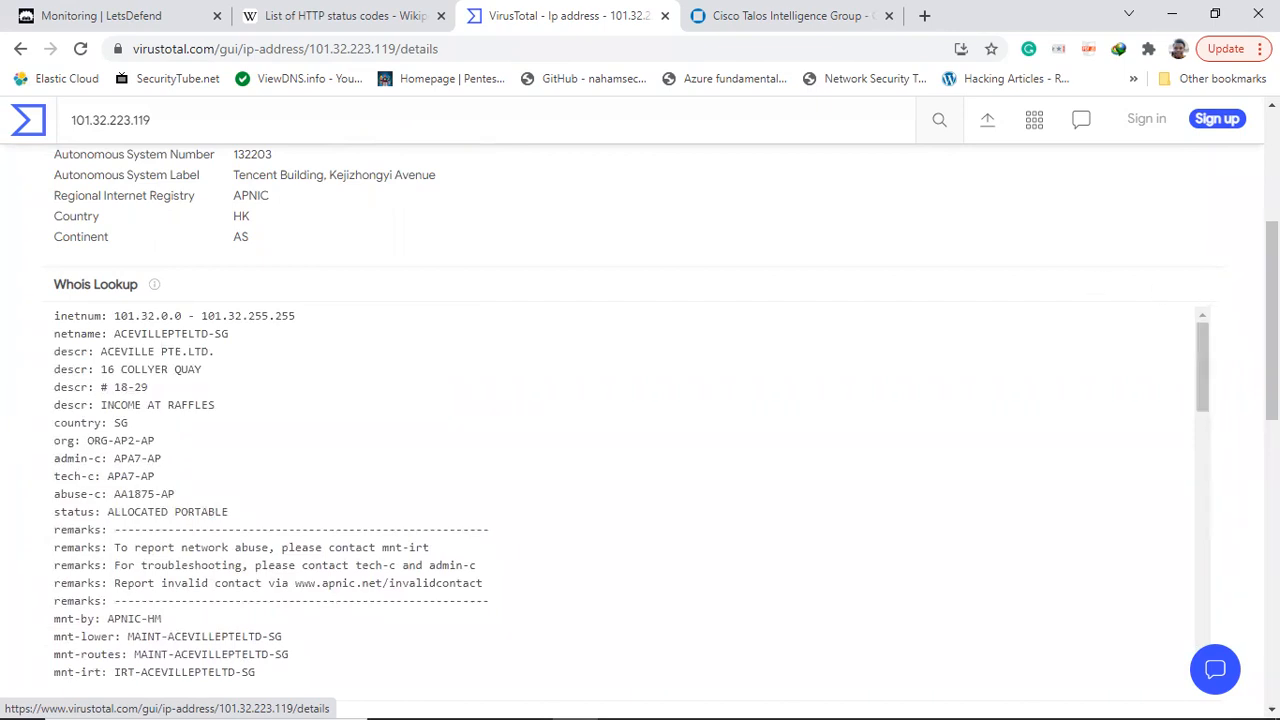
- Highlight the country in the IP address's basic properties and open its relations with the passive DNS records
scroll(1272, 320, up, 3)
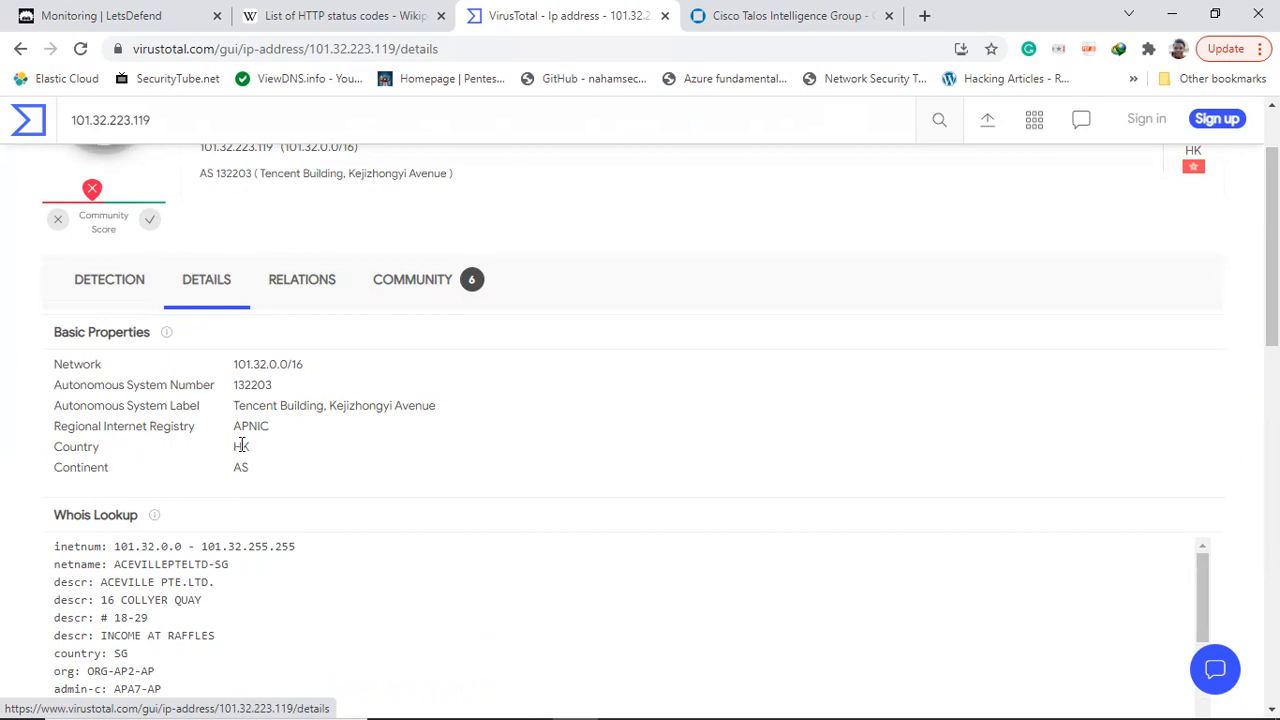
drag(248, 455, 200, 457)
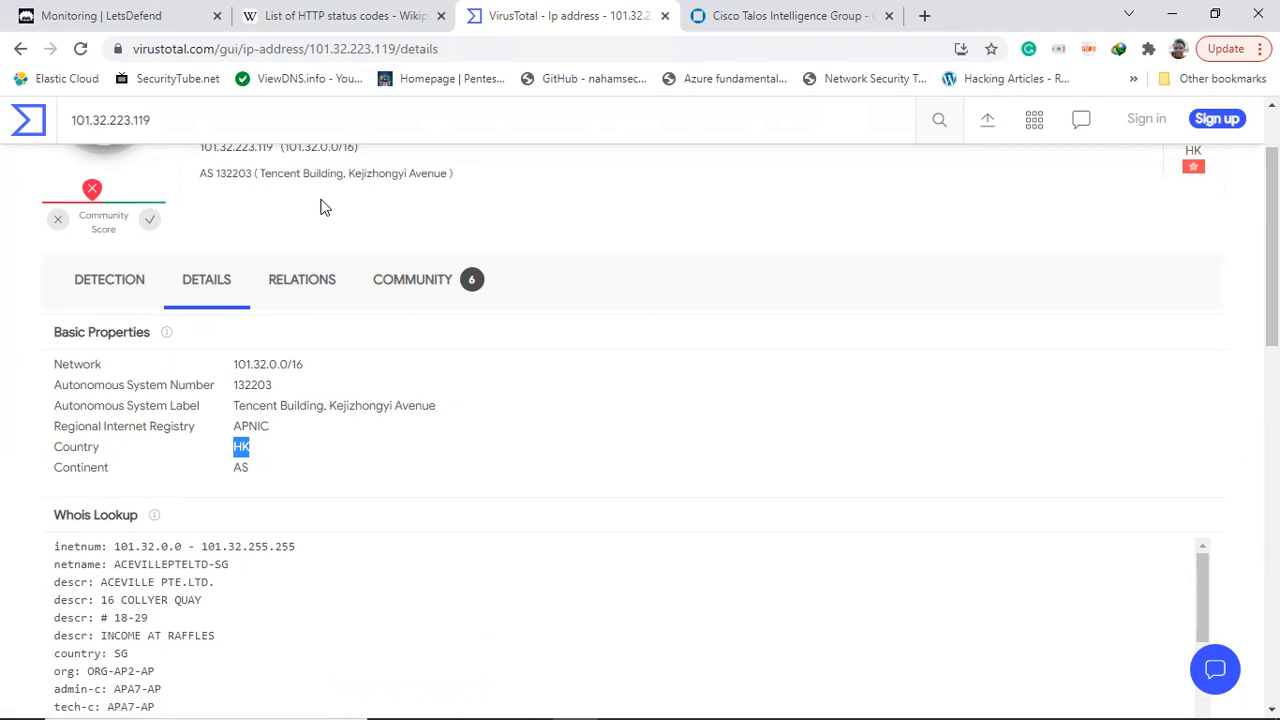
click(304, 282)
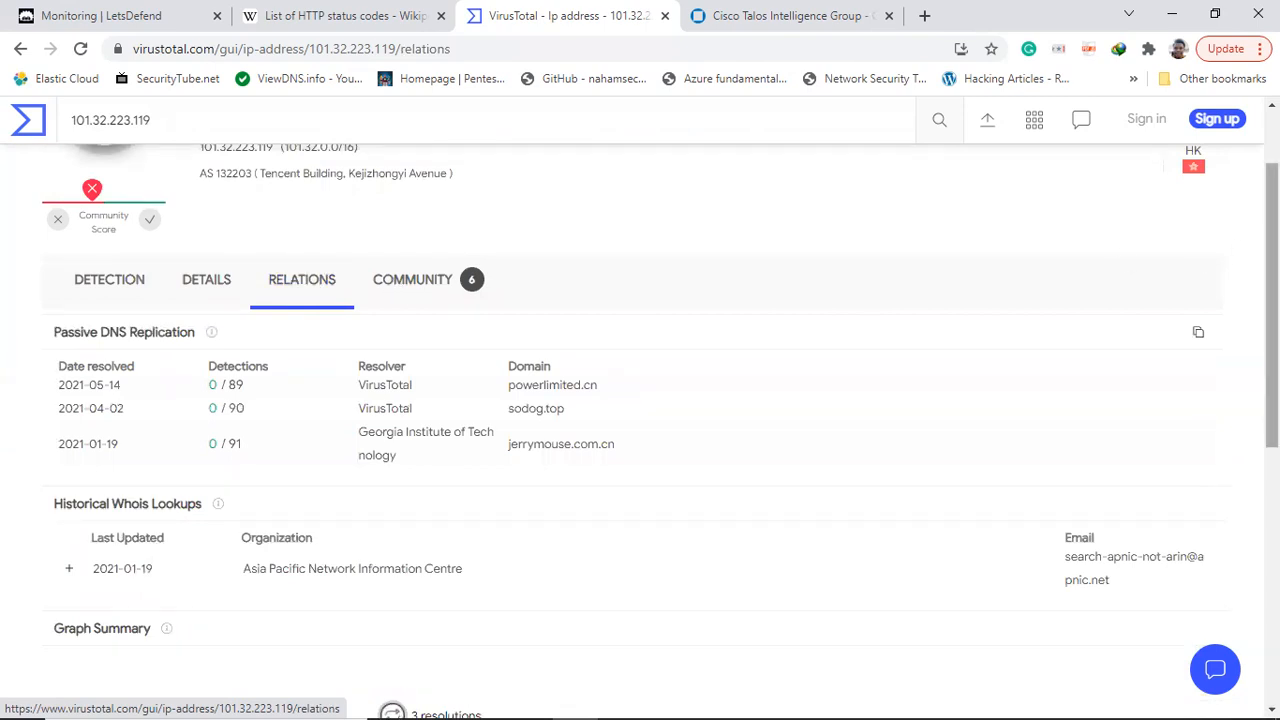
- Look over the IP address's passive DNS and historical Whois relations, then open and read its community comments
scroll(1272, 300, down, 3)
scroll(405, 422, up, 4)
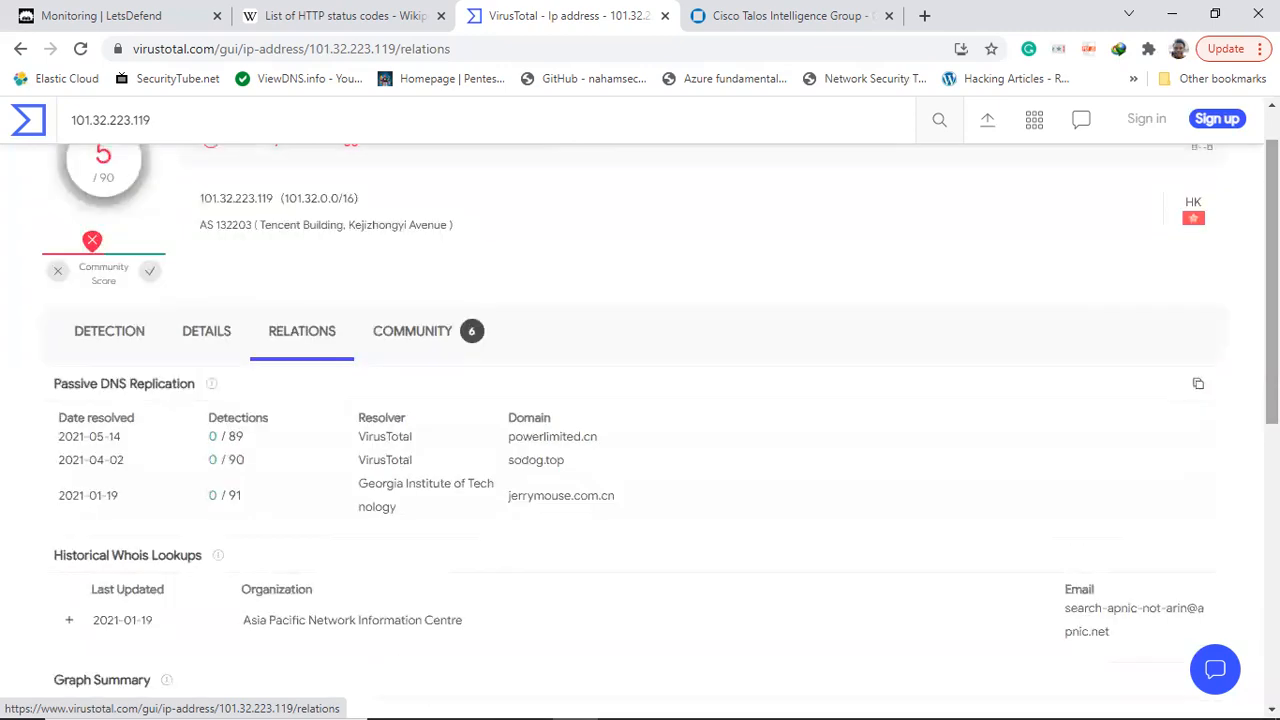
click(400, 322)
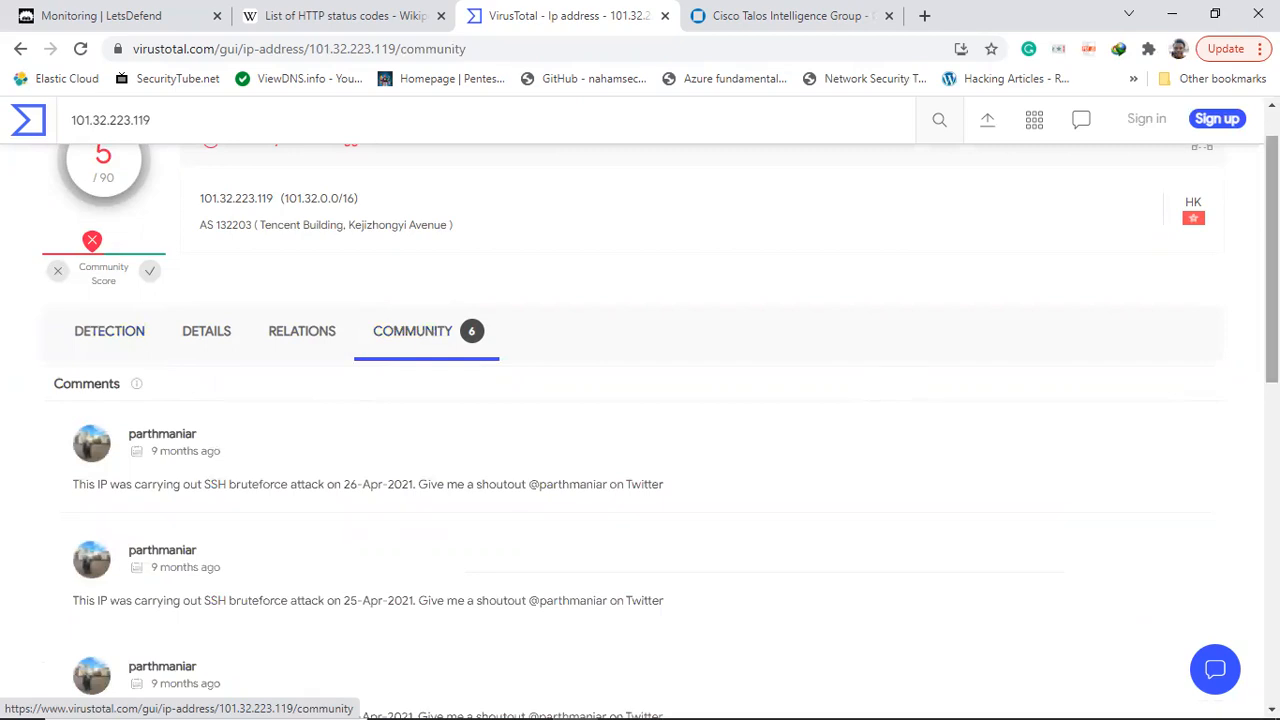
scroll(1272, 250, up, 1)
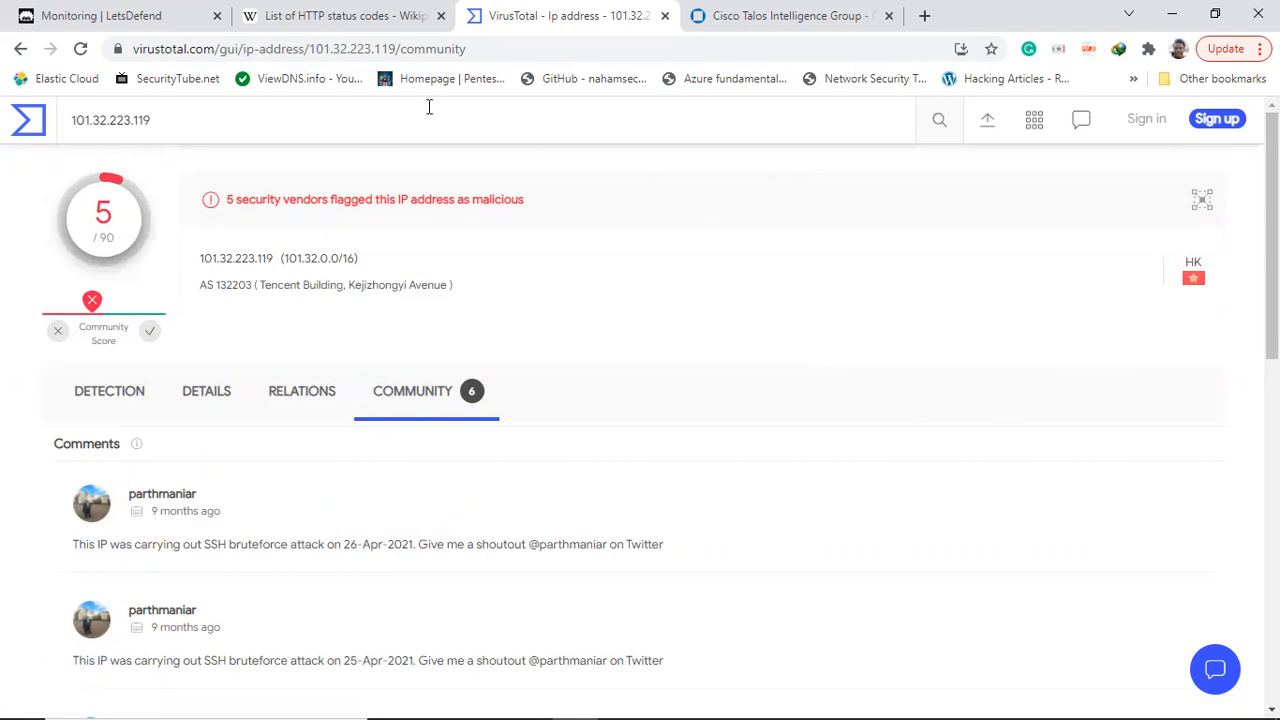
- Look up 101.32.223.119 on Cisco Talos Intelligence, review its reputation details, and open its PBL.SPAMHAUS.ORG block list entry in a new tab
click(729, 32)
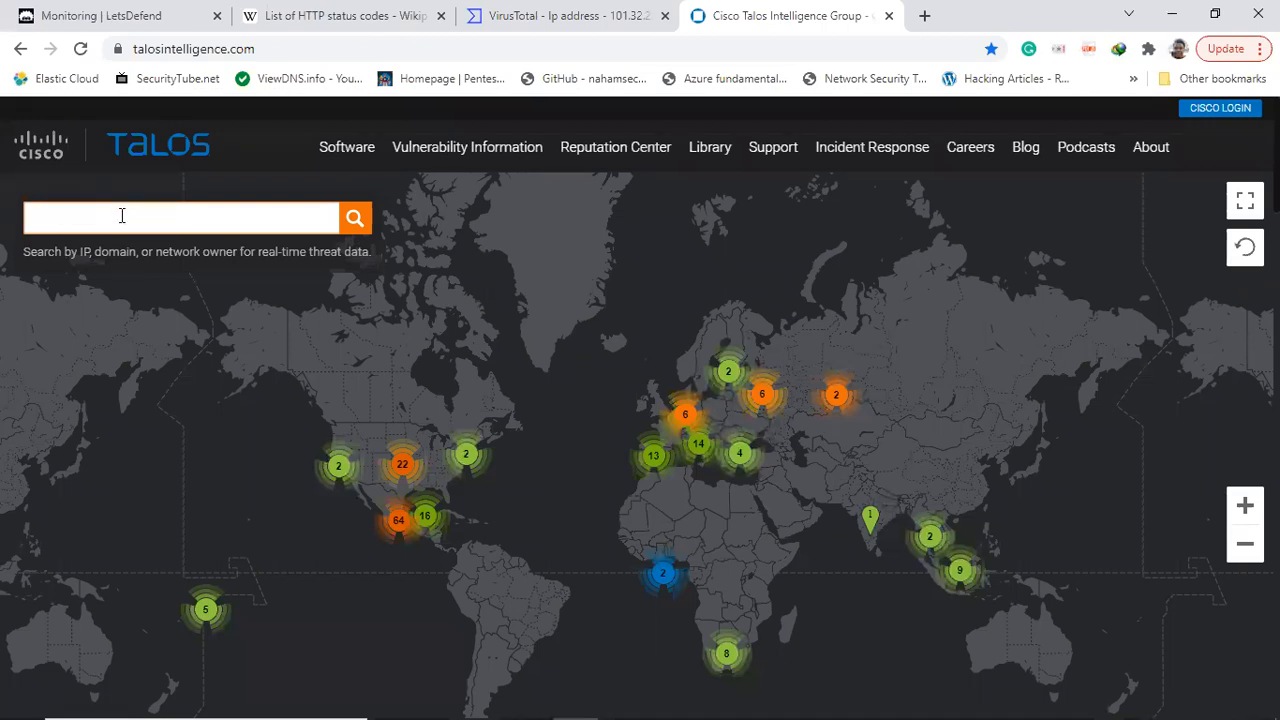
text(101.32.223.119)
key(Return)
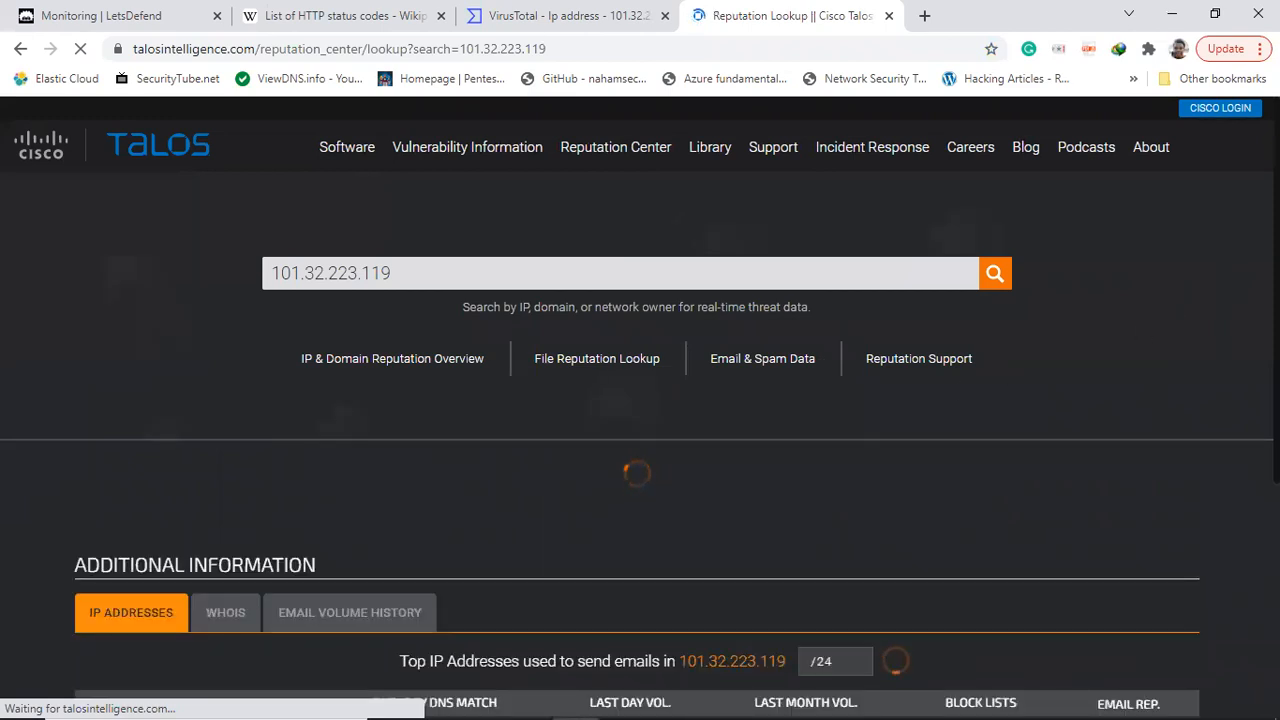
drag(1276, 312, 1276, 353)
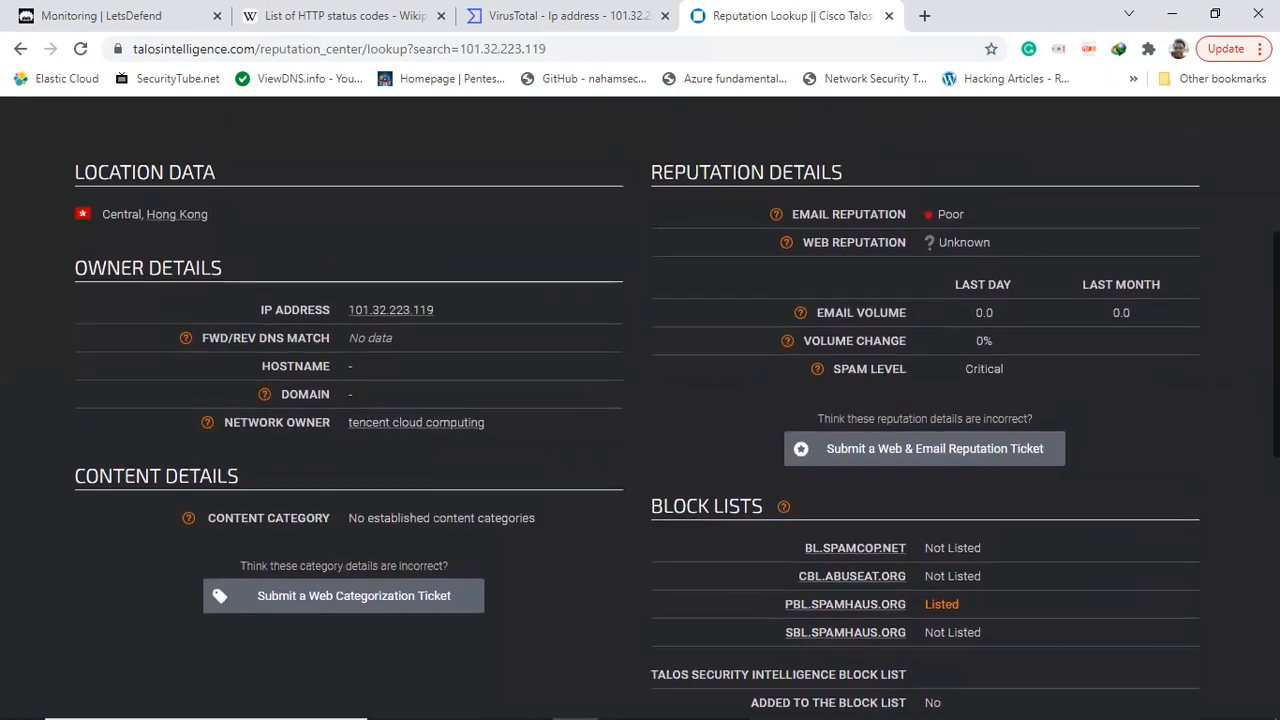
scroll(640, 405, down, 2)
scroll(776, 576, down, 1)
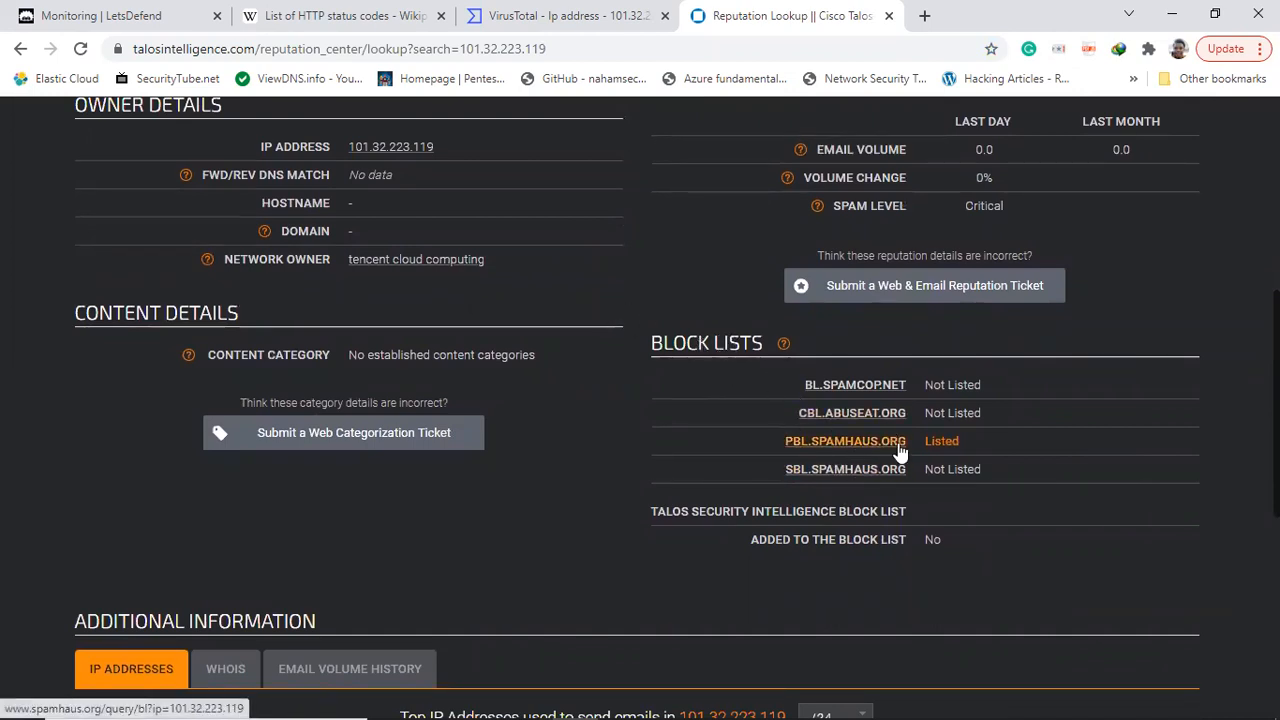
right_click(869, 440)
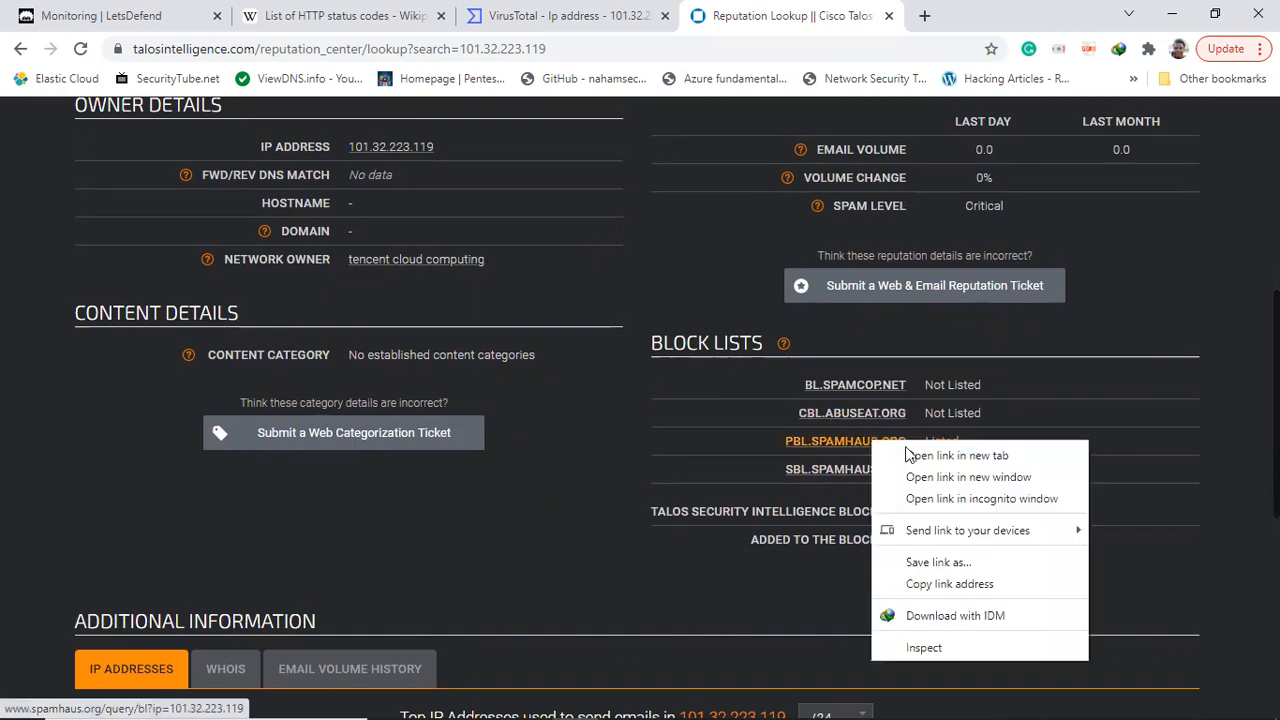
click(895, 452)
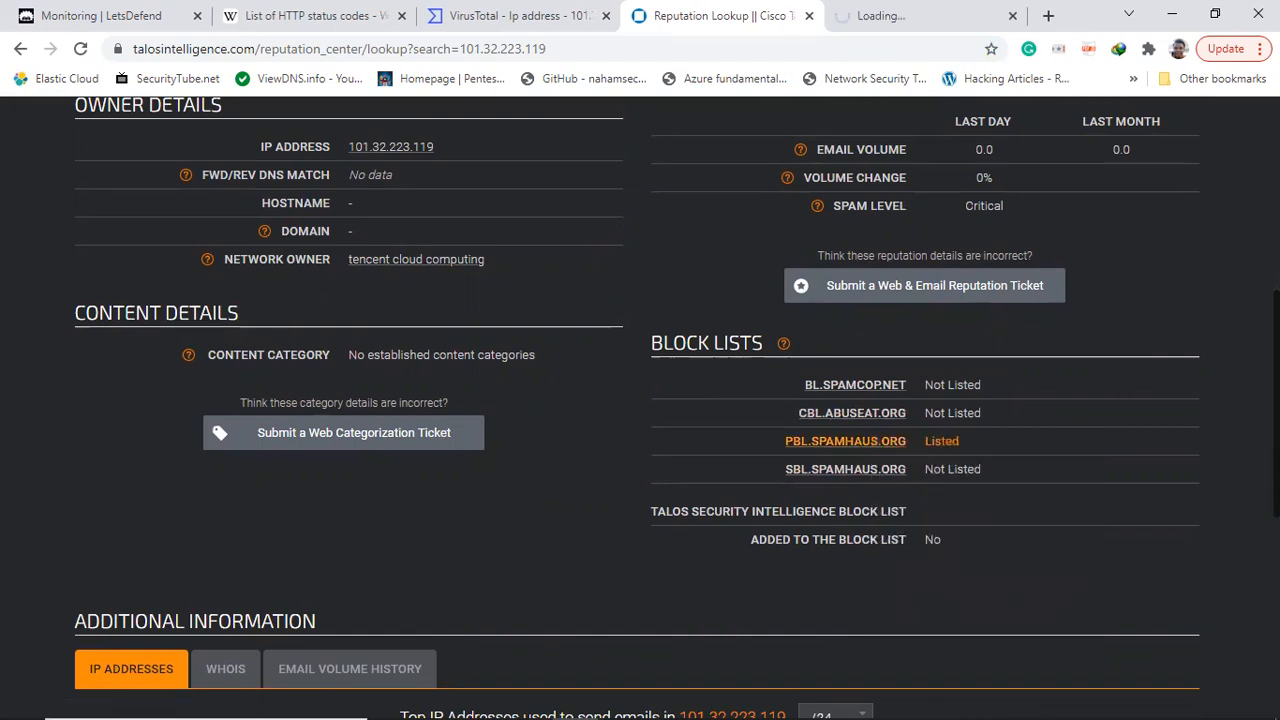
- Check the Whois record and related sending IP addresses in the Talos additional information, and review the location, owner and reputation details again
scroll(640, 408, down, 3)
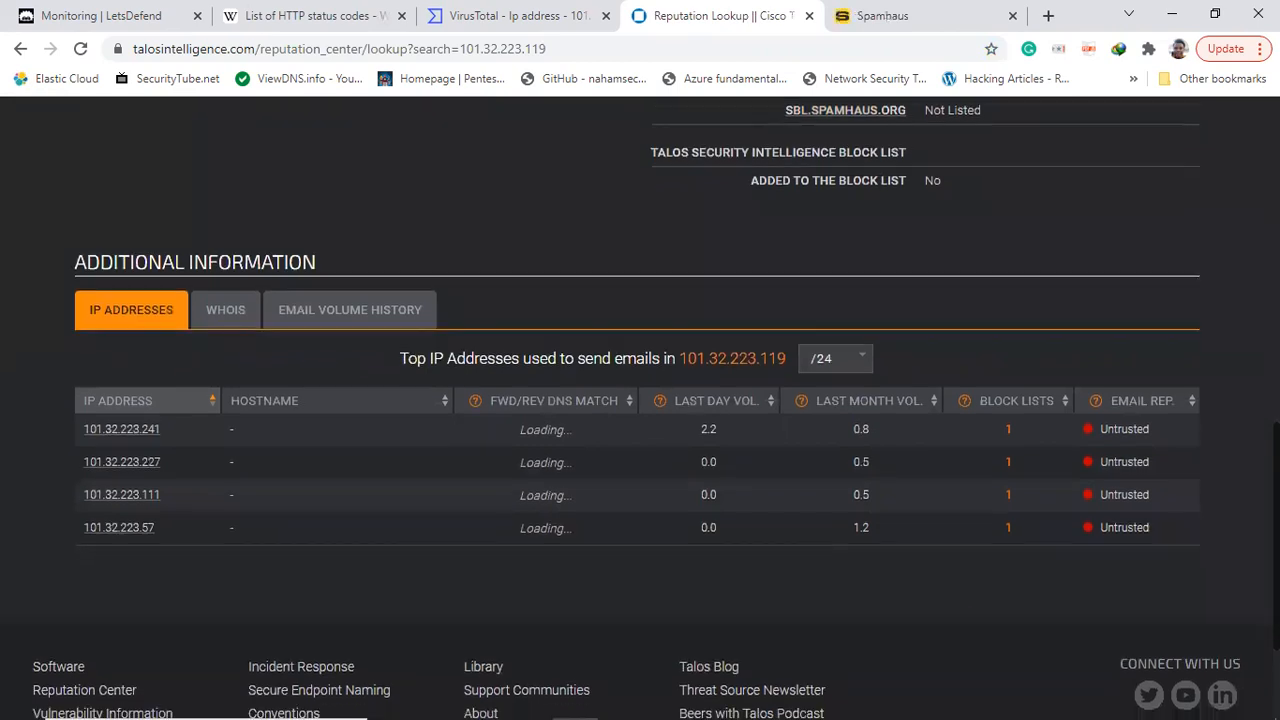
scroll(640, 408, down, 1)
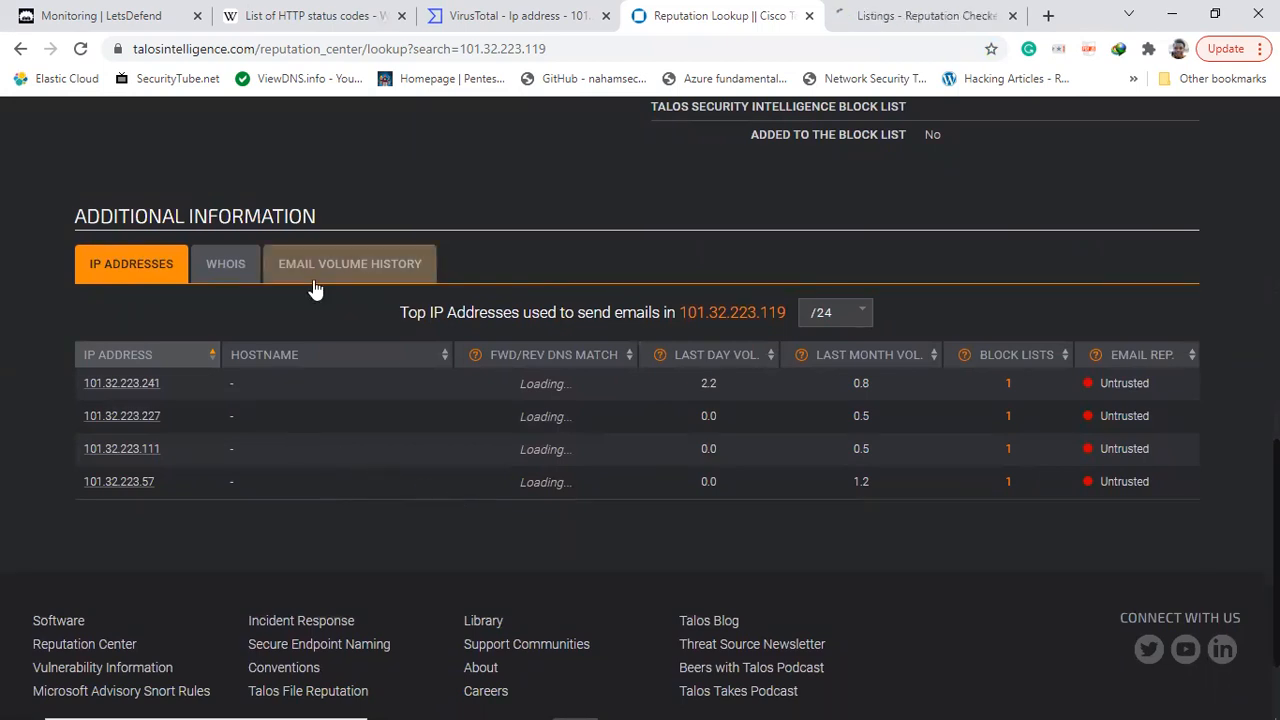
click(234, 262)
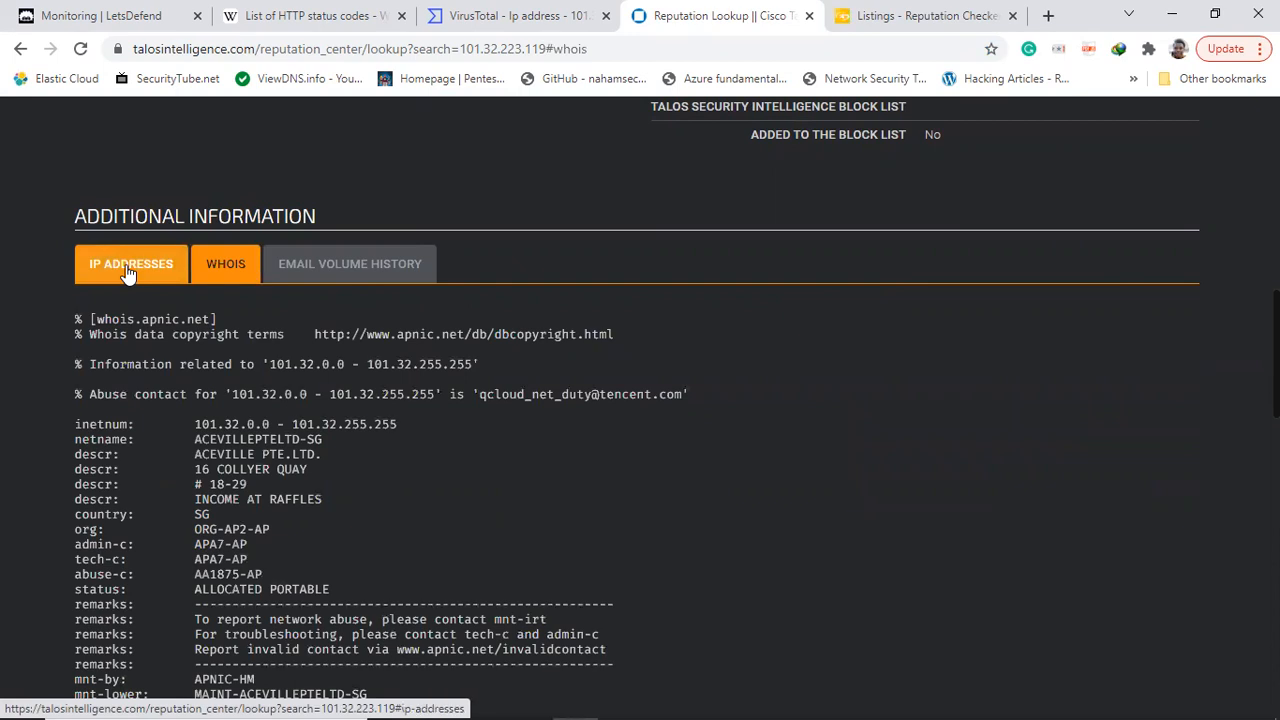
click(127, 270)
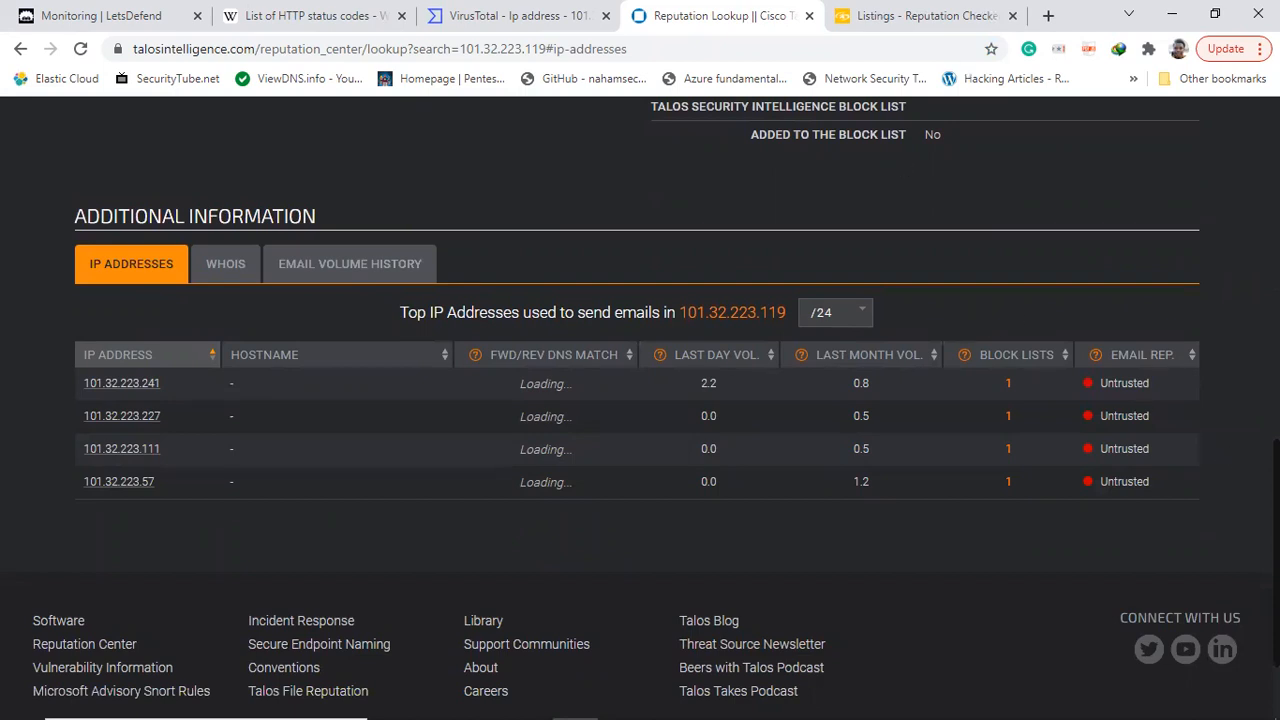
scroll(640, 400, up, 3)
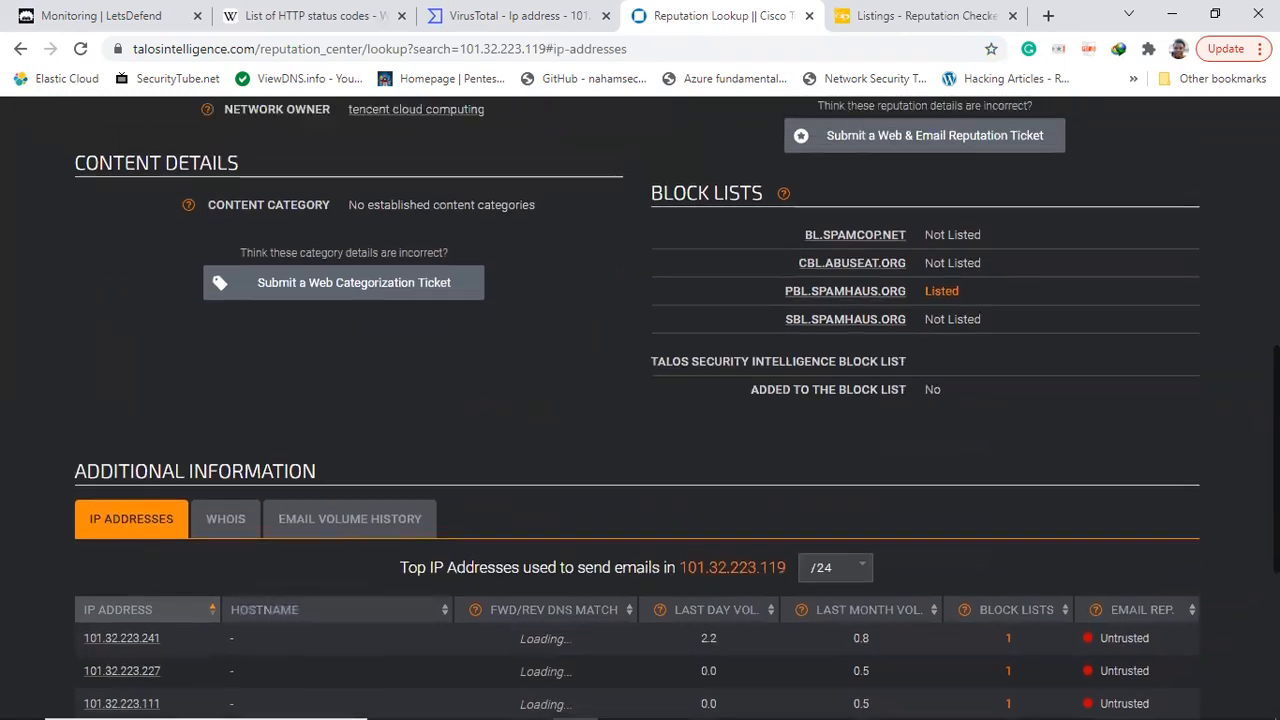
scroll(640, 400, up, 1)
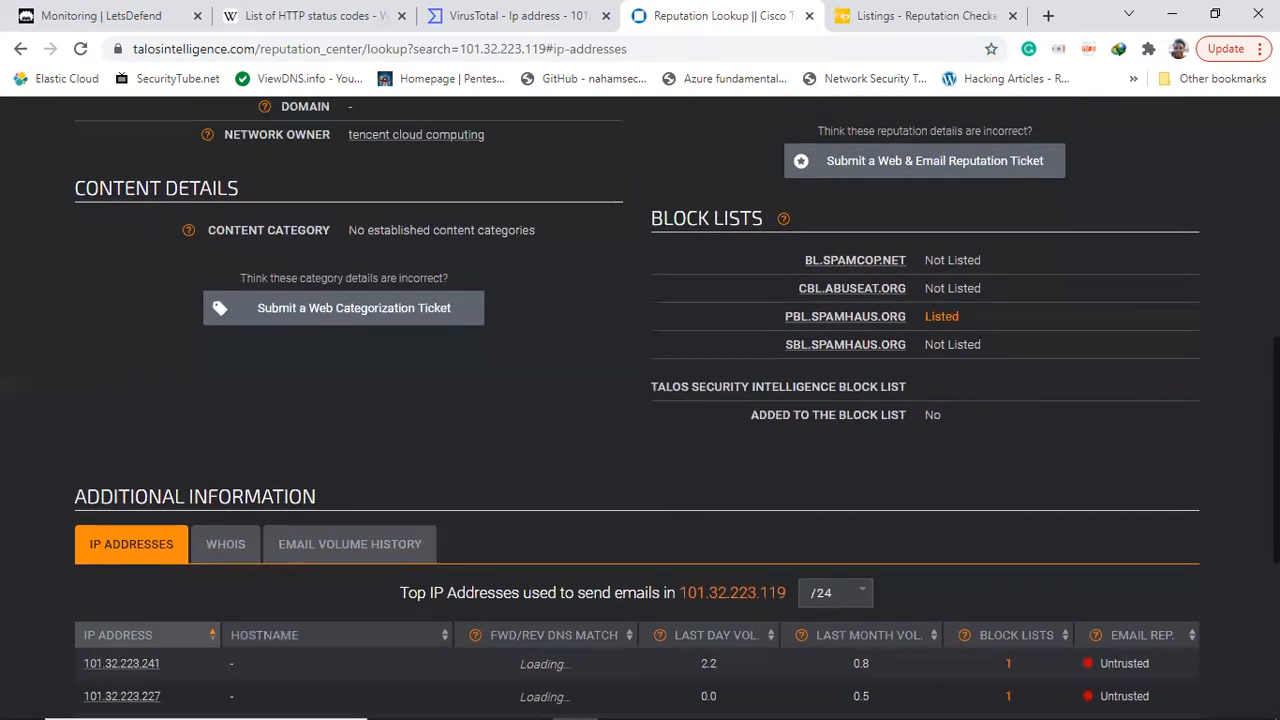
scroll(640, 400, up, 3)
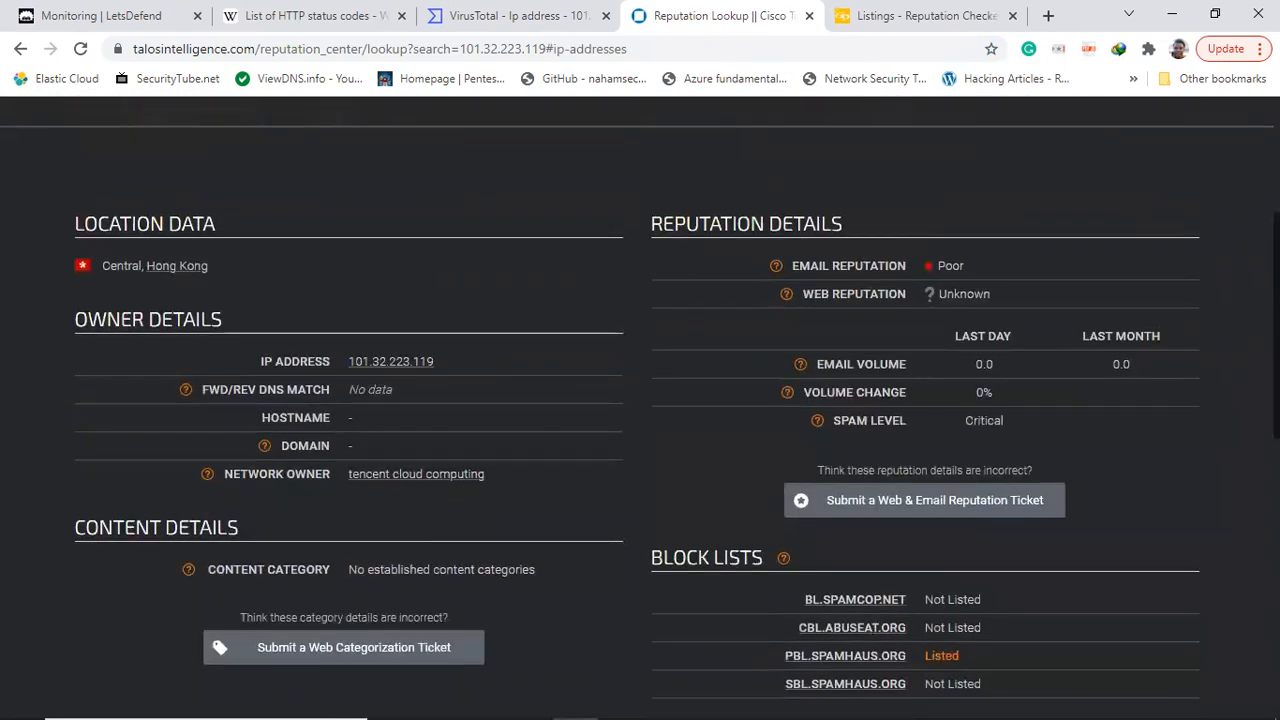
scroll(640, 400, up, 2)
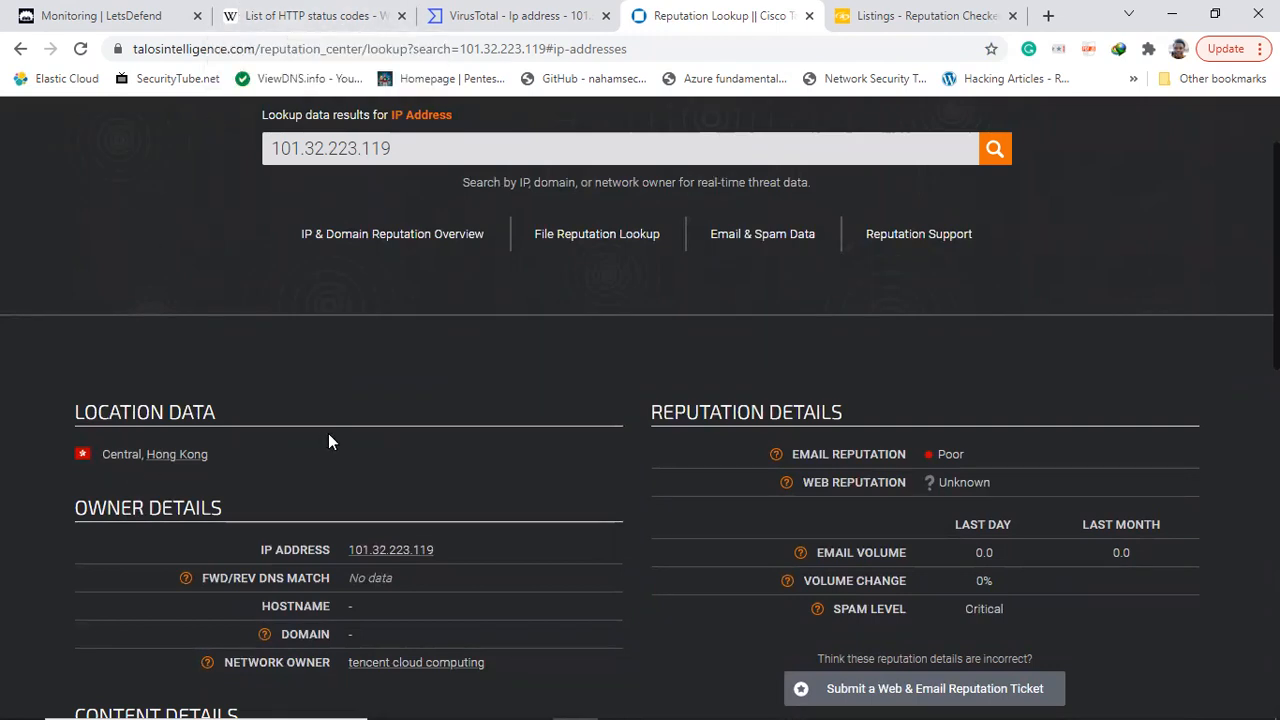
- Switch to the Spamhaus reputation checker page and read the Policy Blocklist (PBL) listing for the IP address
click(880, 16)
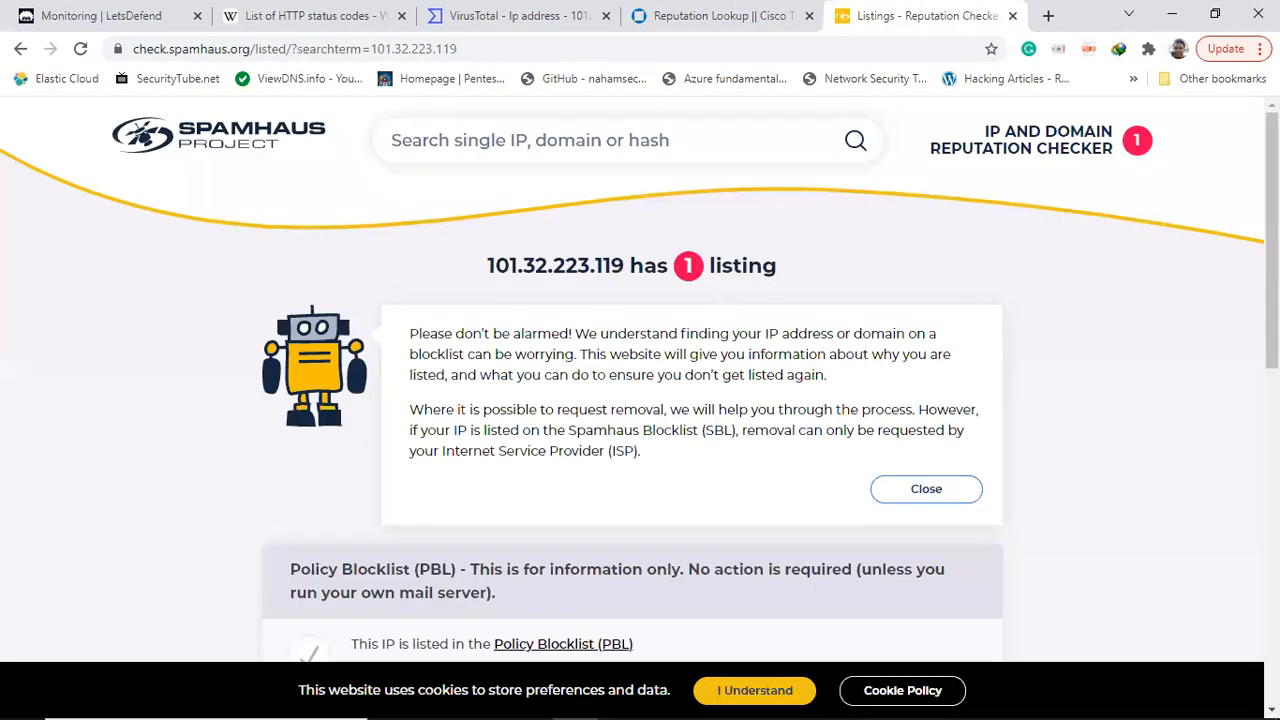
scroll(640, 380, down, 3)
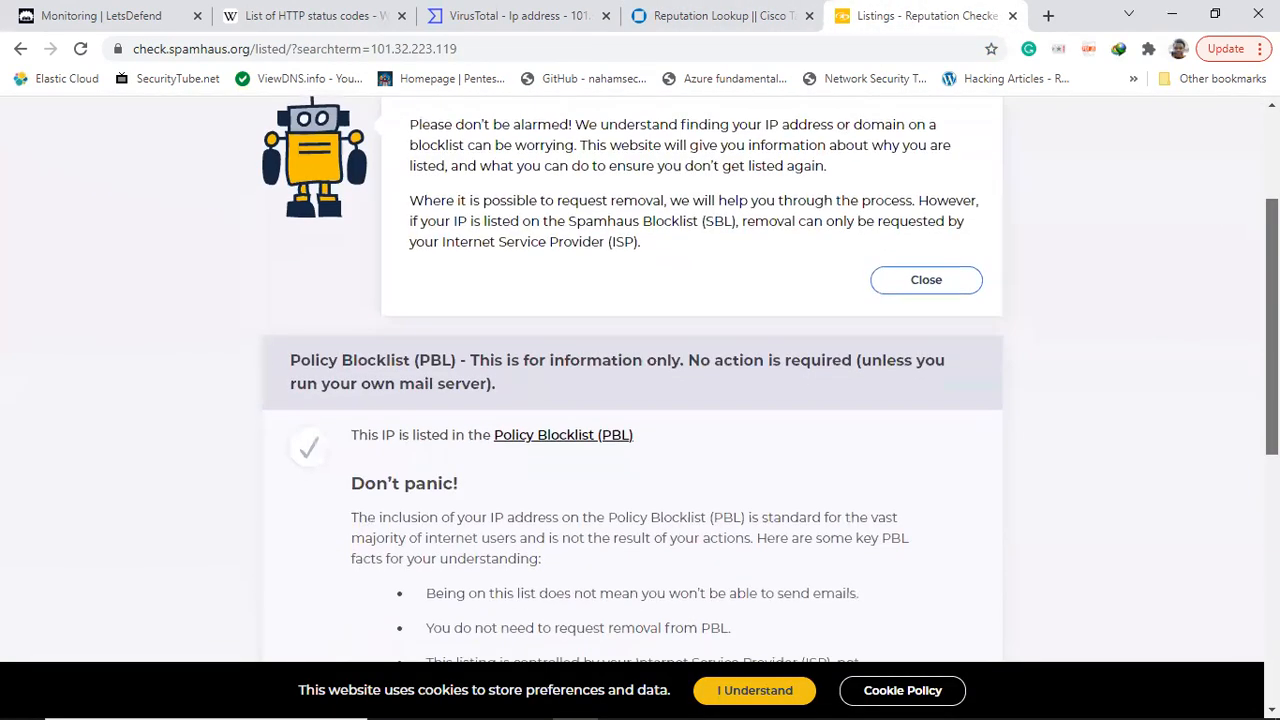
scroll(640, 380, up, 2)
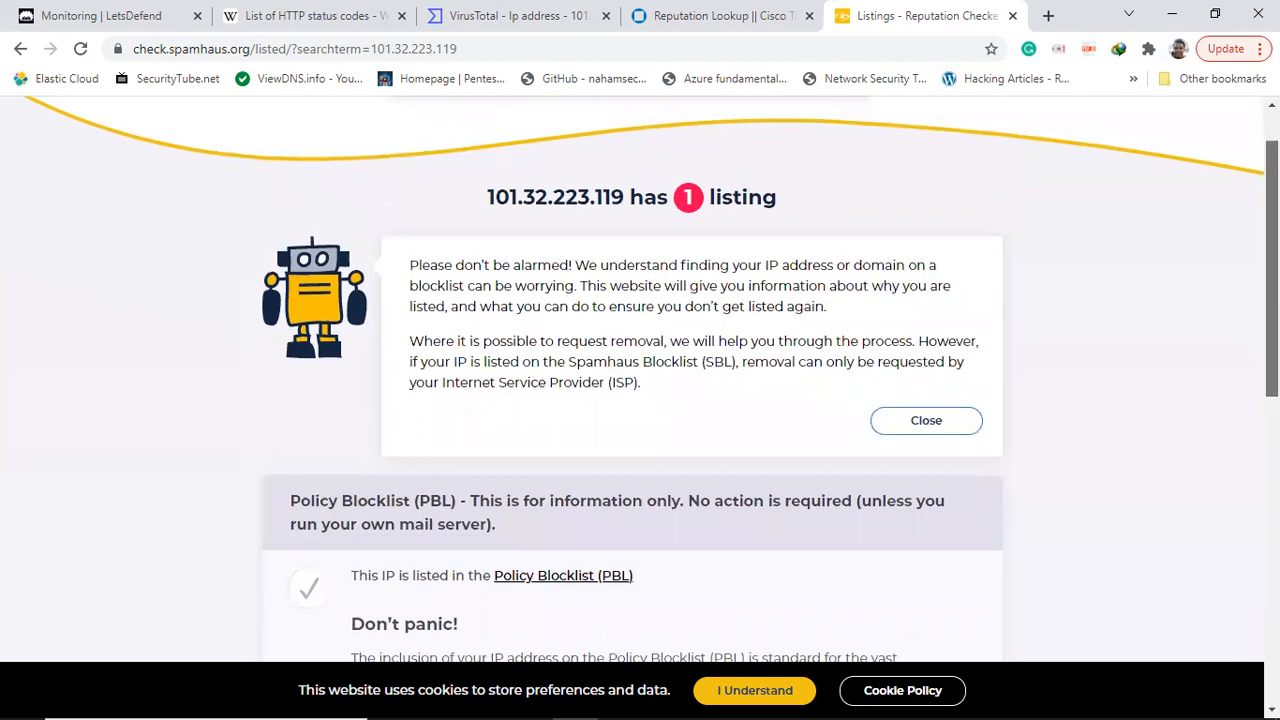
scroll(640, 380, down, 8)
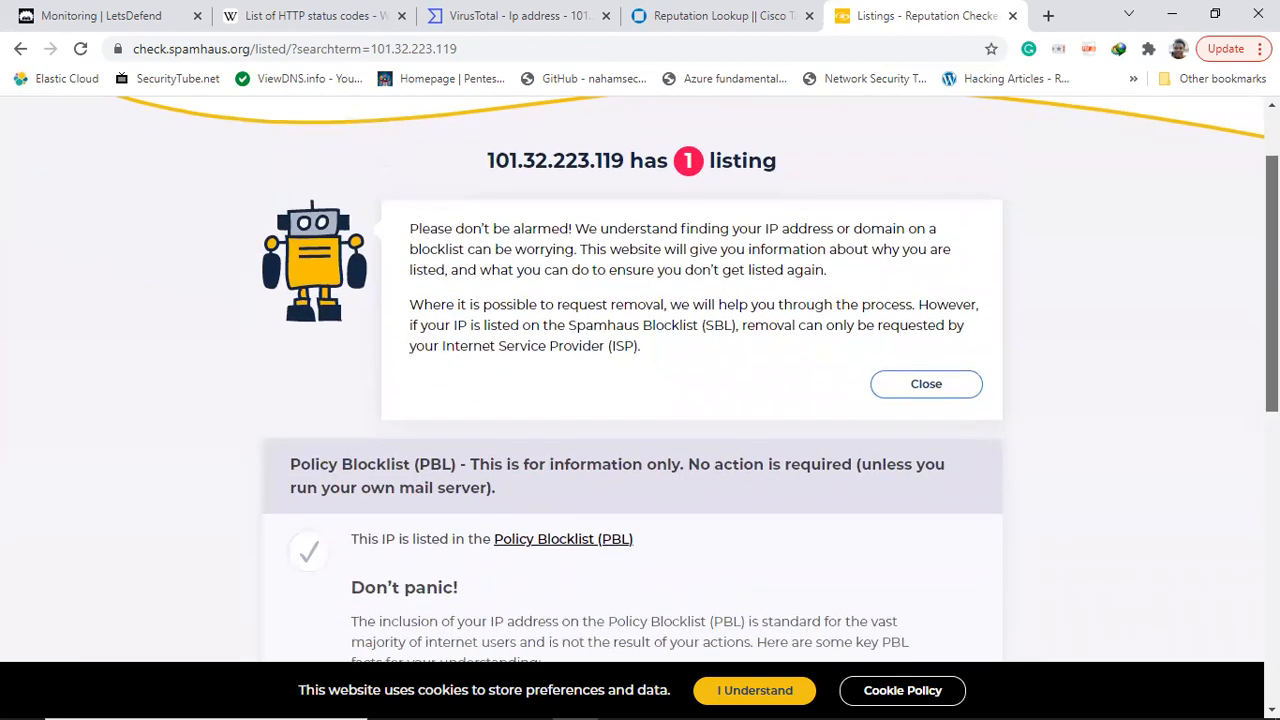
scroll(640, 380, up, 10)
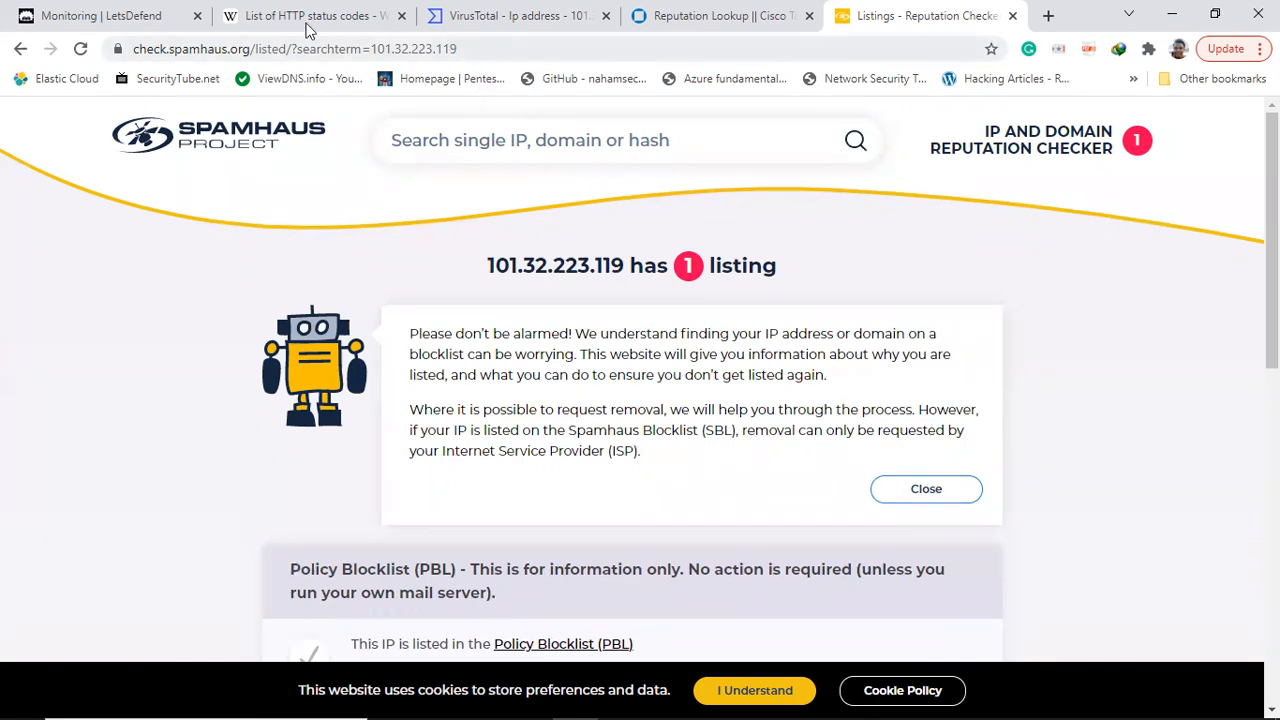
- Return to LetsDefend, create a case for EventID 89 and start its playbook
click(143, 12)
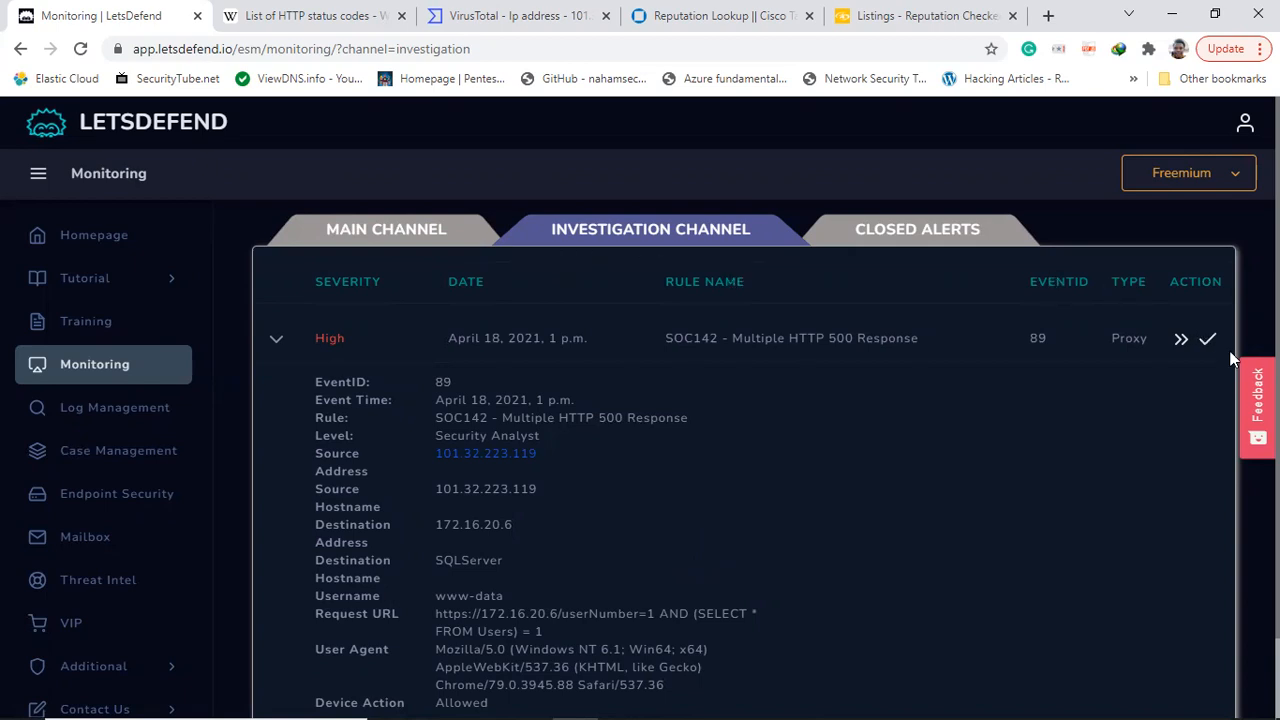
click(1179, 345)
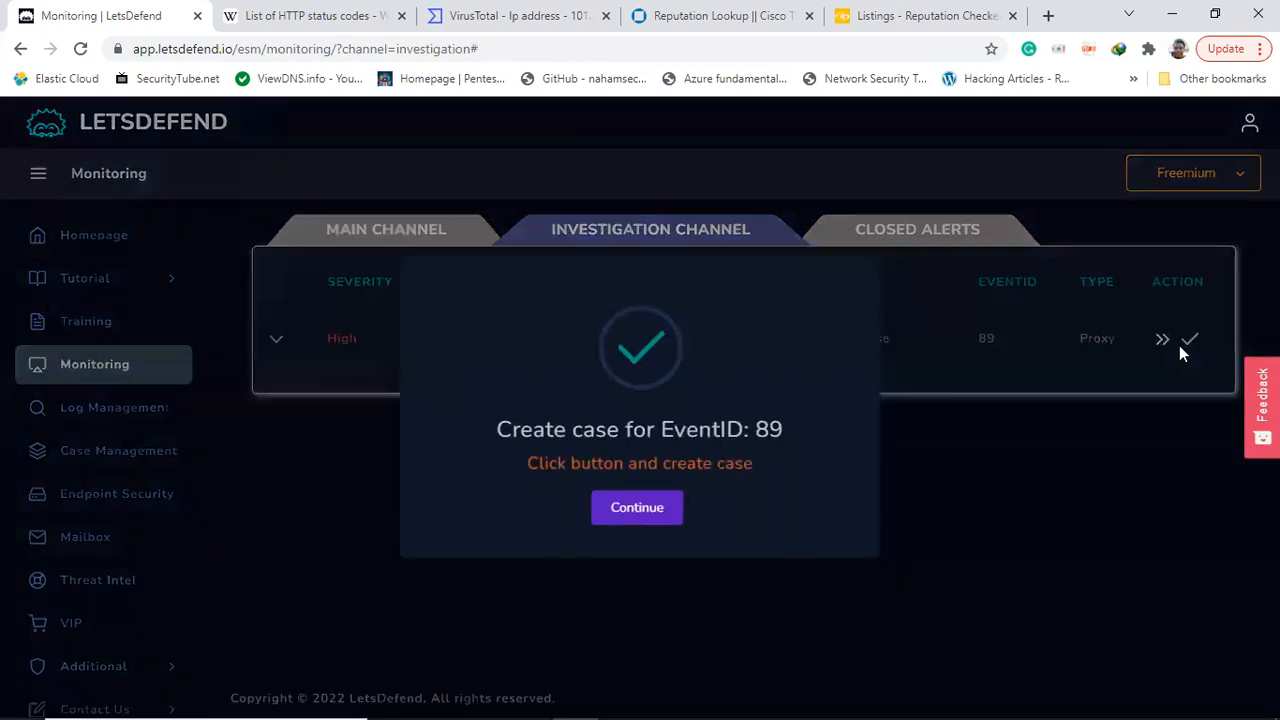
click(637, 508)
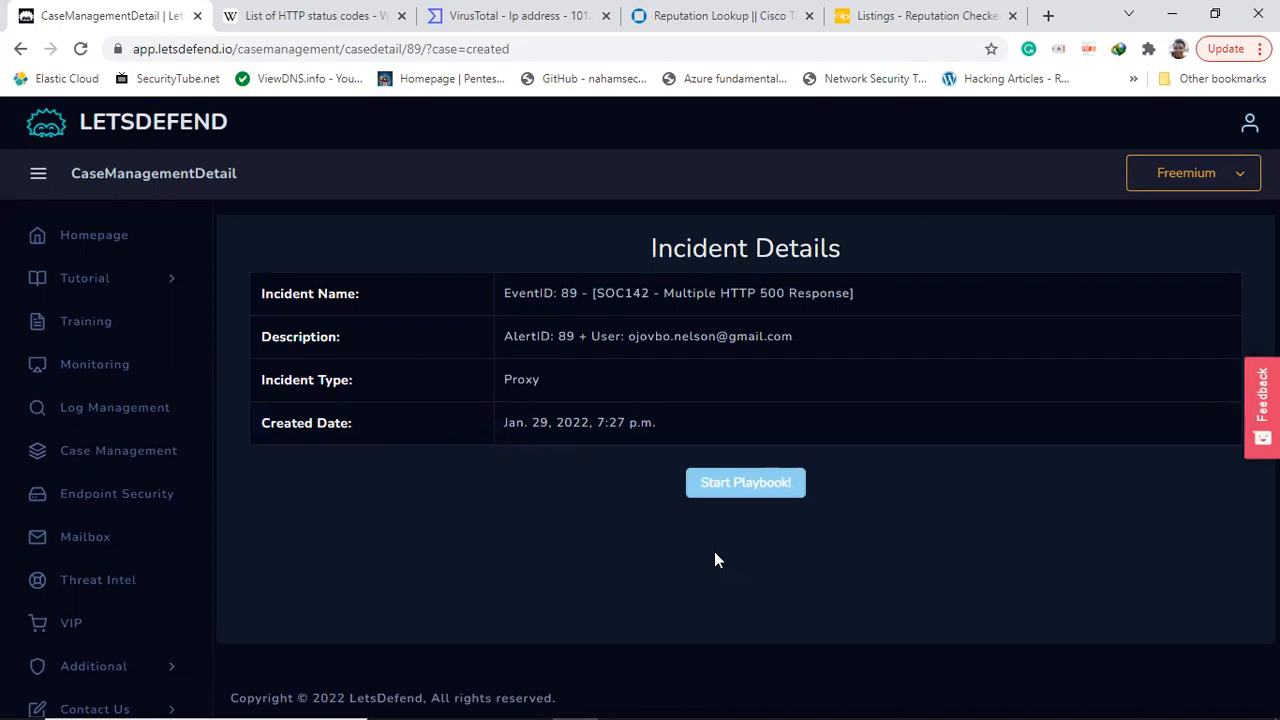
click(718, 488)
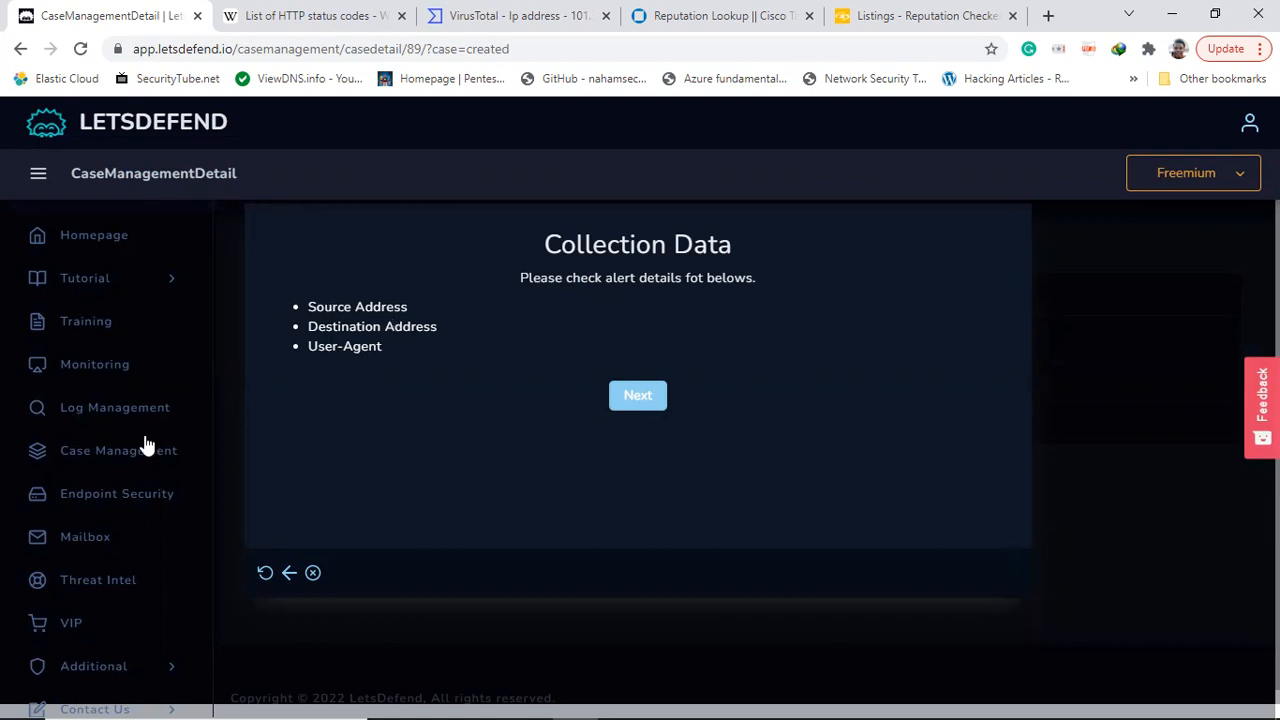
- Open Monitoring in a new tab and expand the SOC142 alert in the investigation channel to check the data the playbook asks for
right_click(84, 370)
click(170, 379)
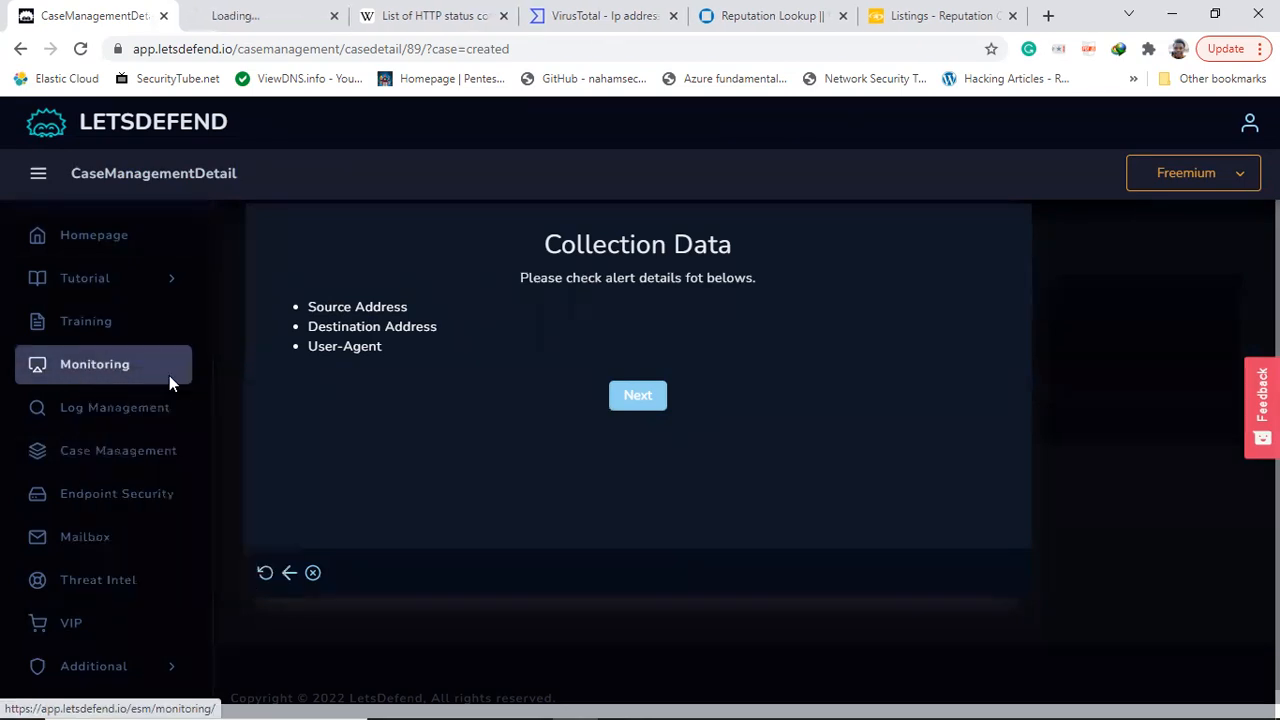
click(280, 12)
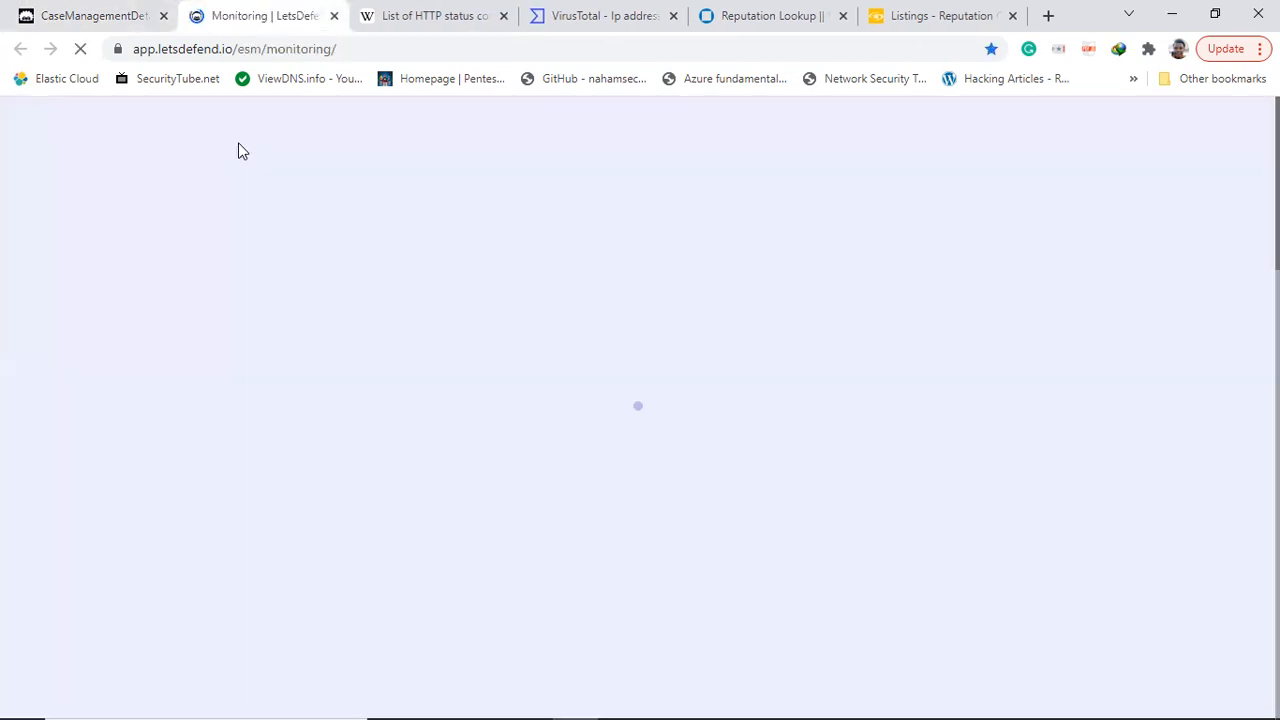
click(63, 15)
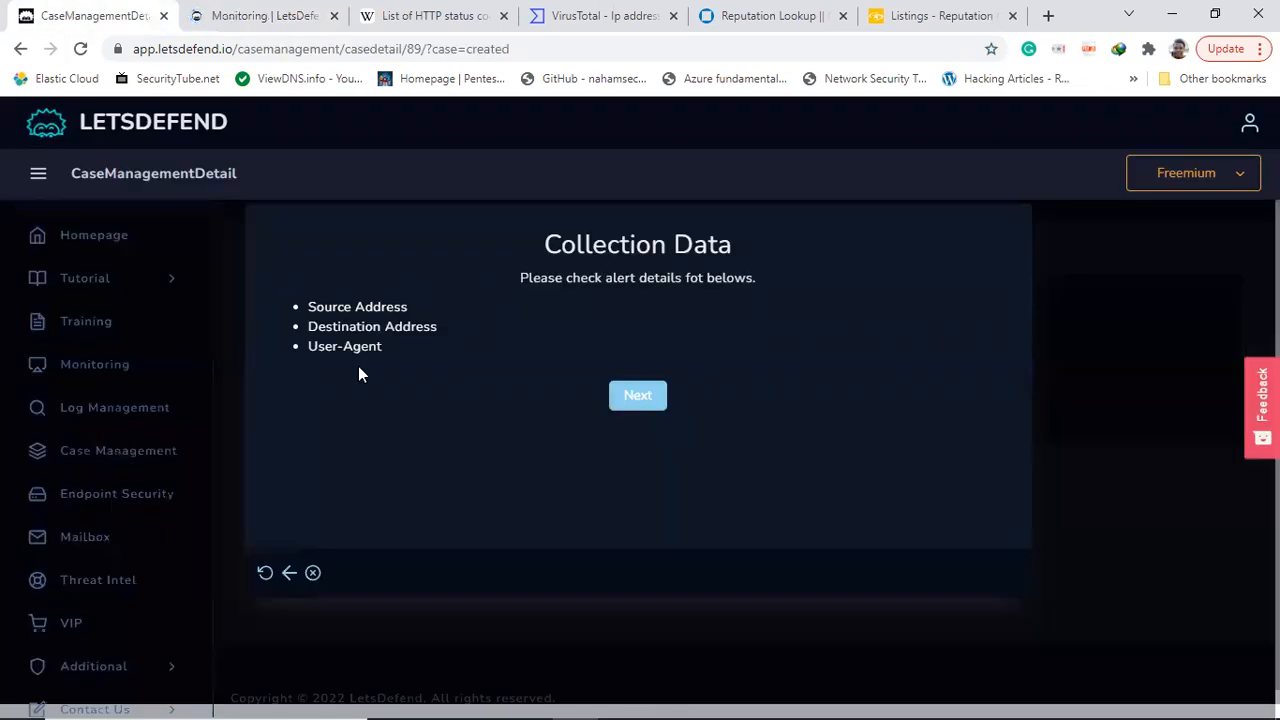
click(262, 15)
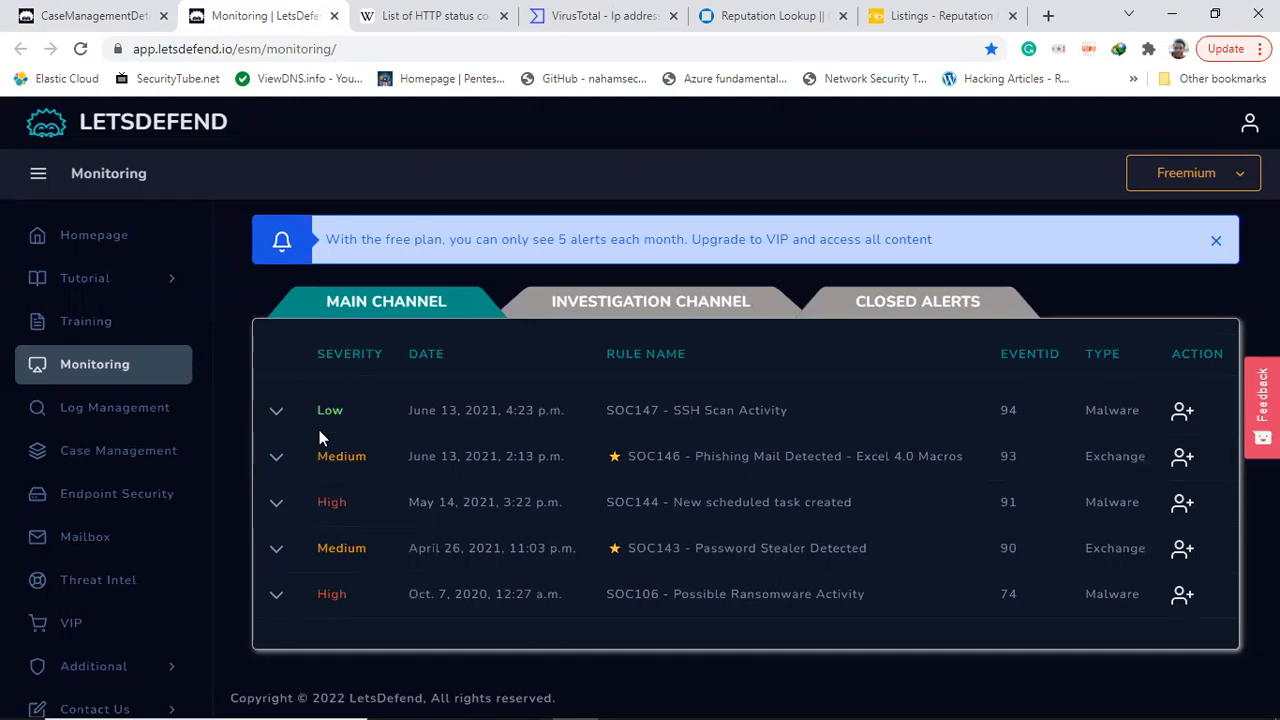
click(590, 310)
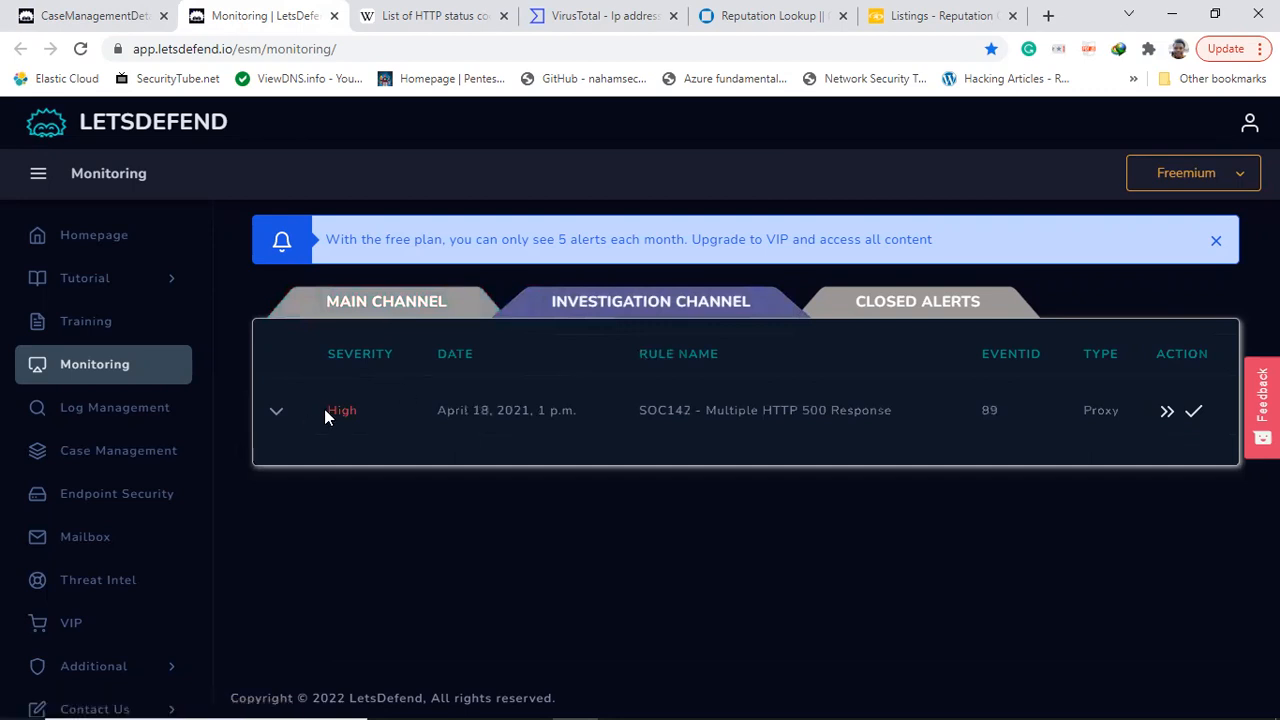
click(279, 412)
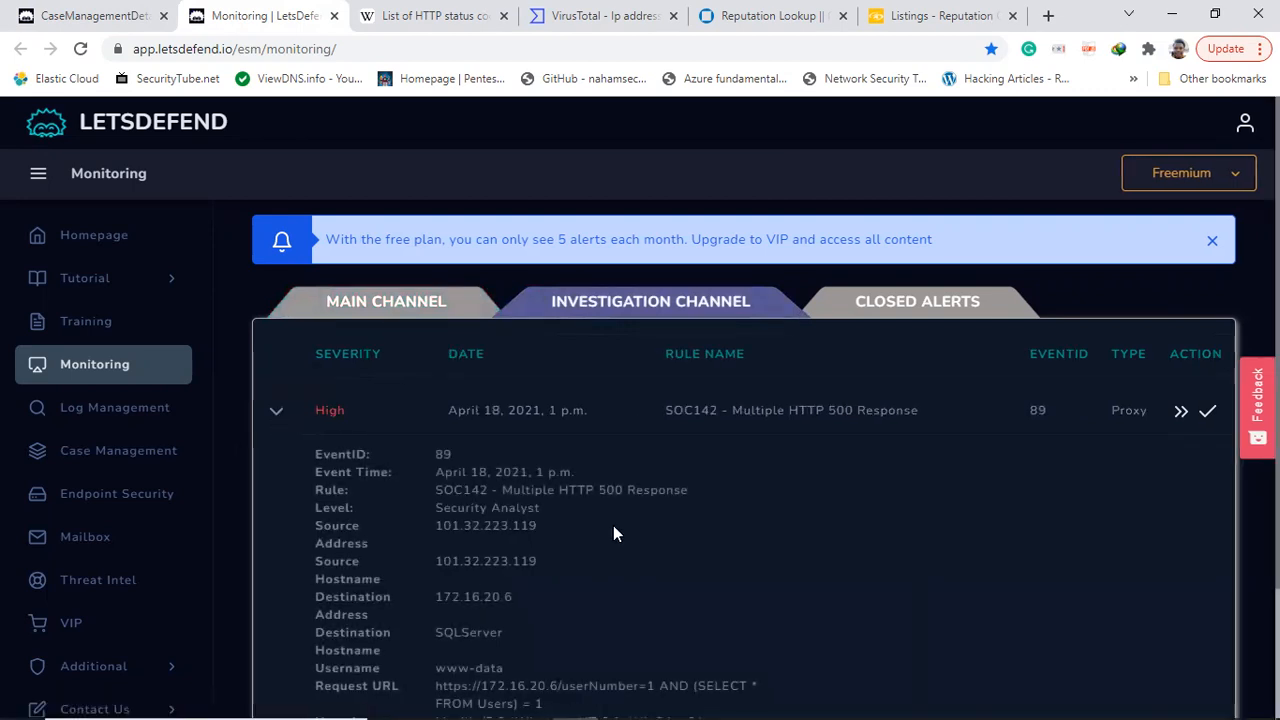
- Copy the alert's source hostname and advance the case playbook past the Collection Data stage
drag(536, 562, 438, 562)
right_click(440, 562)
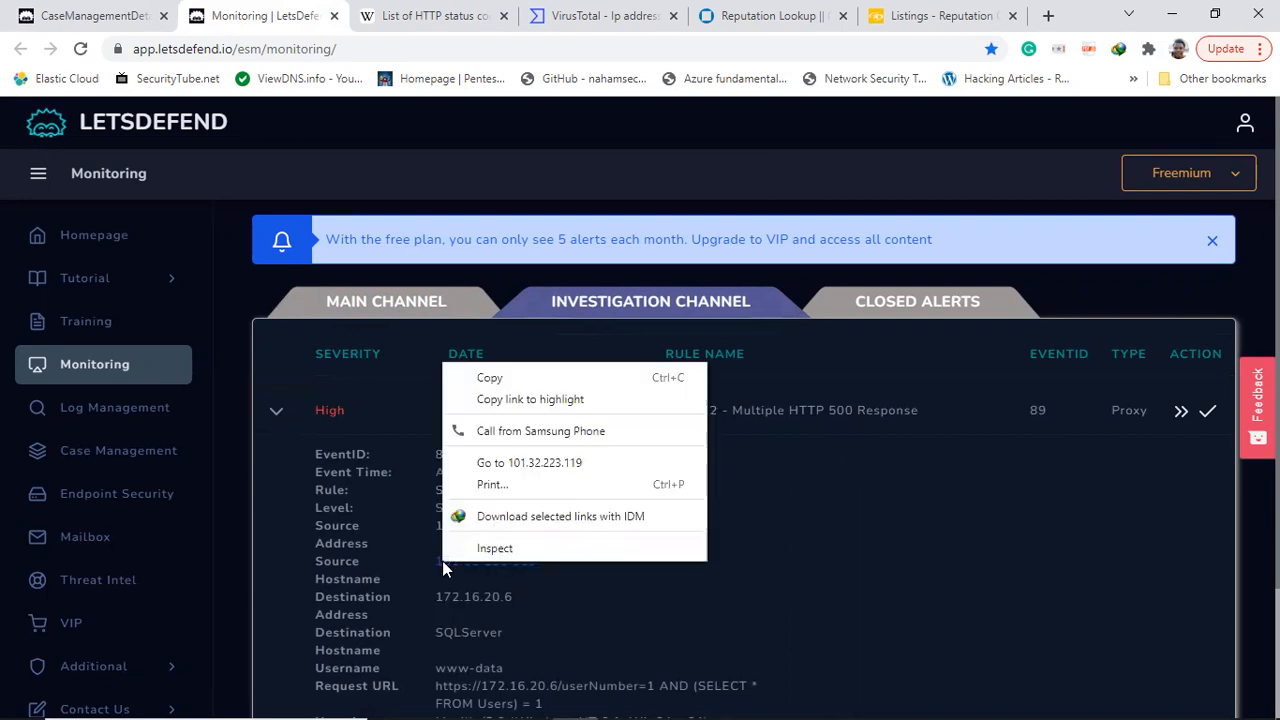
click(502, 375)
click(95, 15)
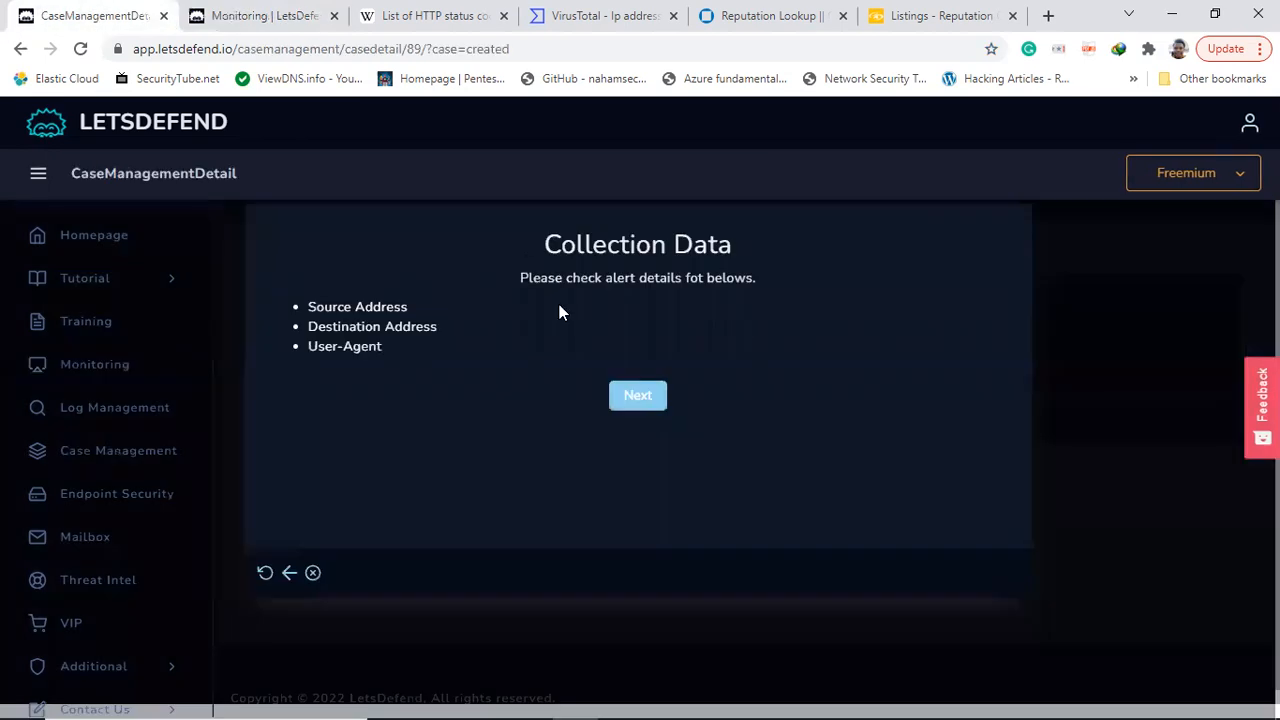
click(633, 393)
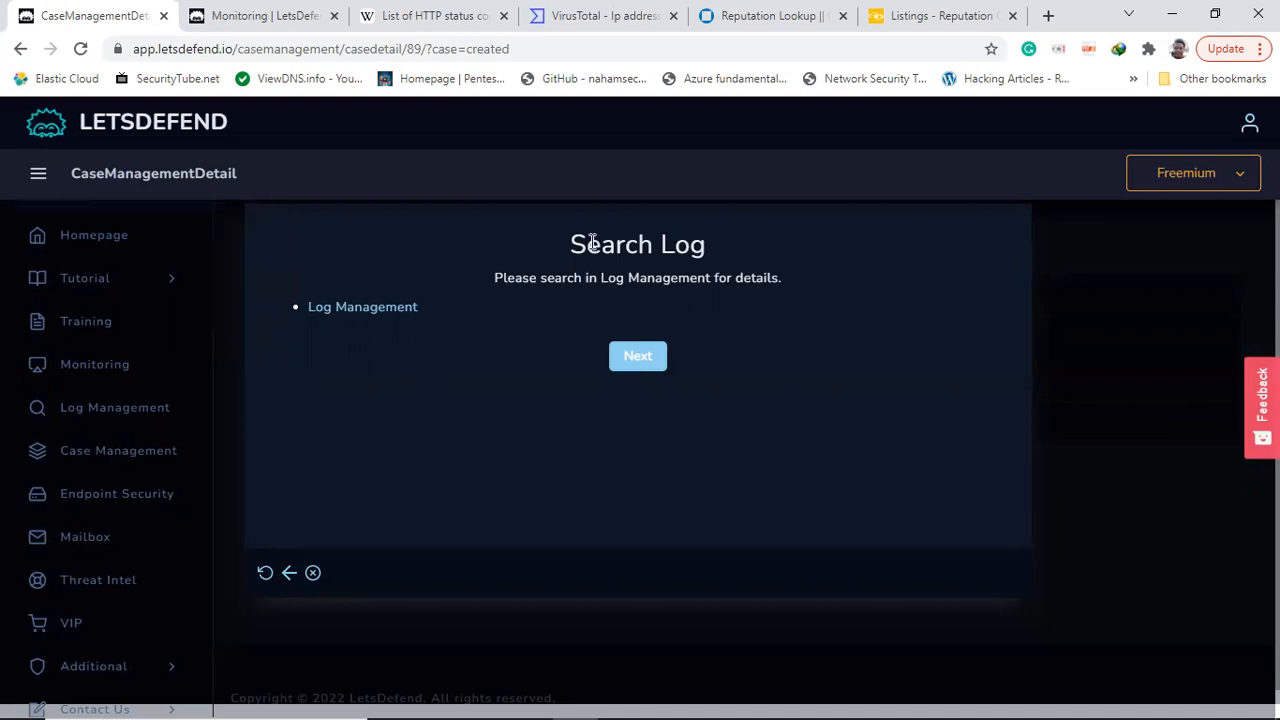
- Advance the case playbook past Search Log, marking the URL as Malicious and Accessed to reach the Containment stage
click(643, 365)
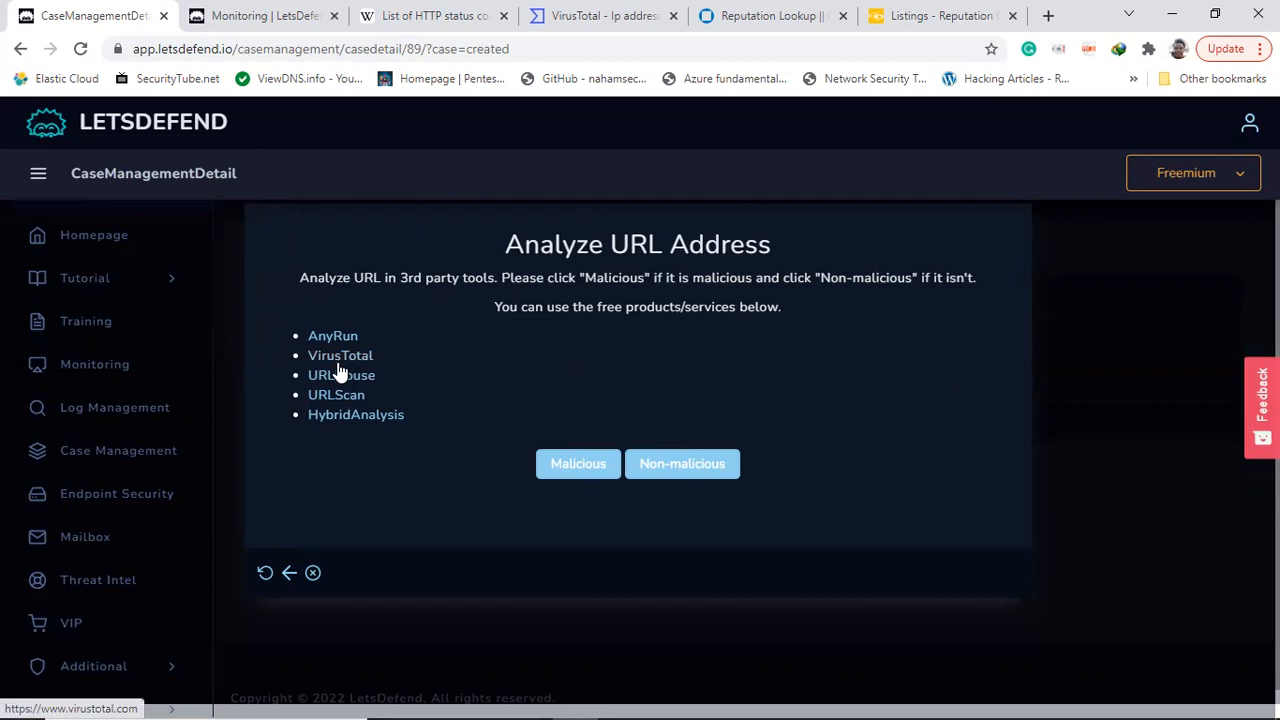
click(573, 465)
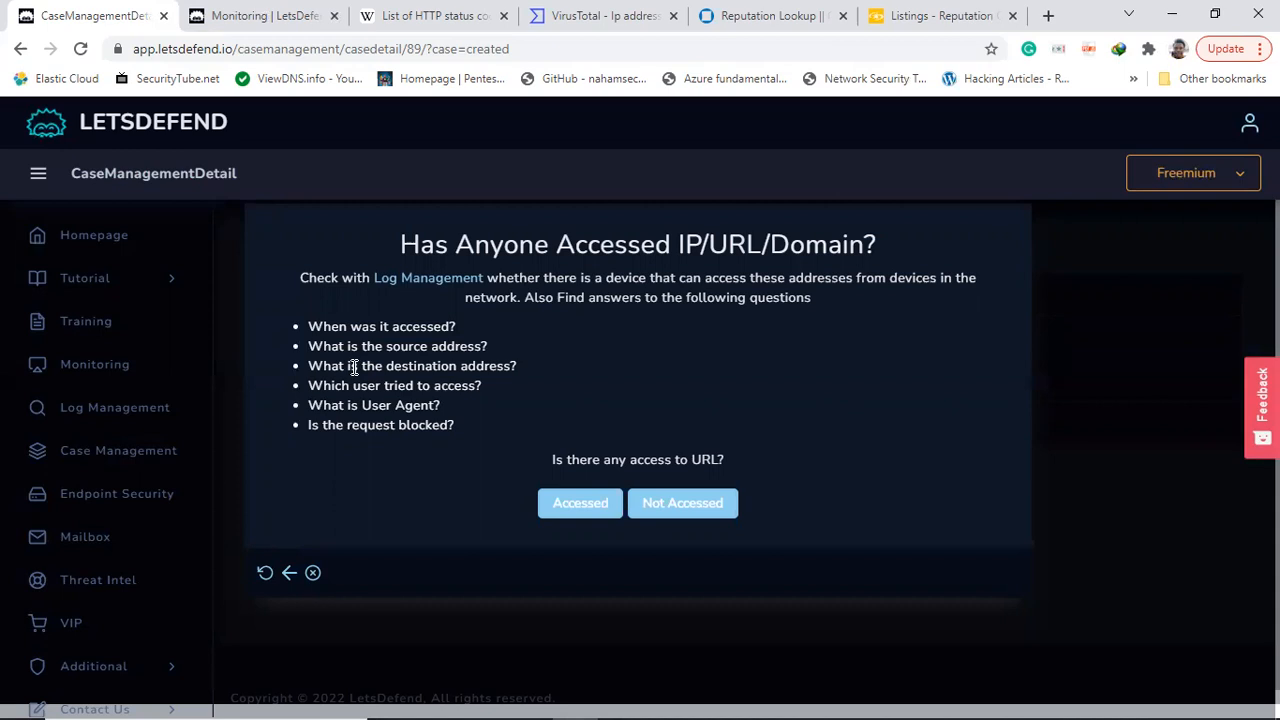
click(576, 510)
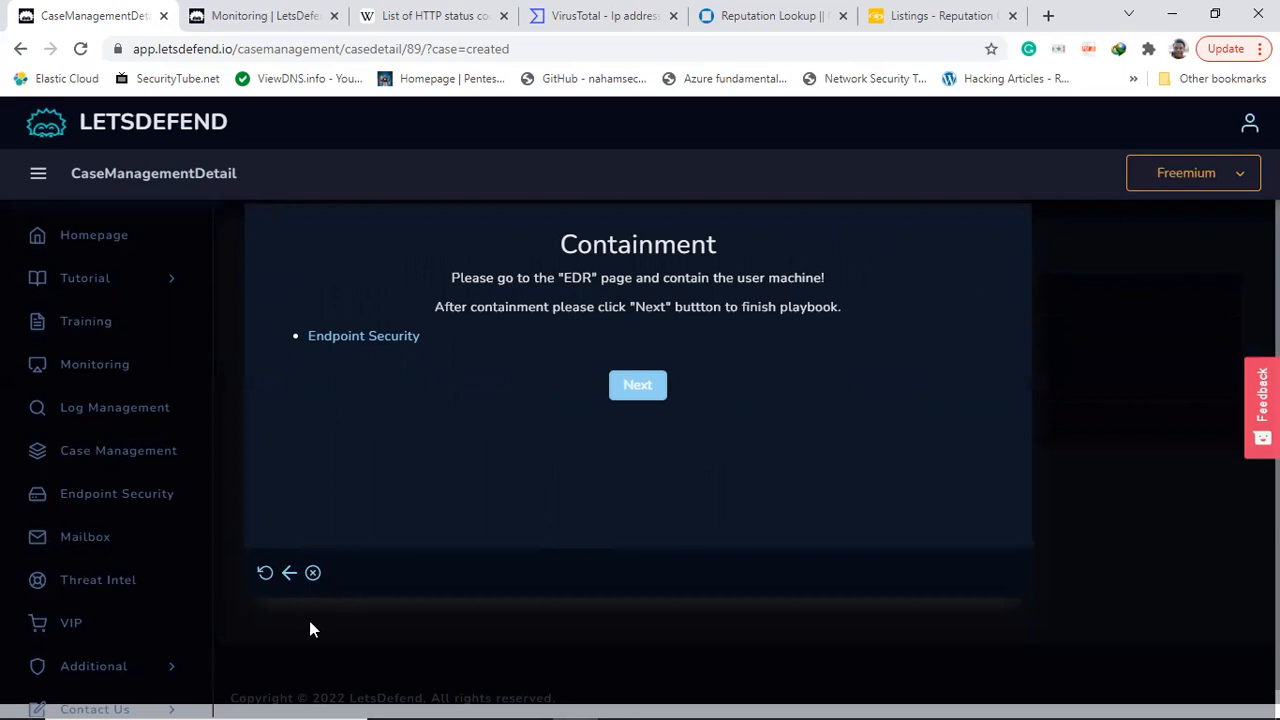
- Step the case playbook back from Containment to the Collection Data stage
click(288, 573)
click(288, 573)
click(288, 573)
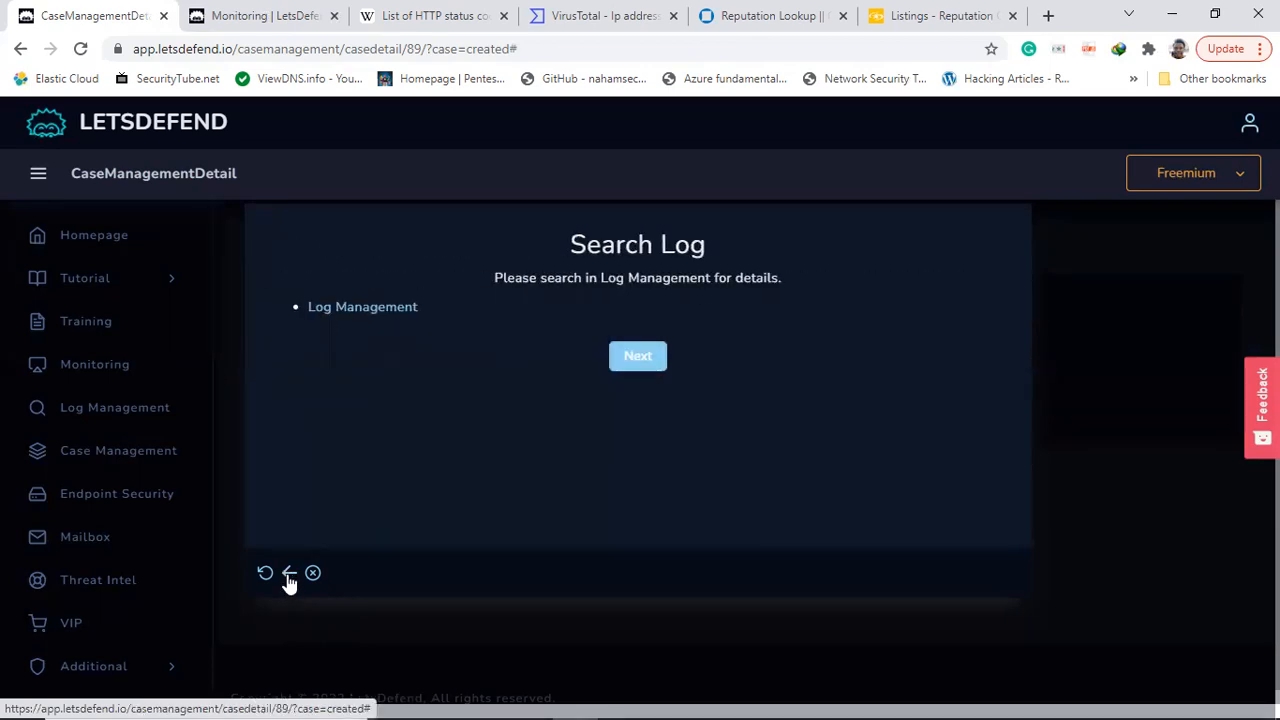
click(288, 573)
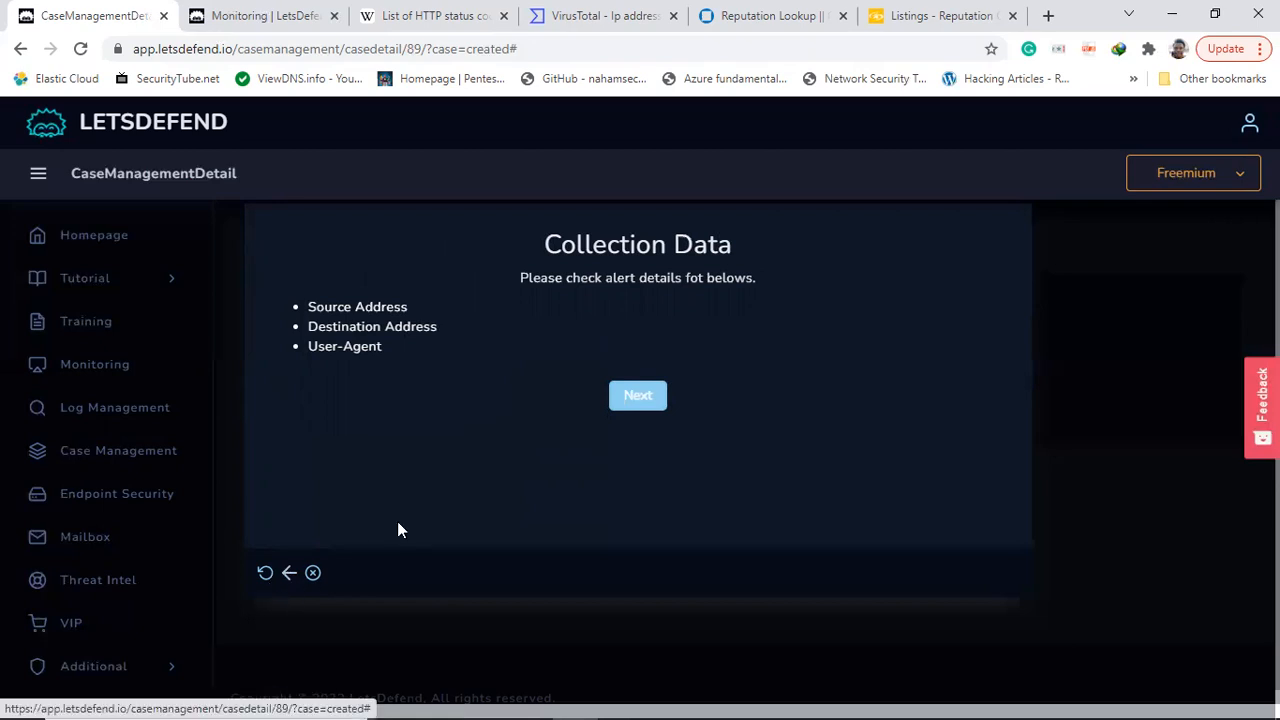
- Run the playbook forward from Collection Data to Containment, answering Malicious for the URL and Accessed for its access
click(637, 397)
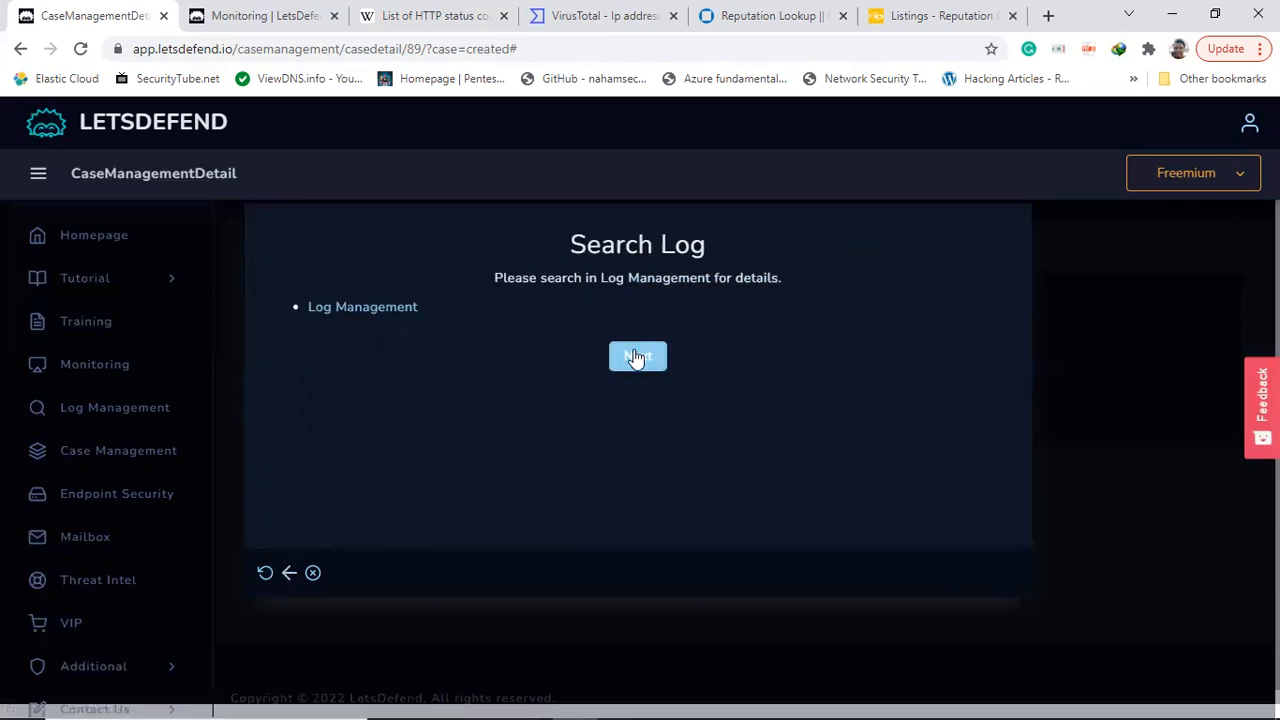
click(637, 357)
click(571, 466)
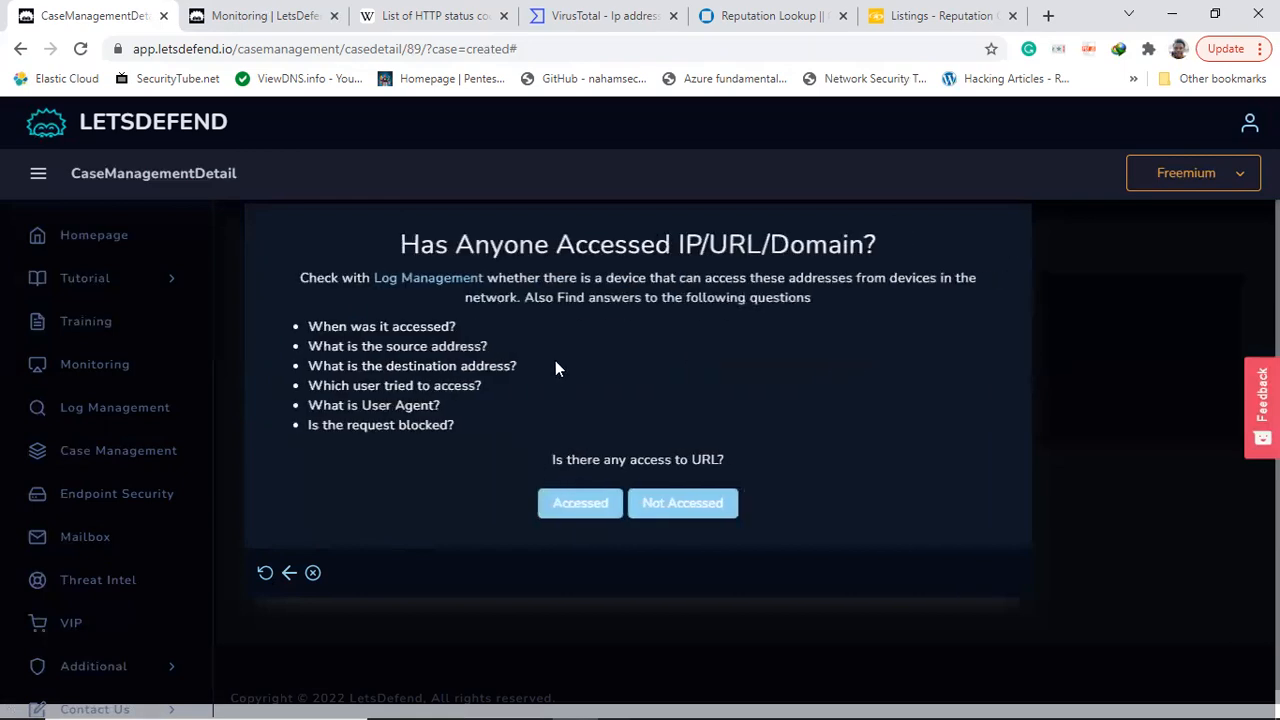
click(580, 505)
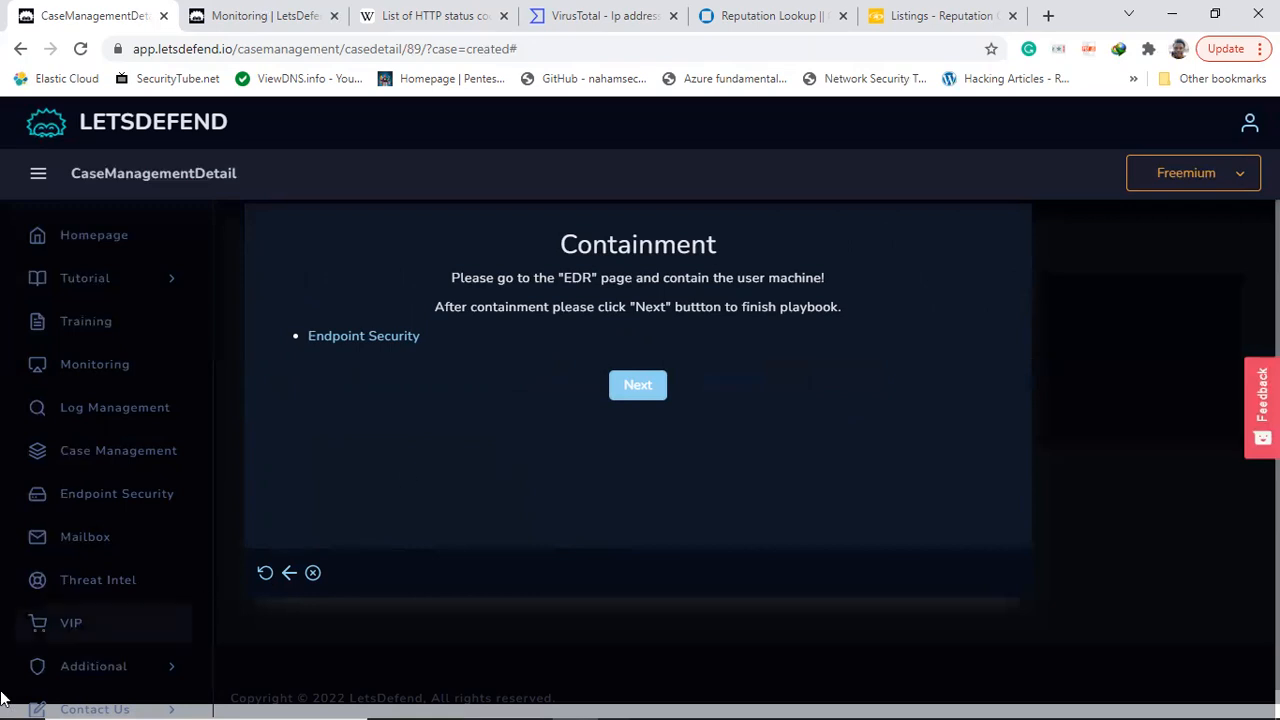
- Open Endpoint Security in a new browser tab and switch to it
right_click(100, 511)
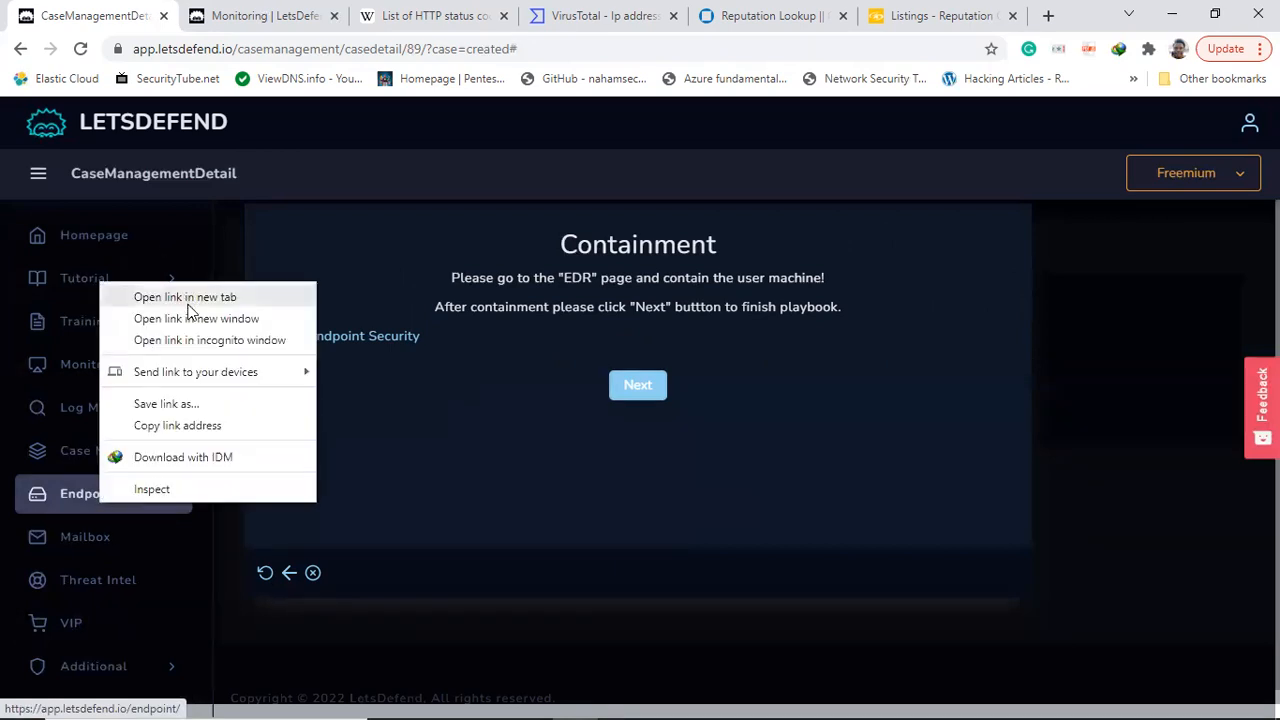
click(190, 296)
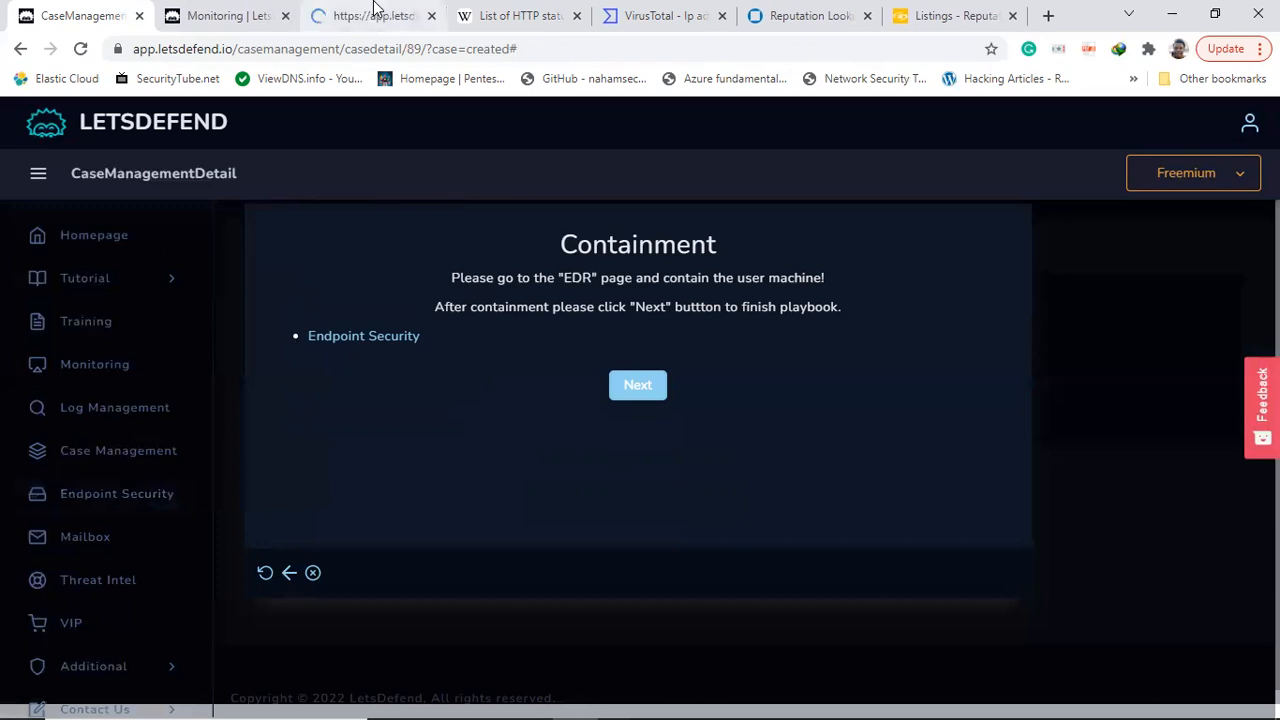
click(373, 16)
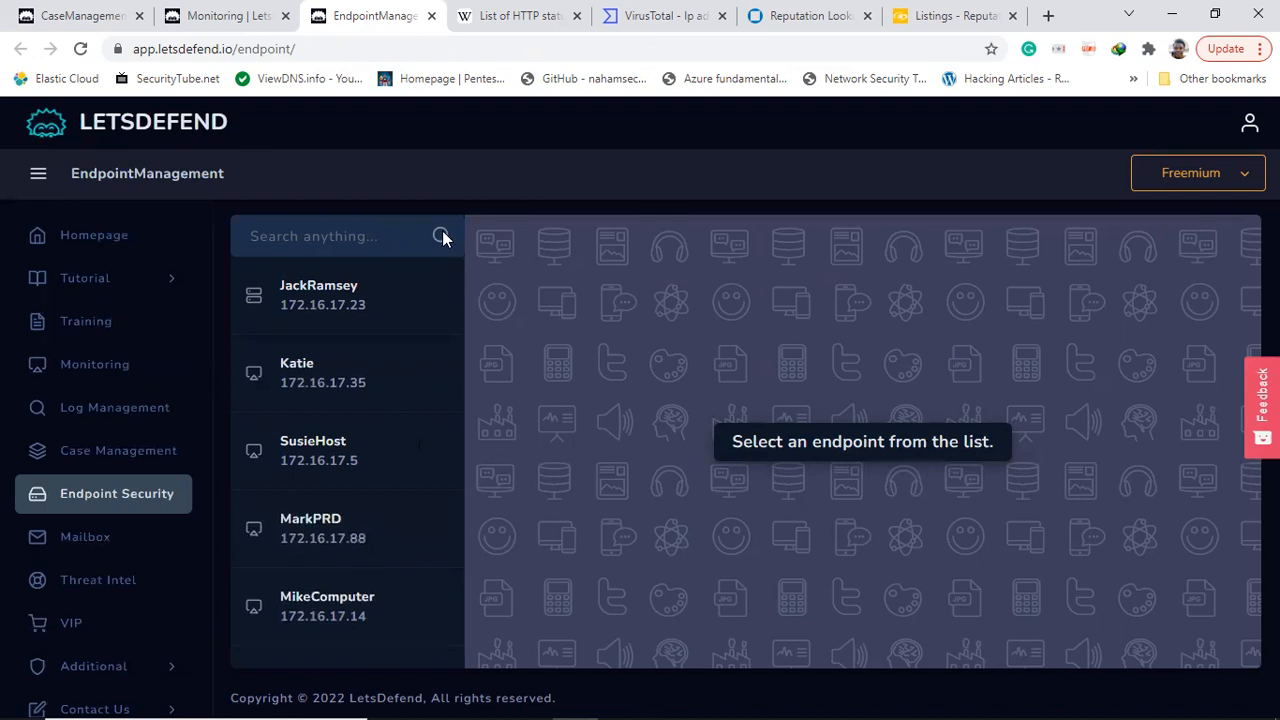
- Return to the Monitoring page and copy the destination address from the SOC142 alert details
mouse_move(628, 692)
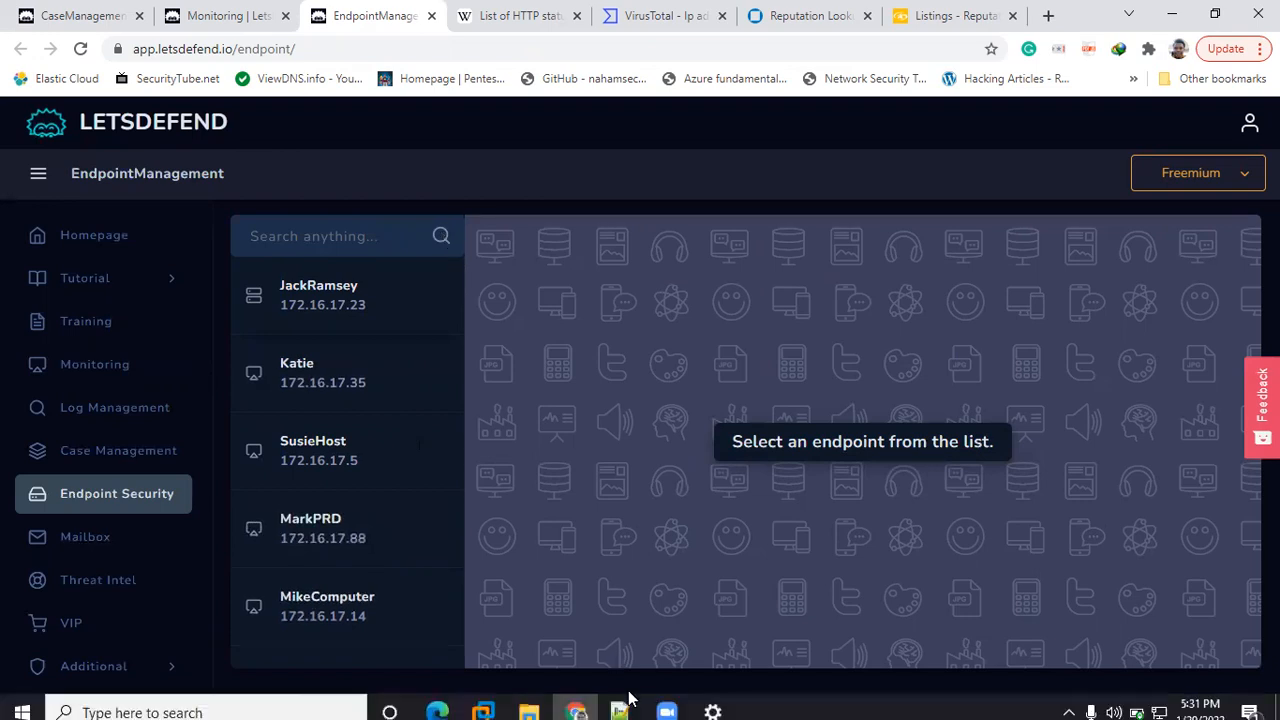
click(228, 16)
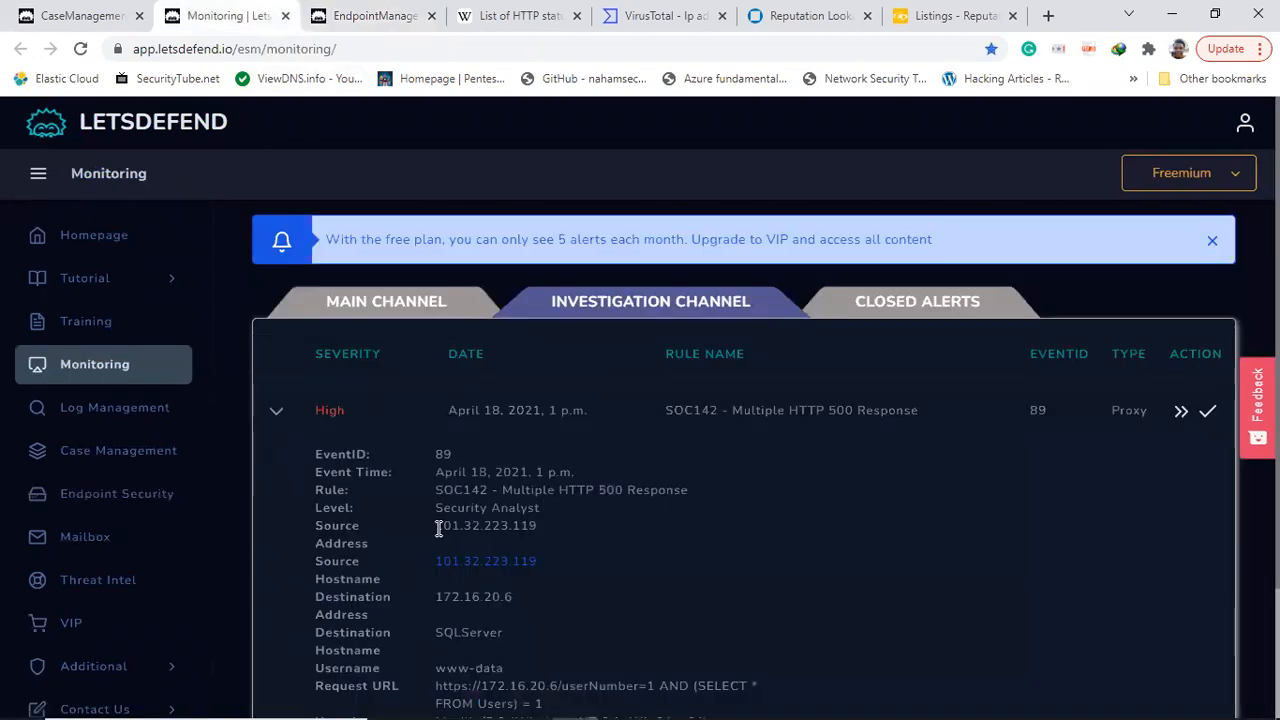
drag(508, 598, 438, 597)
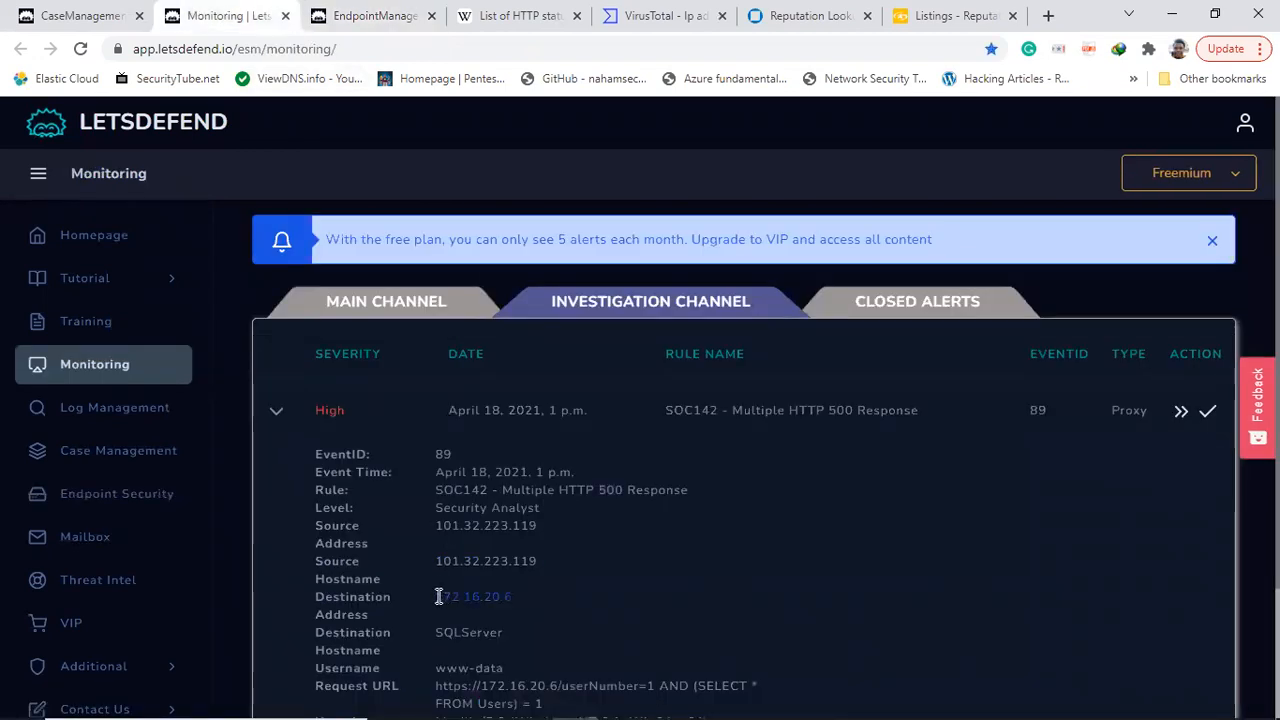
right_click(438, 597)
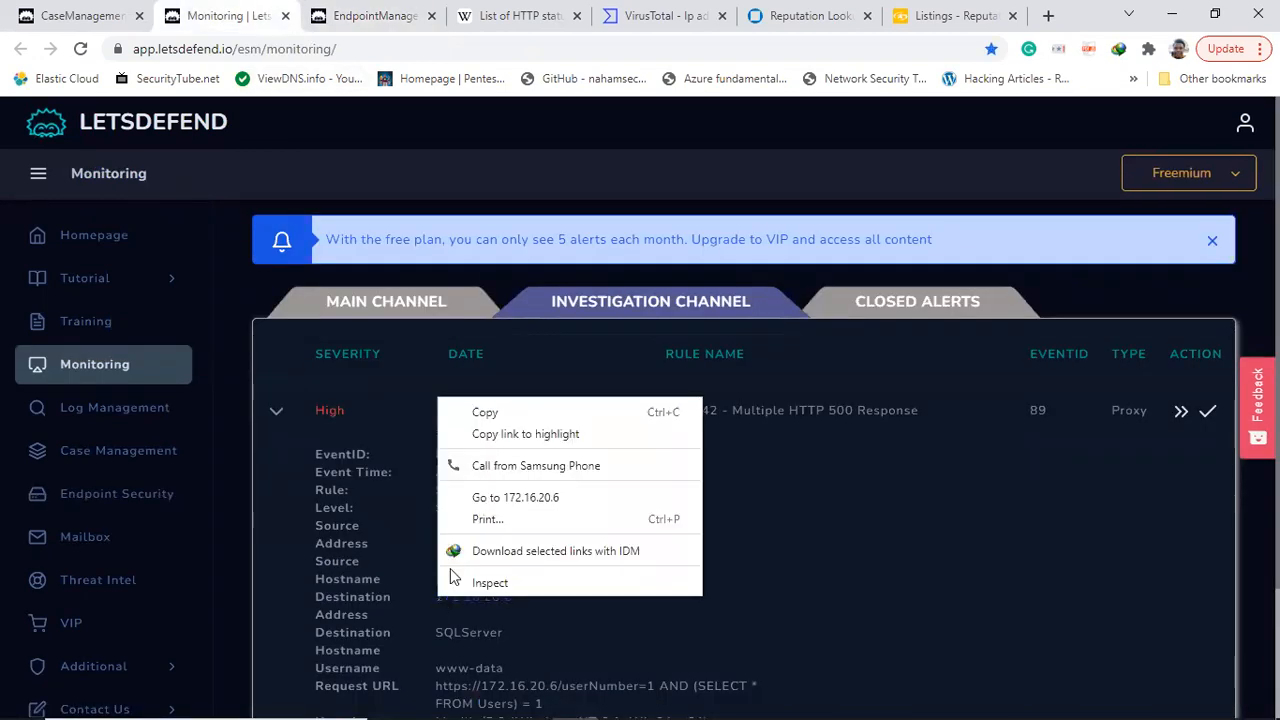
click(488, 412)
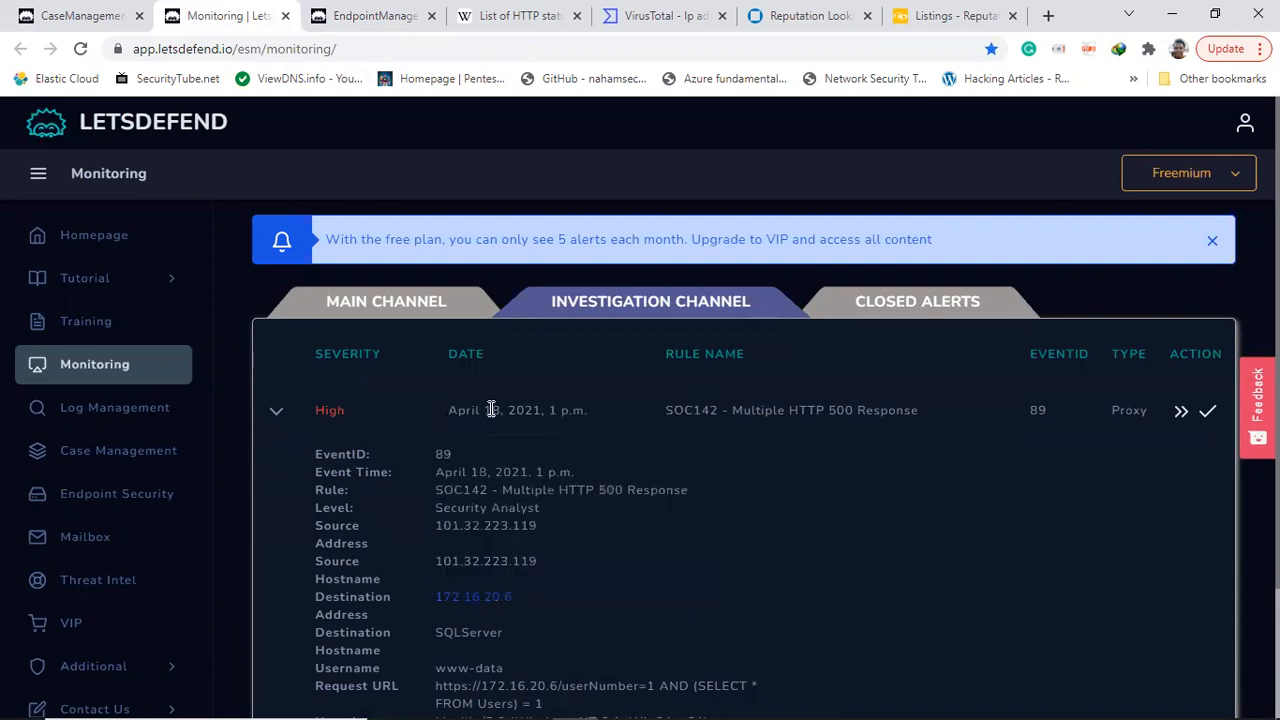
- Search the Endpoint Security list for 172.16.20.6, open the SQLServer endpoint and request its containment
click(390, 15)
click(329, 240)
key(ctrl+v)
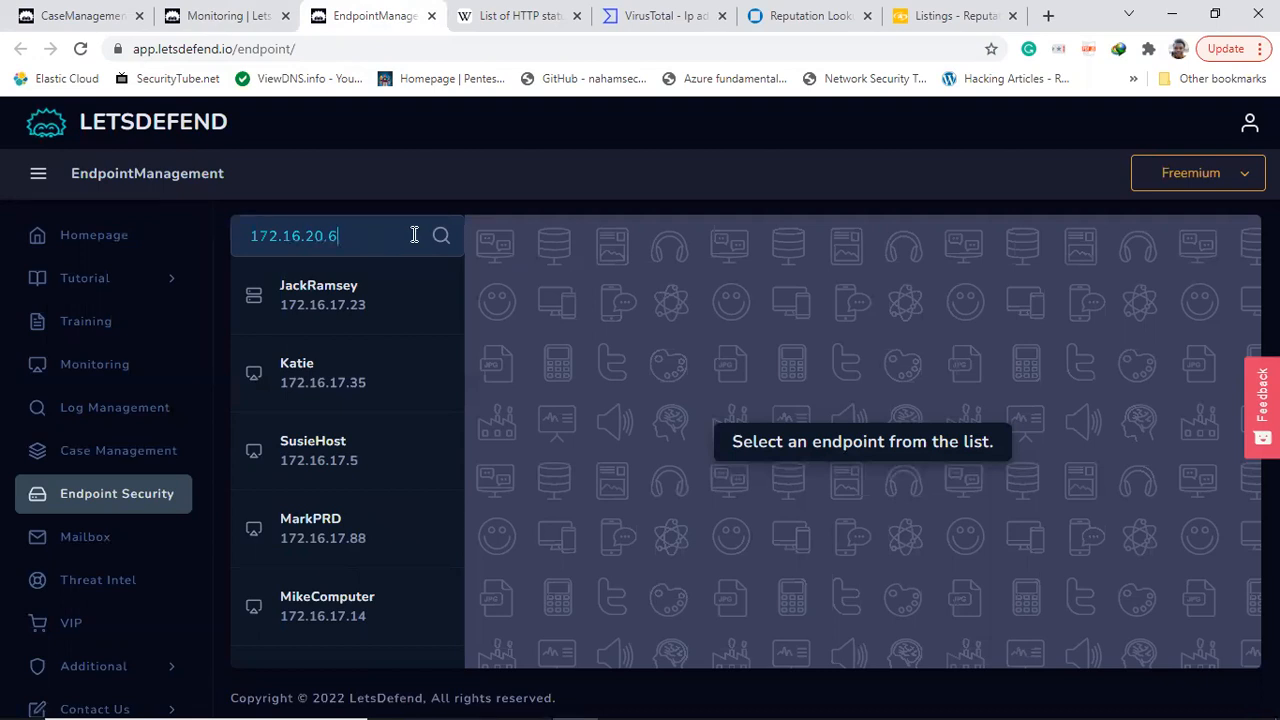
key(Return)
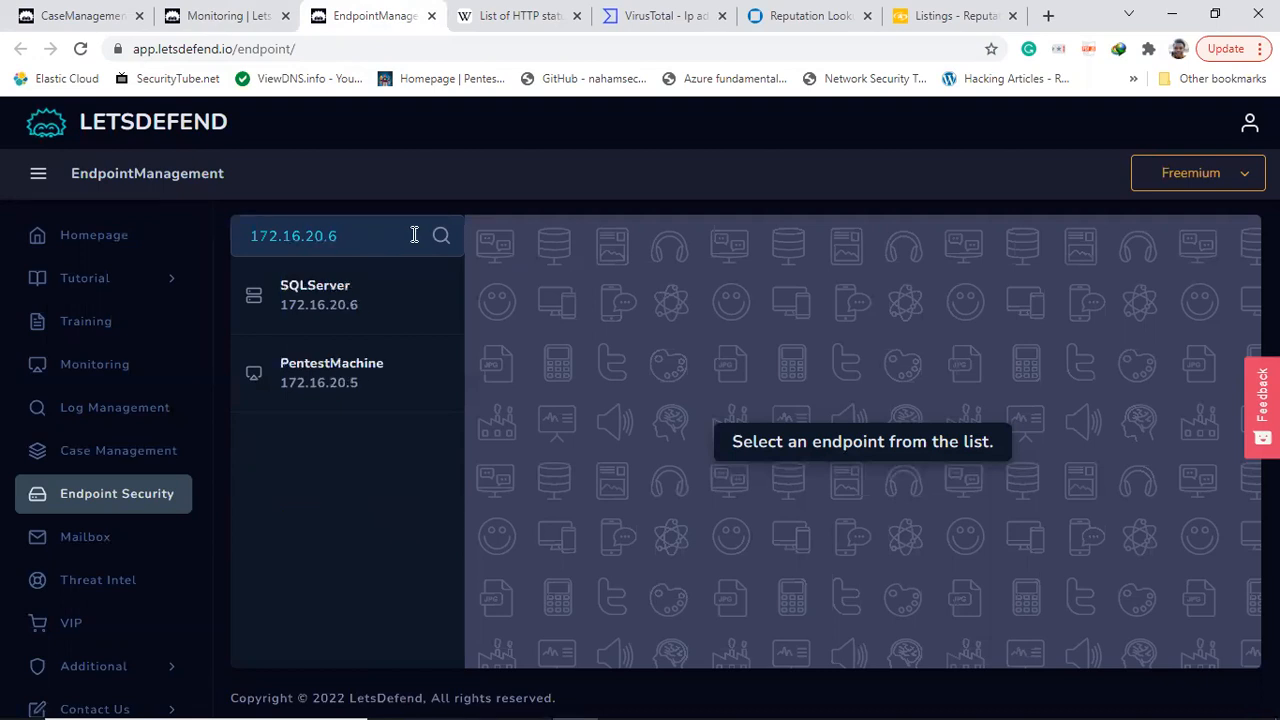
click(313, 311)
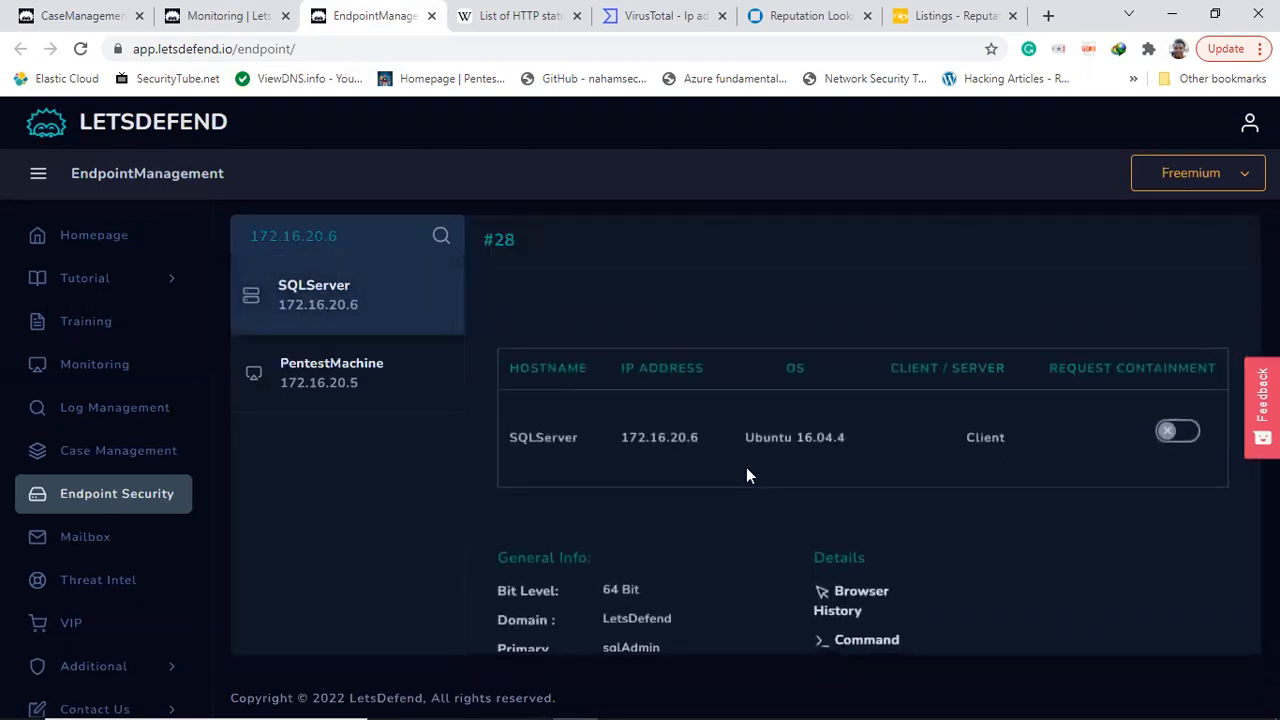
click(1181, 432)
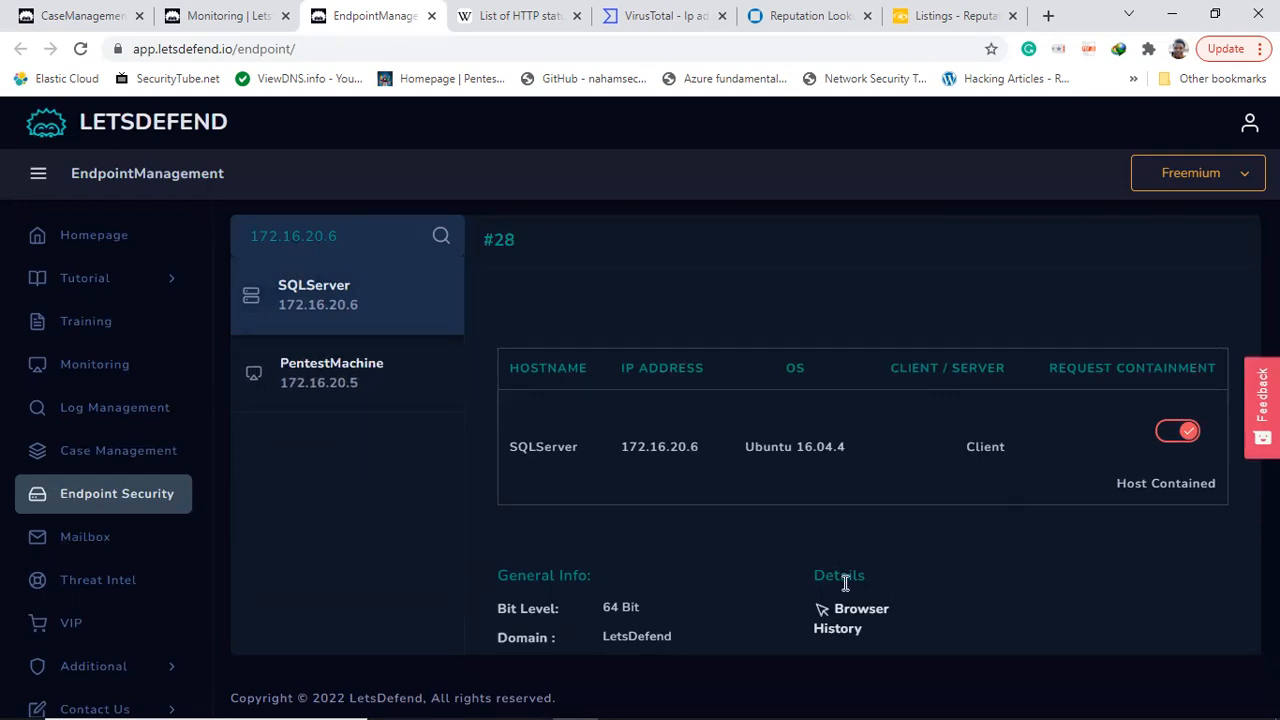
- Review SQLServer's command history, examining the commands run from 13:01 to 13:05 on 2021-04-18, and close it
scroll(907, 540, down, 2)
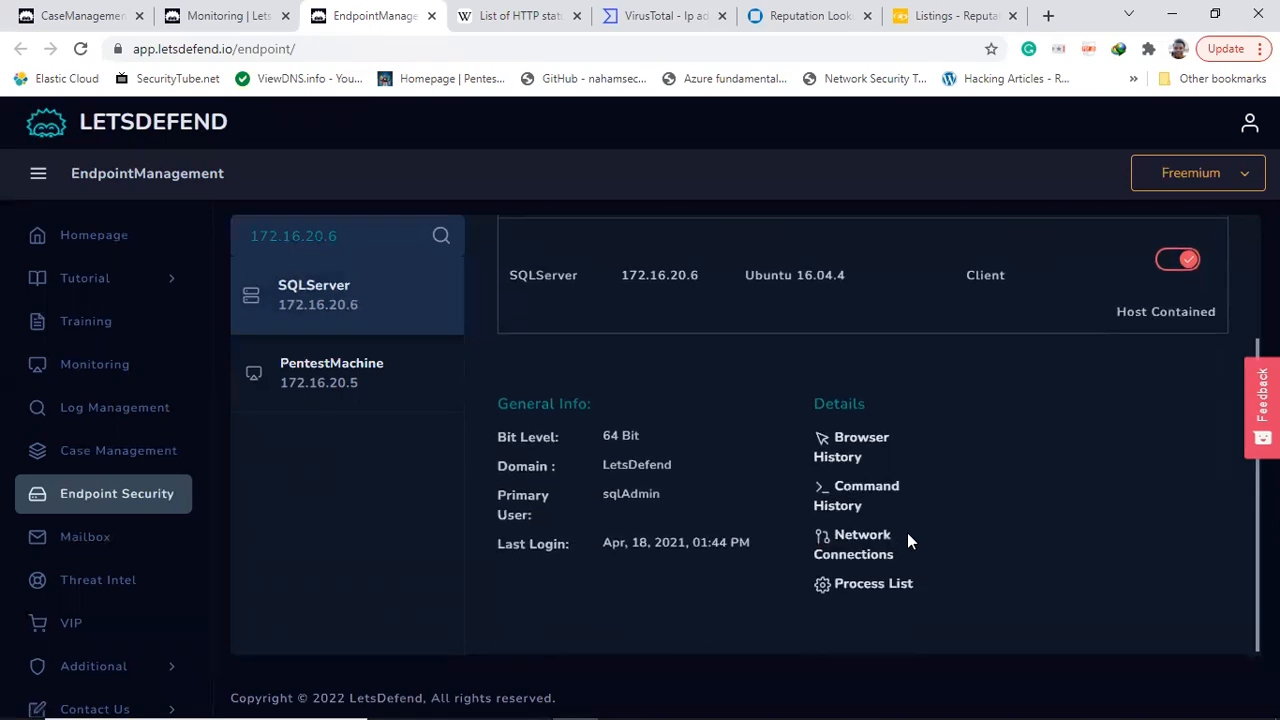
click(834, 506)
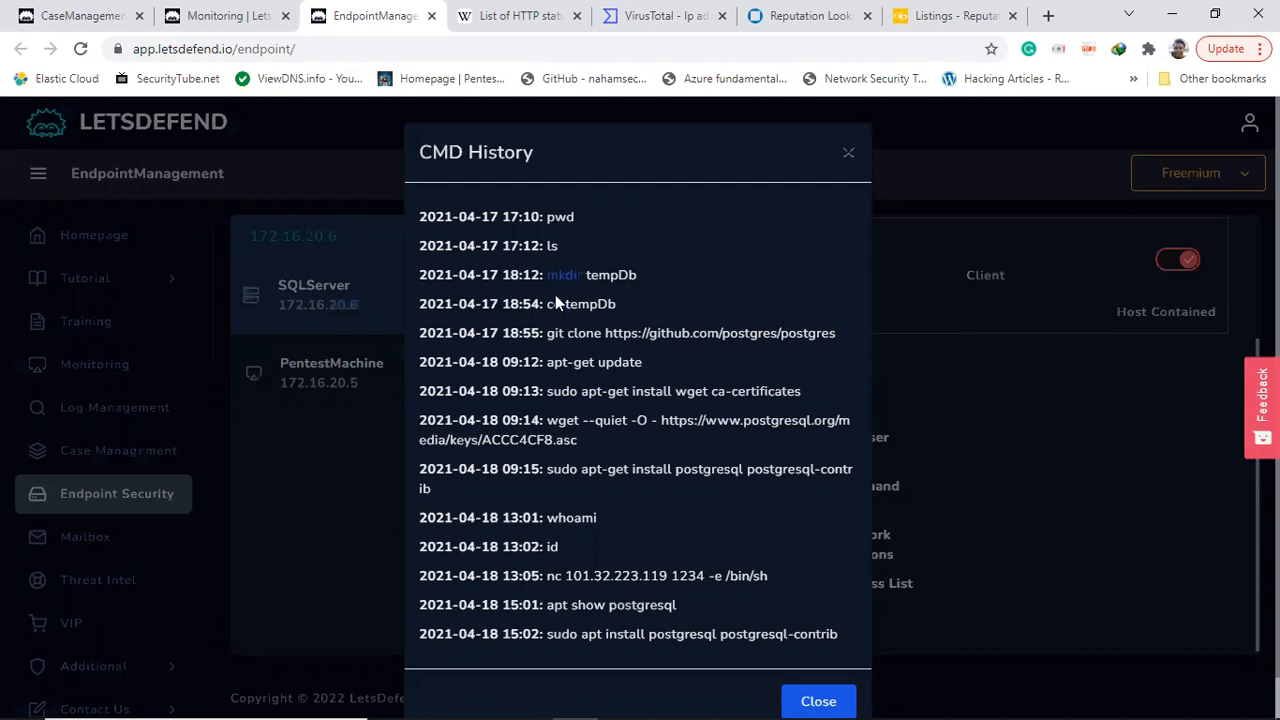
click(549, 222)
scroll(630, 455, down, 1)
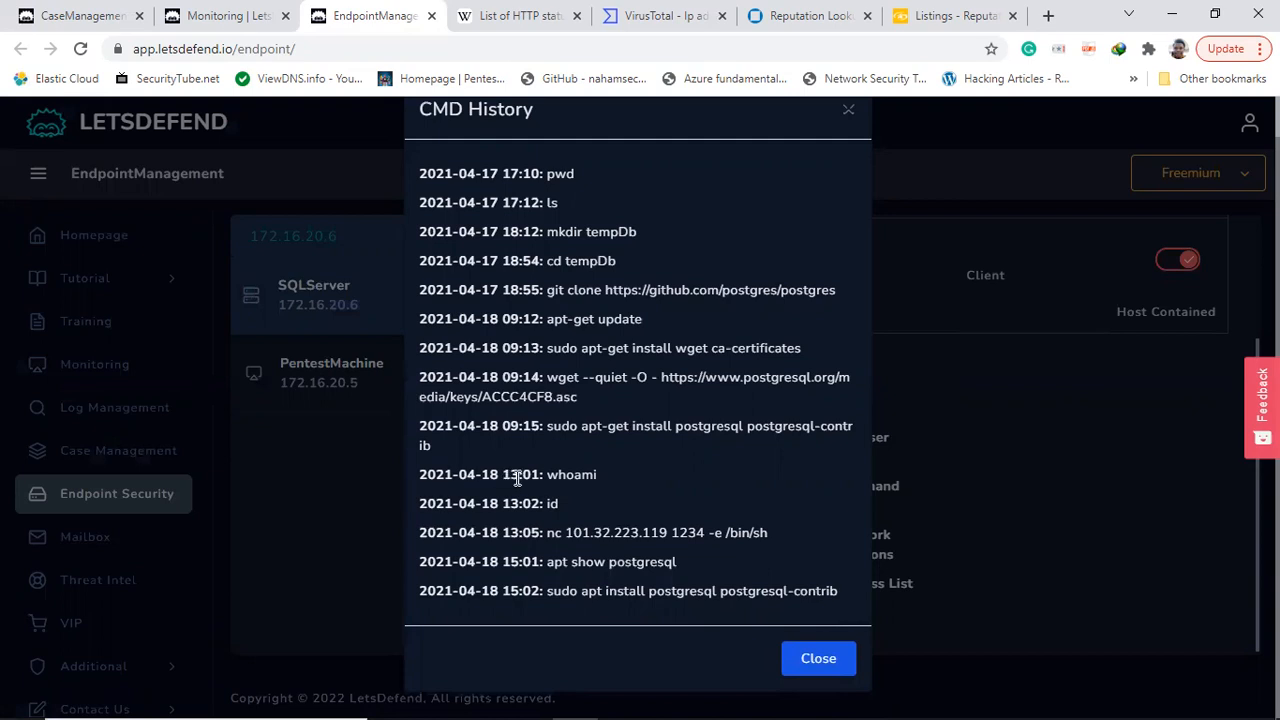
drag(541, 532, 760, 527)
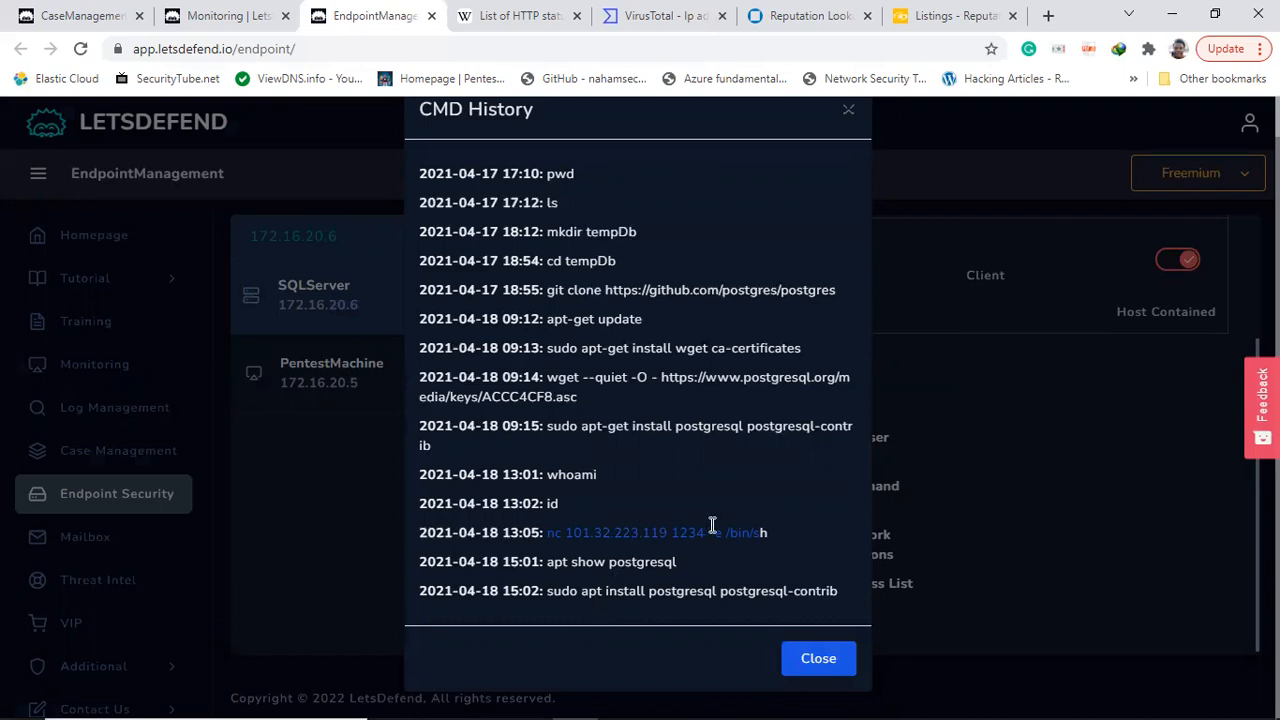
drag(789, 529, 425, 474)
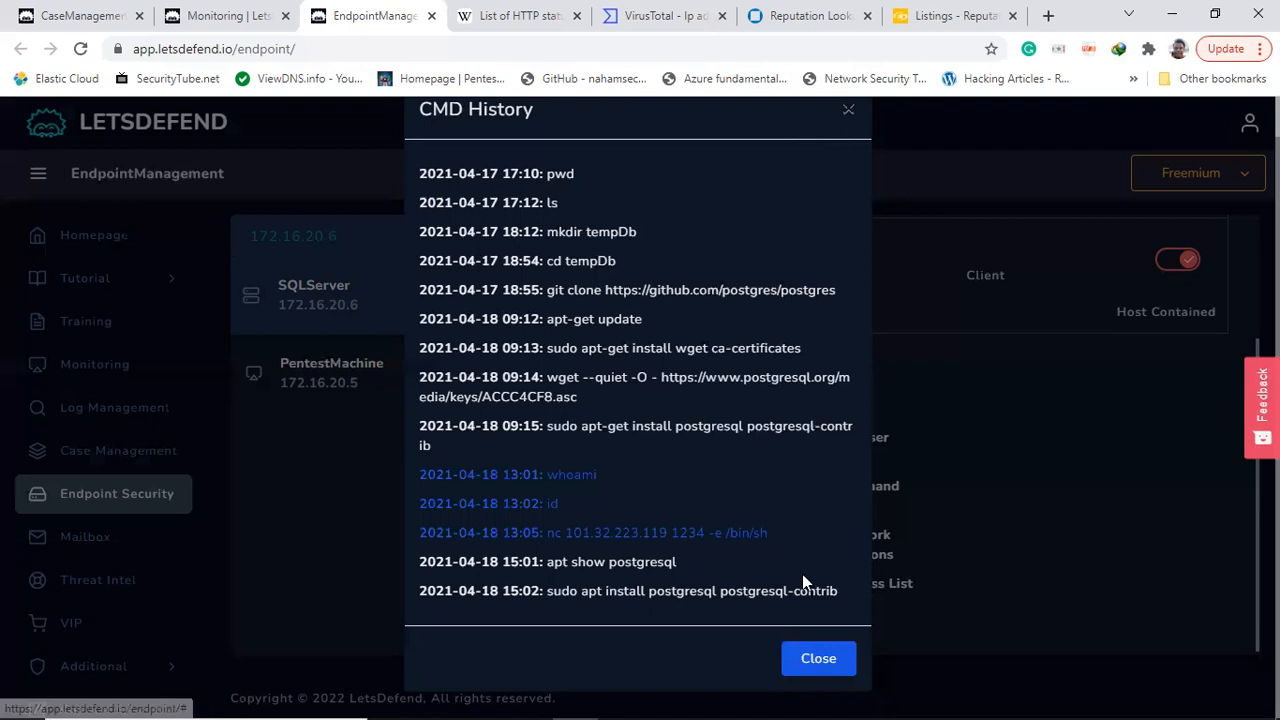
click(811, 657)
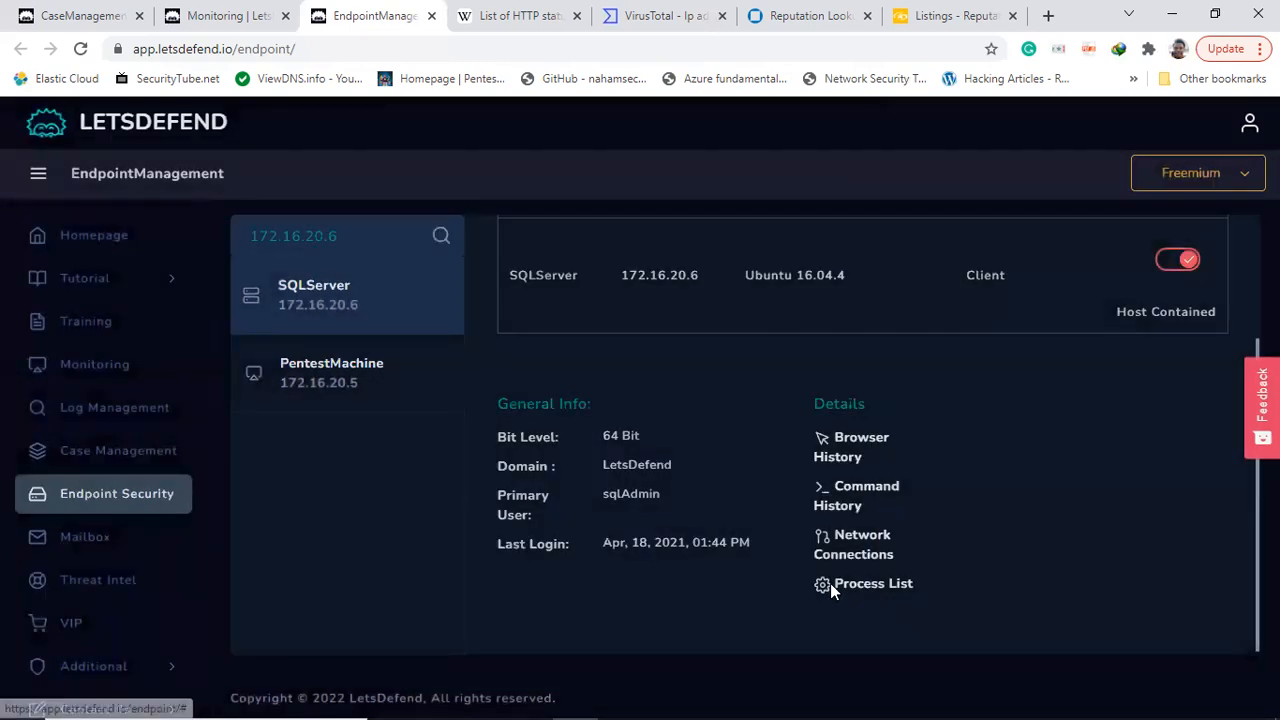
- Open SQLServer's process list, expand the php-cgi and nc entries, and copy the MD5 hash of php-cgi
click(847, 591)
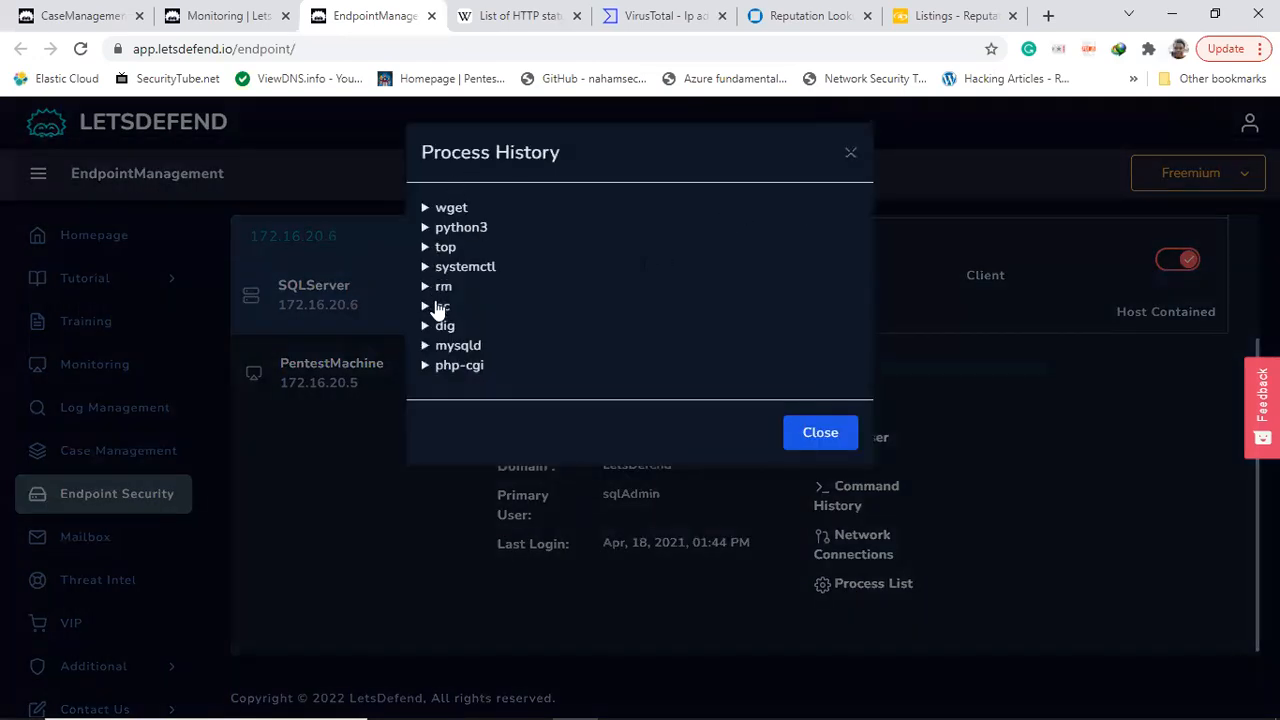
click(428, 366)
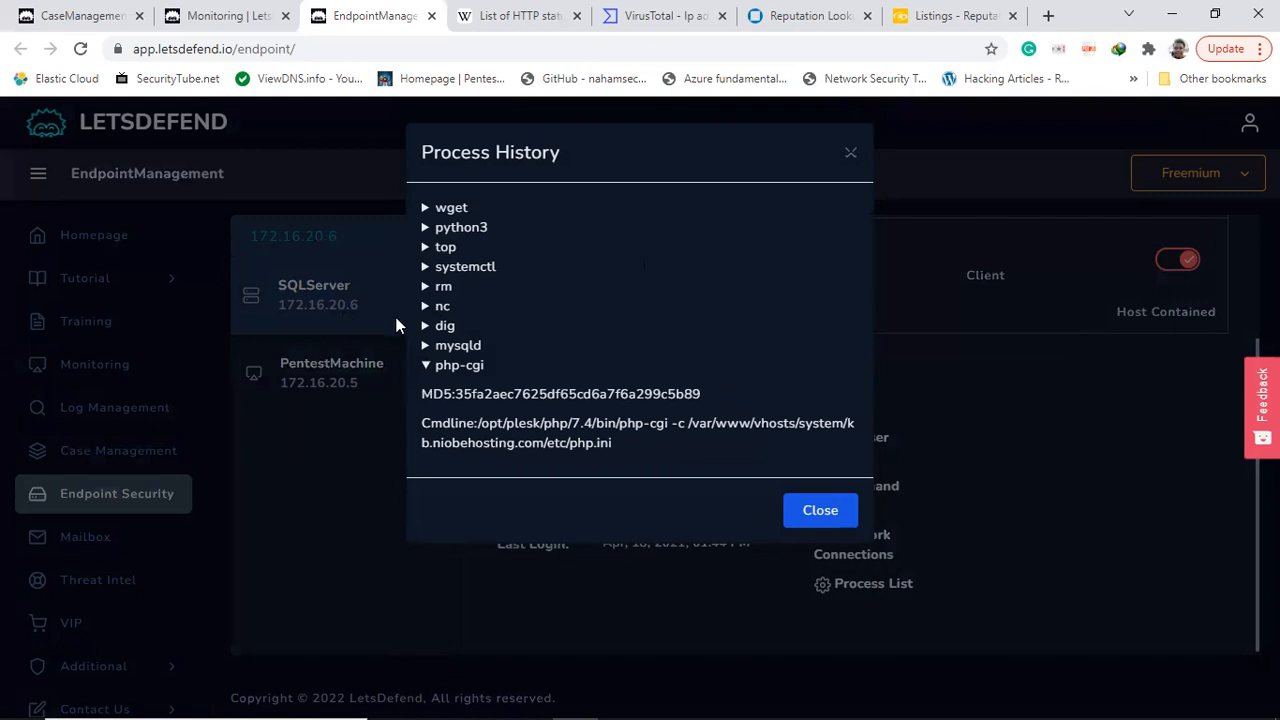
click(426, 306)
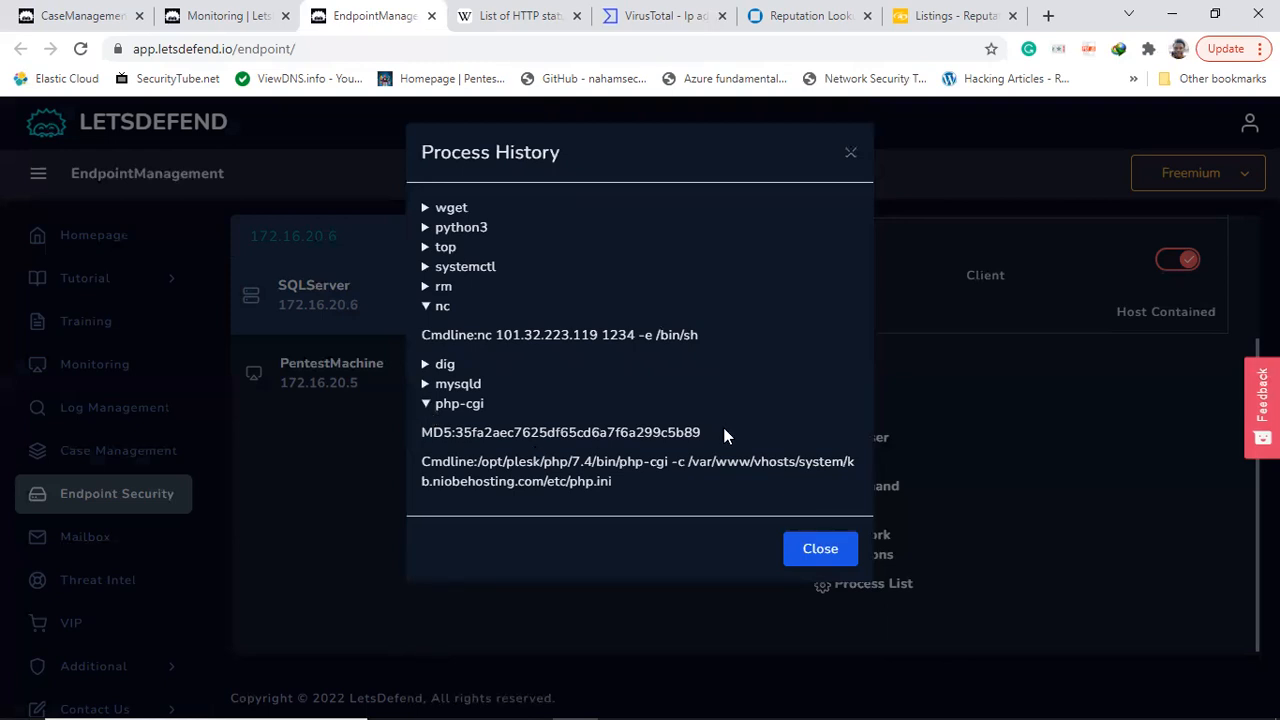
drag(703, 432, 456, 432)
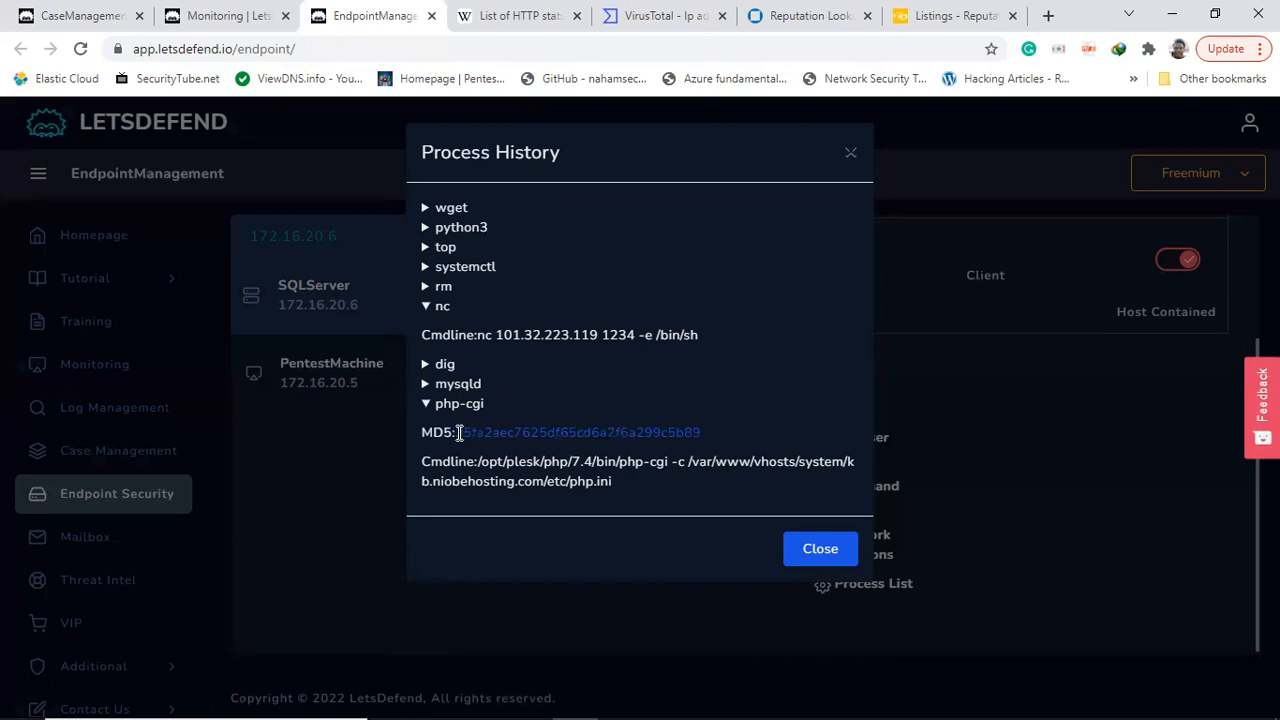
right_click(457, 433)
click(500, 448)
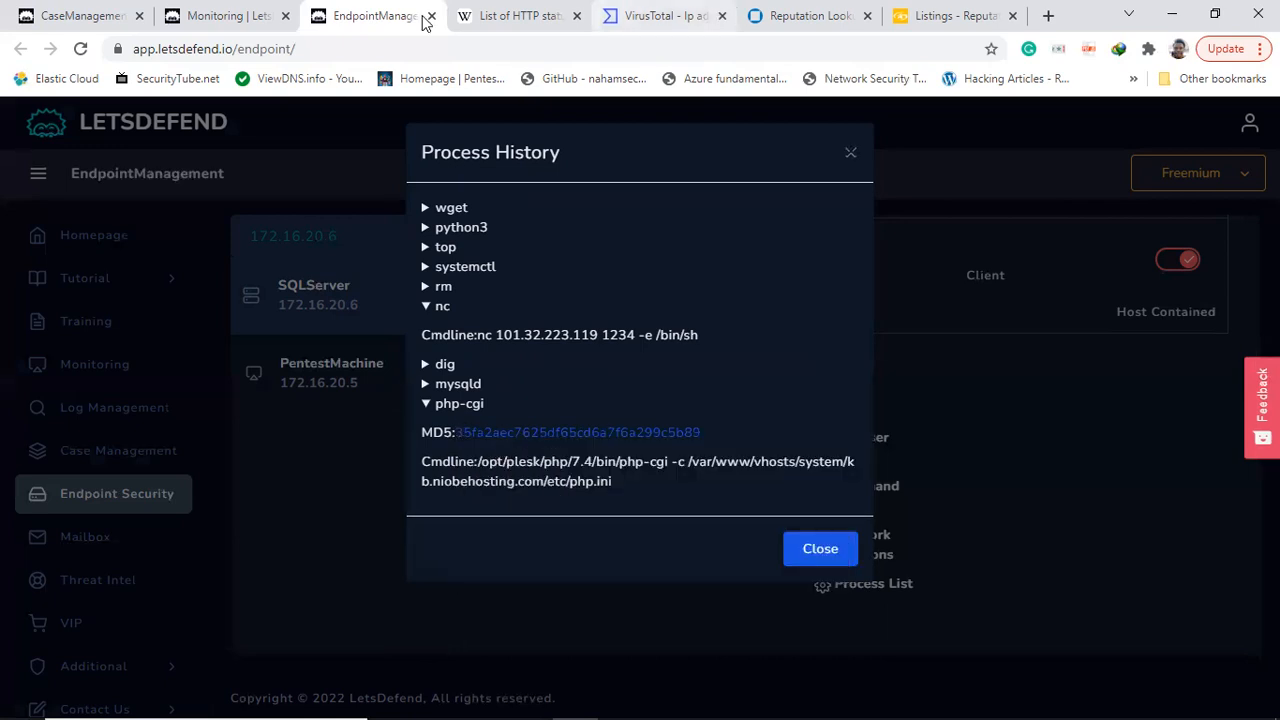
- Switch to VirusTotal and search for the php-cgi MD5 hash 35fa2aec7625df65cd6a7f6a299c5b89
click(660, 16)
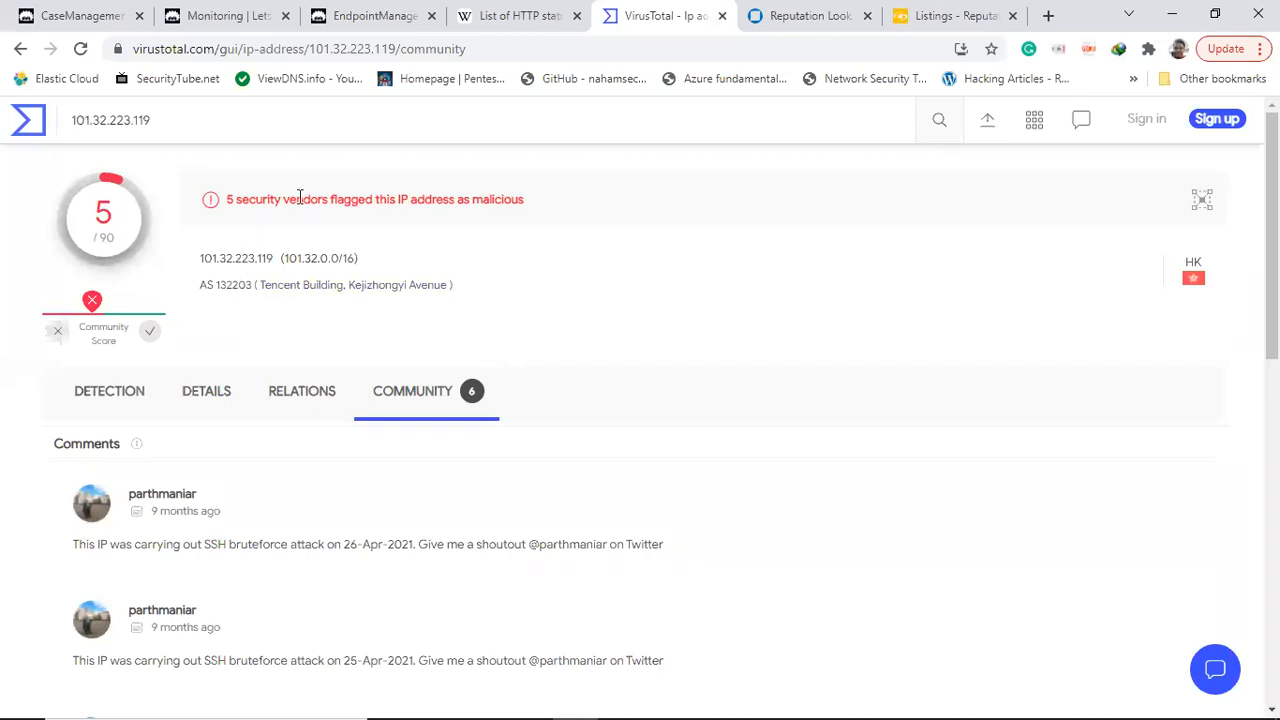
click(25, 121)
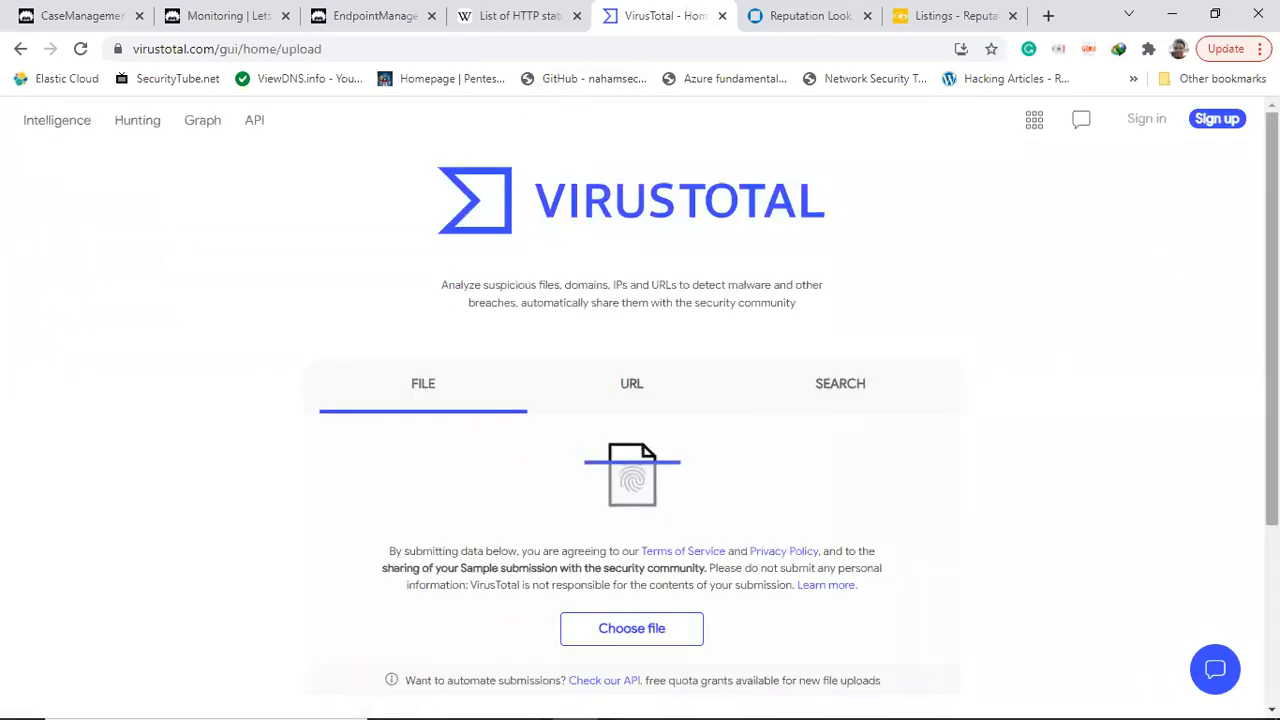
drag(1272, 288, 1272, 470)
click(815, 129)
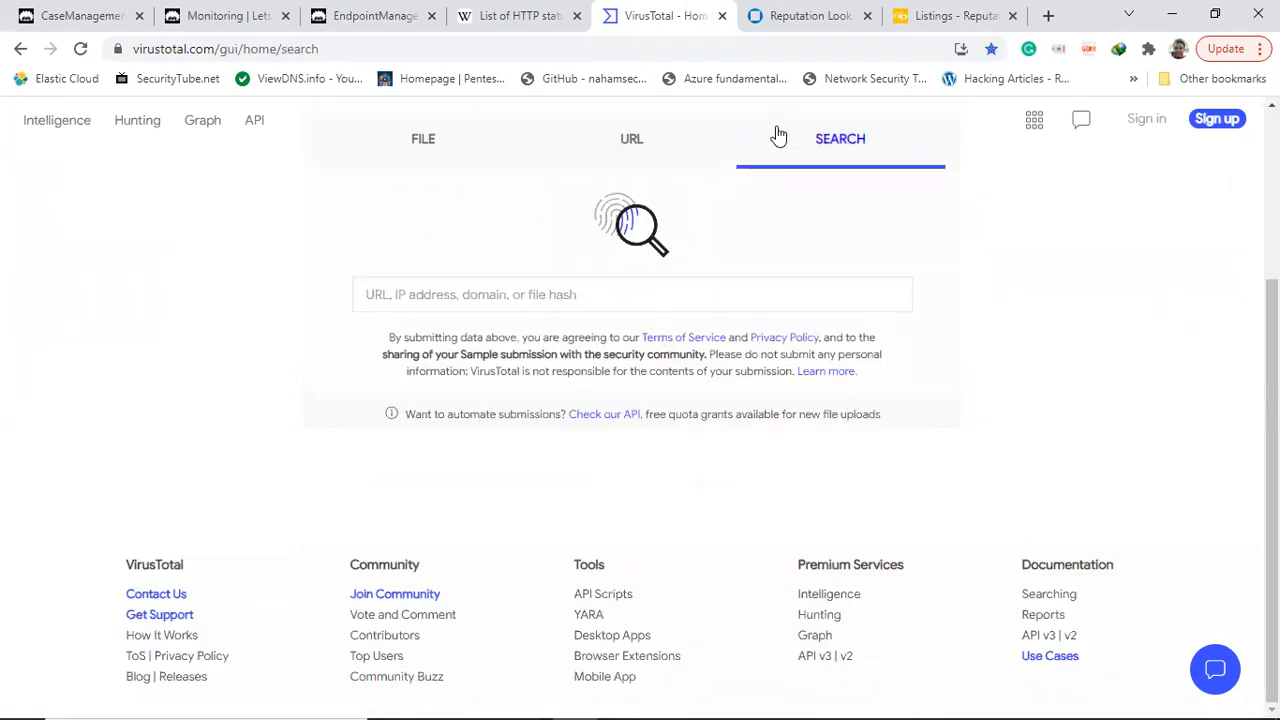
key(ctrl+v)
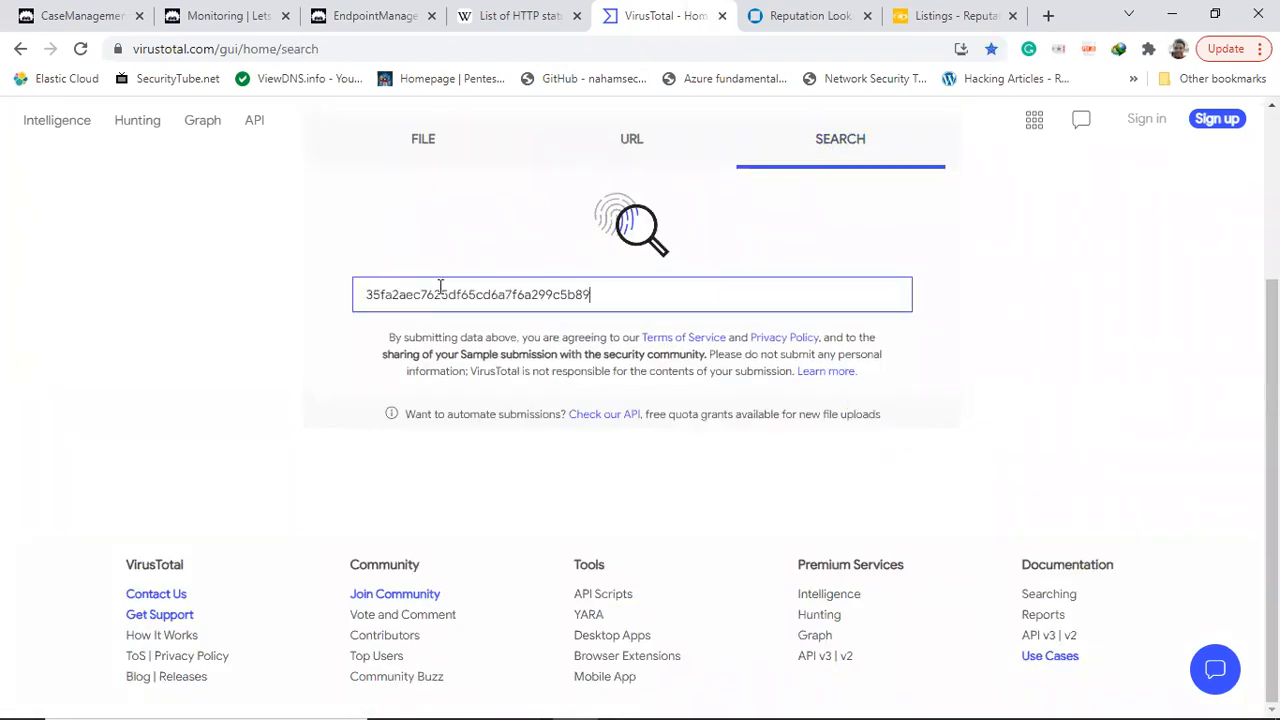
key(Return)
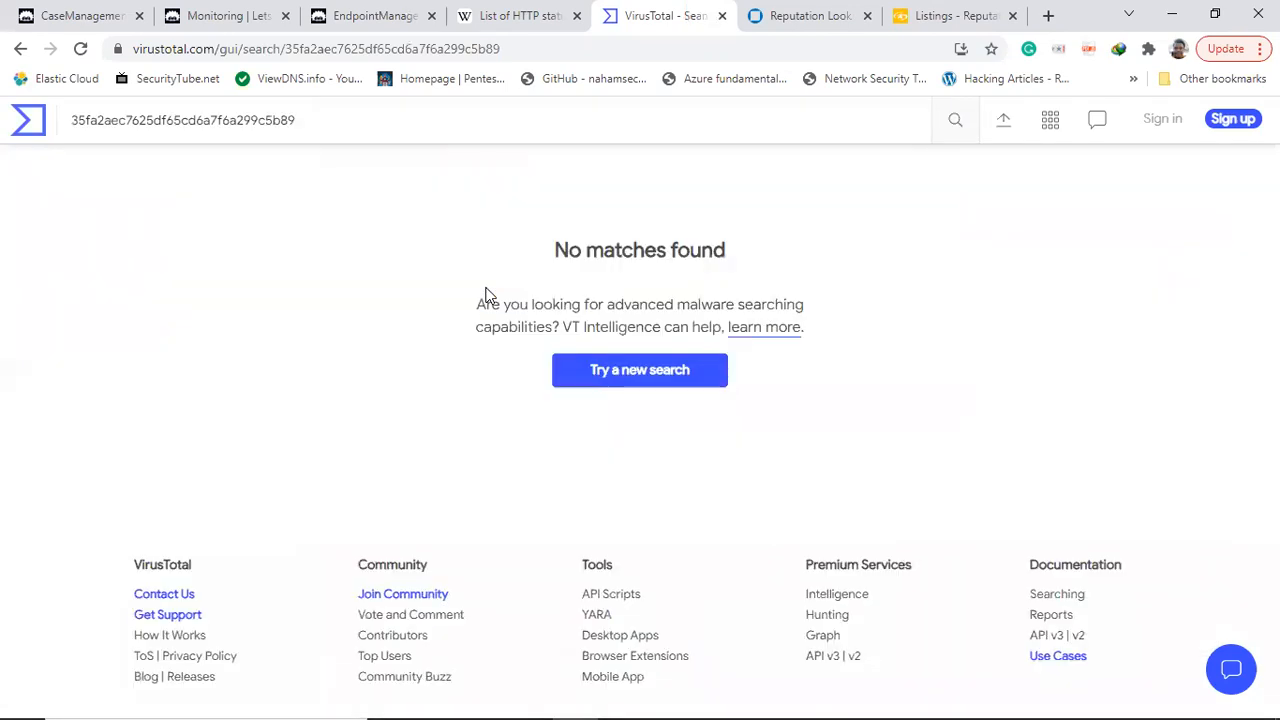
- Clear the hash from the VirusTotal search field and return to the VirusTotal home page
click(361, 123)
key(BackSpace)
key(BackSpace)
key(BackSpace)
key(BackSpace)
key(BackSpace)
key(BackSpace)
key(BackSpace)
key(BackSpace)
key(BackSpace)
key(BackSpace)
key(BackSpace)
key(BackSpace)
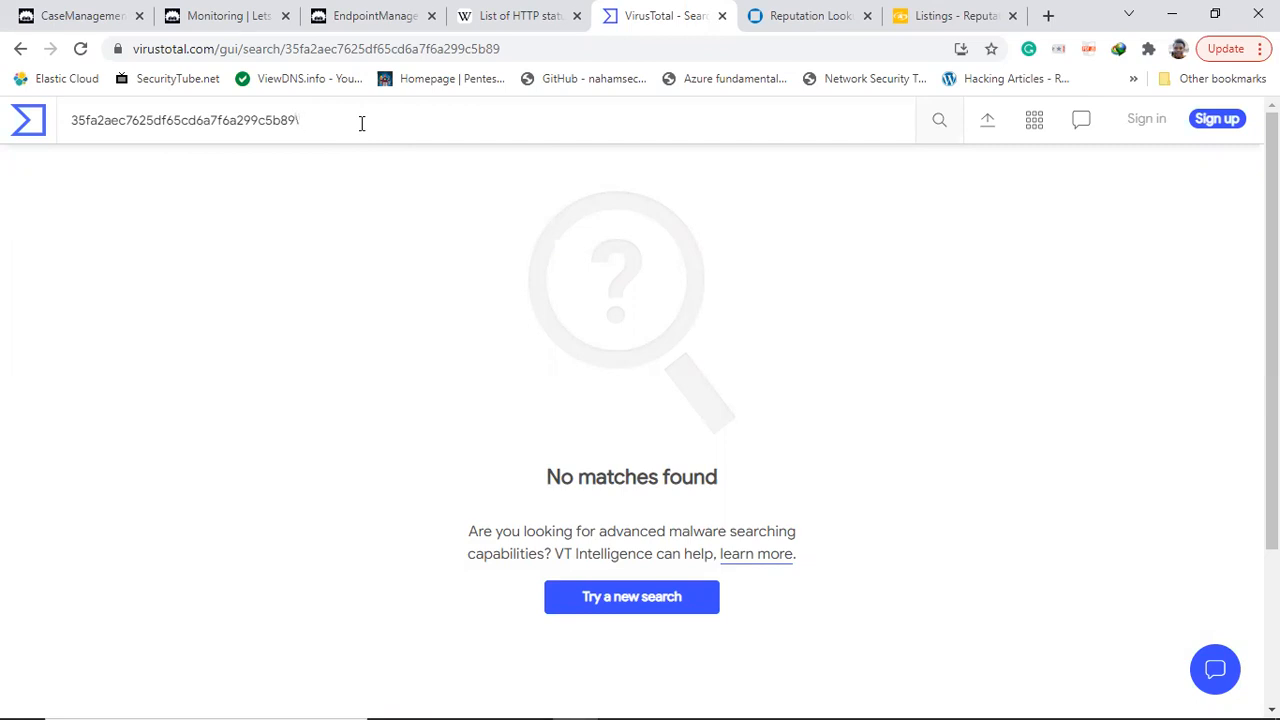
key(BackSpace)
key(BackSpace)
key(BackSpace)
key(BackSpace)
key(BackSpace)
key(BackSpace)
key(BackSpace)
key(BackSpace)
key(BackSpace)
key(BackSpace)
key(BackSpace)
key(BackSpace)
key(BackSpace)
key(BackSpace)
key(BackSpace)
key(BackSpace)
key(BackSpace)
key(BackSpace)
key(BackSpace)
key(BackSpace)
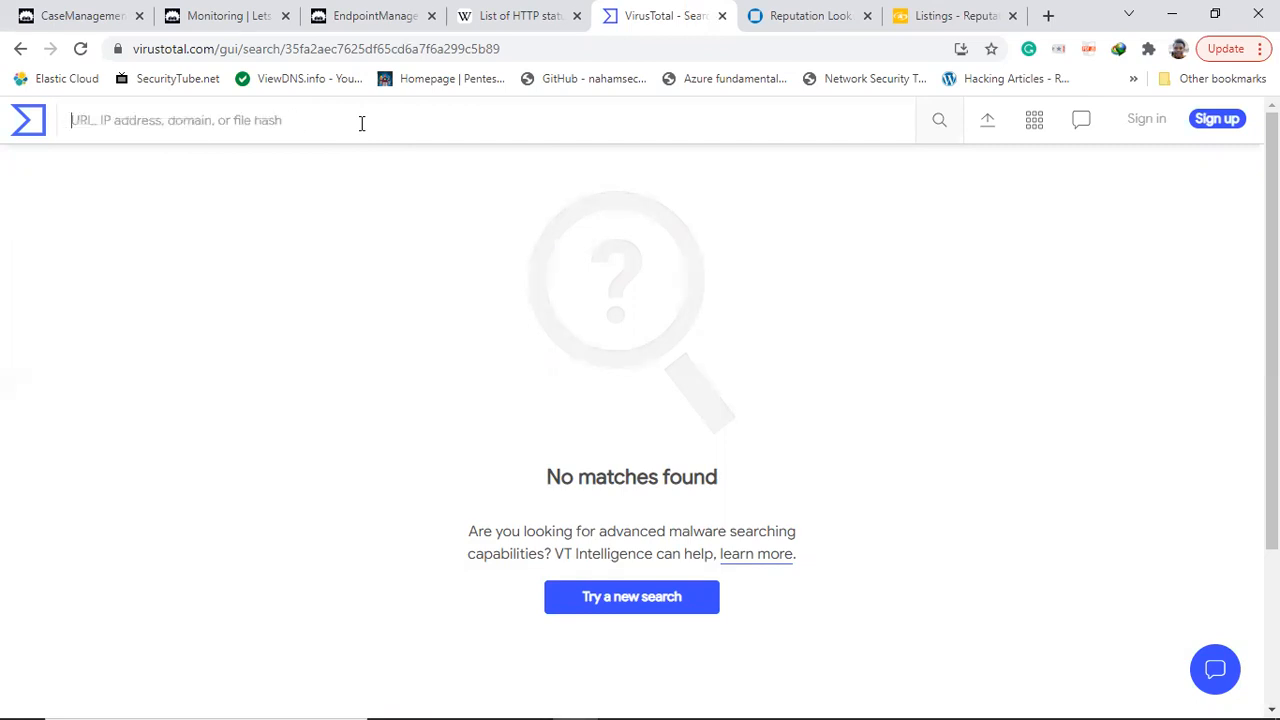
click(31, 120)
click(565, 400)
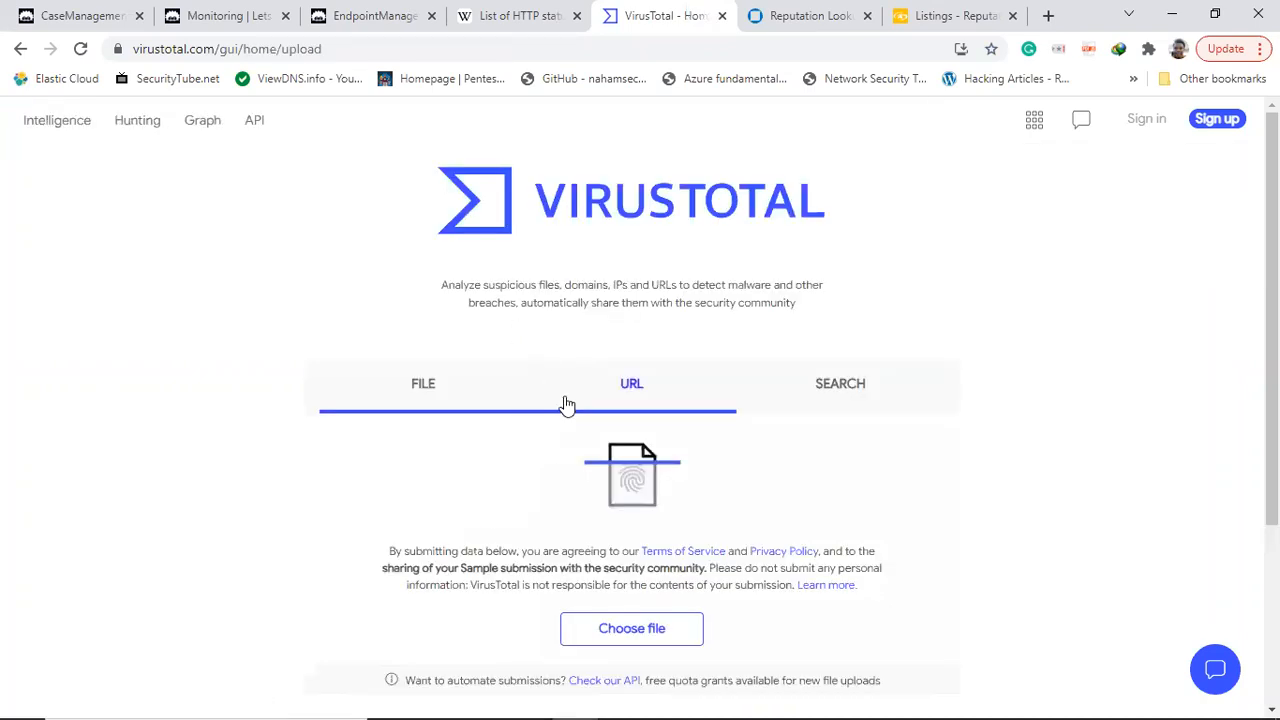
- Return to SQLServer's process history and expand the mysqld, rm, systemctl, top, python3 and wget entries to examine their details
click(87, 24)
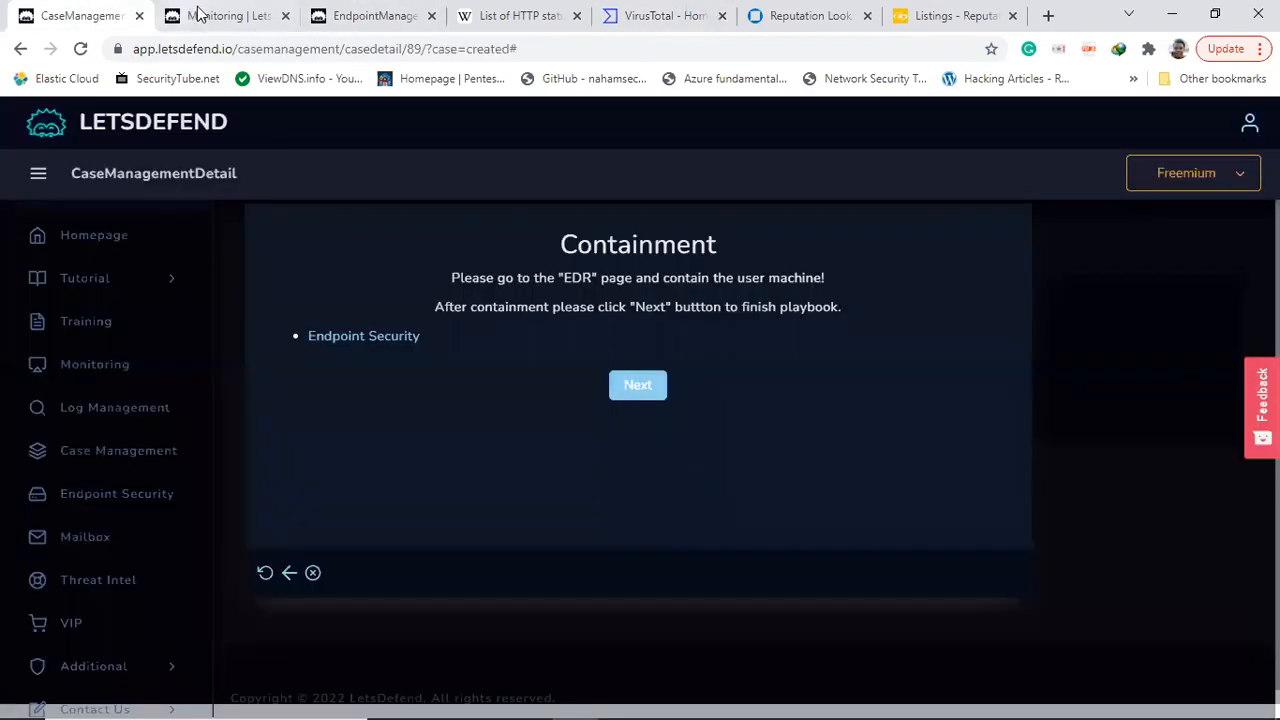
click(198, 13)
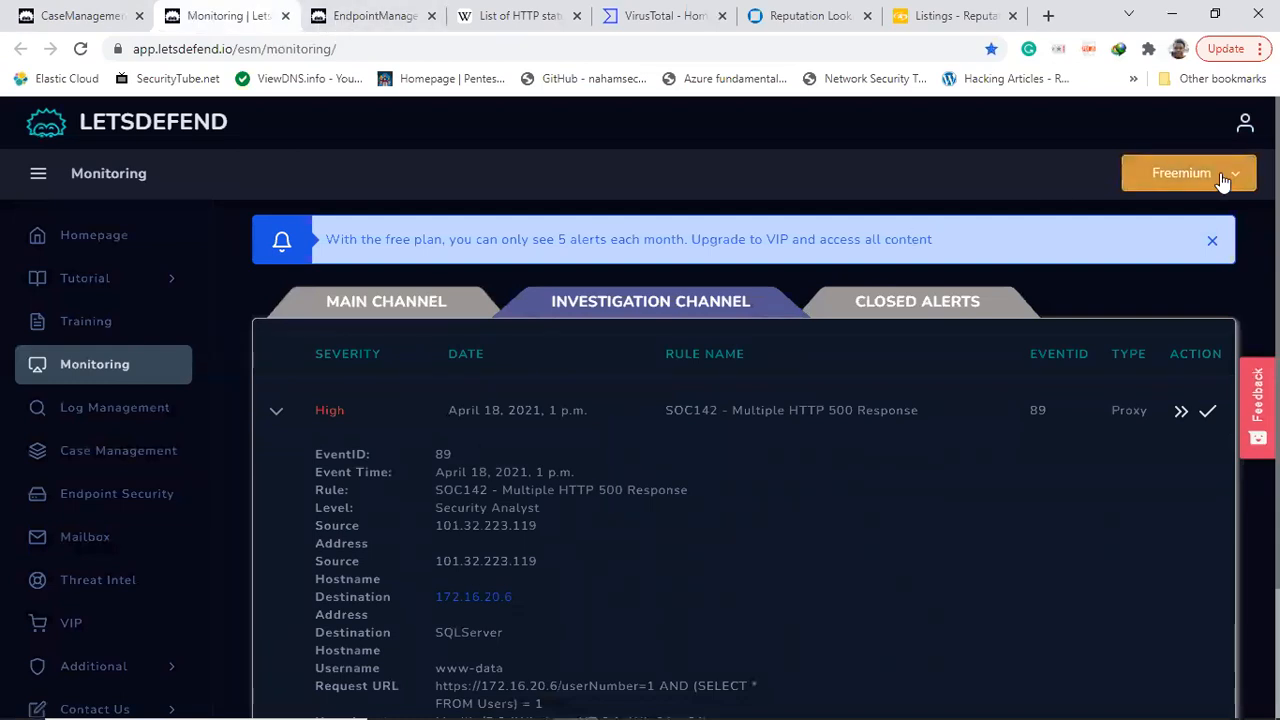
click(362, 15)
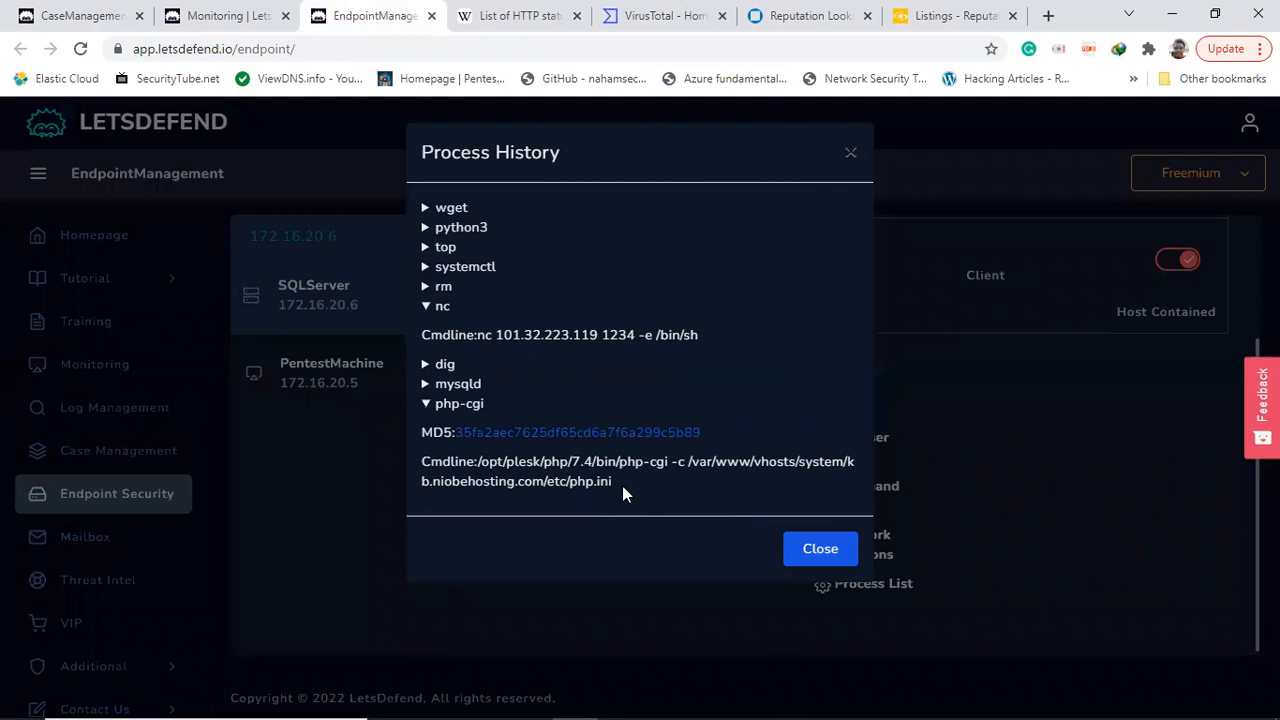
click(427, 386)
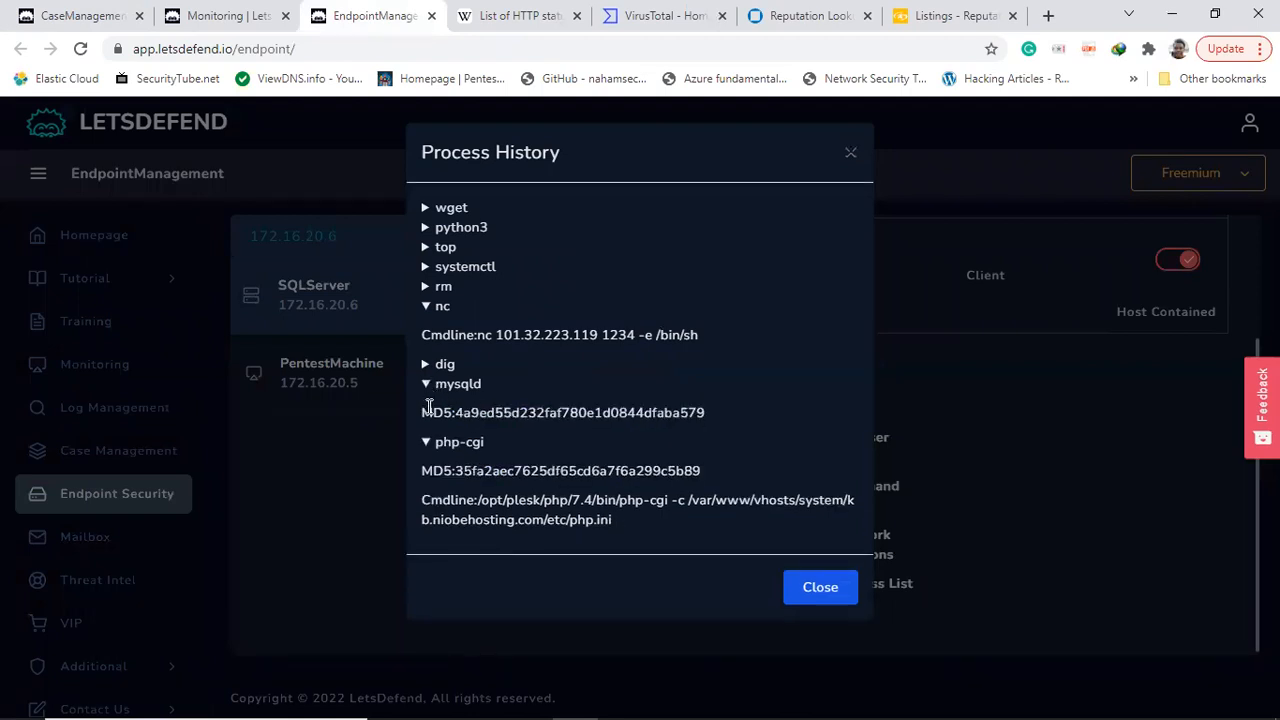
click(426, 287)
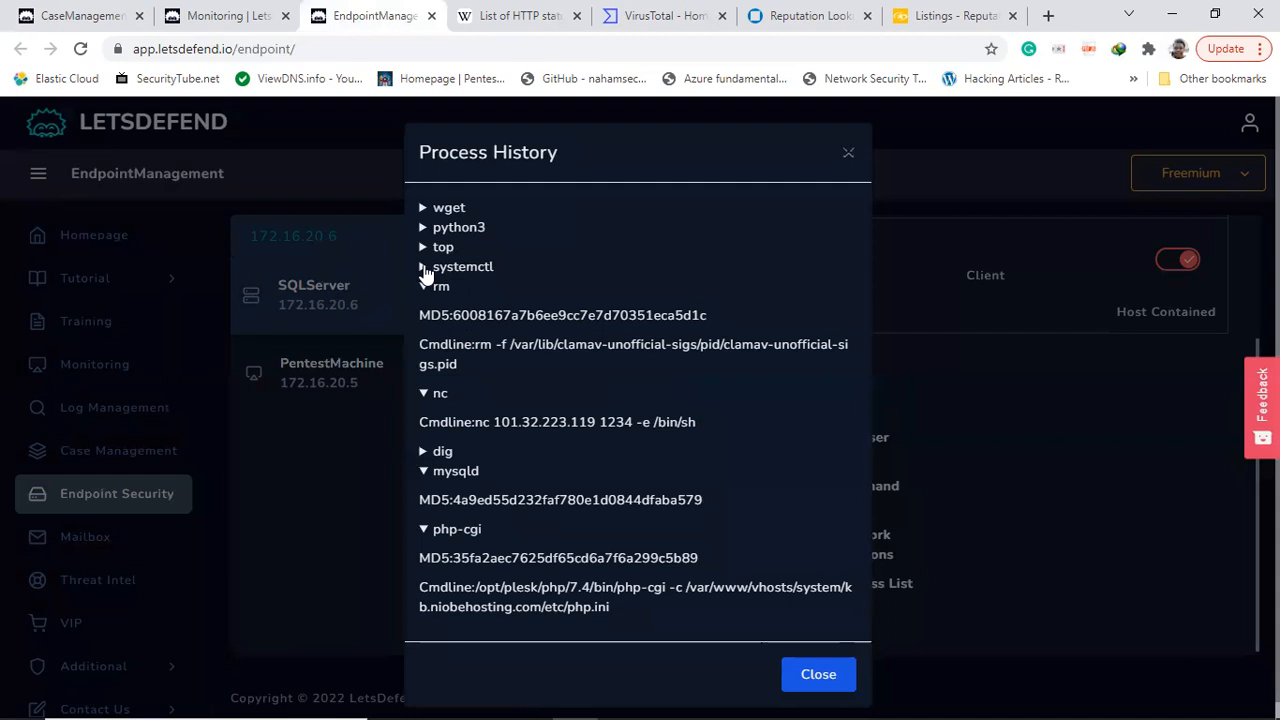
click(424, 268)
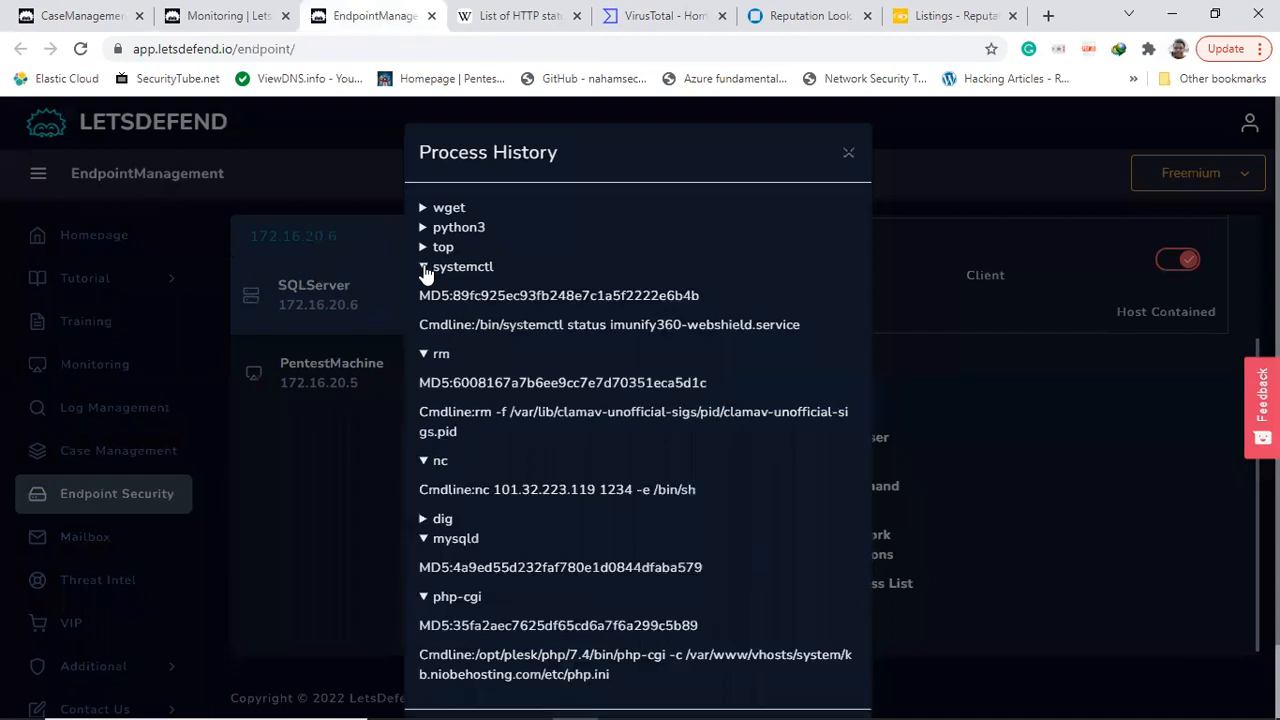
click(422, 249)
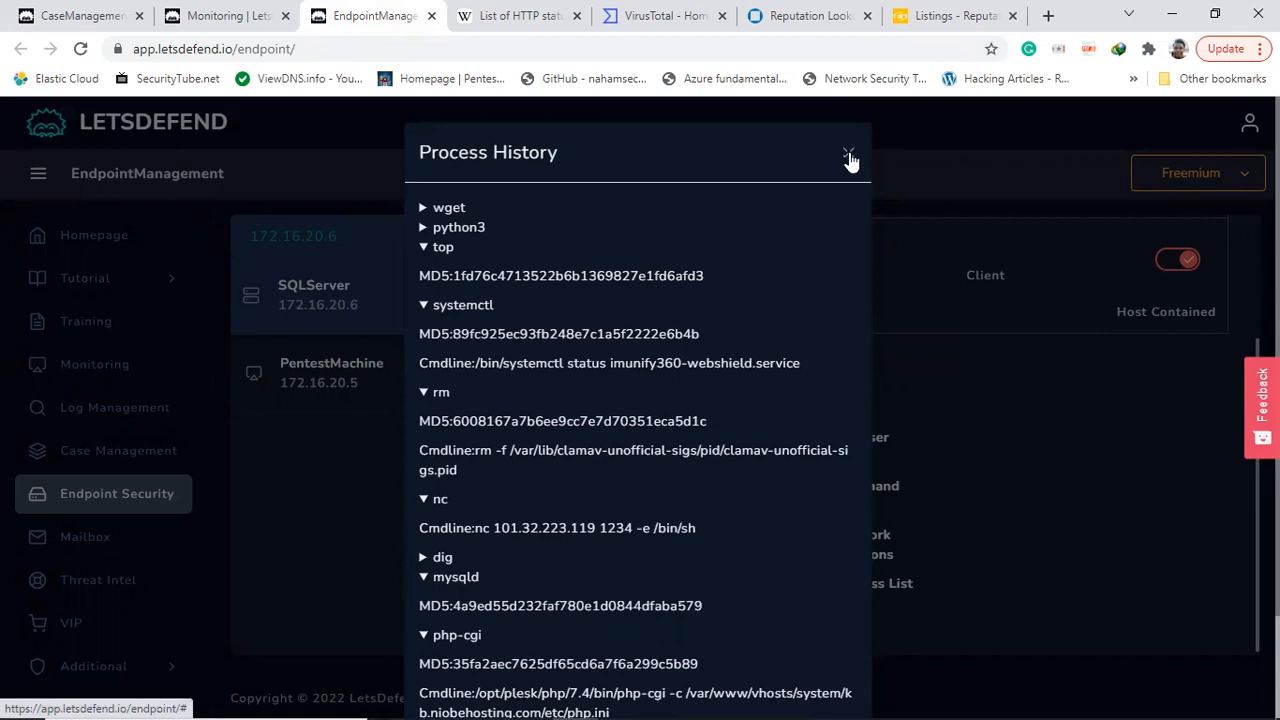
click(424, 229)
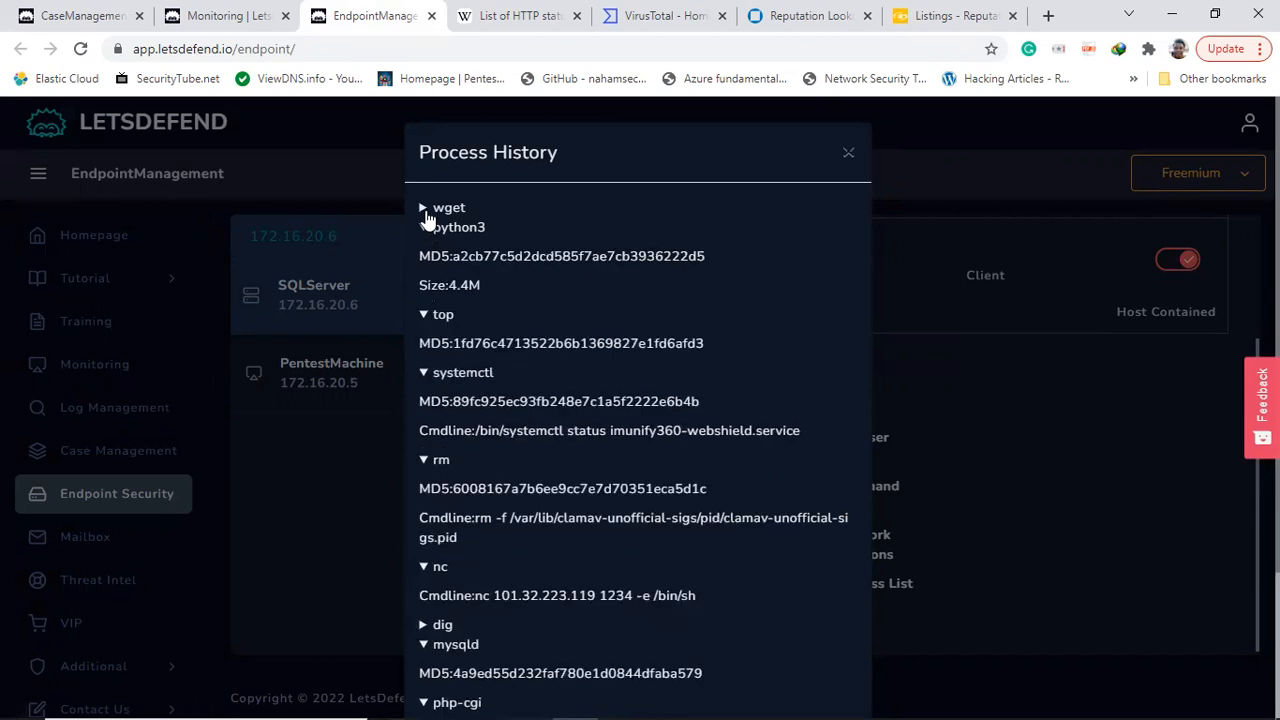
click(424, 209)
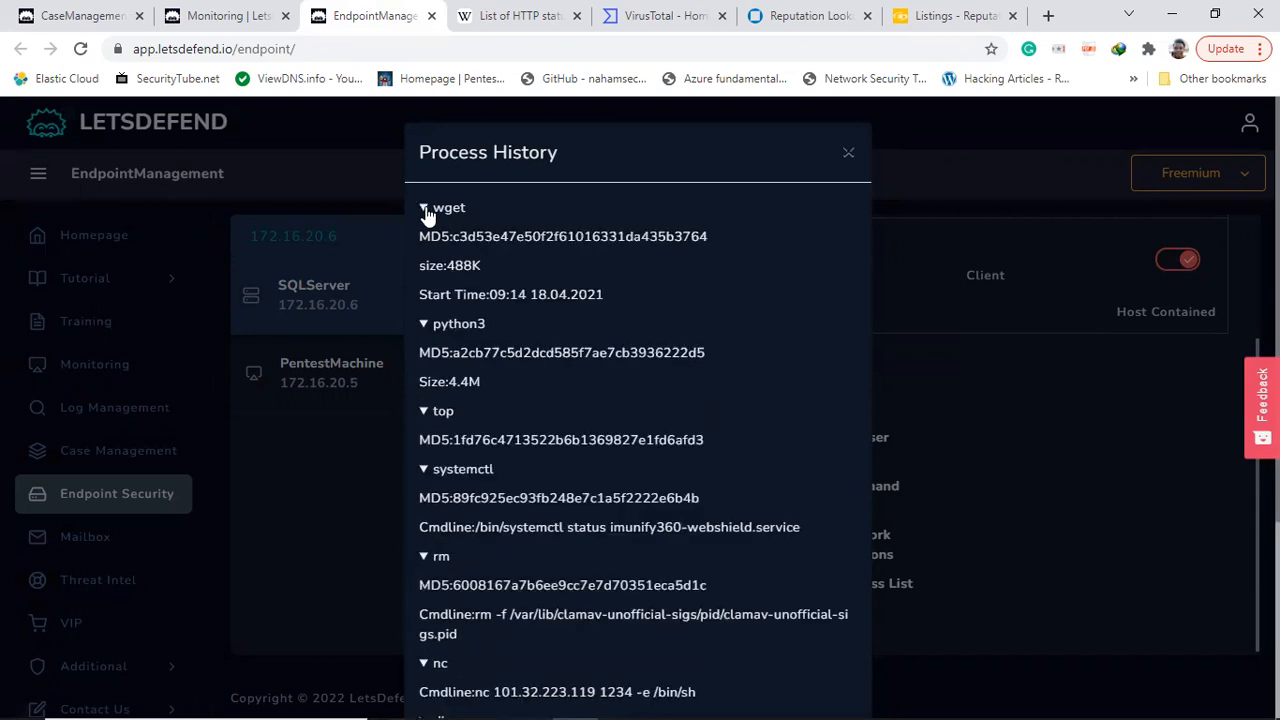
- Collapse the python3 and top entries, examine the nc command line's IP address and arguments, and close the process history
click(424, 326)
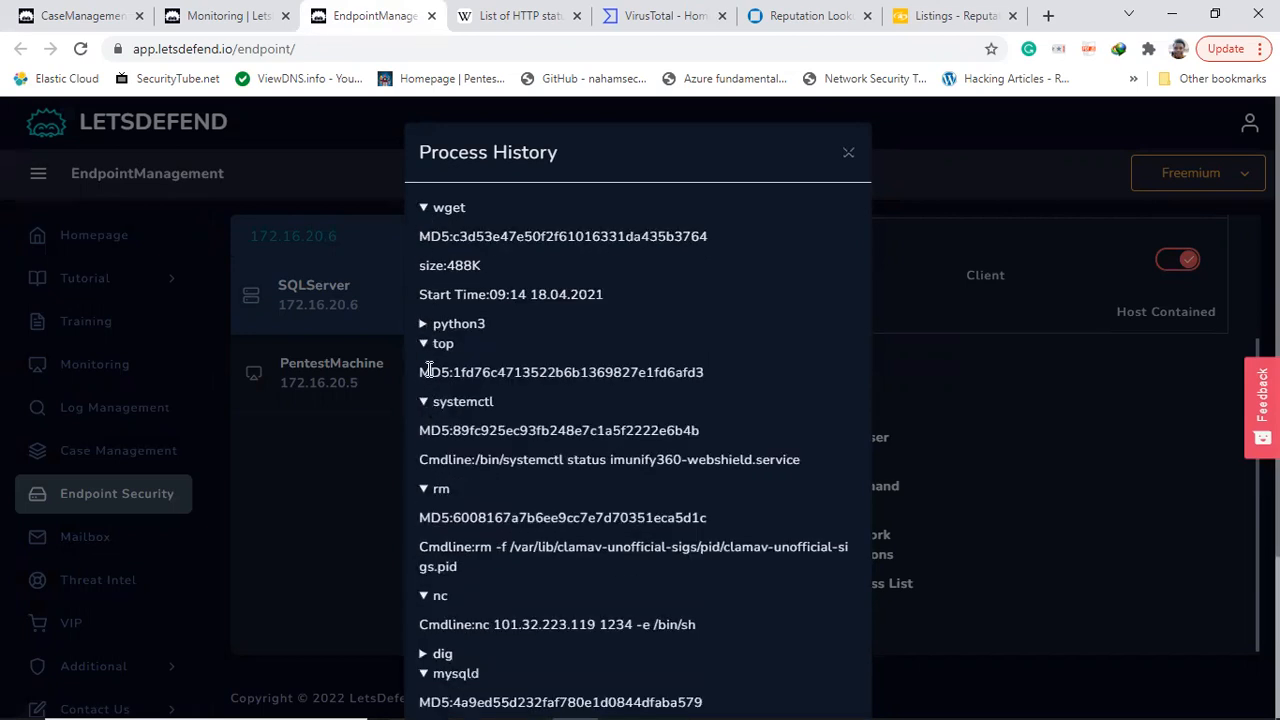
click(428, 348)
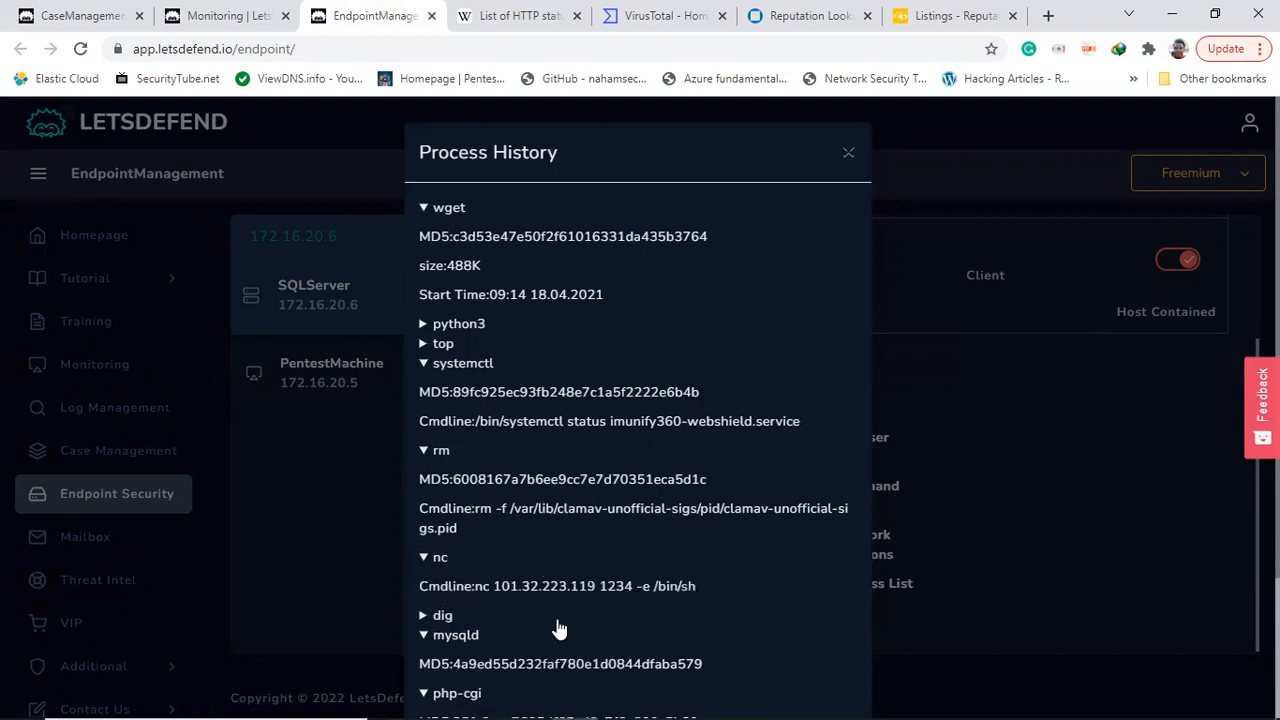
drag(492, 586, 596, 582)
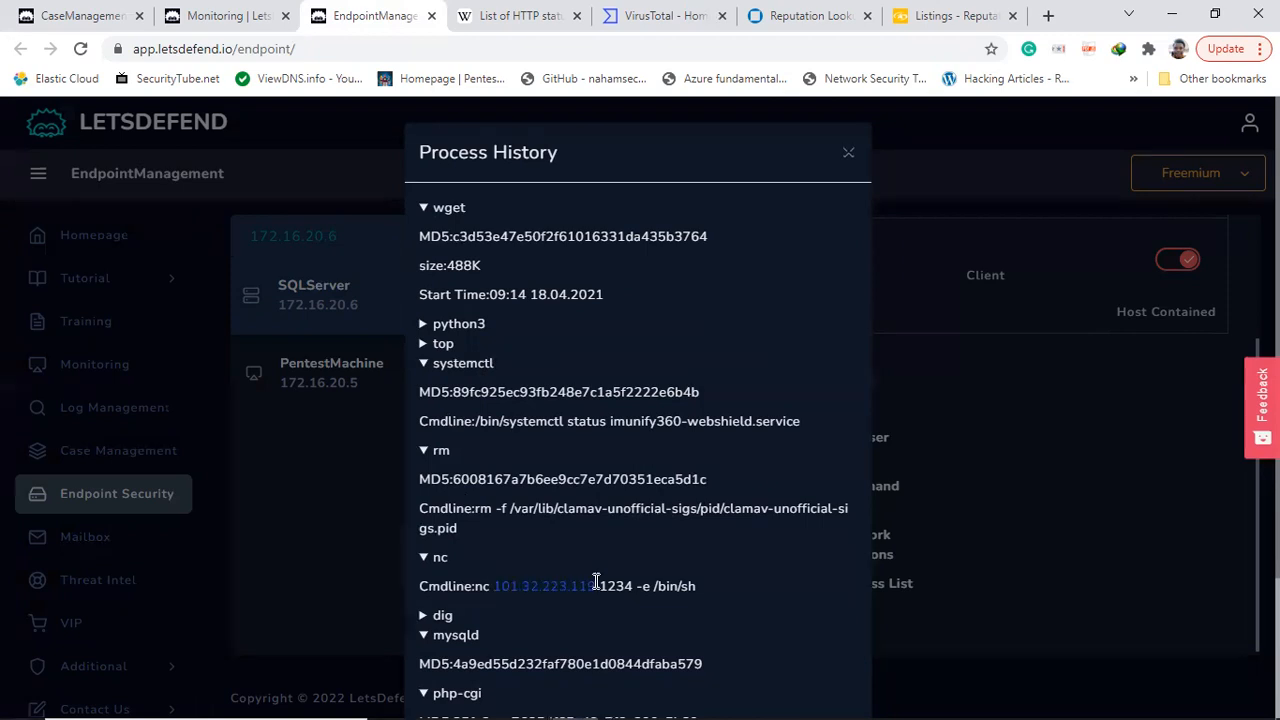
mouse_move(596, 582)
mouse_down()
mouse_move(703, 594)
mouse_move(457, 586)
mouse_move(597, 570)
mouse_up()
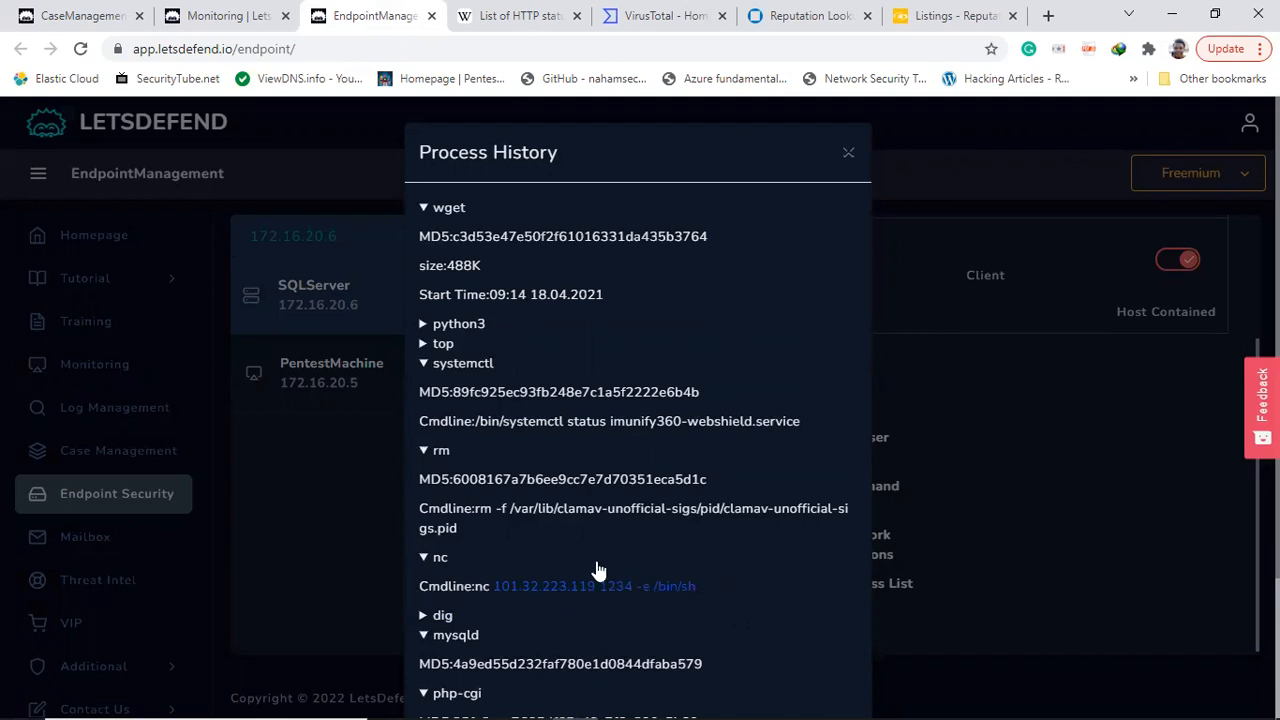
click(756, 590)
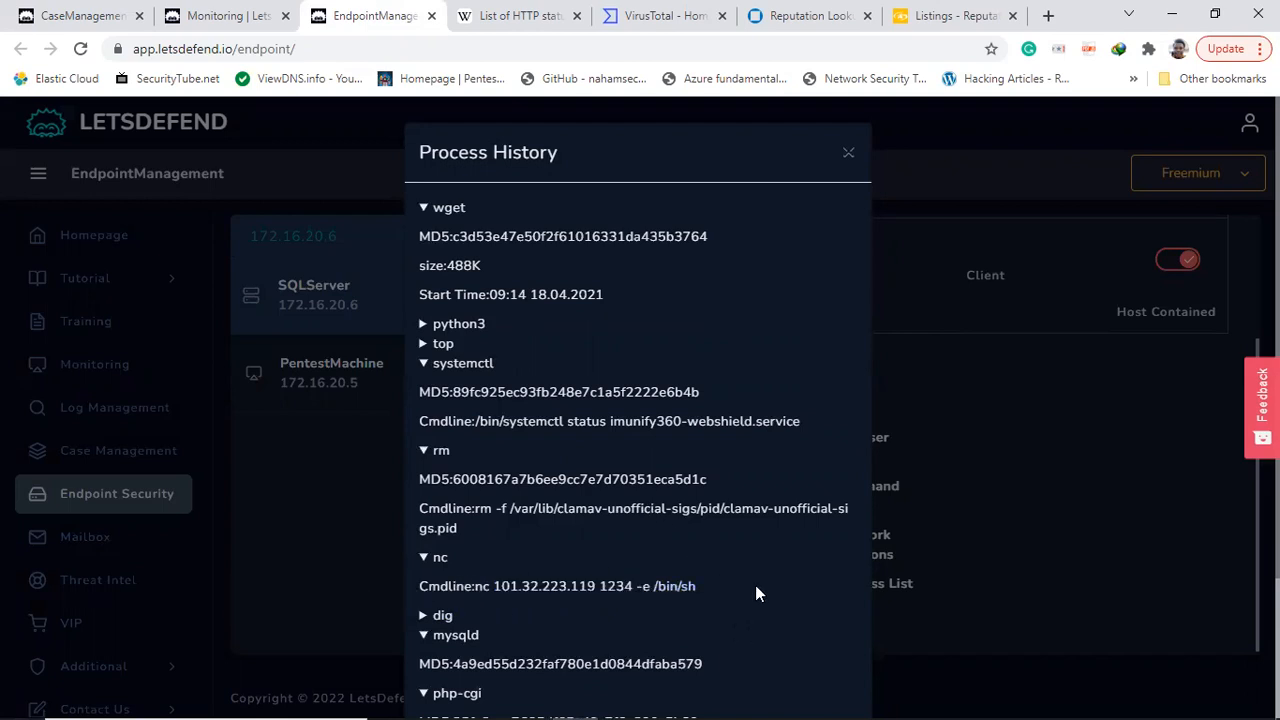
click(1023, 467)
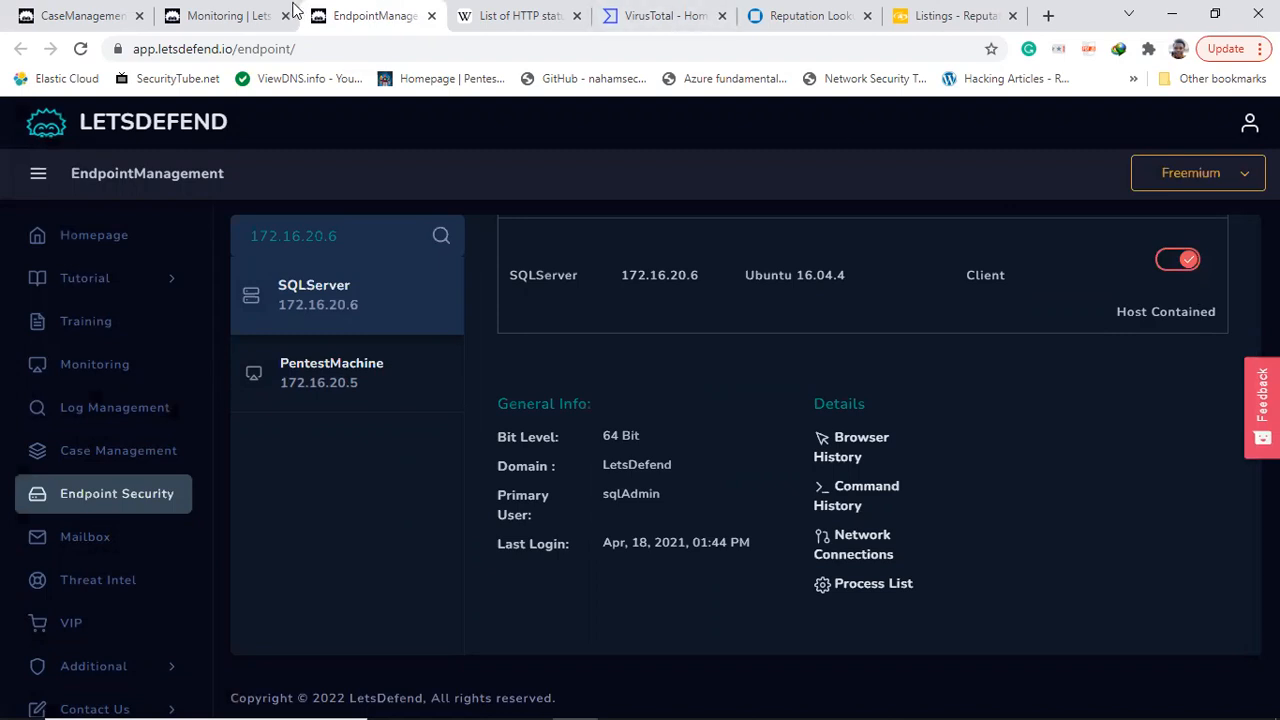
- Return to the case playbook and advance from Containment to the Add Artifacts form
click(215, 15)
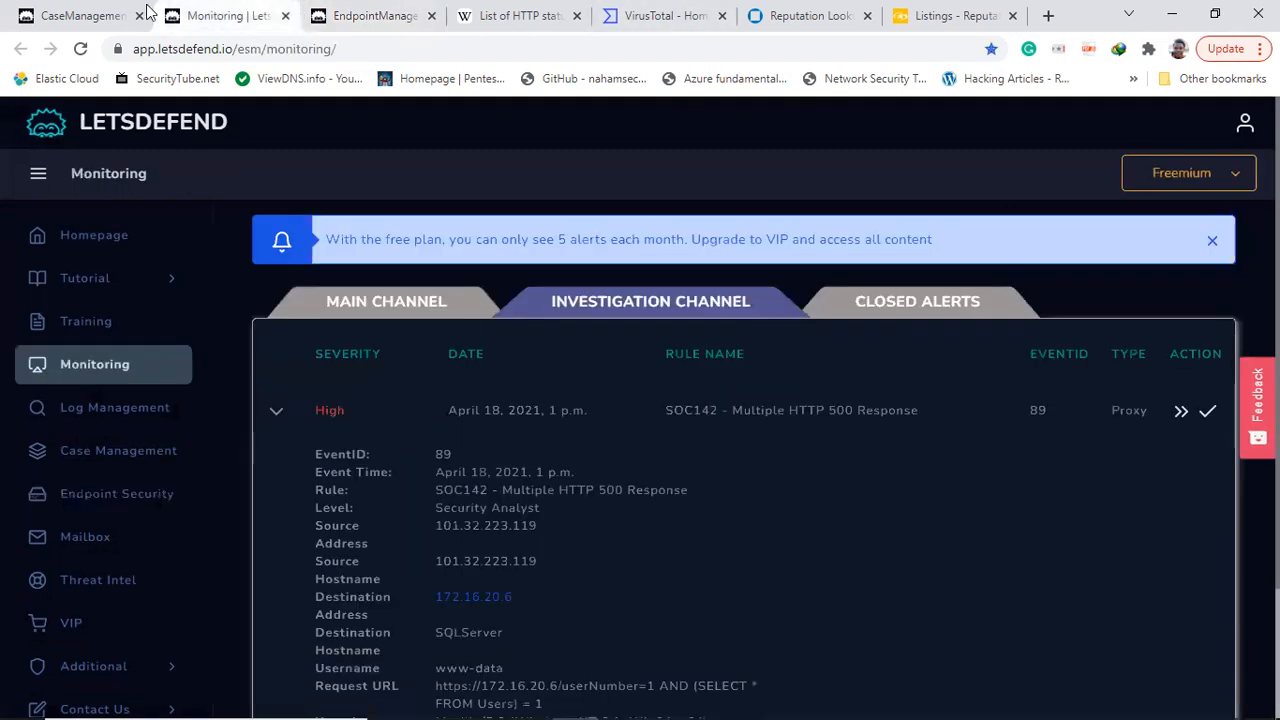
click(85, 15)
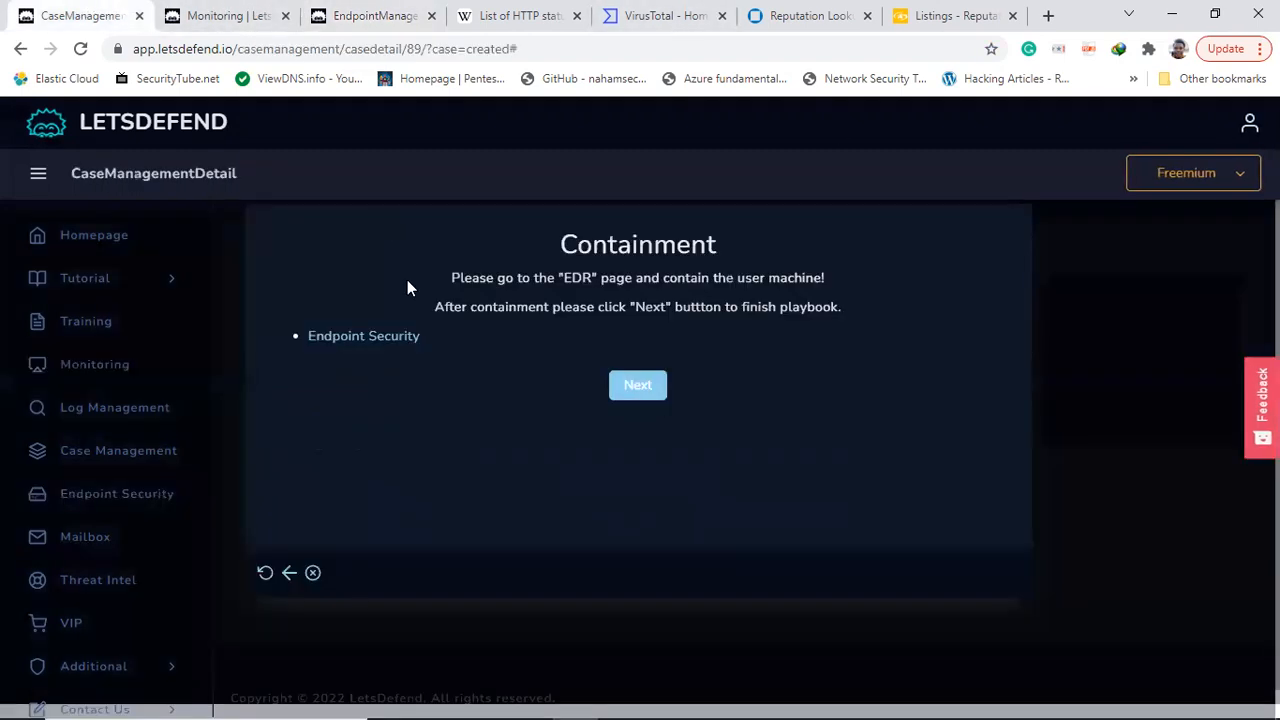
click(638, 388)
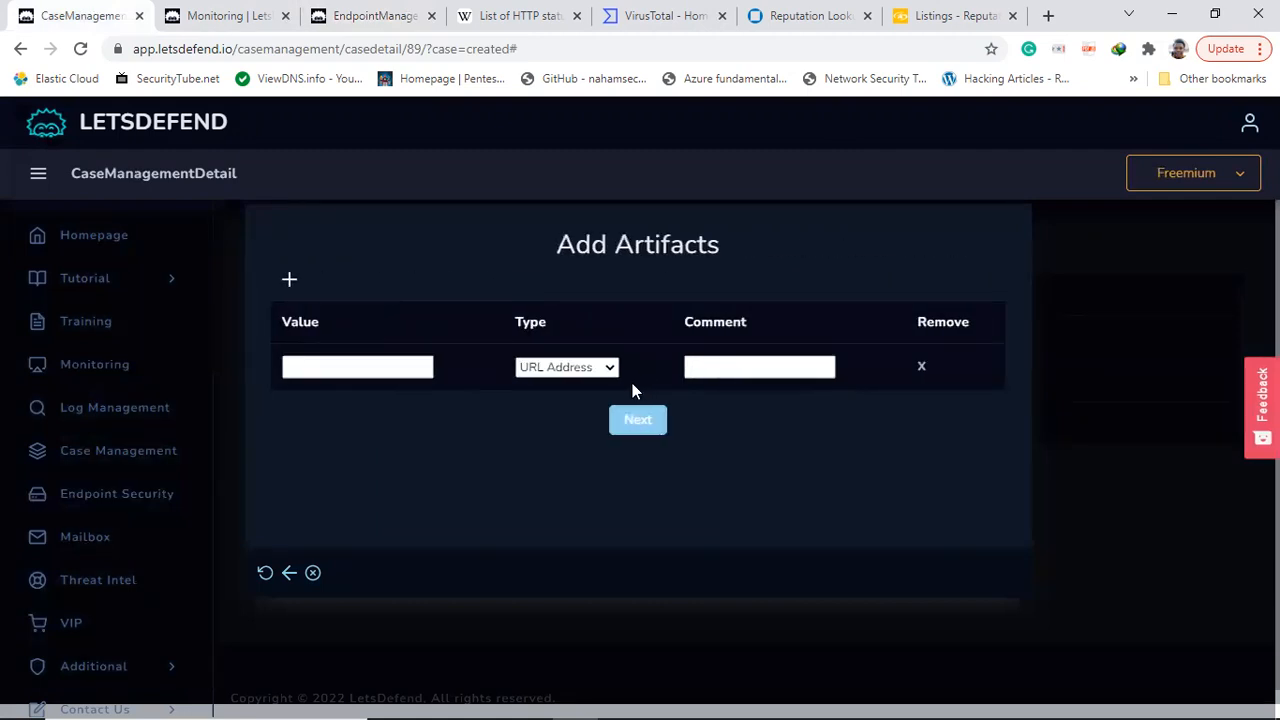
click(378, 366)
click(378, 366)
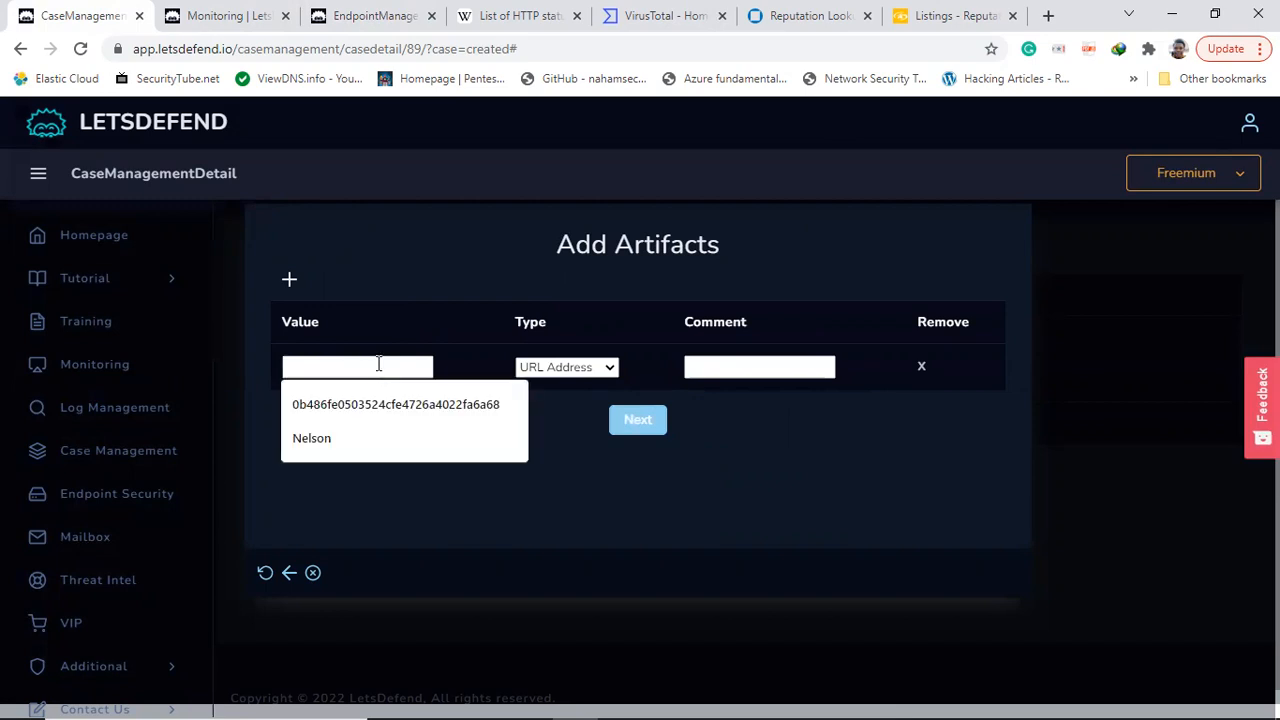
click(414, 259)
- Copy the source hostname 101.32.223.119 from the SOC142 alert details on the Monitoring page
click(212, 15)
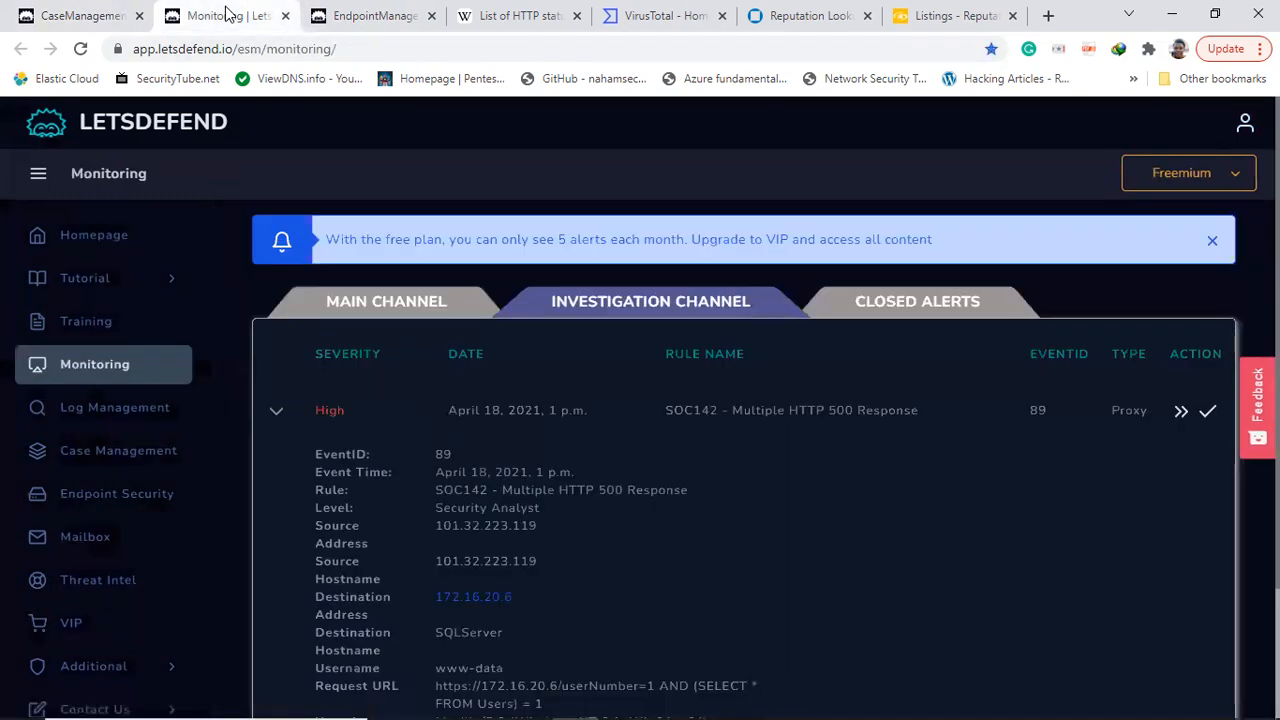
drag(540, 565, 438, 560)
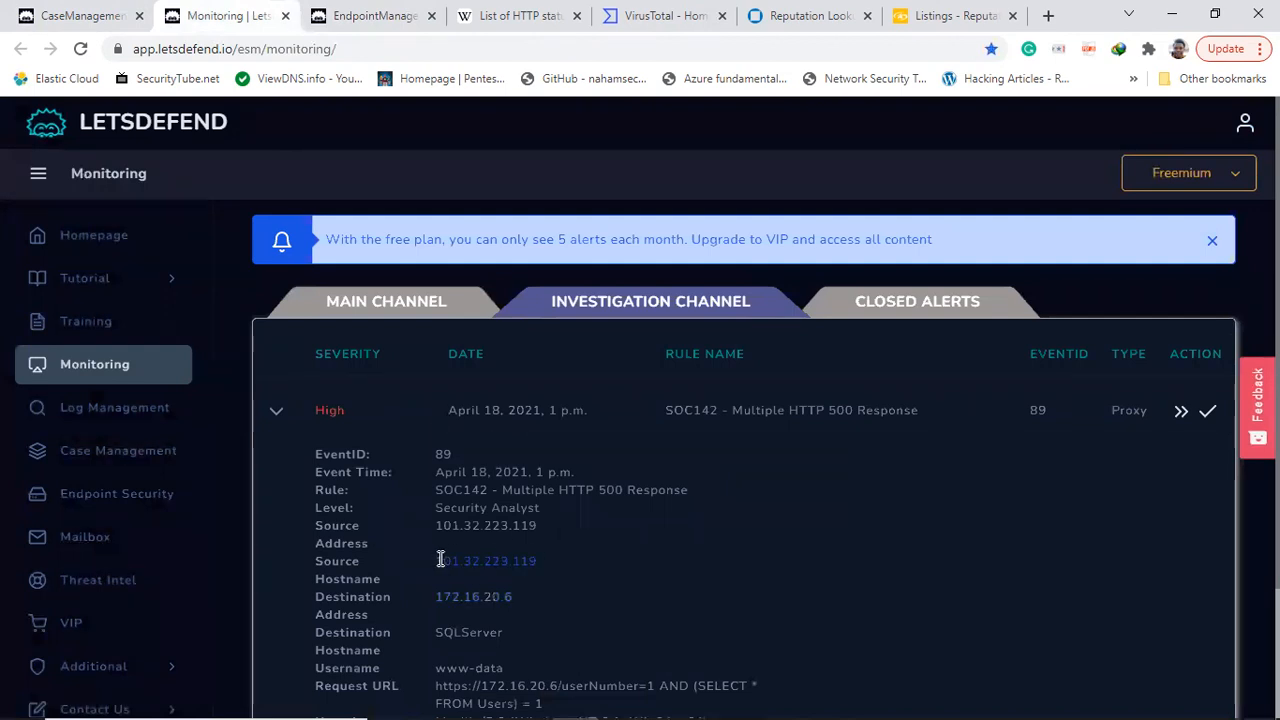
right_click(446, 568)
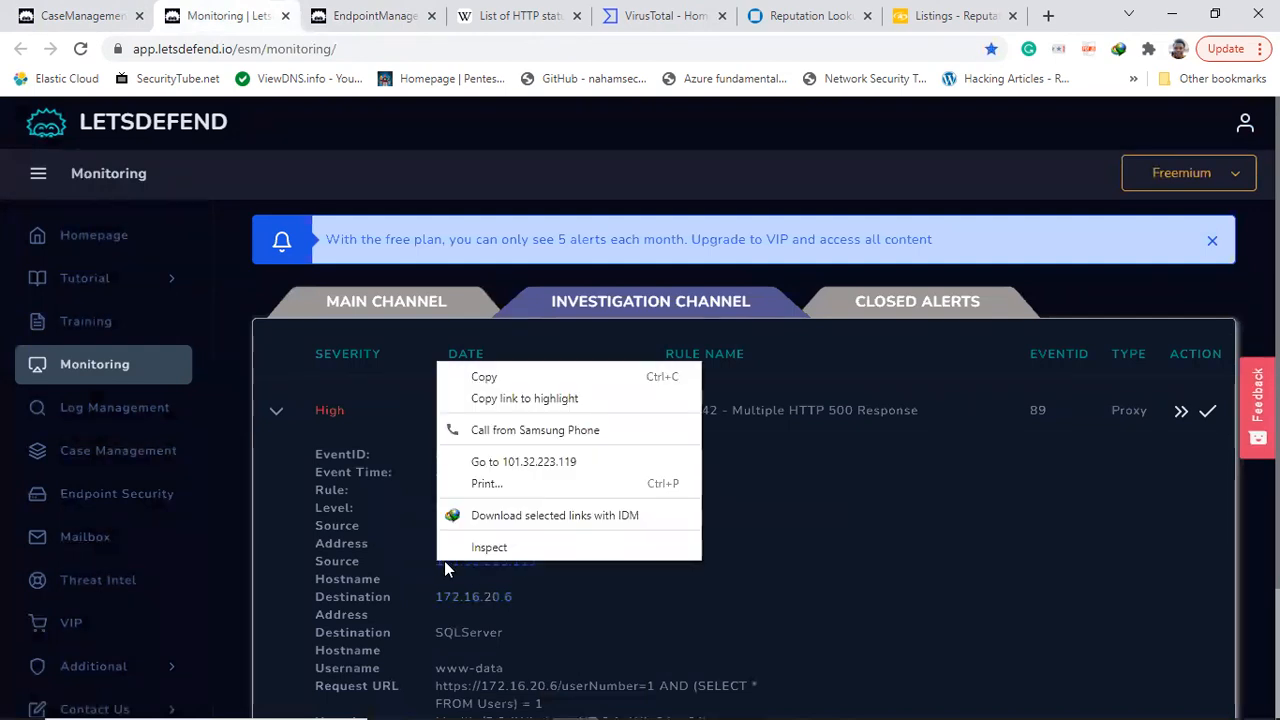
click(484, 376)
click(397, 18)
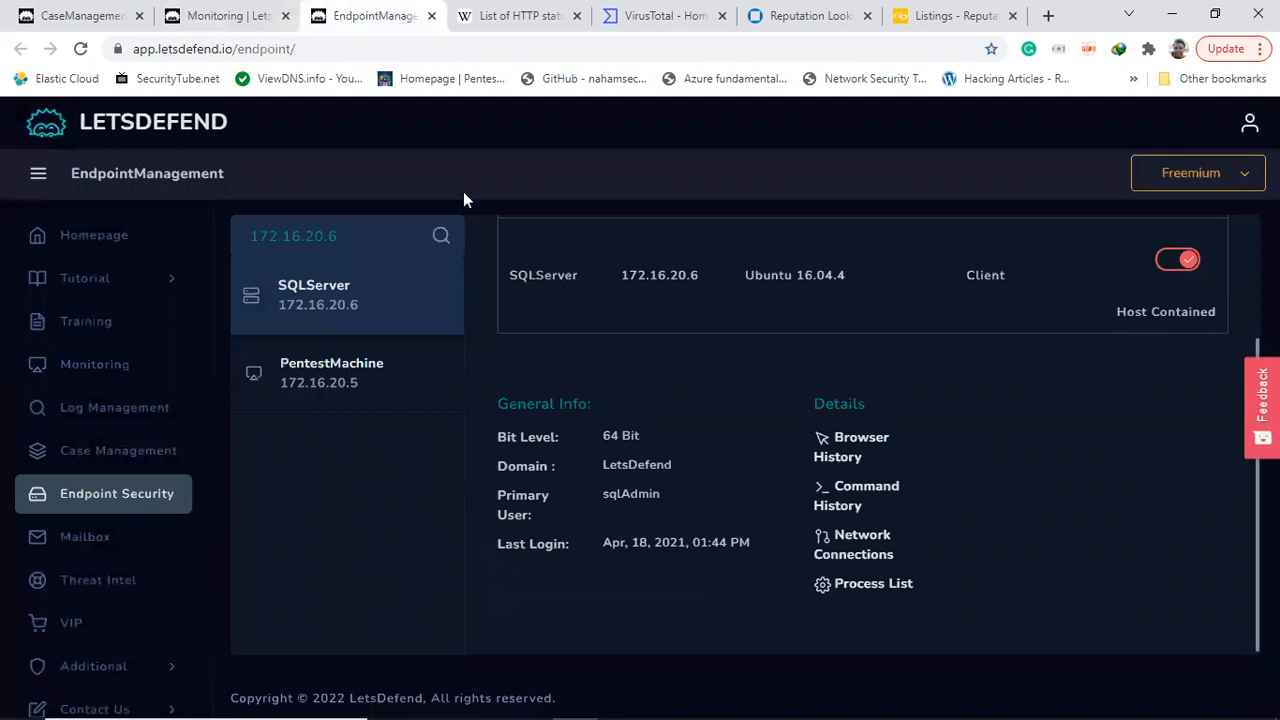
click(265, 12)
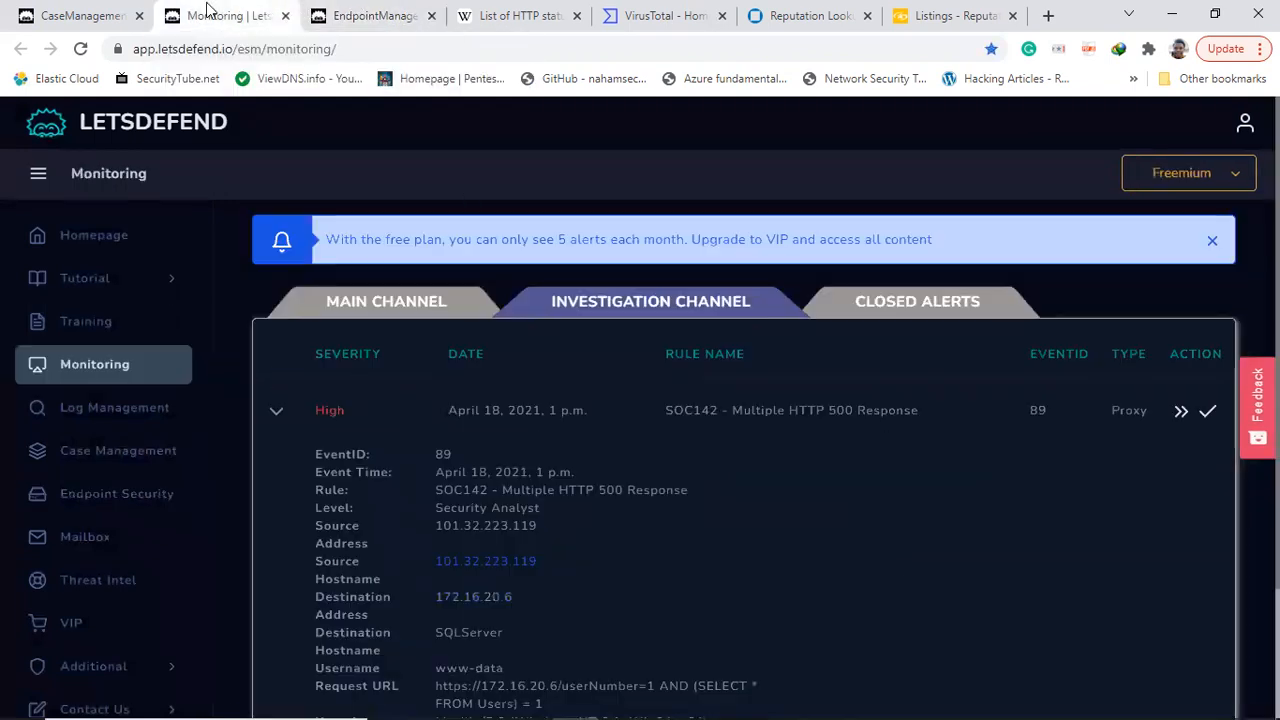
- Return to the case playbook and fill in artifact 101.32.223.119 with type IP Address and comment "from HK"
click(80, 16)
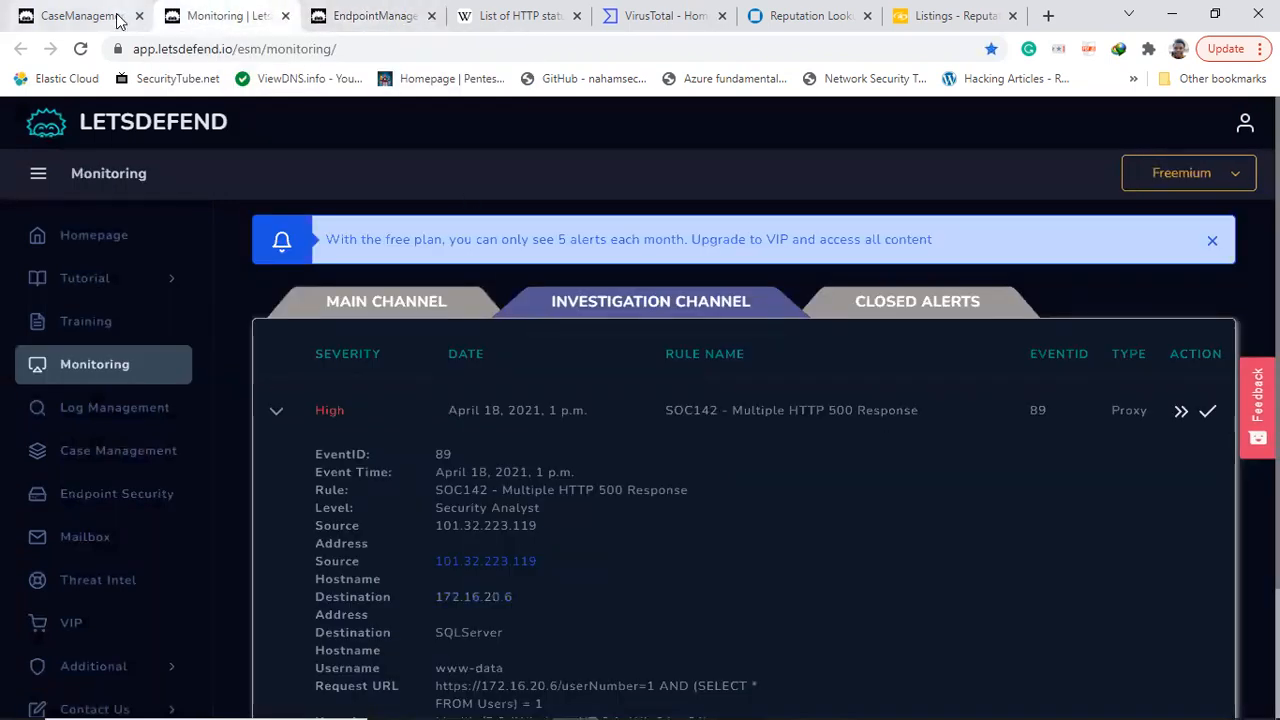
click(331, 366)
key(ctrl+v)
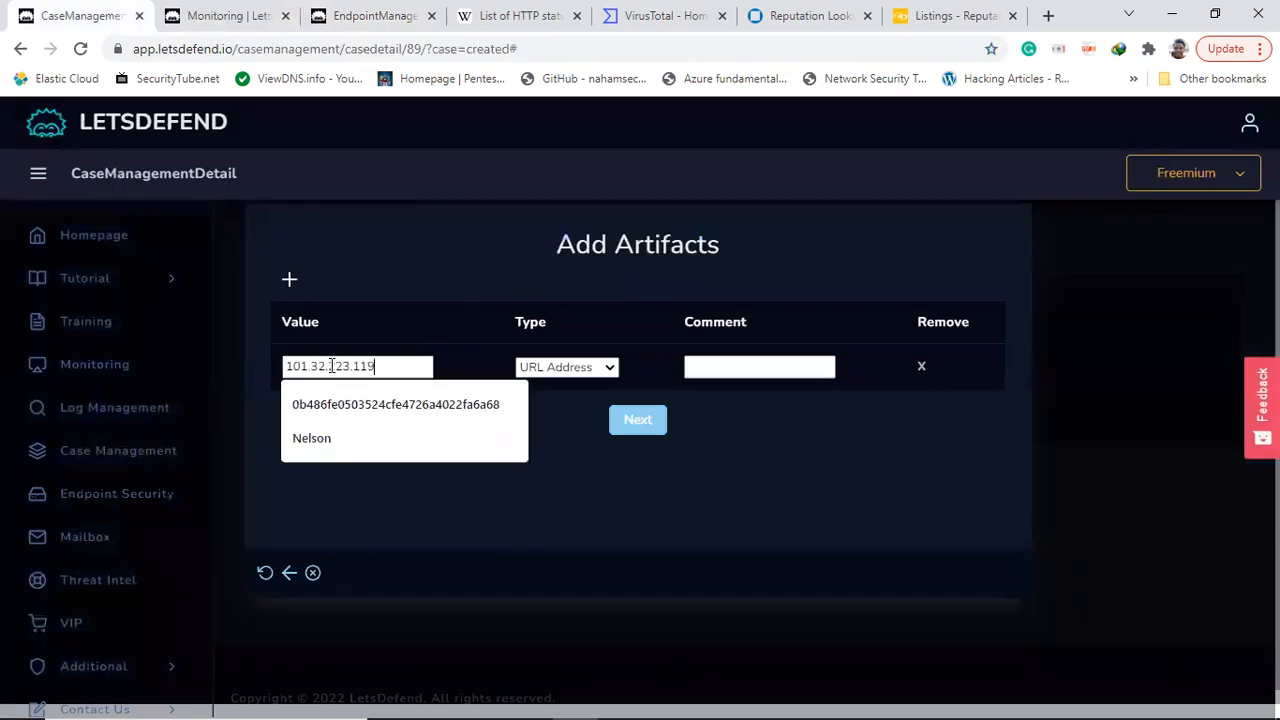
click(587, 368)
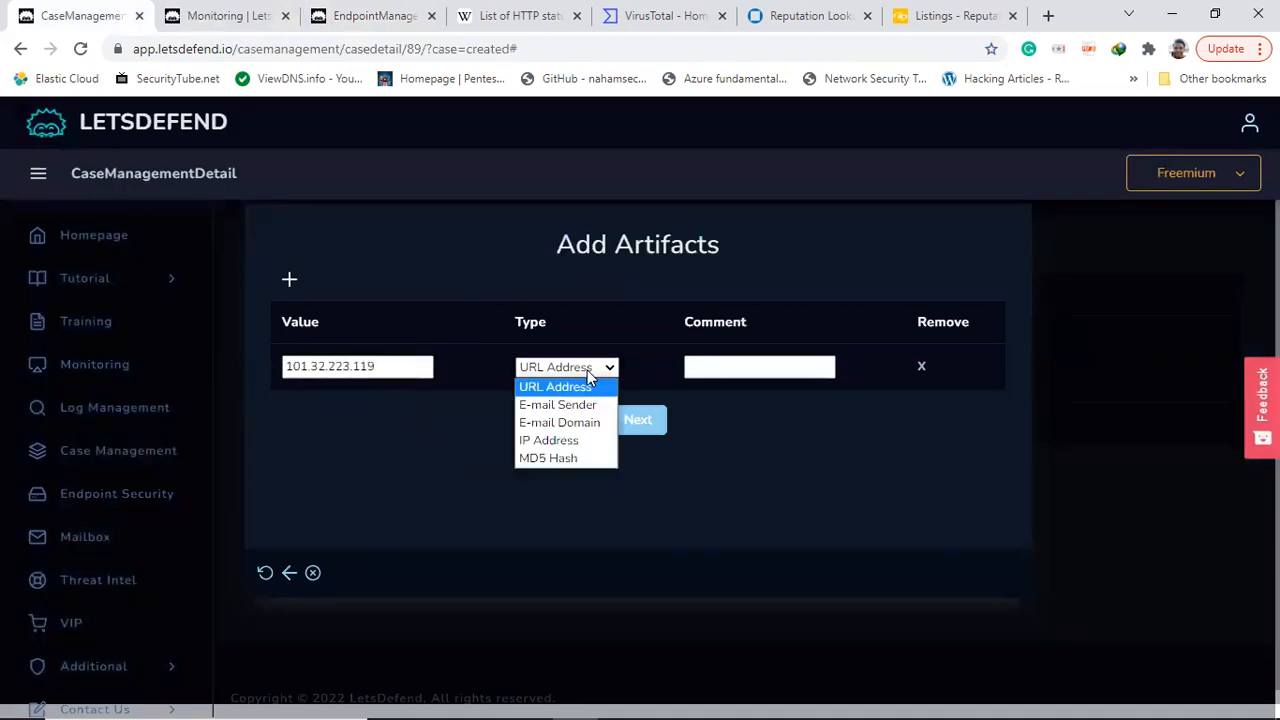
click(548, 440)
click(736, 364)
click(736, 364)
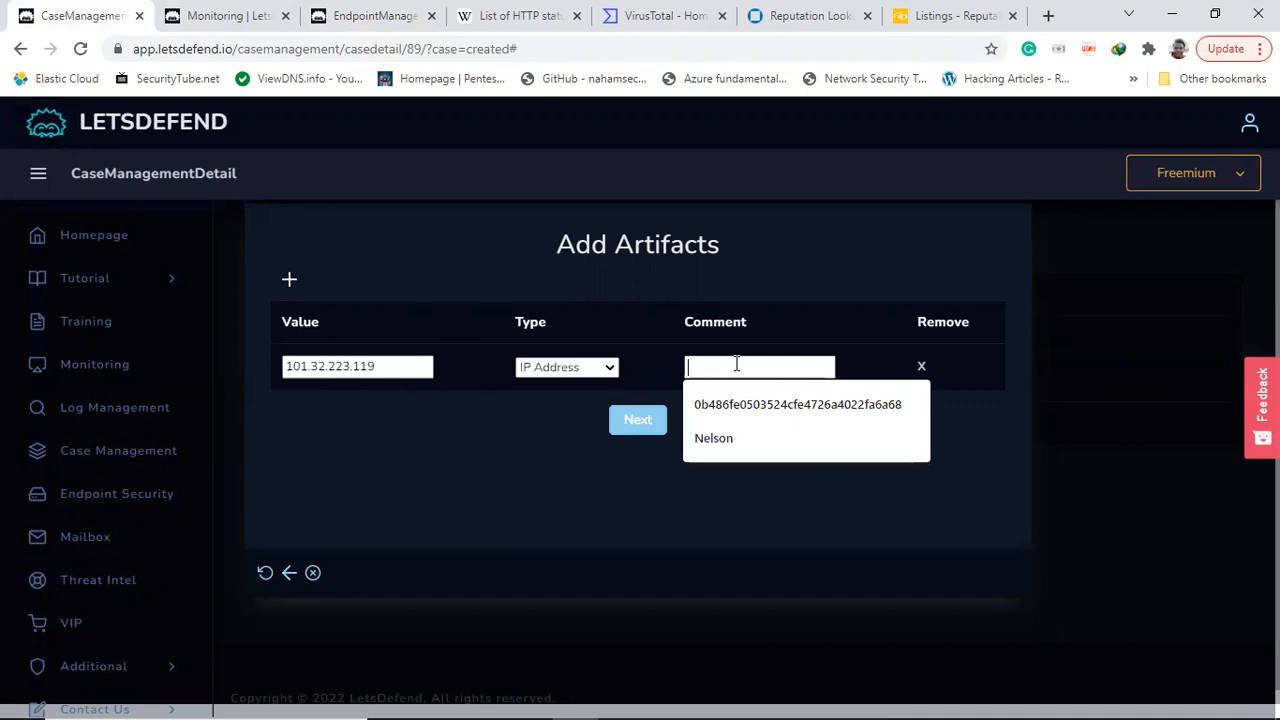
text(fr)
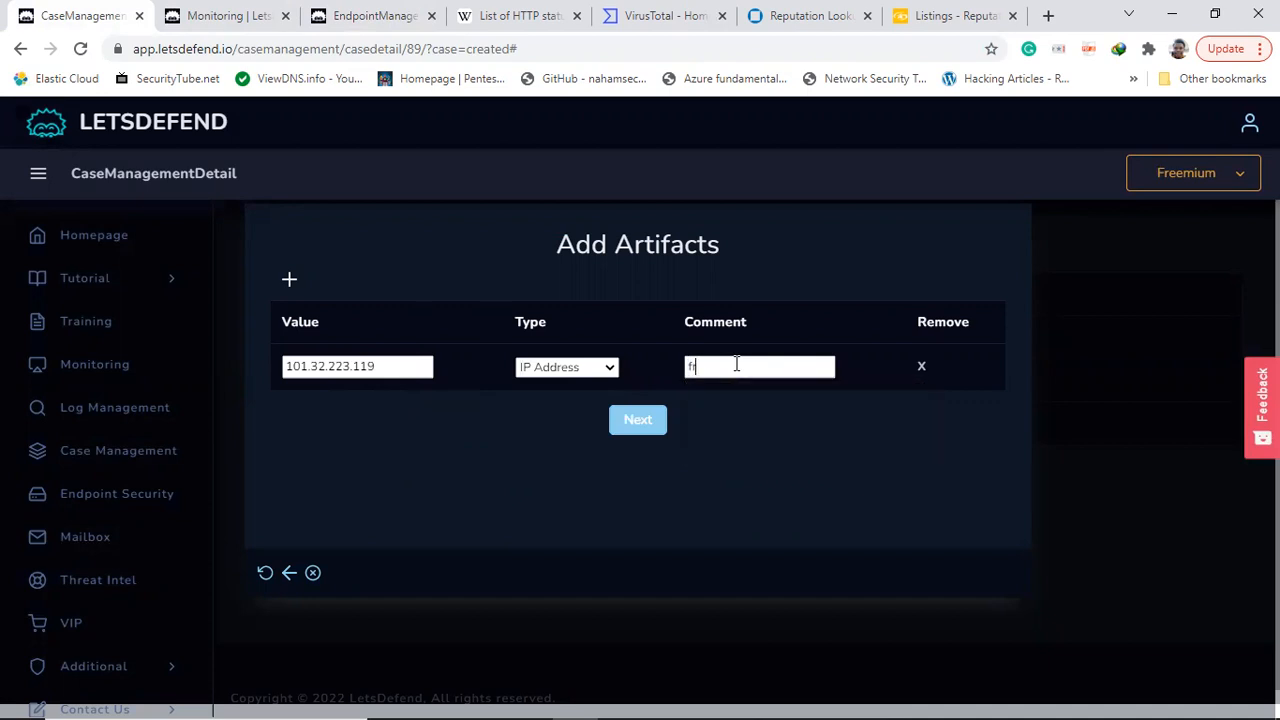
text(om HK)
- Advance to the Analyst Note, go back to the Add Artifacts form, and add a second artifact row
click(636, 421)
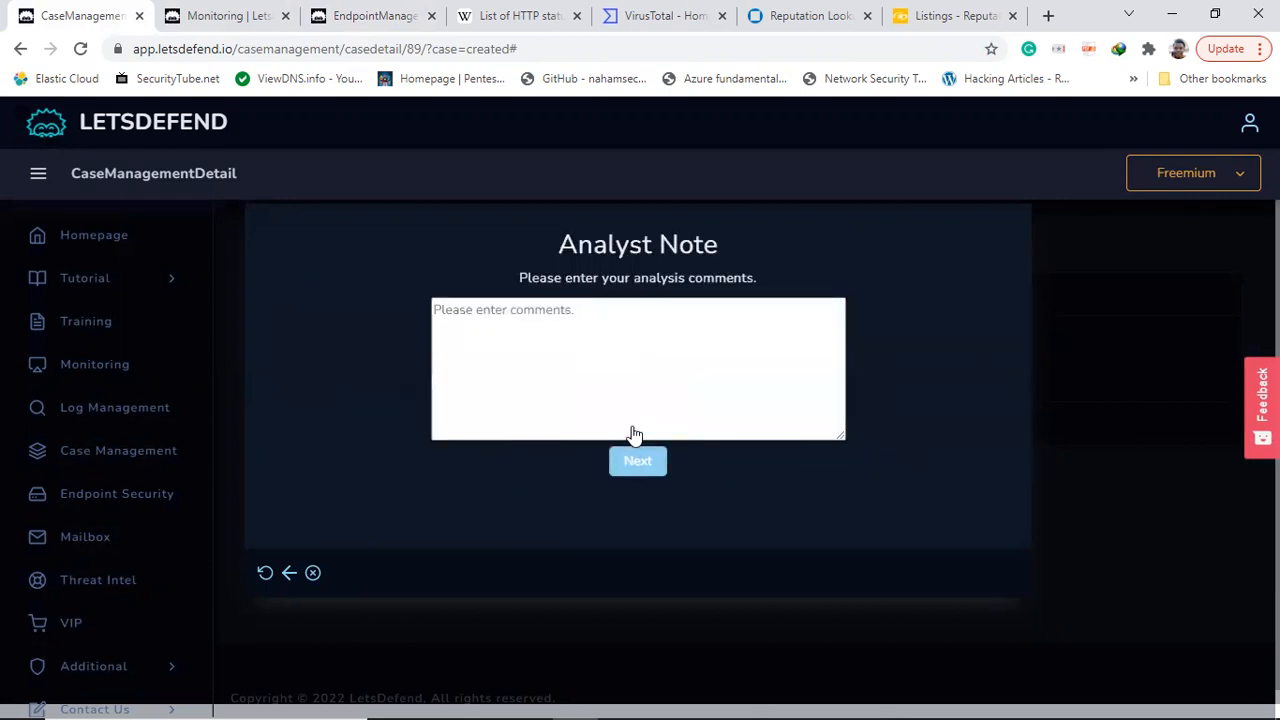
click(289, 572)
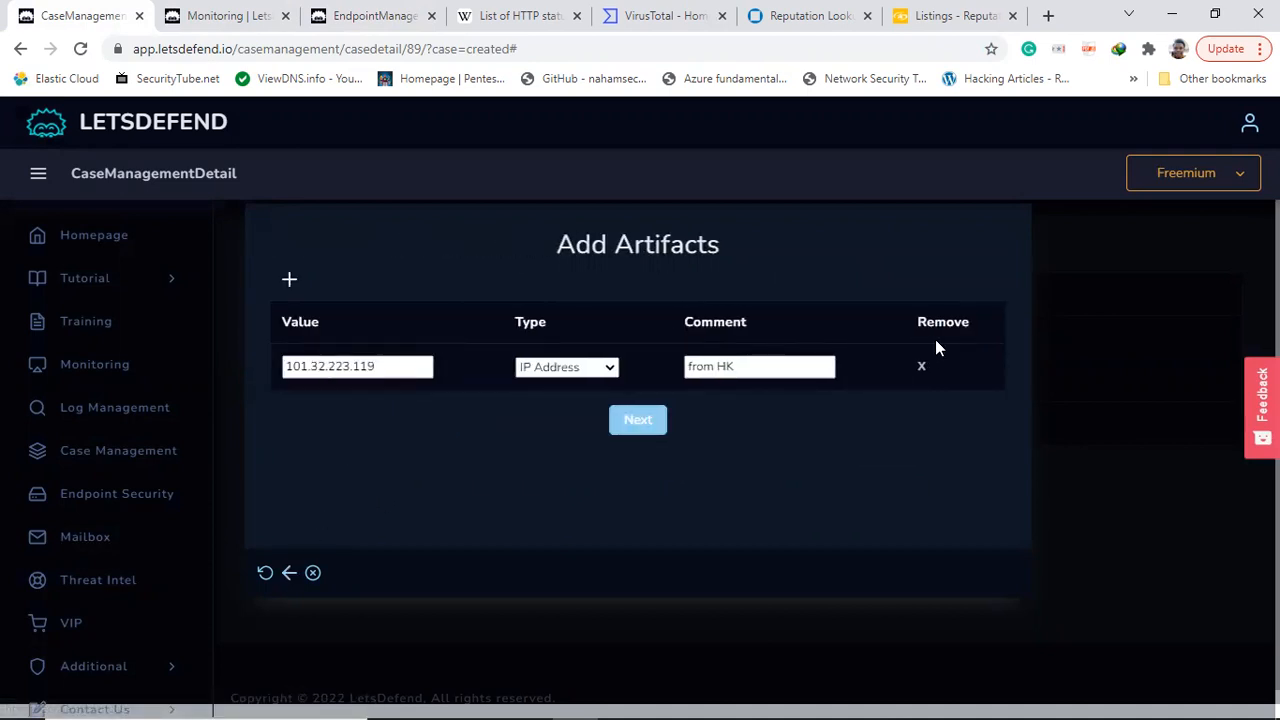
click(289, 279)
click(352, 420)
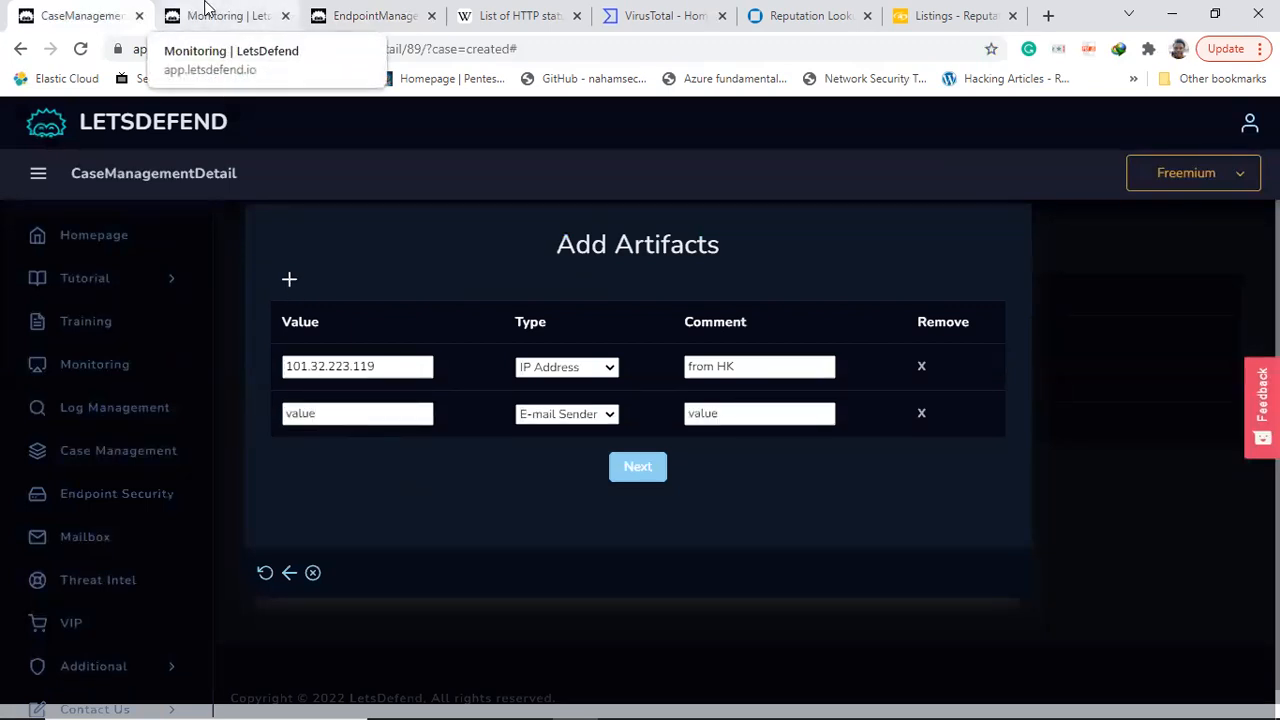
- Open Log Management in a new browser tab from the Monitoring page and search the logs for 101.32.223.119
click(221, 26)
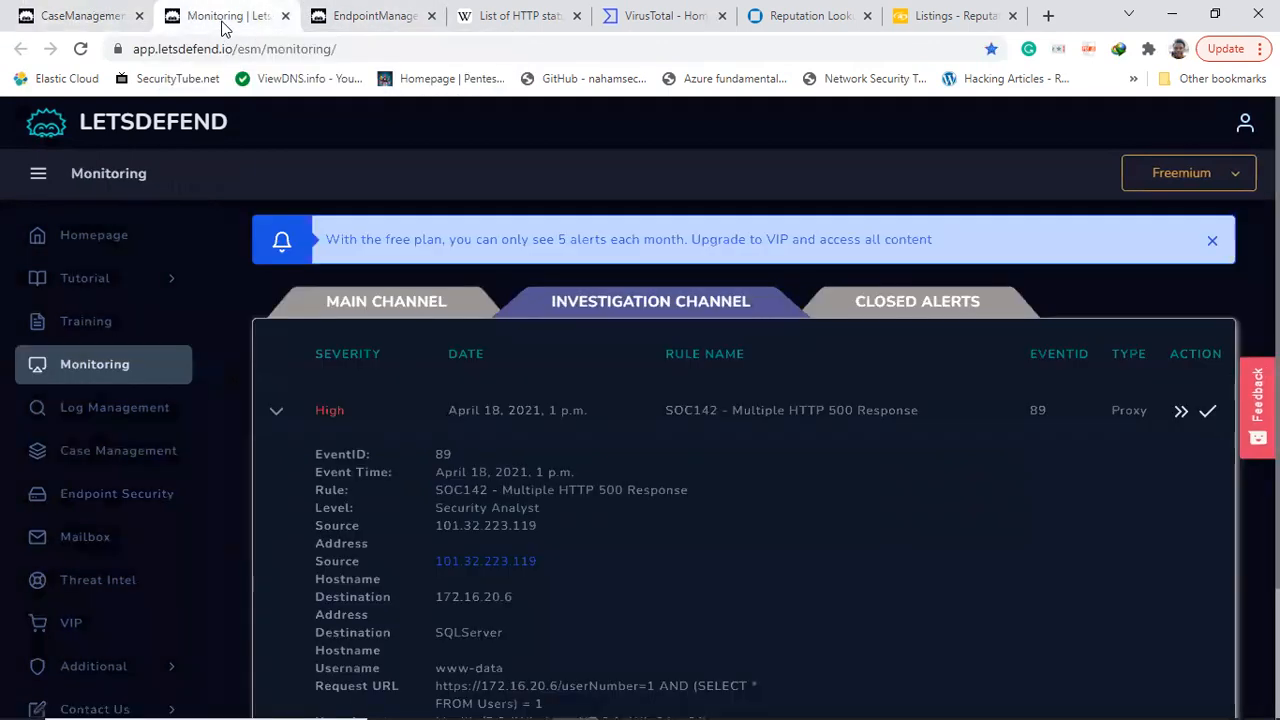
right_click(131, 414)
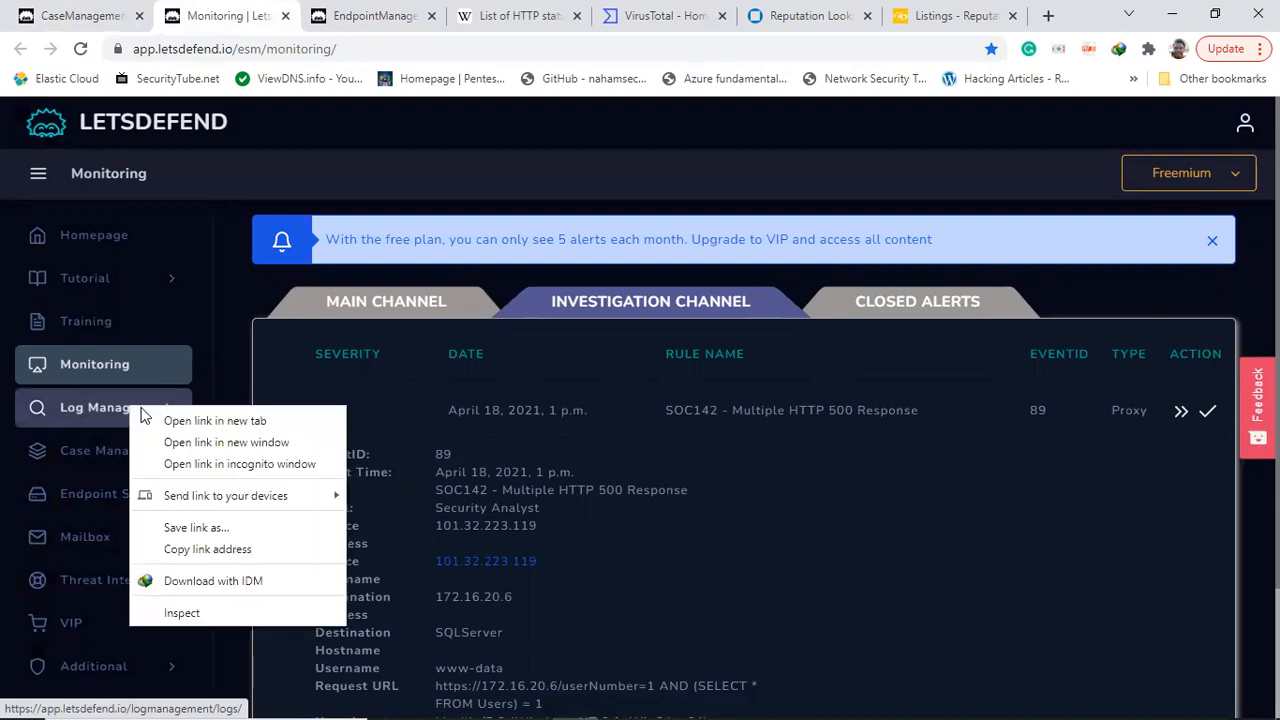
click(190, 419)
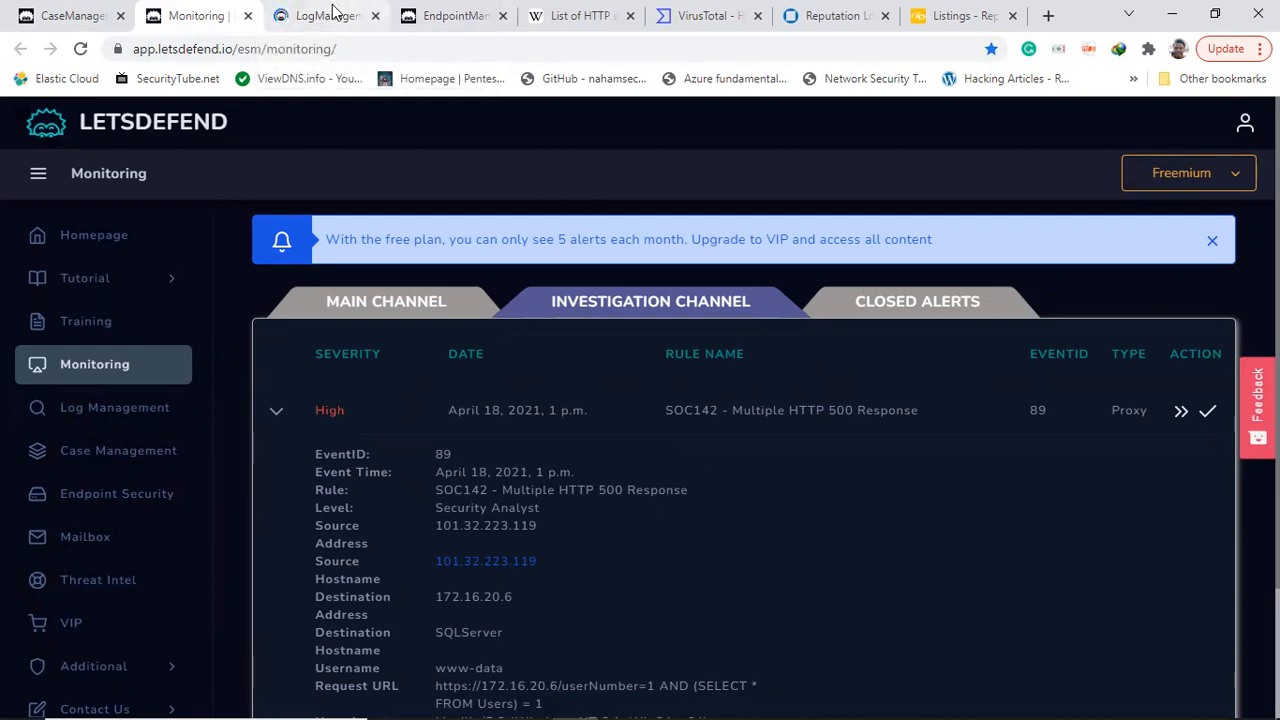
click(335, 12)
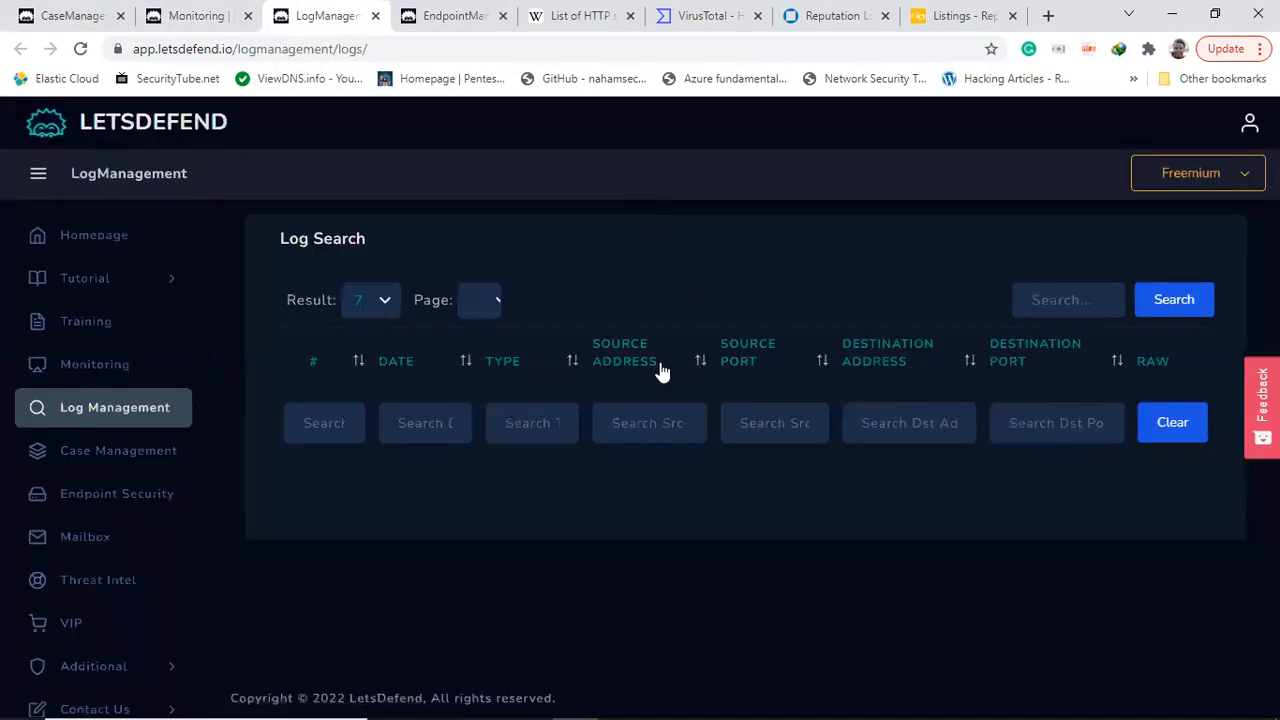
click(1035, 299)
key(ctrl+v)
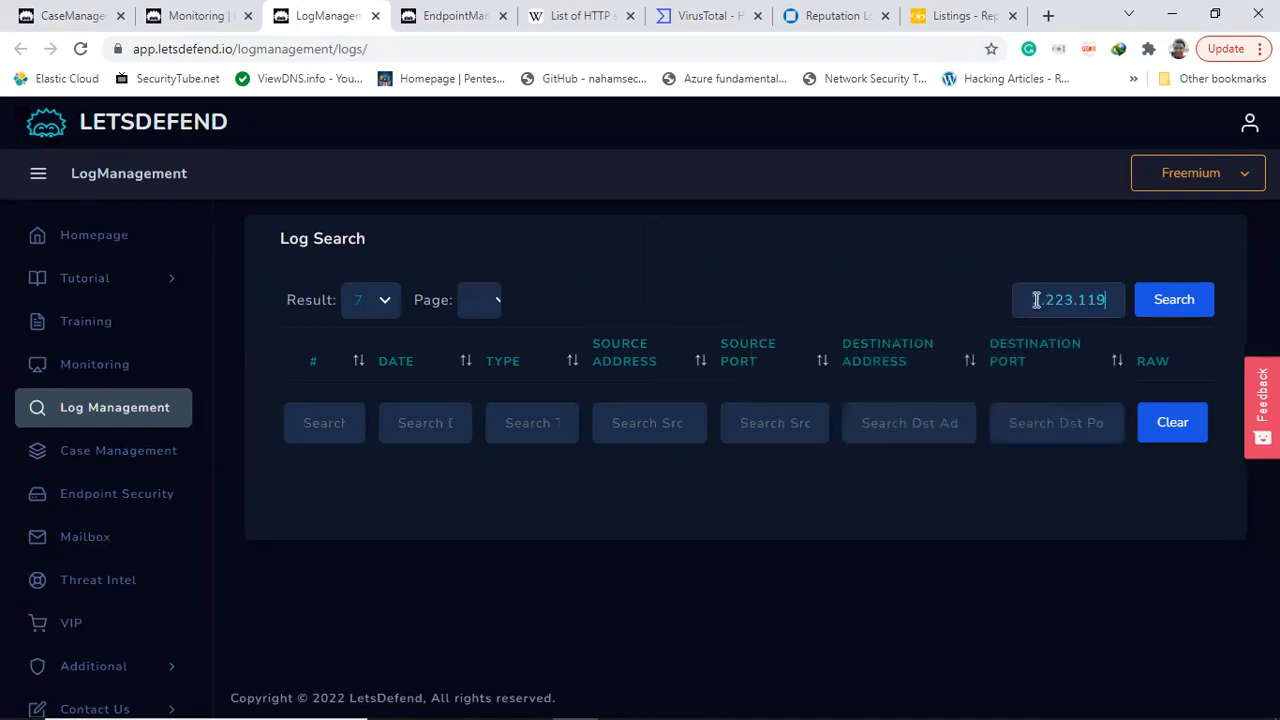
click(1172, 299)
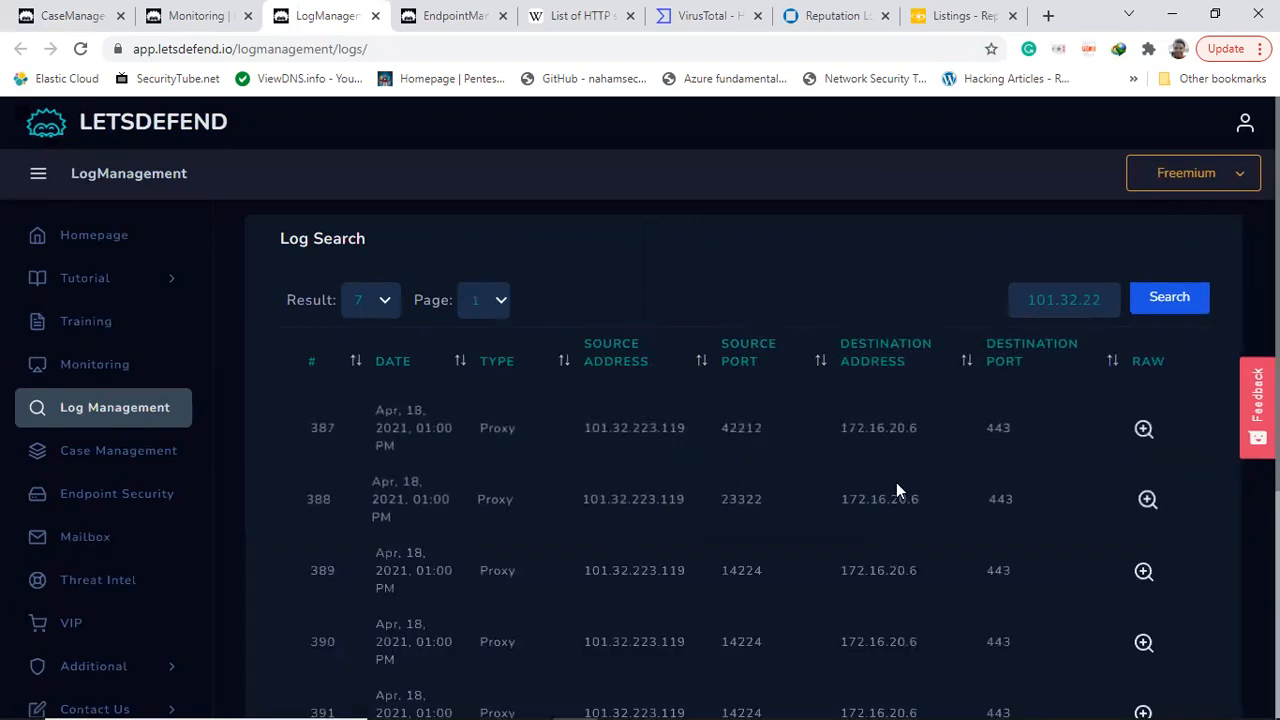
- Copy the request URL from log 387's raw entry into the second artifact row and set its type to URL Address
click(1147, 427)
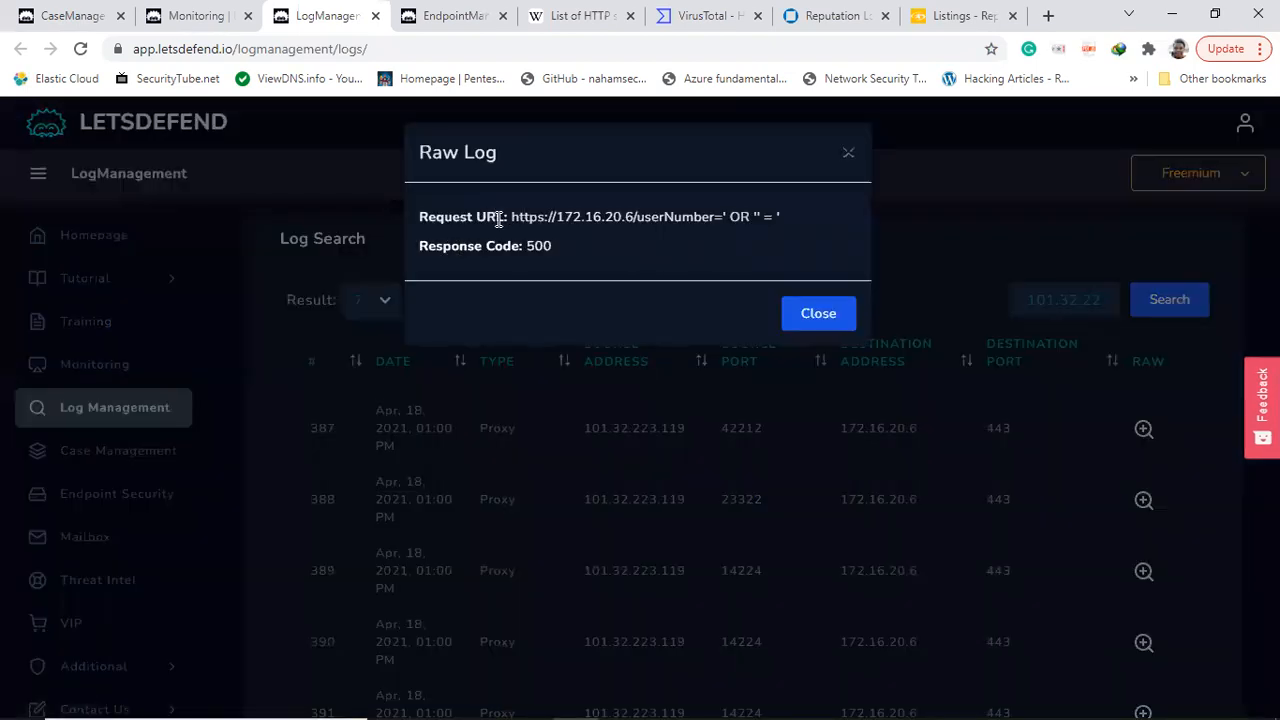
drag(511, 217, 768, 214)
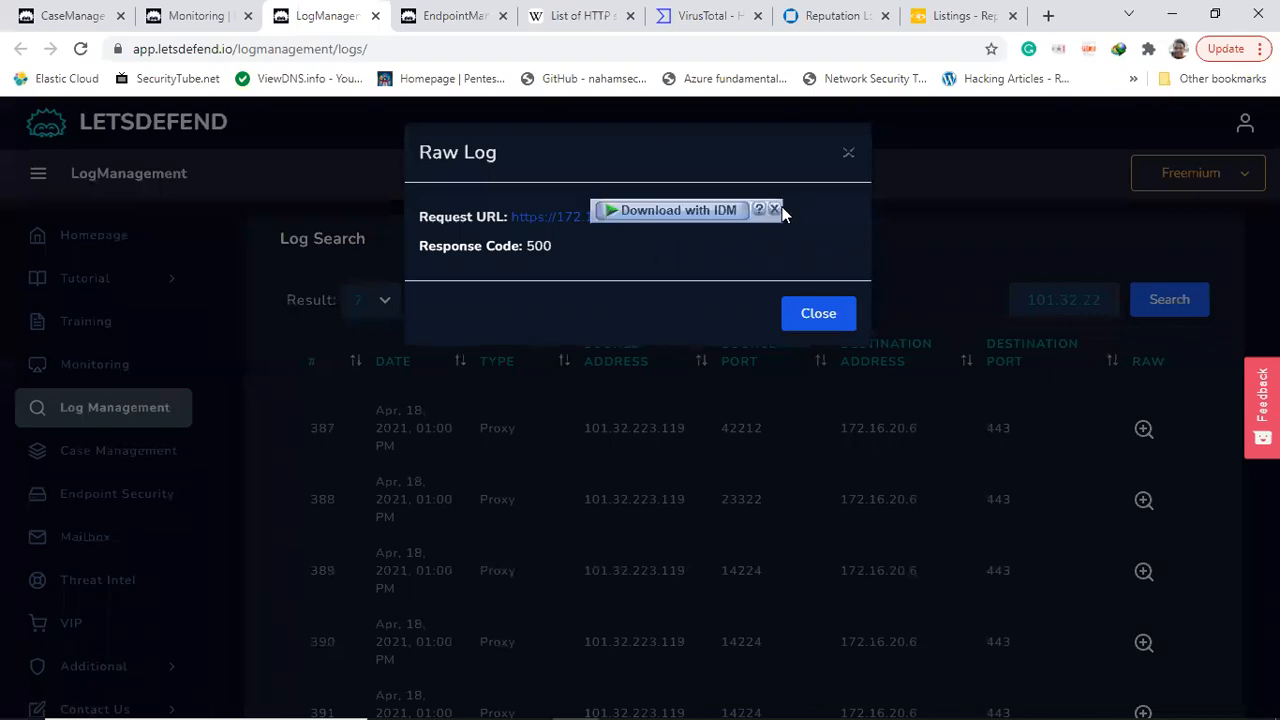
click(53, 12)
click(370, 405)
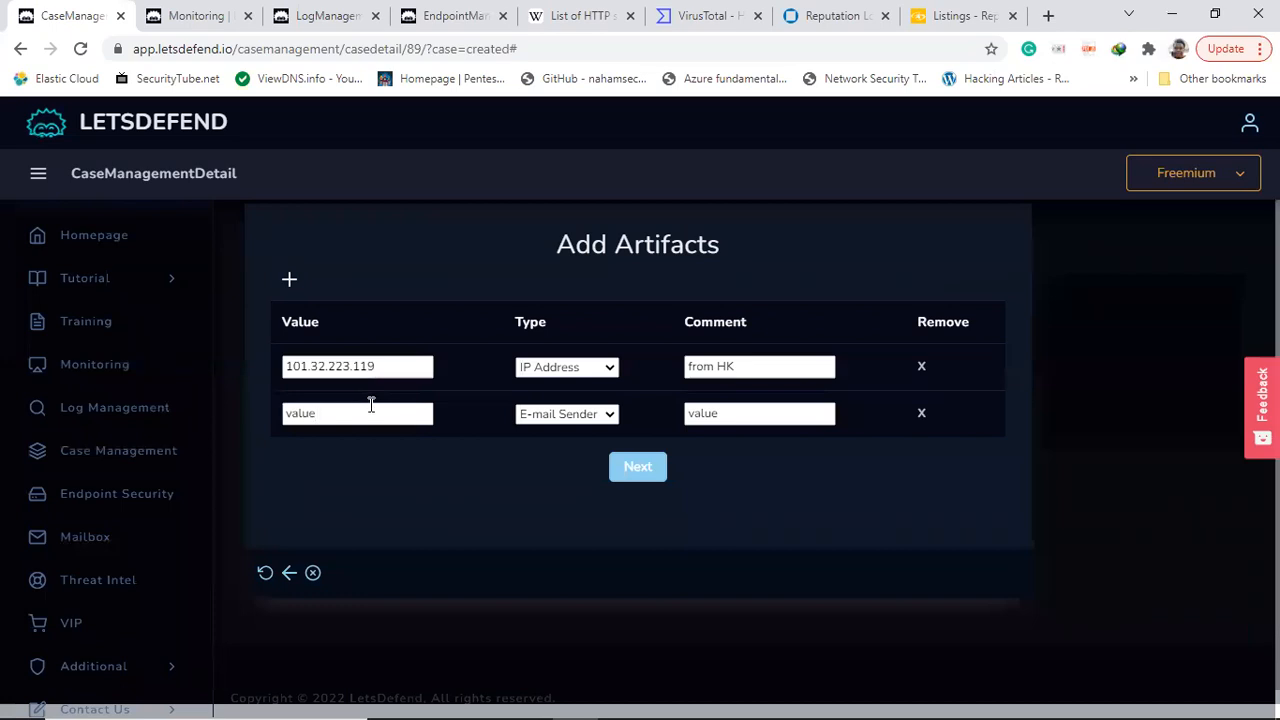
key(BackSpace)
key(BackSpace)
key(BackSpace)
key(ctrl+v)
click(586, 414)
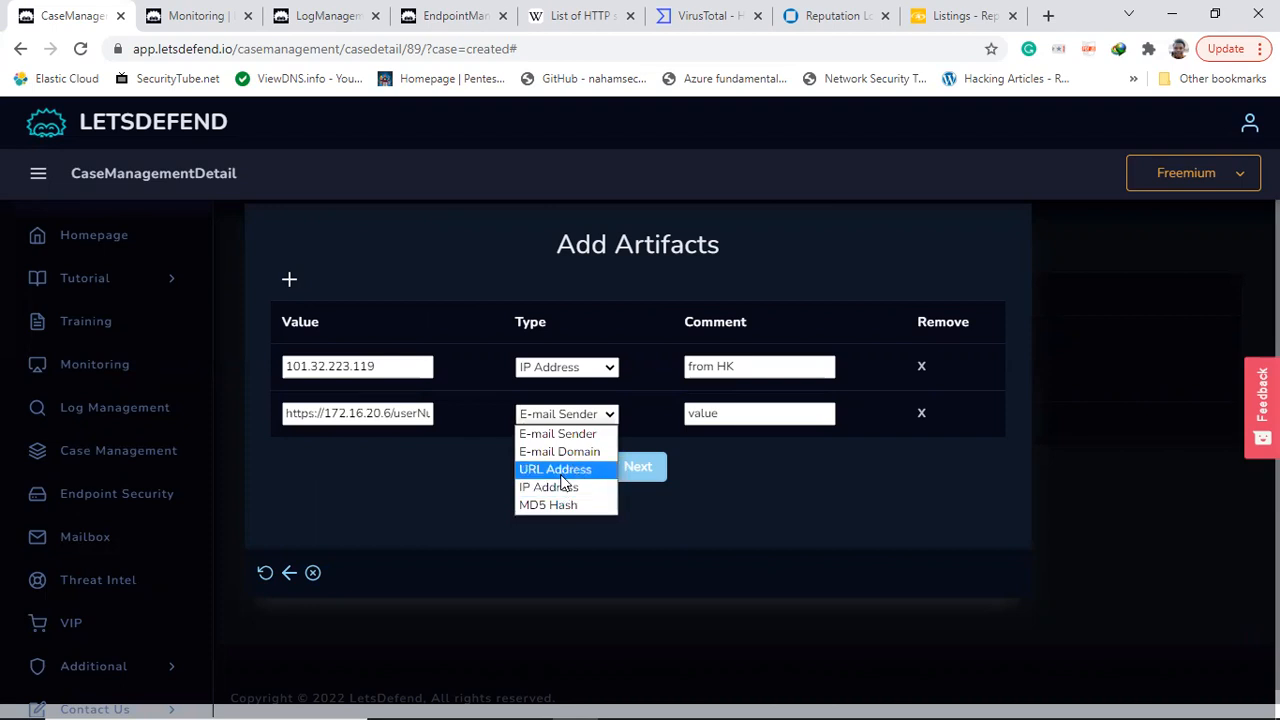
click(561, 470)
- Set the second artifact's comment to "malicious url with sql injection"
click(714, 414)
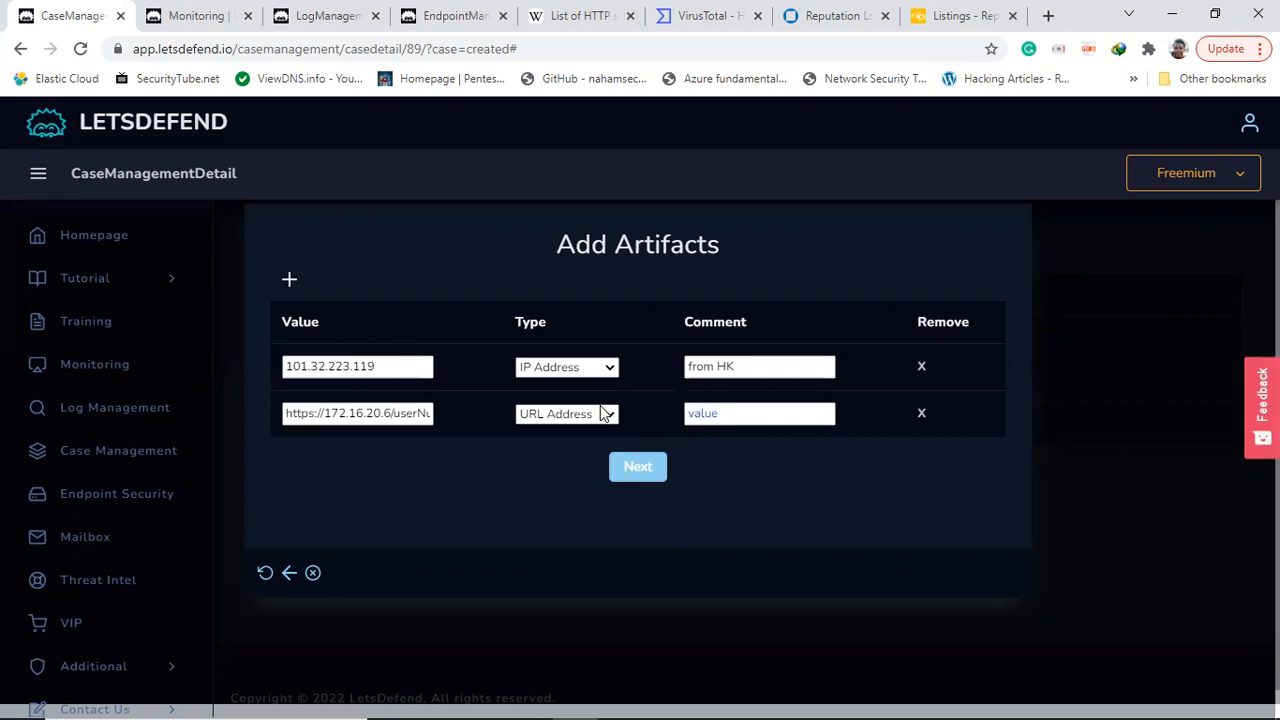
text(maliciou)
text(s url with sql)
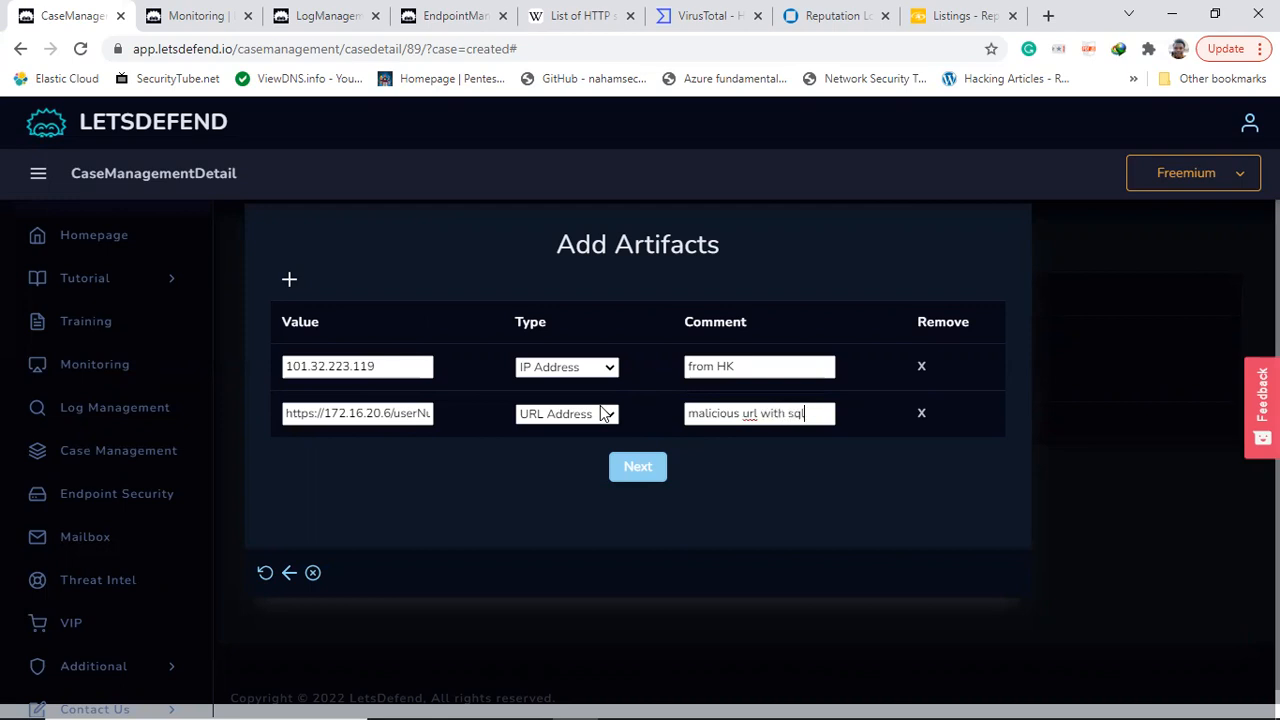
text( injection)
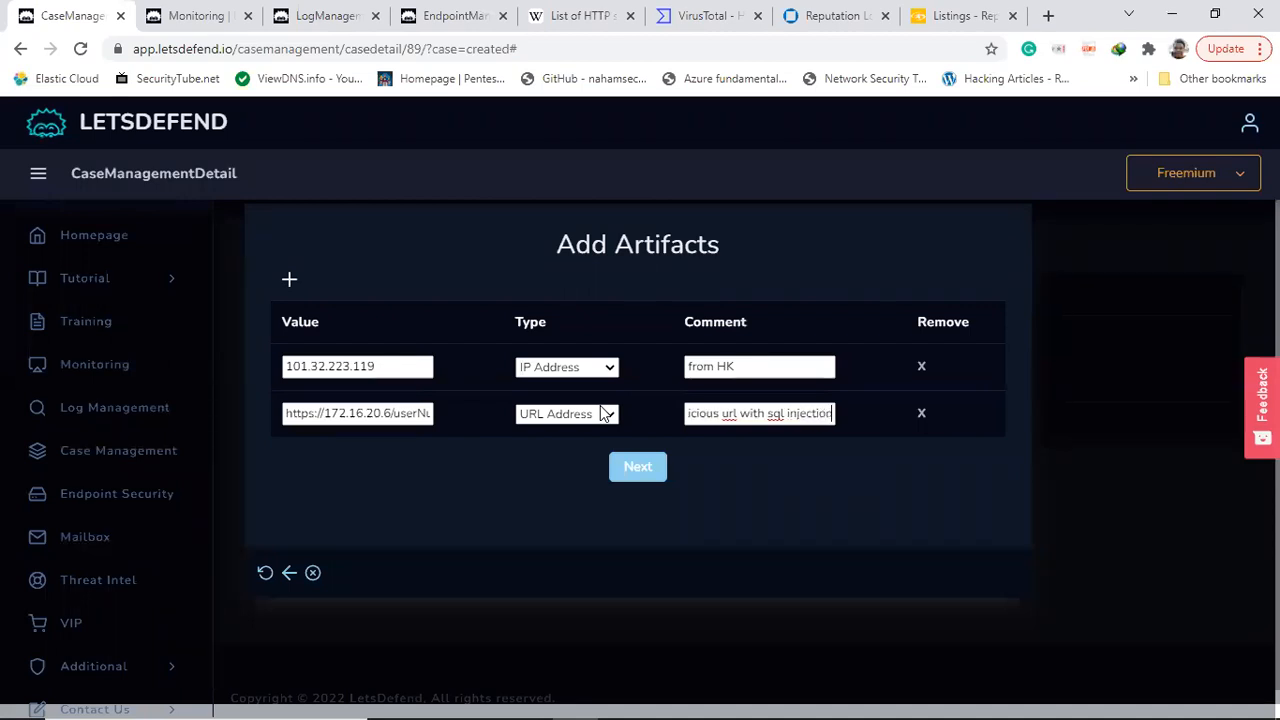
- Add a third artifact row, and copy the request URL containing "UNION SELECT 1 INTO @,@" from its raw log
click(288, 281)
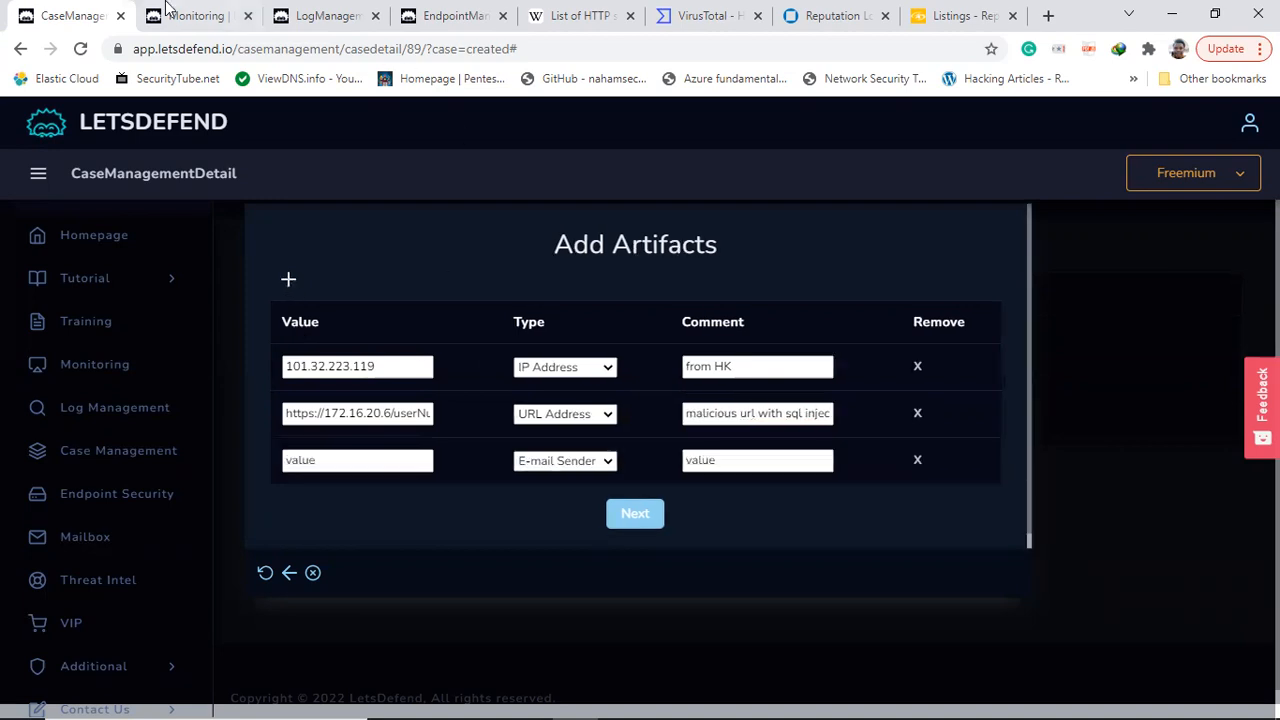
click(192, 16)
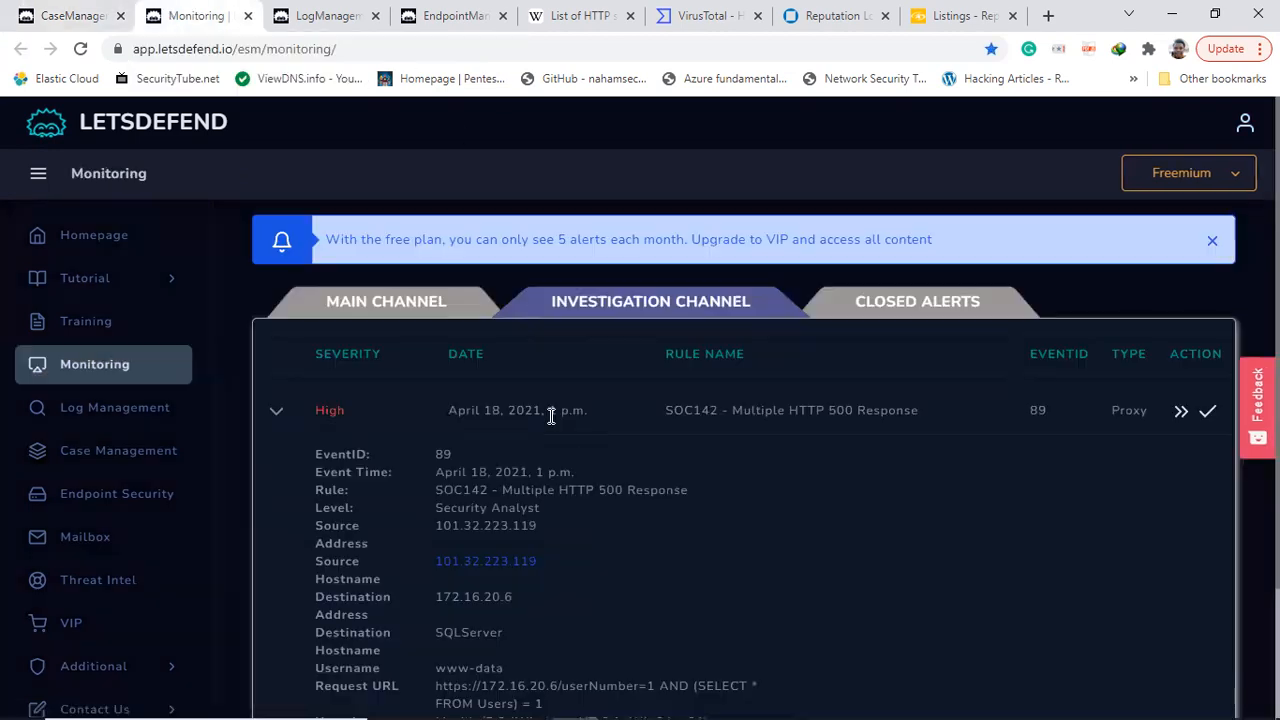
click(349, 12)
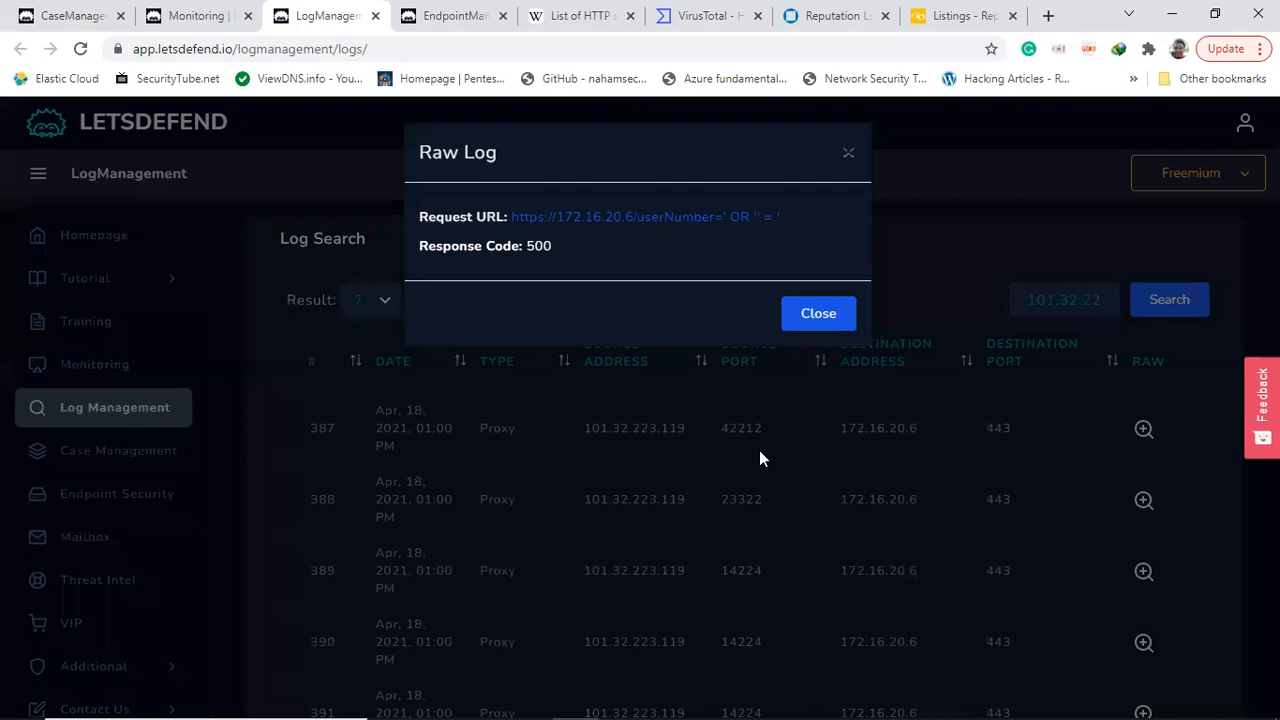
click(829, 320)
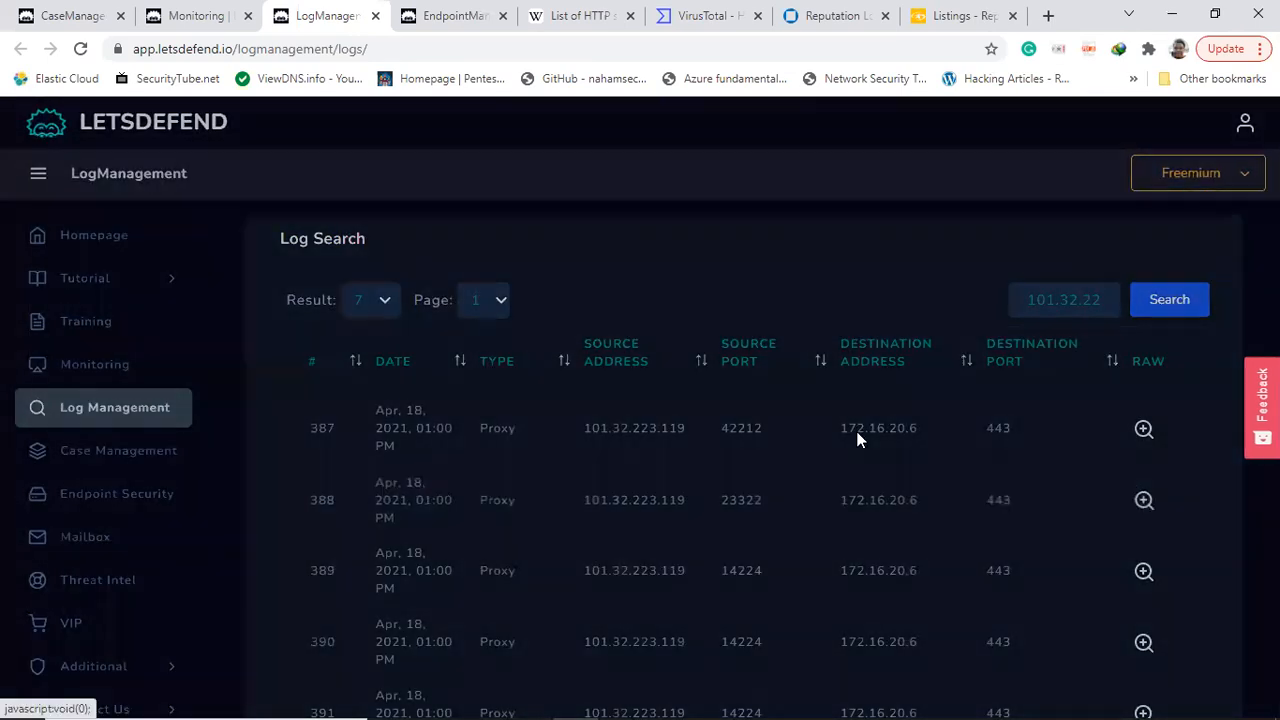
drag(511, 217, 523, 229)
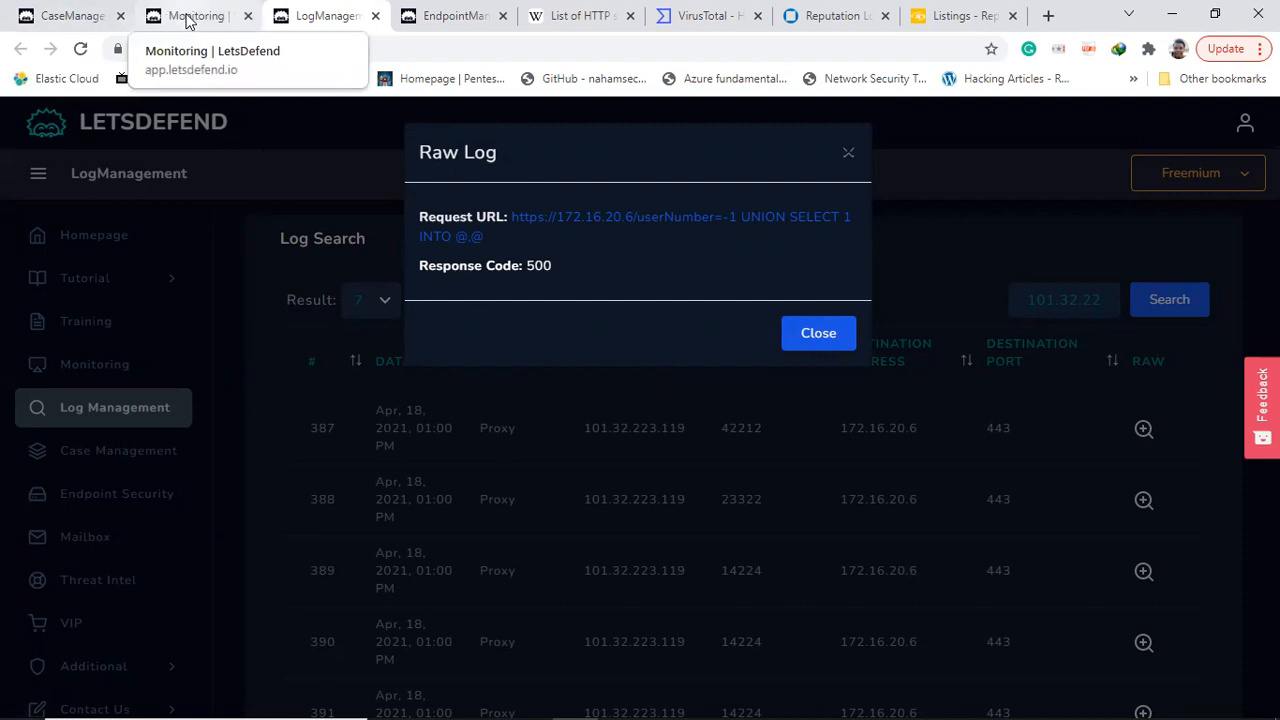
- Replace the third artifact's placeholder value with the copied UNION SELECT request URL and set its type to URL Address
click(70, 15)
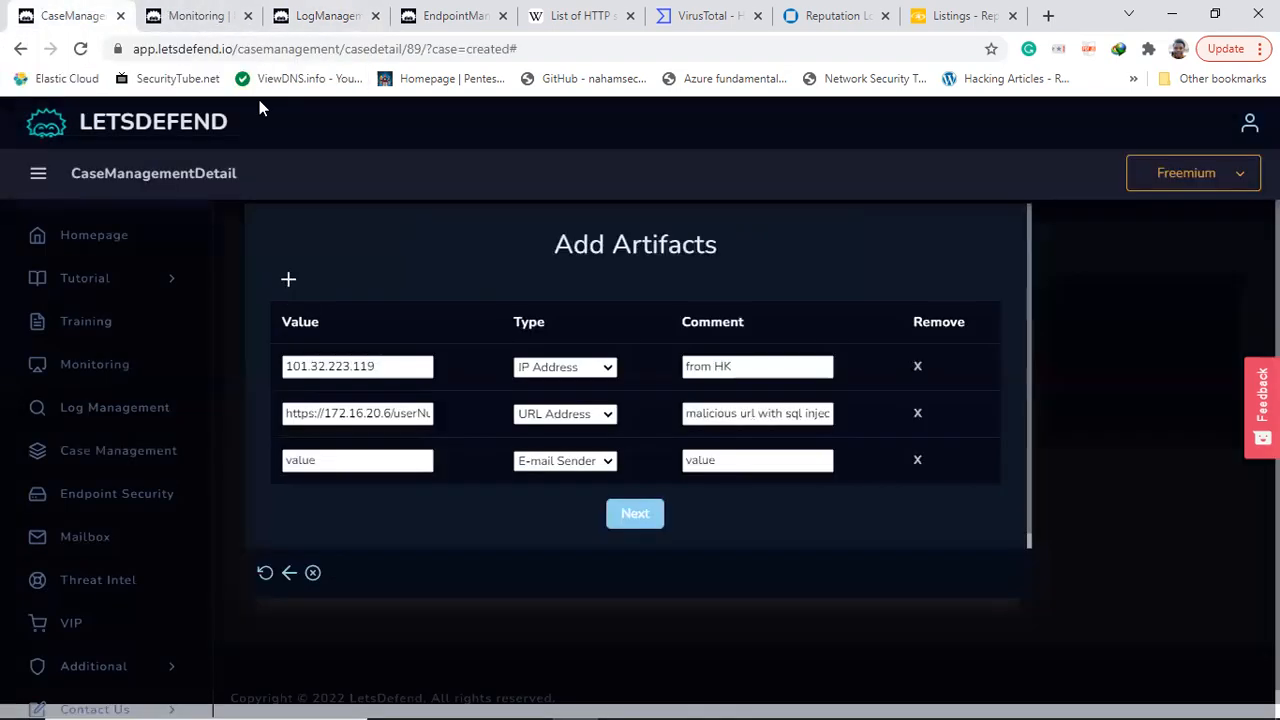
click(354, 461)
key(BackSpace)
key(BackSpace)
key(BackSpace)
key(ctrl+v)
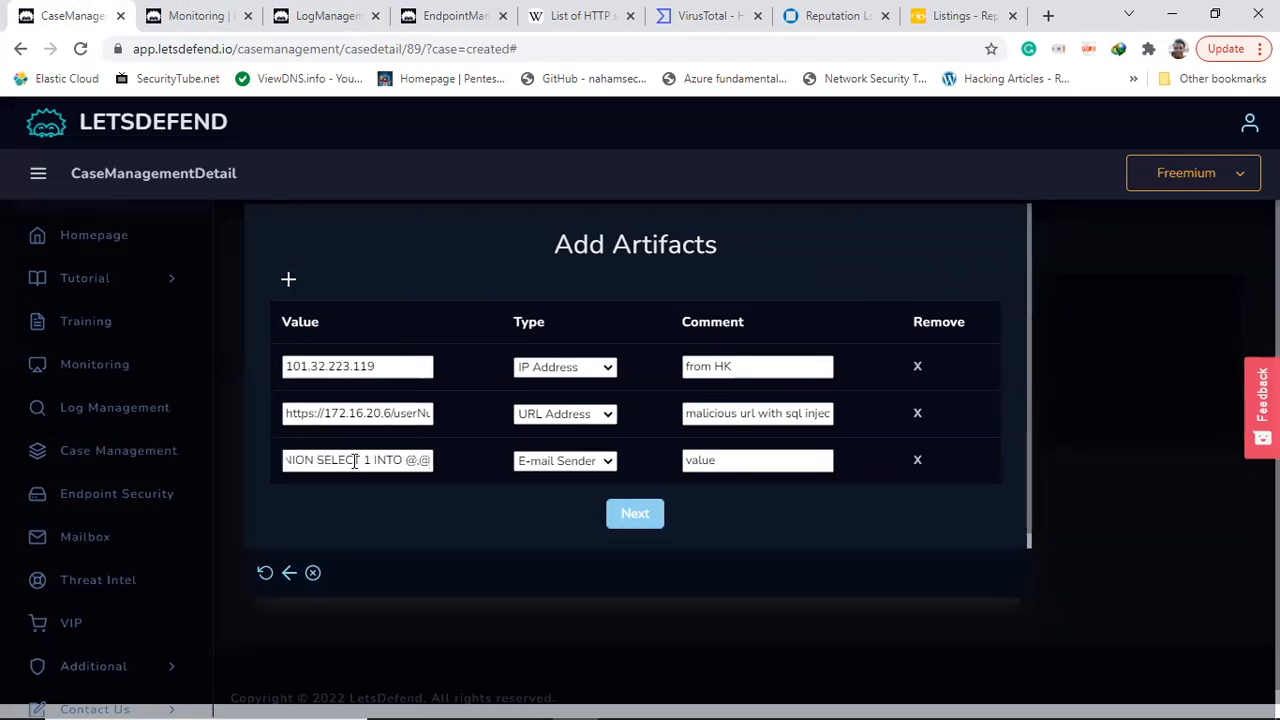
click(580, 461)
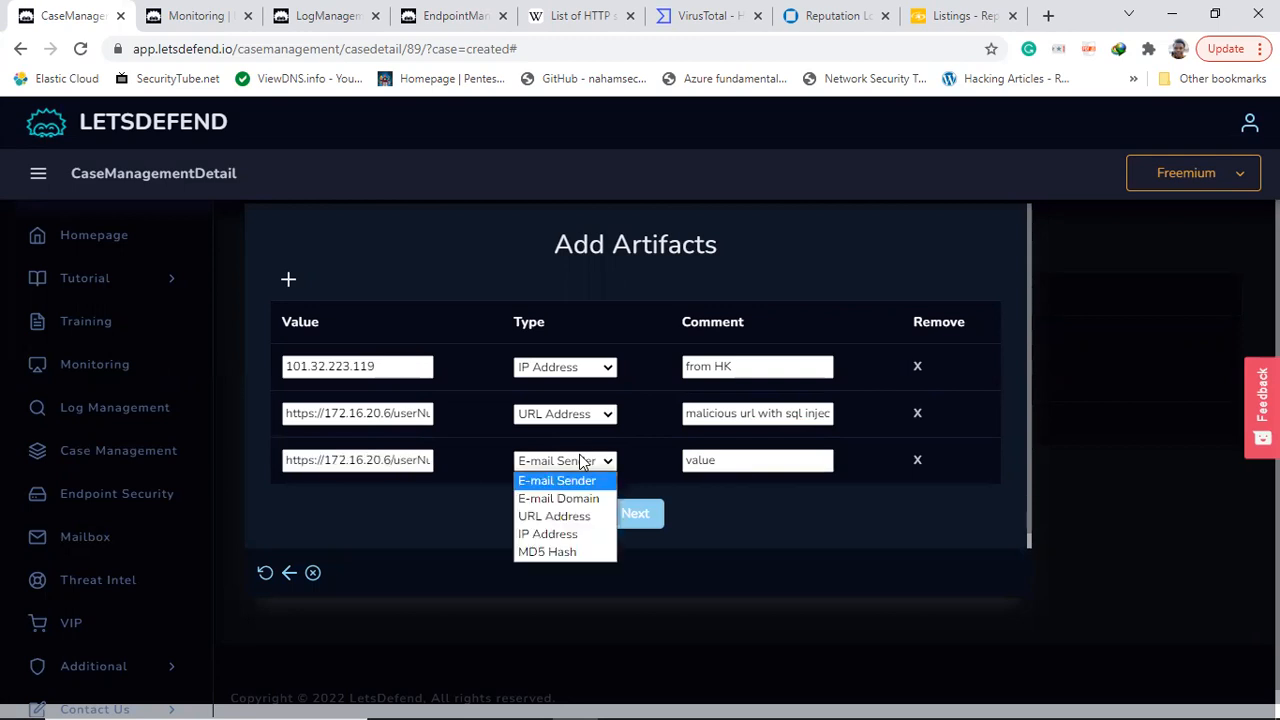
click(560, 518)
- Copy the comment "malicious url with sql injection" from the second artifact into the third artifact's comment
click(766, 460)
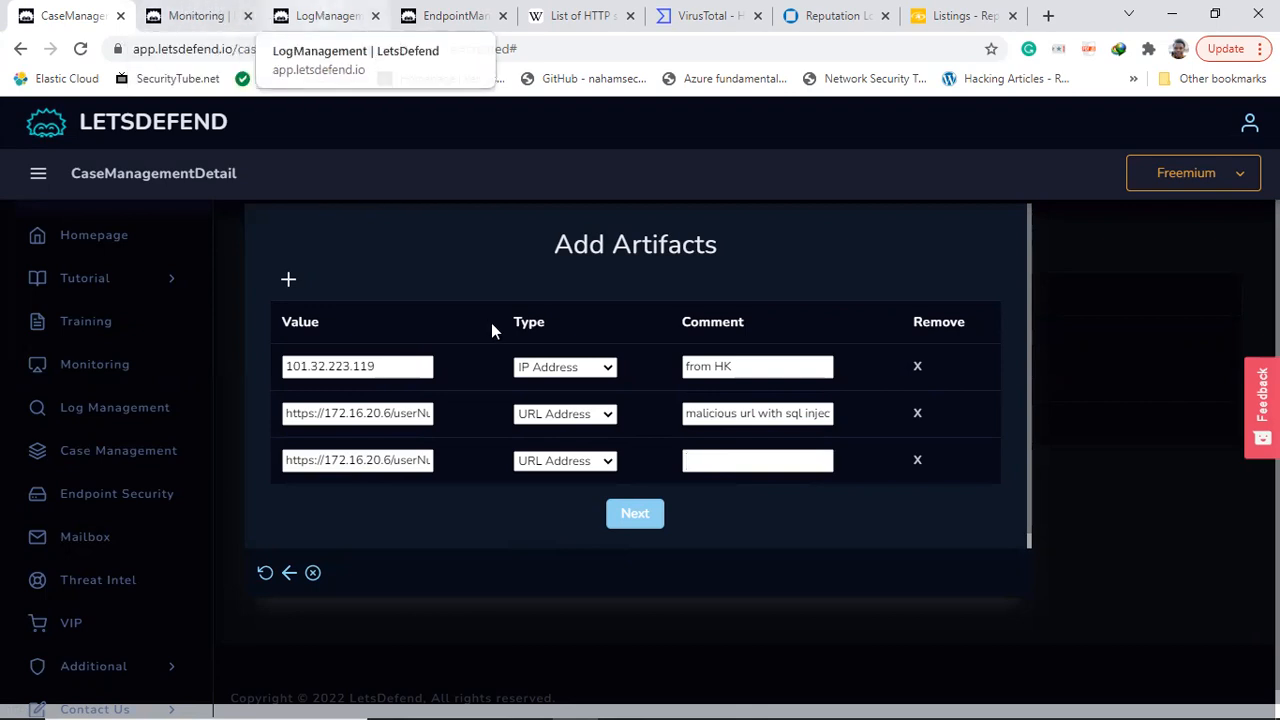
drag(686, 415, 928, 440)
key(ctrl+c)
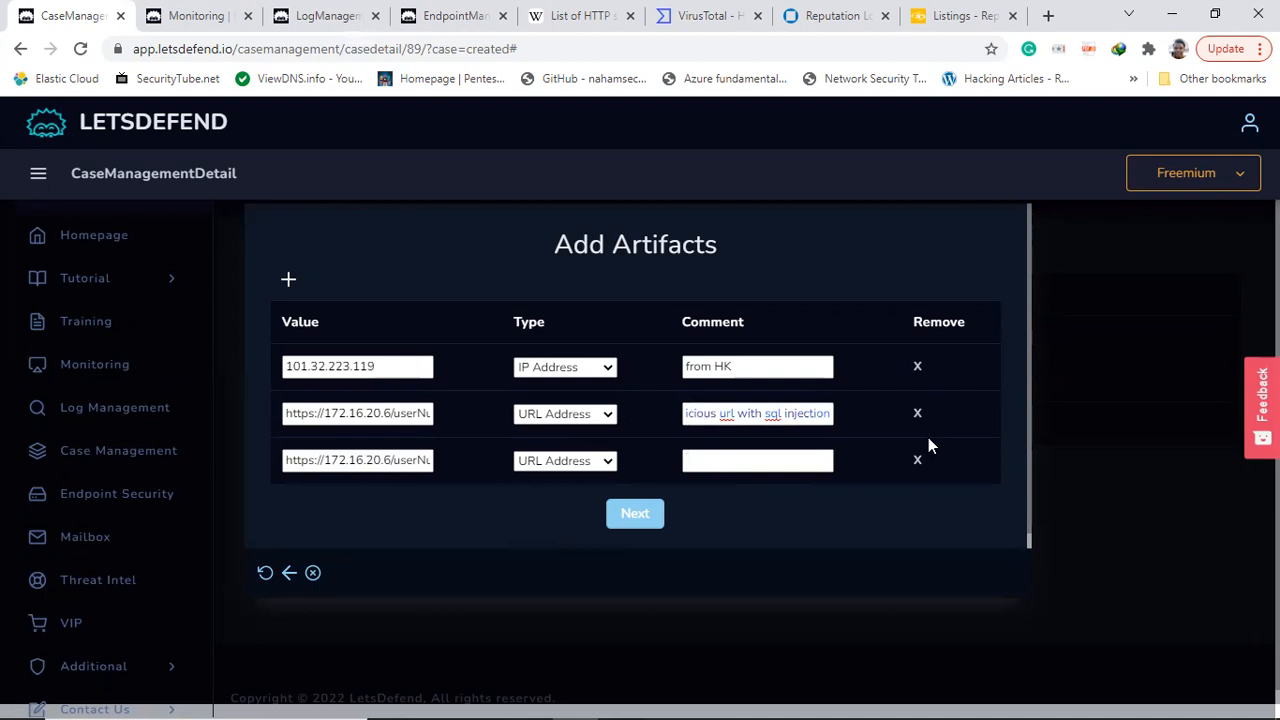
click(708, 461)
key(ctrl+v)
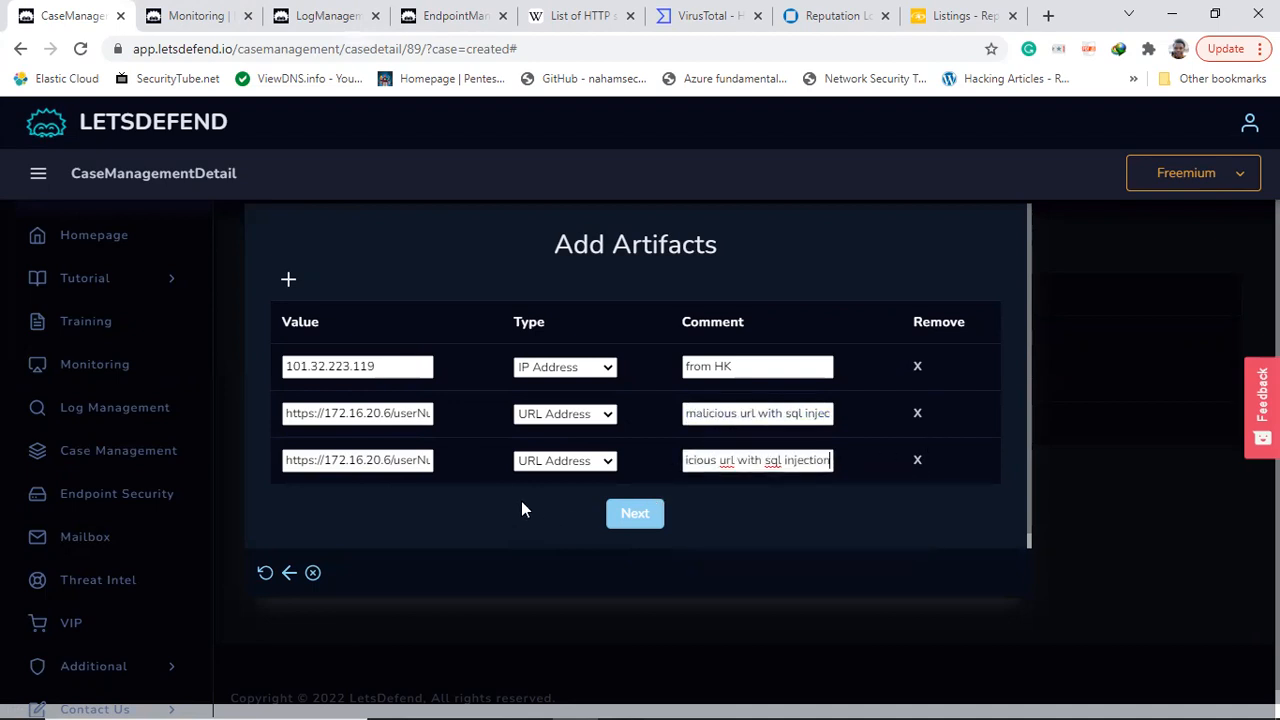
- Add a fourth artifact row, and copy the request URL containing "AND (SELECT * FROM Users) = 1" from log entry 389's raw log
click(288, 279)
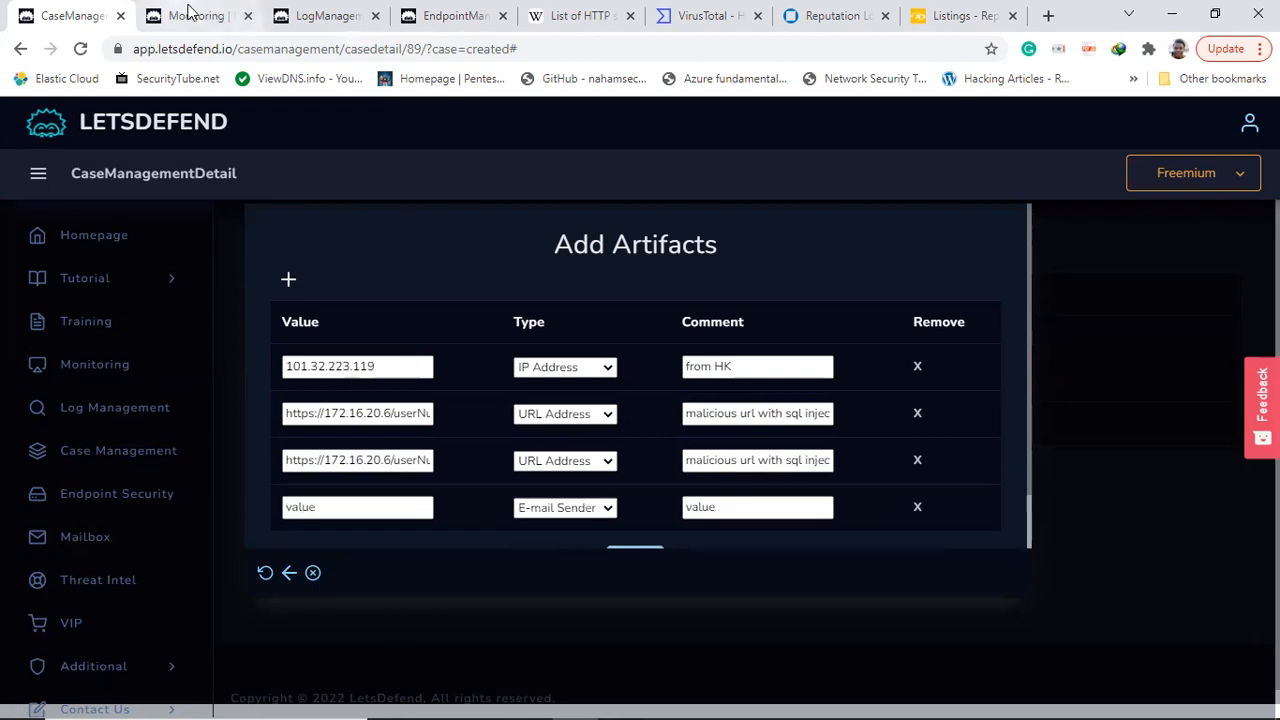
click(190, 12)
click(307, 12)
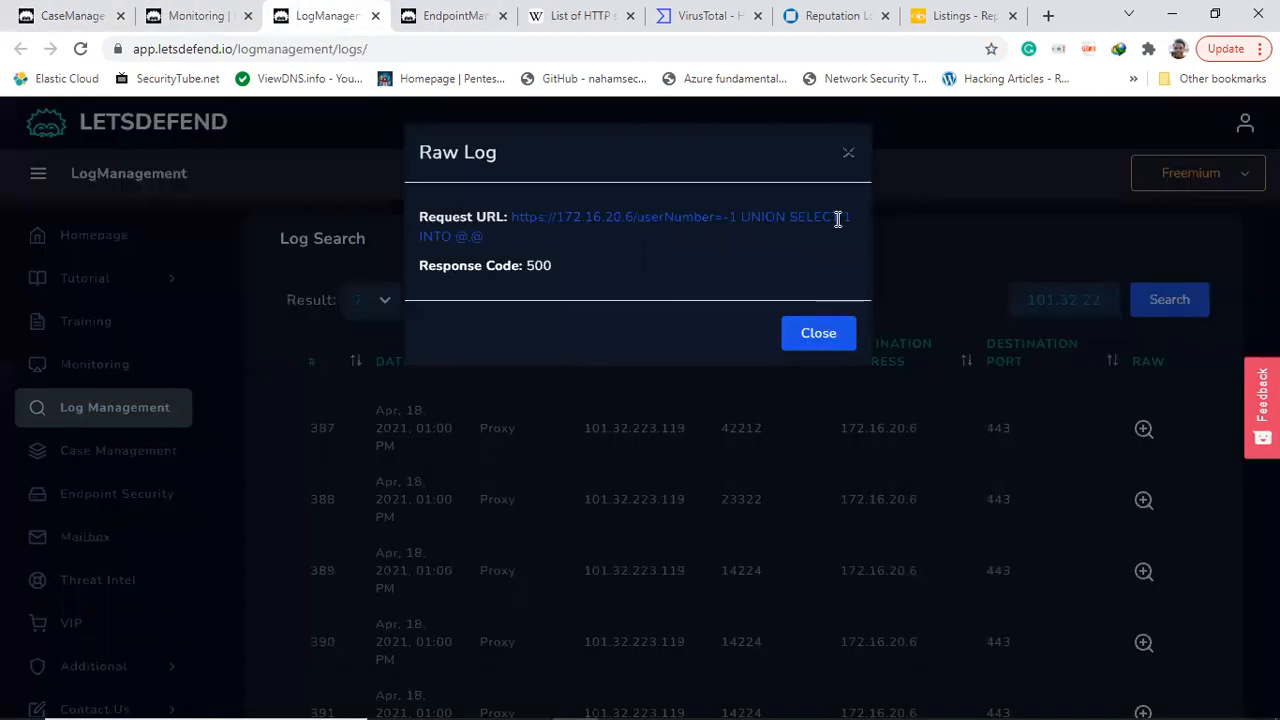
click(848, 151)
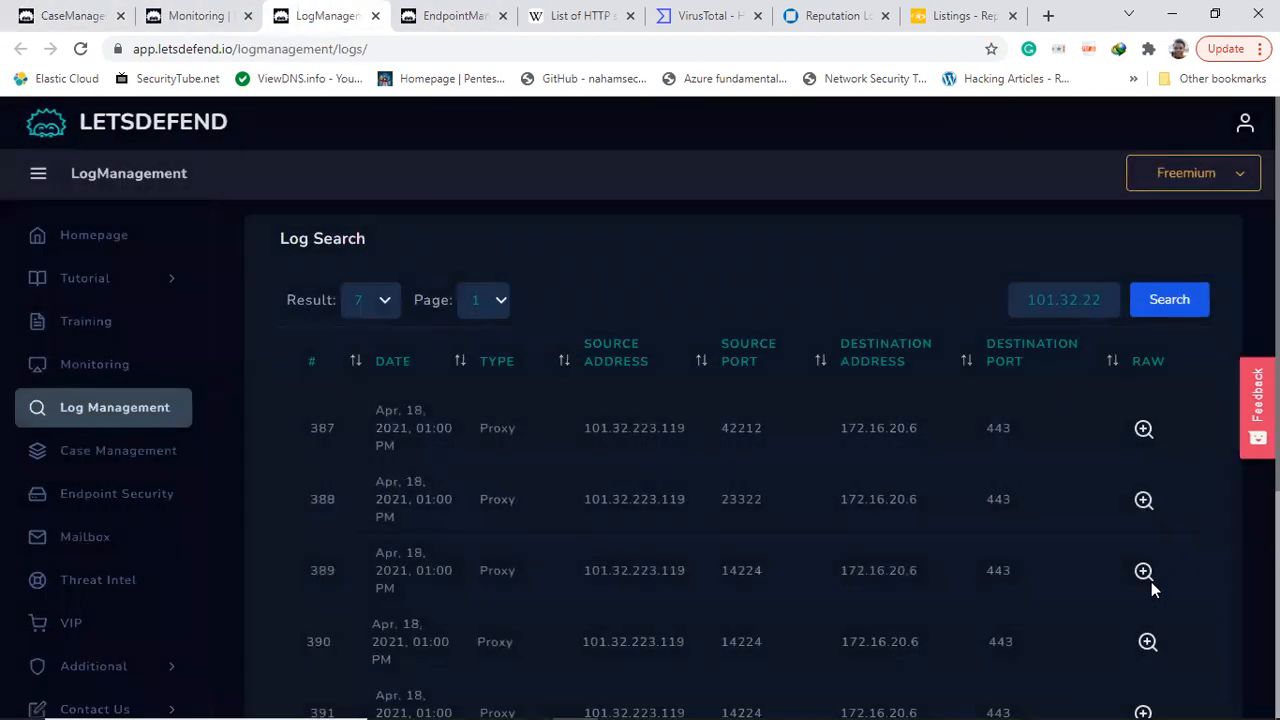
click(1144, 574)
drag(534, 235, 512, 217)
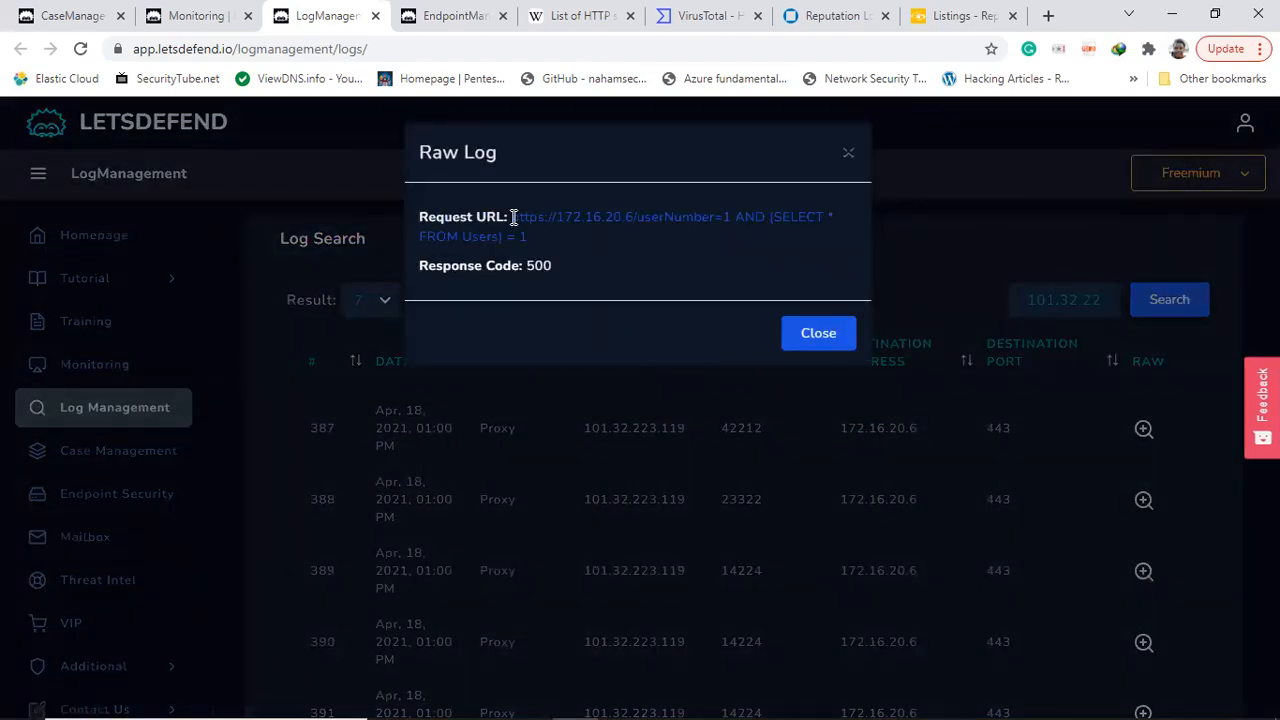
- Replace the fourth artifact's placeholder value with the copied "SELECT * FROM Users" request URL and set its type to URL Address
click(60, 15)
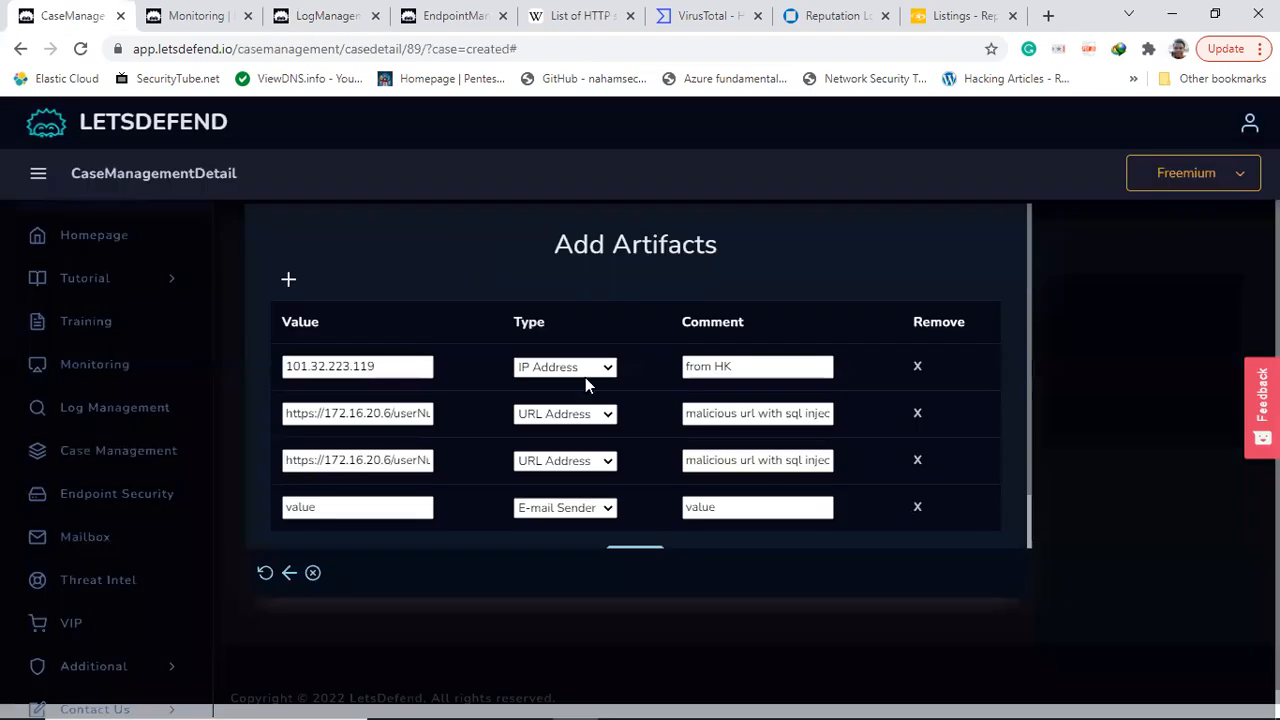
click(348, 507)
key(BackSpace)
key(BackSpace)
key(BackSpace)
key(BackSpace)
key(BackSpace)
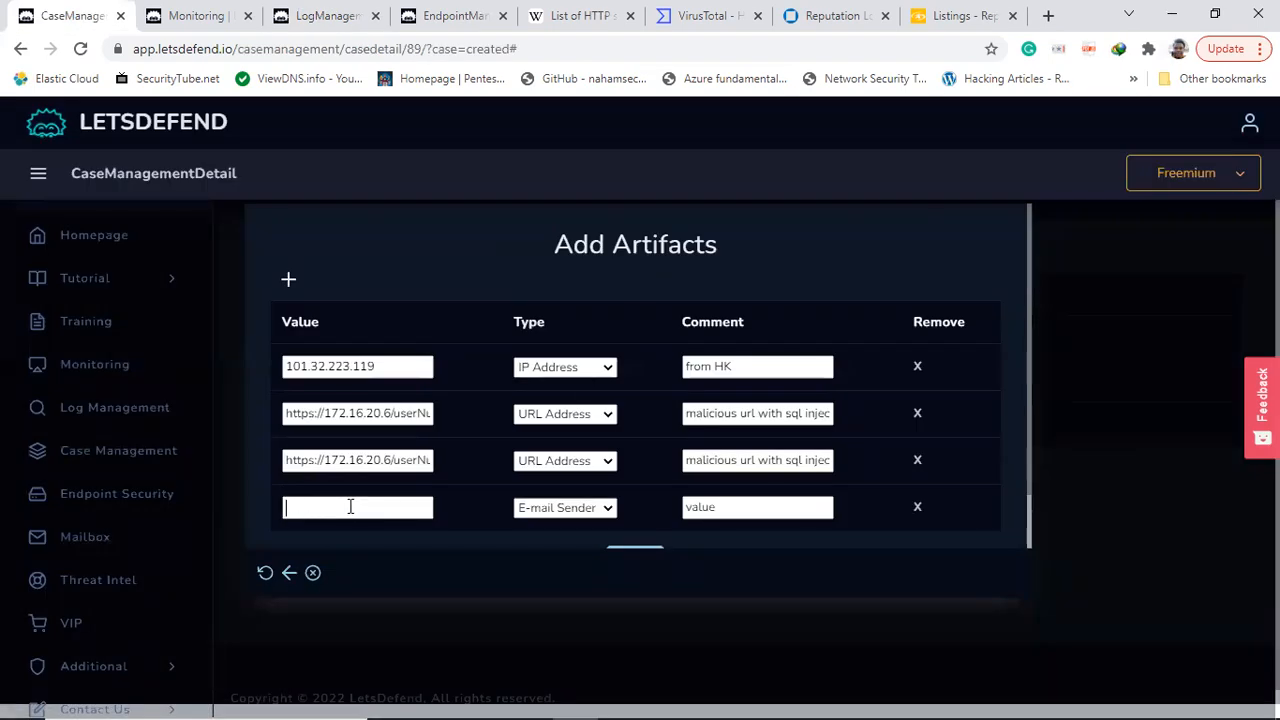
key(ctrl+v)
click(567, 508)
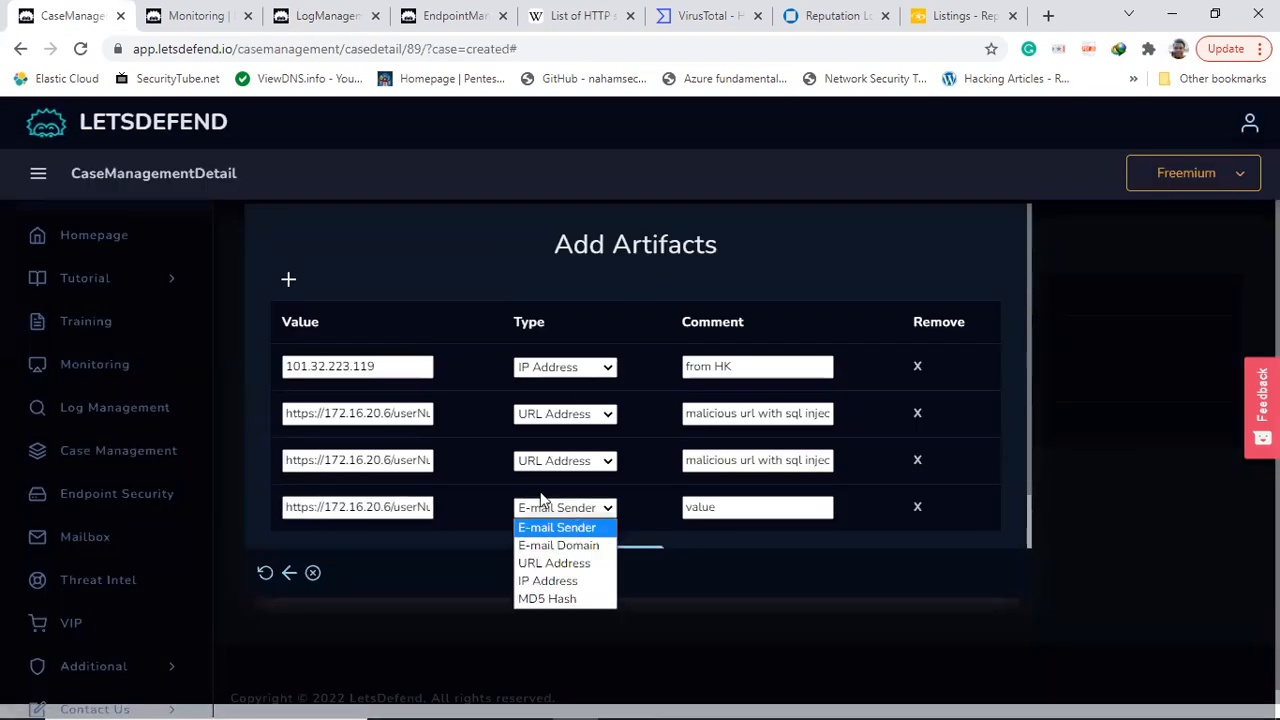
click(550, 564)
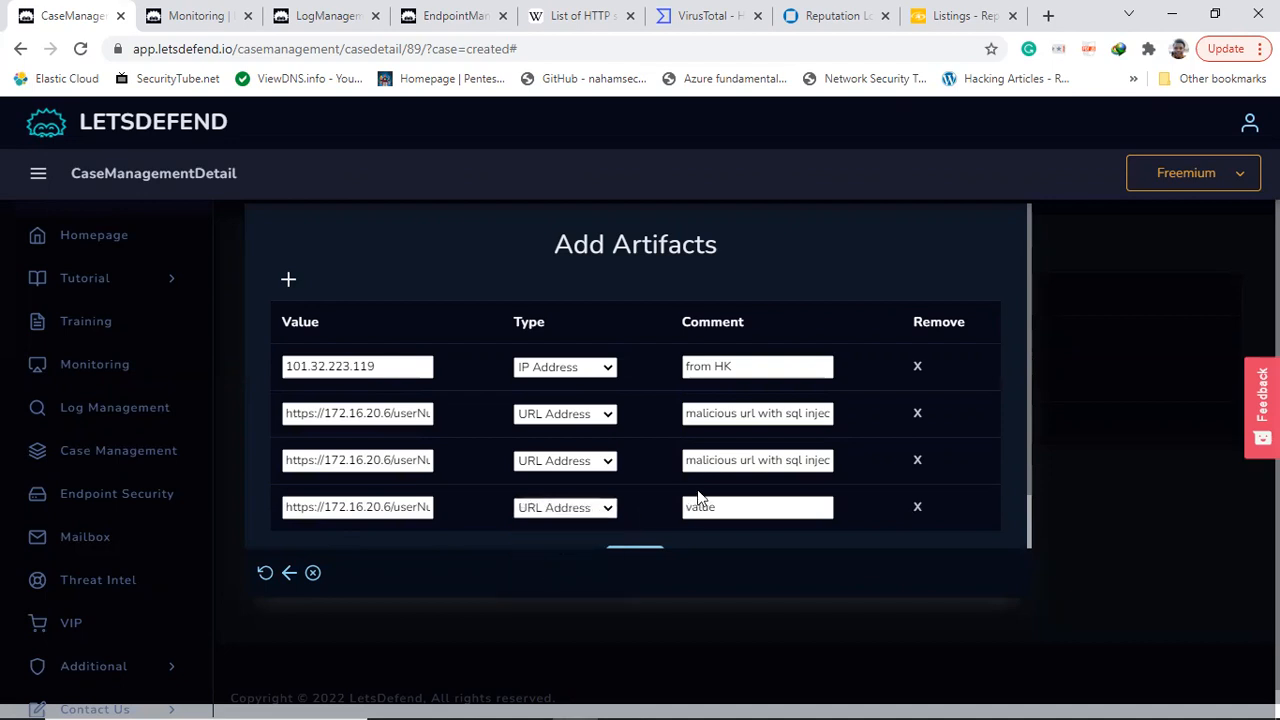
- Copy the comment "malicious url with sql injection" from the third artifact into the fourth artifact's comment
click(704, 462)
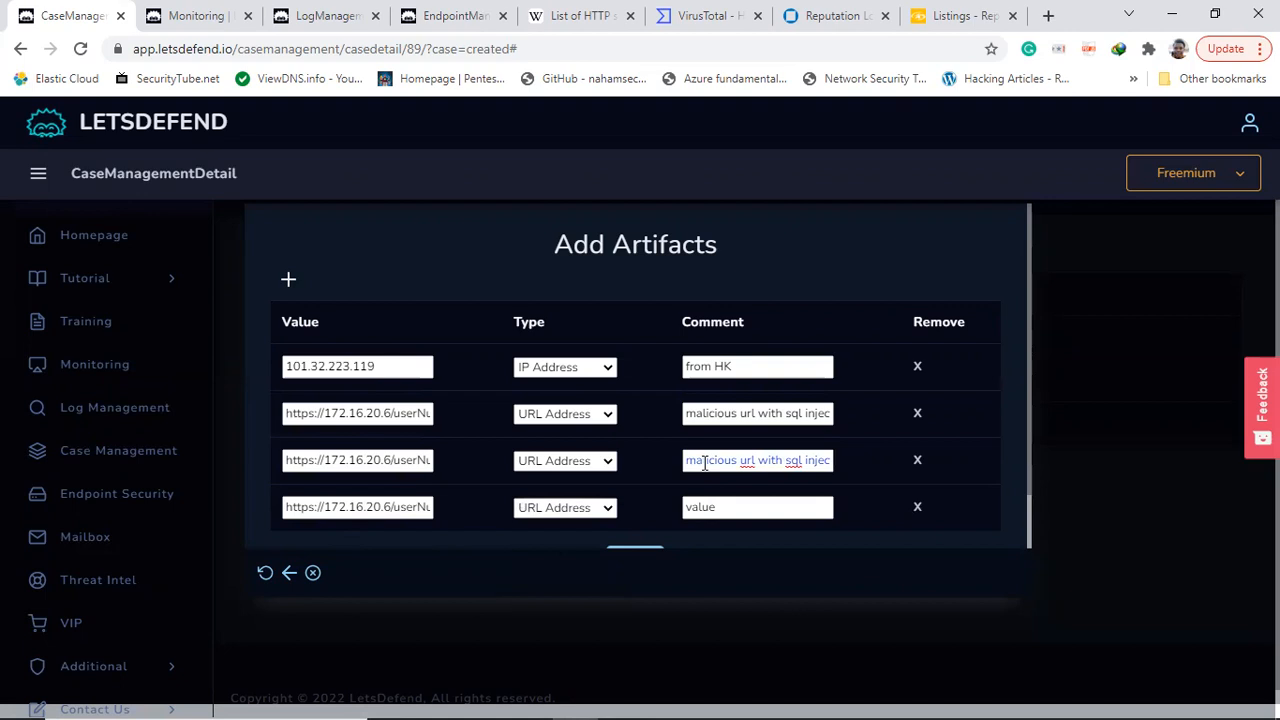
click(723, 506)
key(BackSpace)
key(BackSpace)
key(BackSpace)
key(ctrl+v)
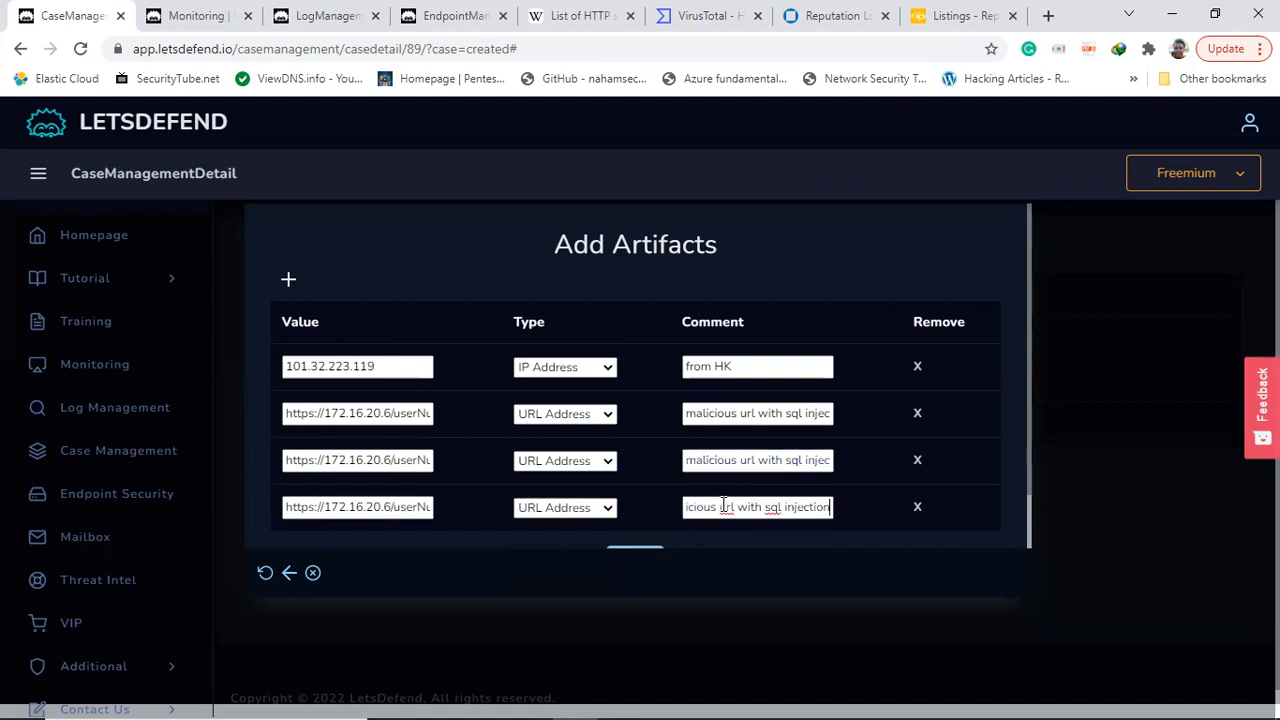
click(220, 12)
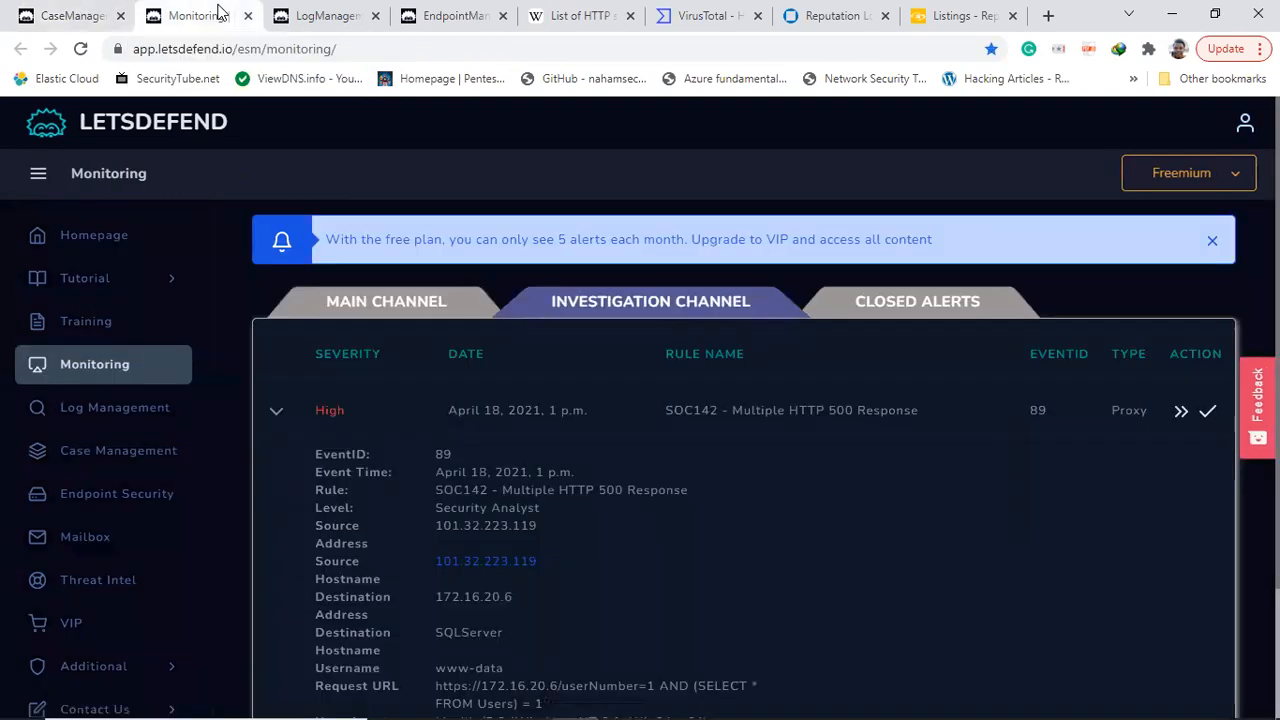
click(320, 15)
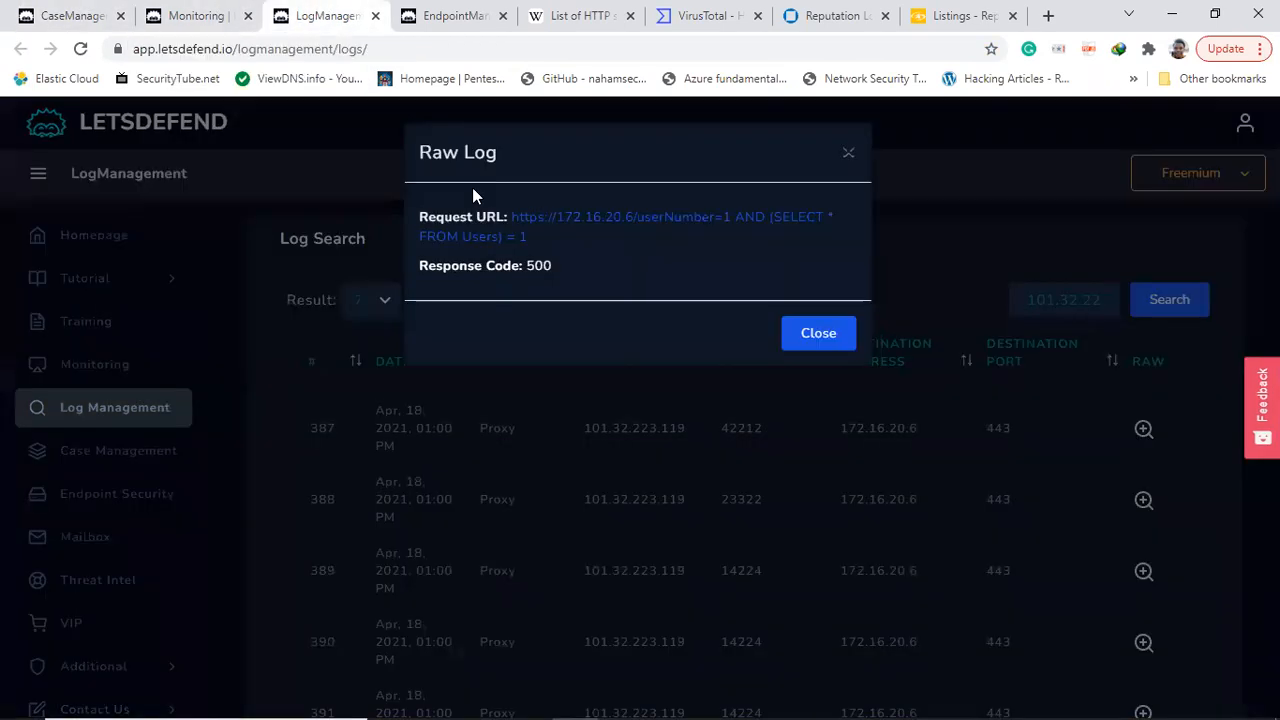
click(837, 338)
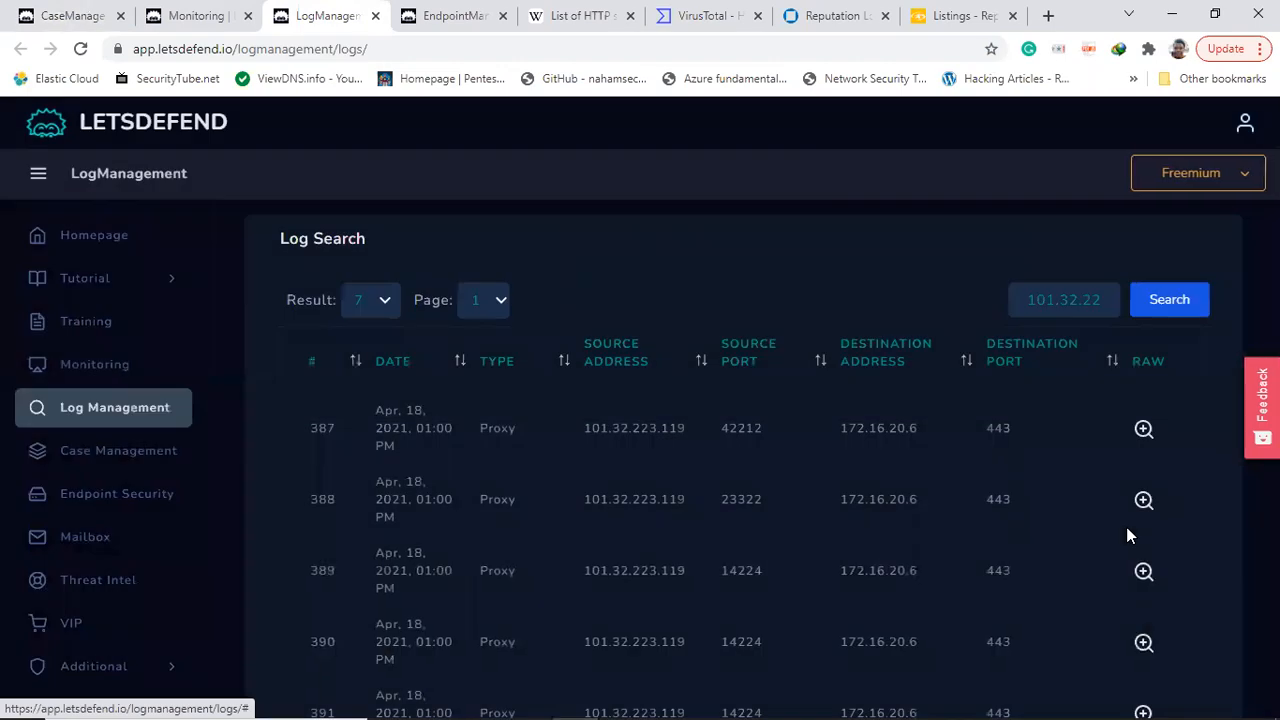
click(1144, 642)
drag(512, 216, 782, 220)
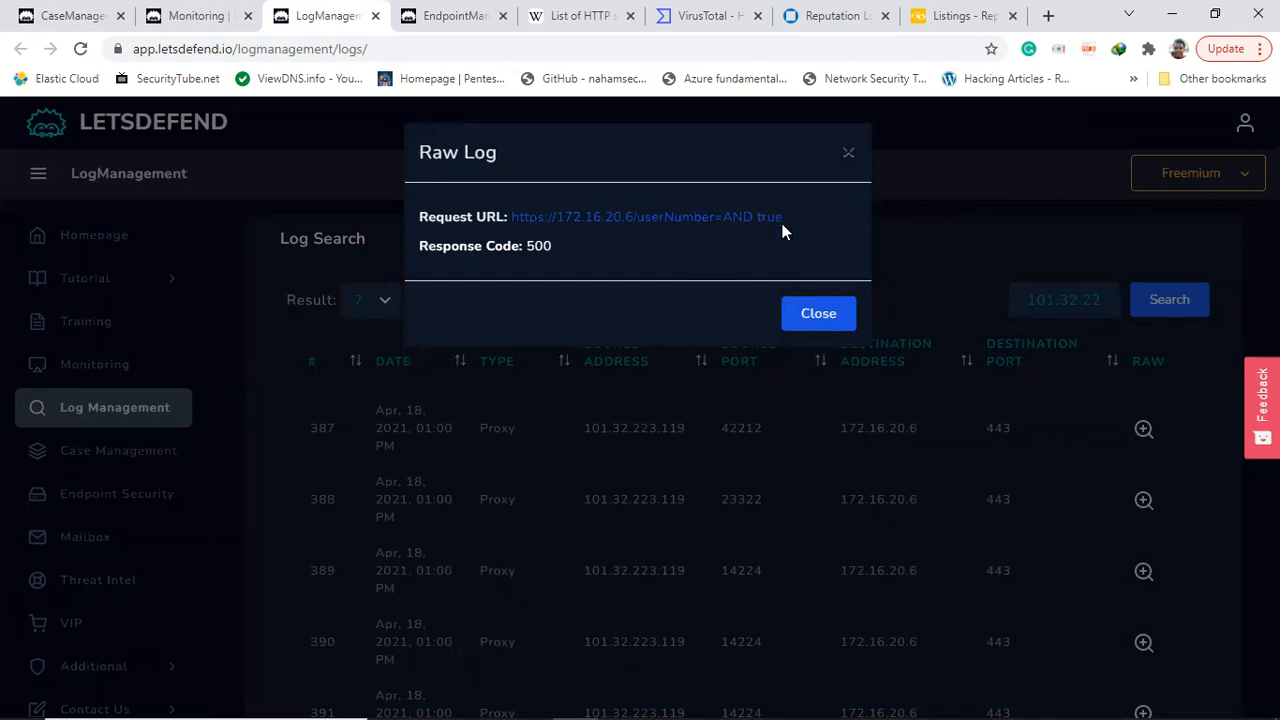
- Add a fifth artifact with the copied "userNumber=AND true" request URL as its value and URL Address as its type
click(68, 14)
click(544, 337)
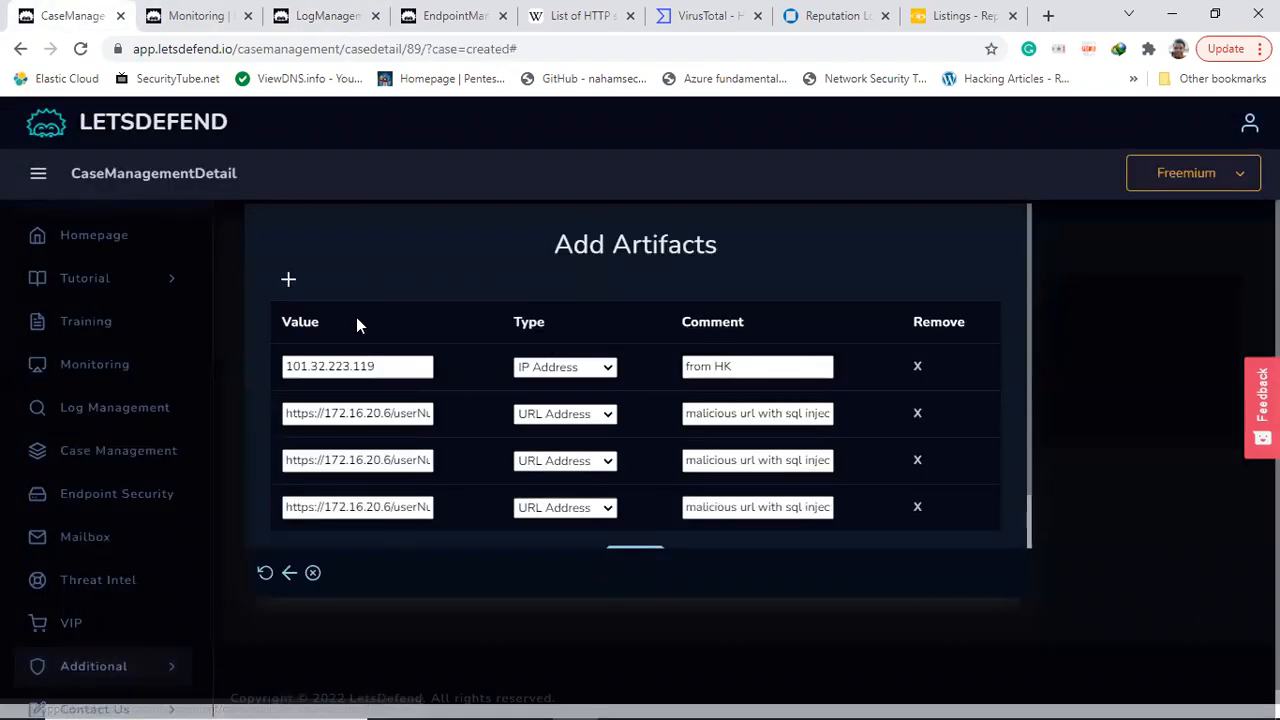
click(290, 280)
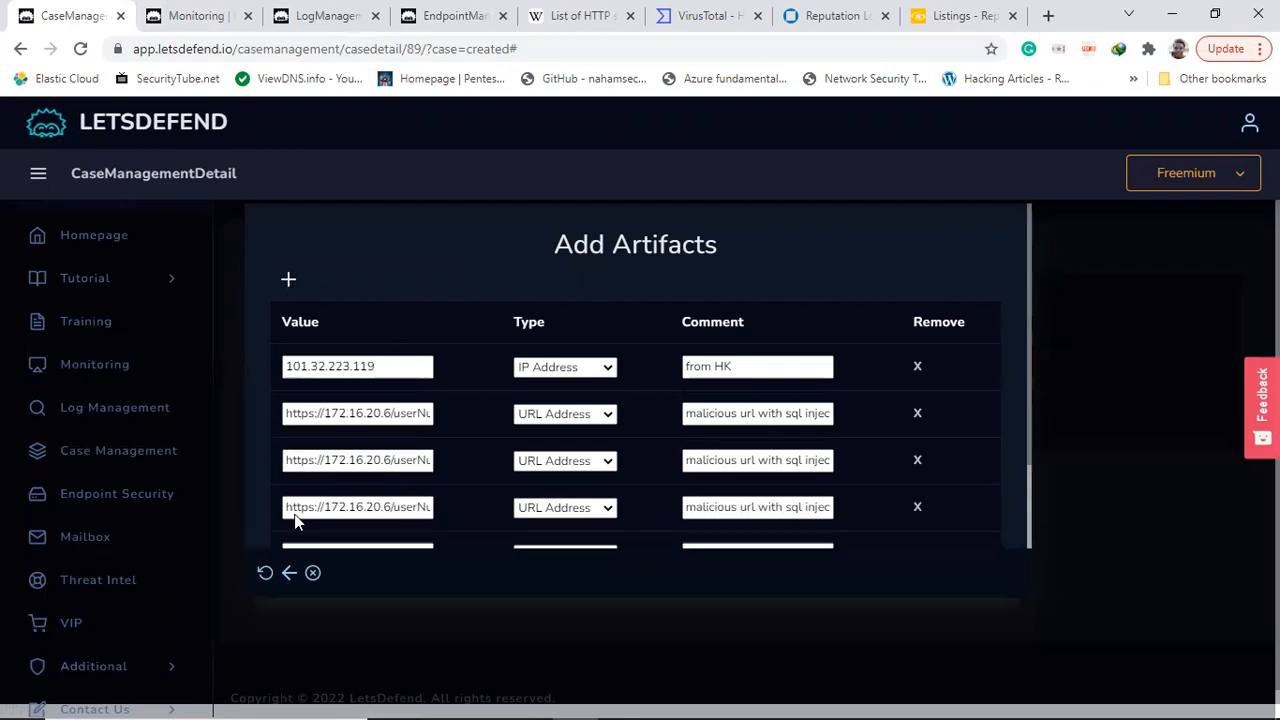
scroll(1029, 306, down, 2)
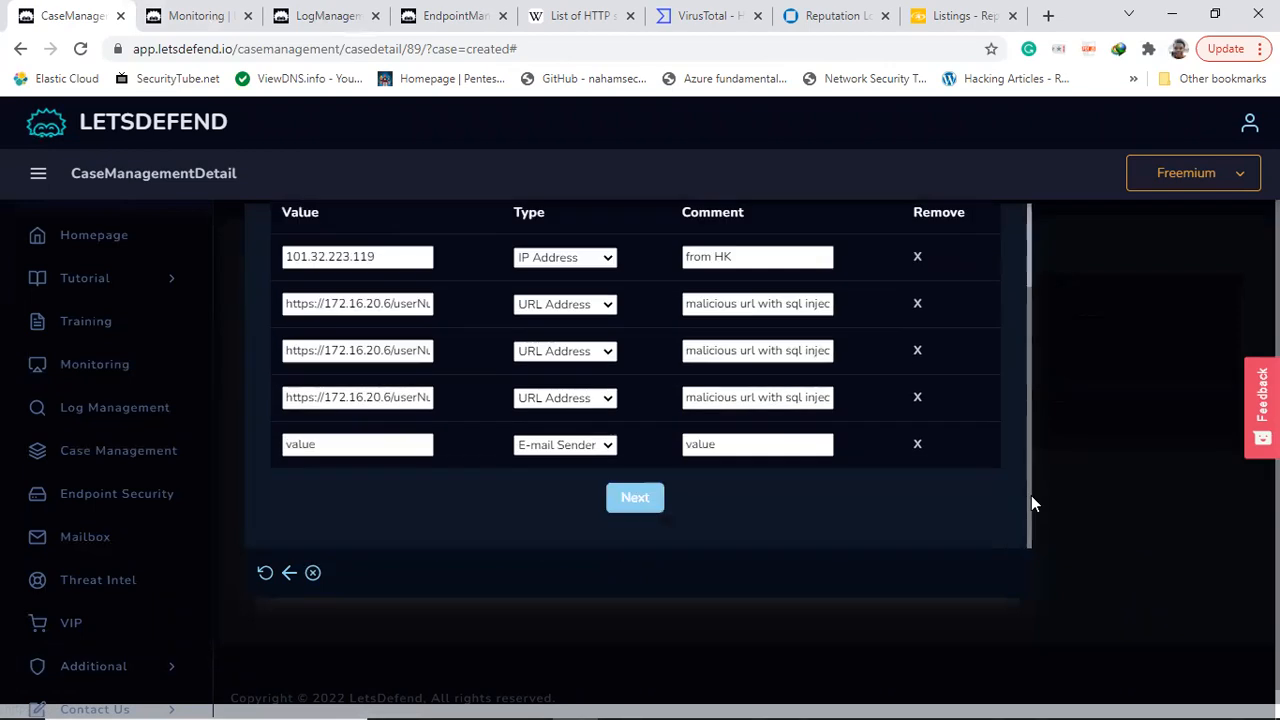
click(340, 446)
text(val)
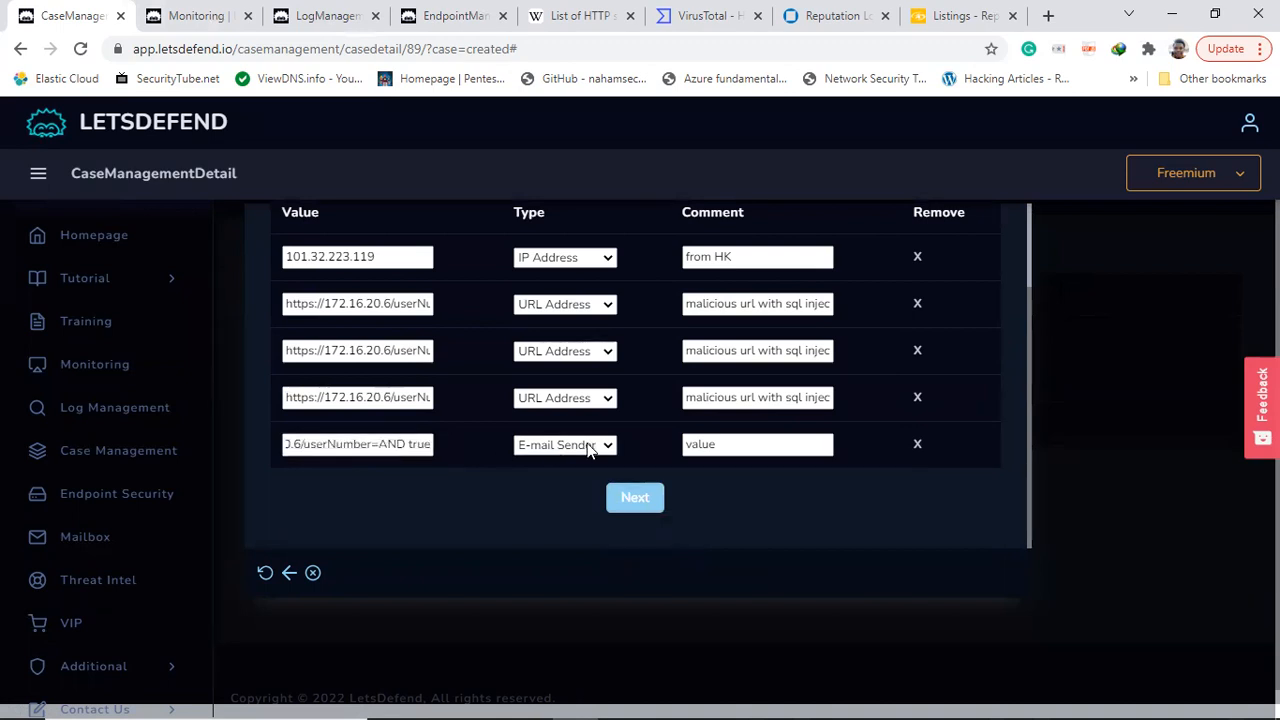
click(572, 446)
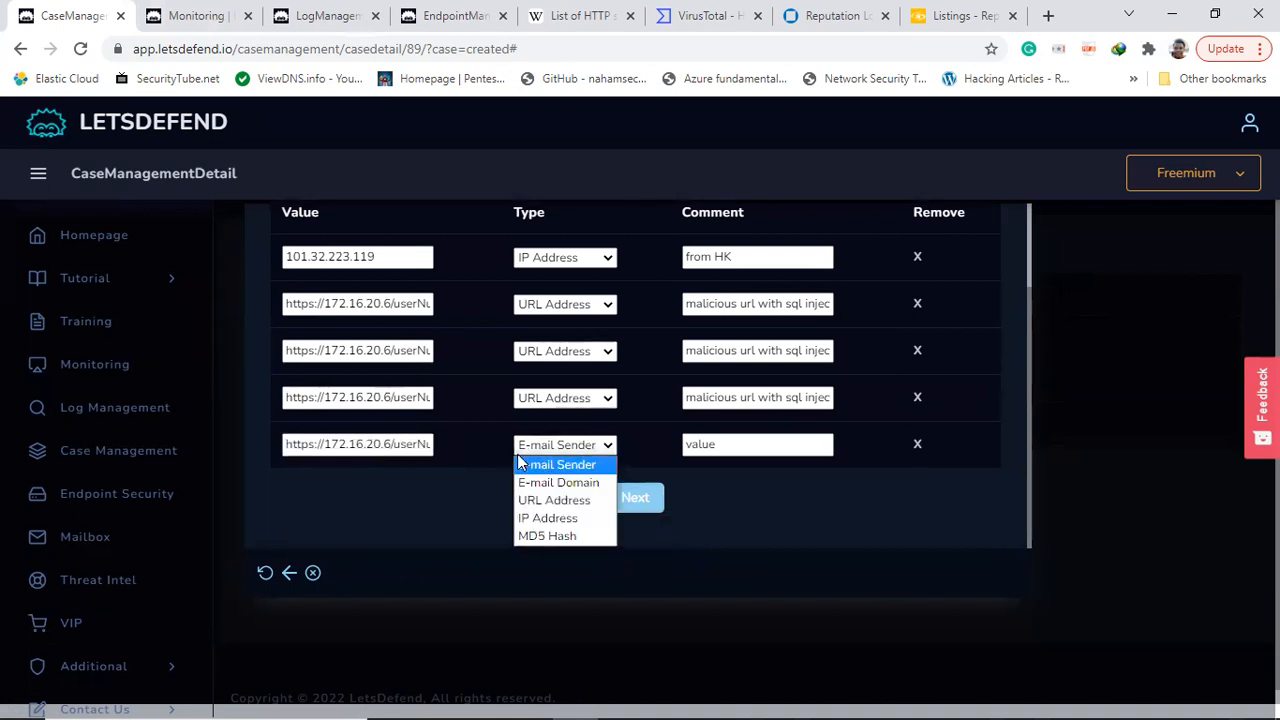
click(553, 500)
- Replace the fifth artifact's placeholder comment with "malicious url with sql injection"
click(749, 398)
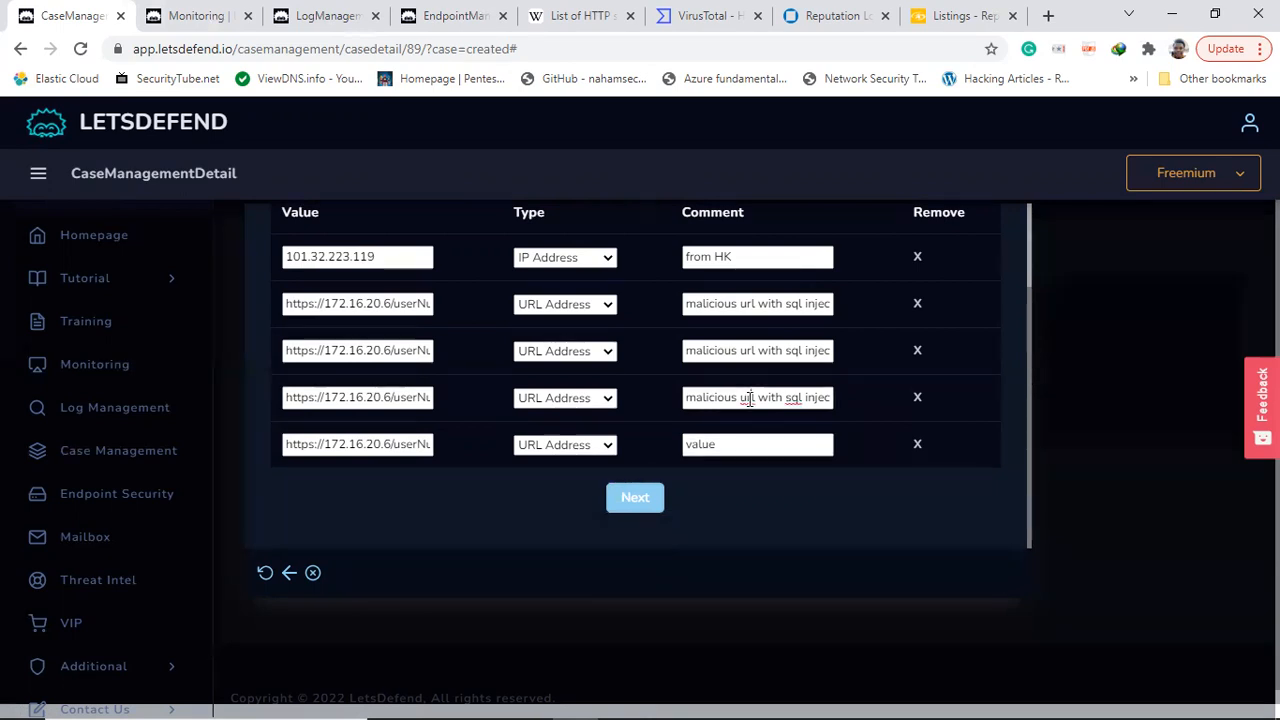
click(740, 444)
key(BackSpace)
key(BackSpace)
key(BackSpace)
key(BackSpace)
key(BackSpace)
text(malicious url with sql injection)
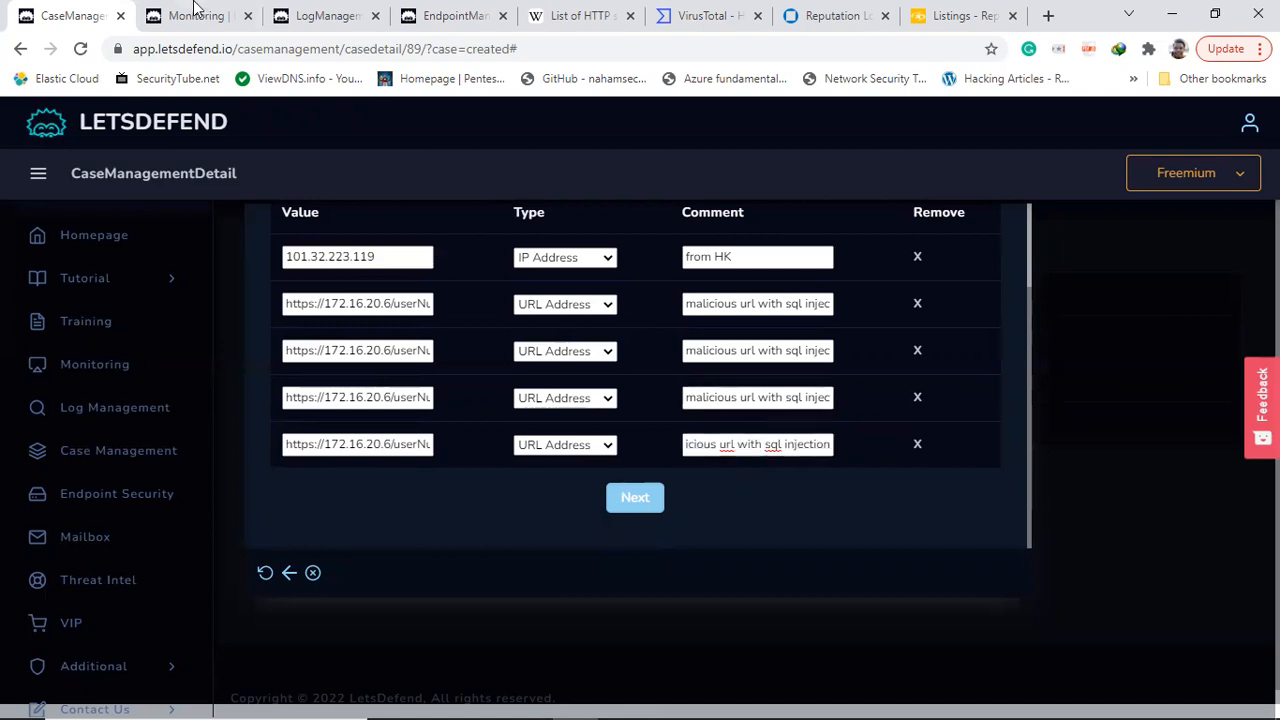
- Check log entry 391's raw log, and copy the request URL containing "into outfile '/var/www/html/cmd.php' #" from entry 392's raw log
click(322, 15)
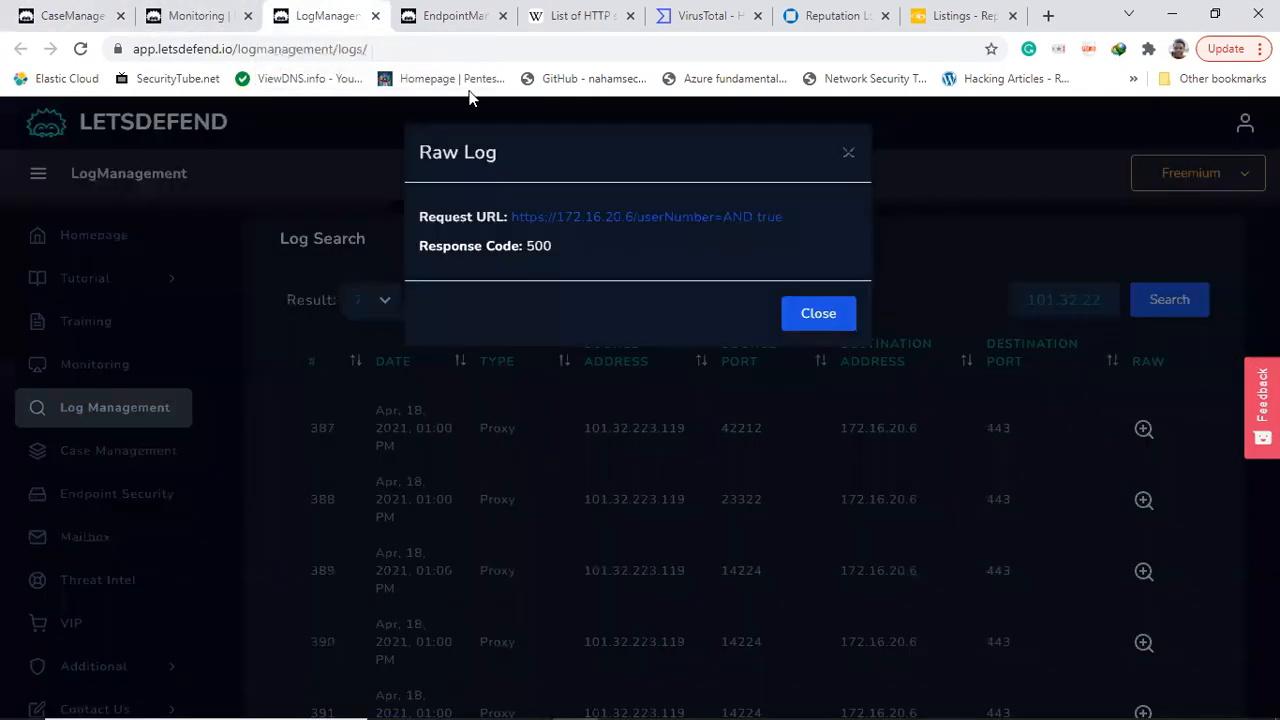
click(812, 312)
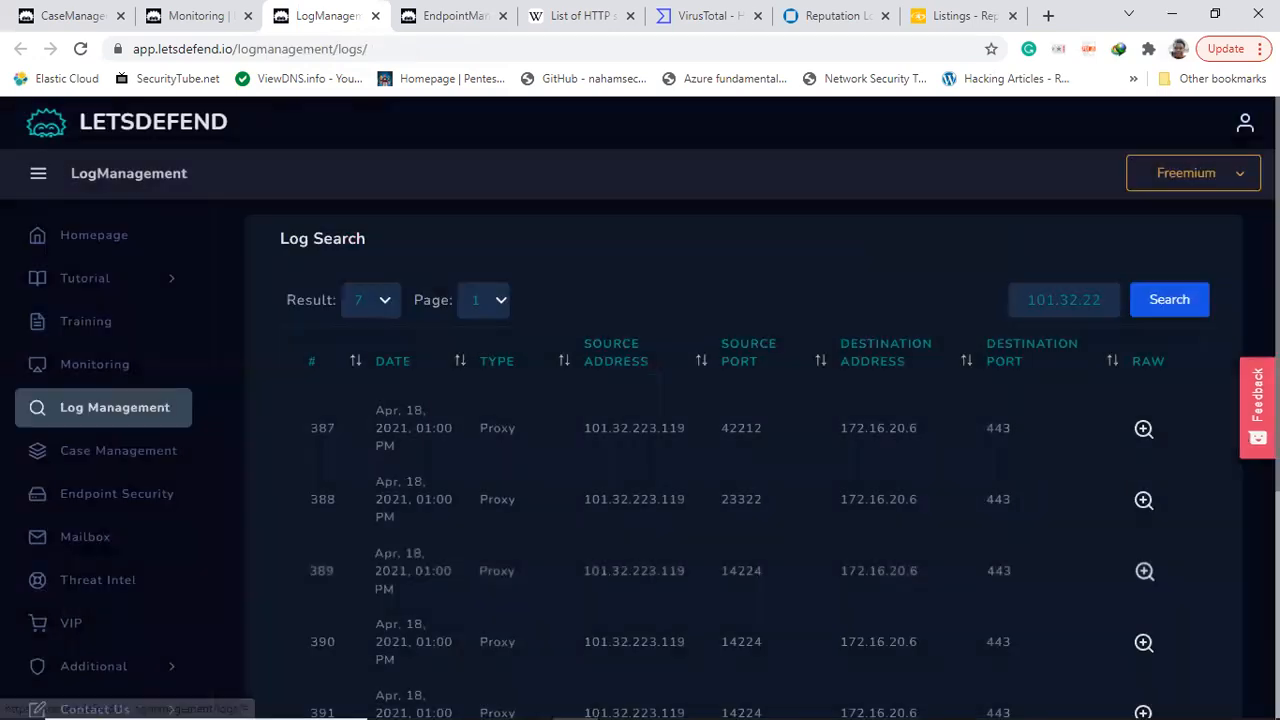
scroll(1168, 505, down, 3)
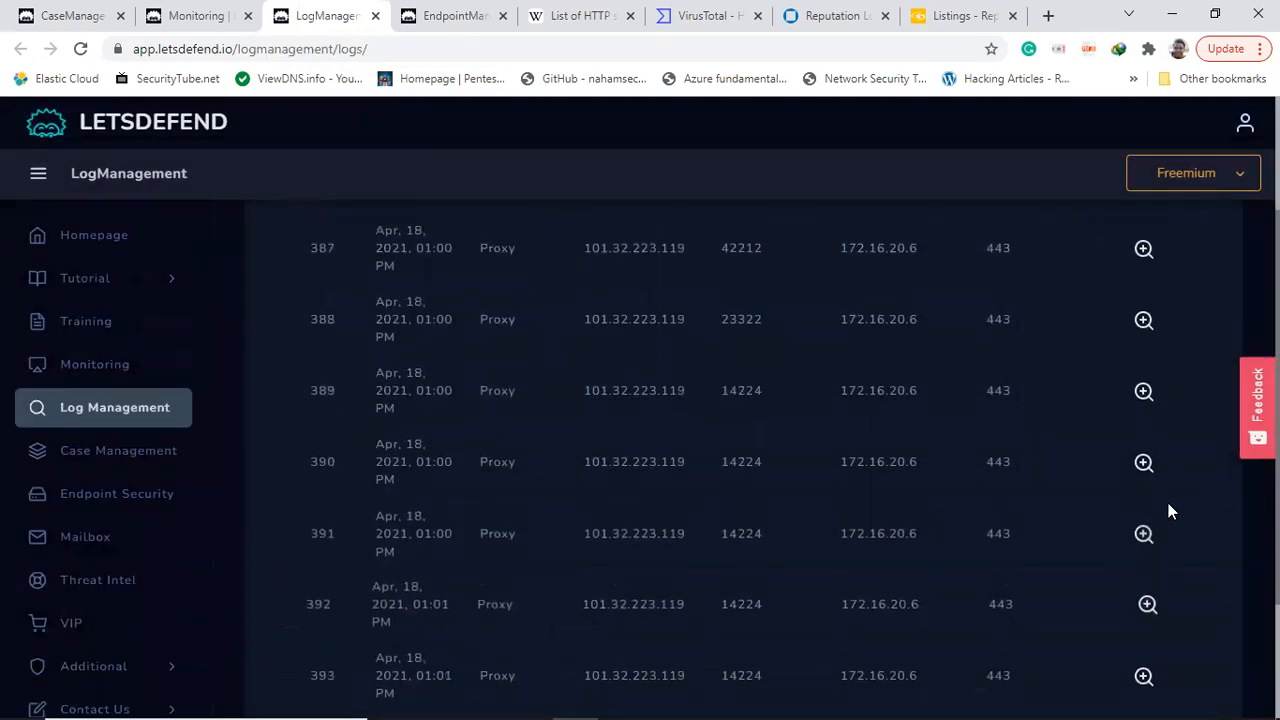
click(1144, 533)
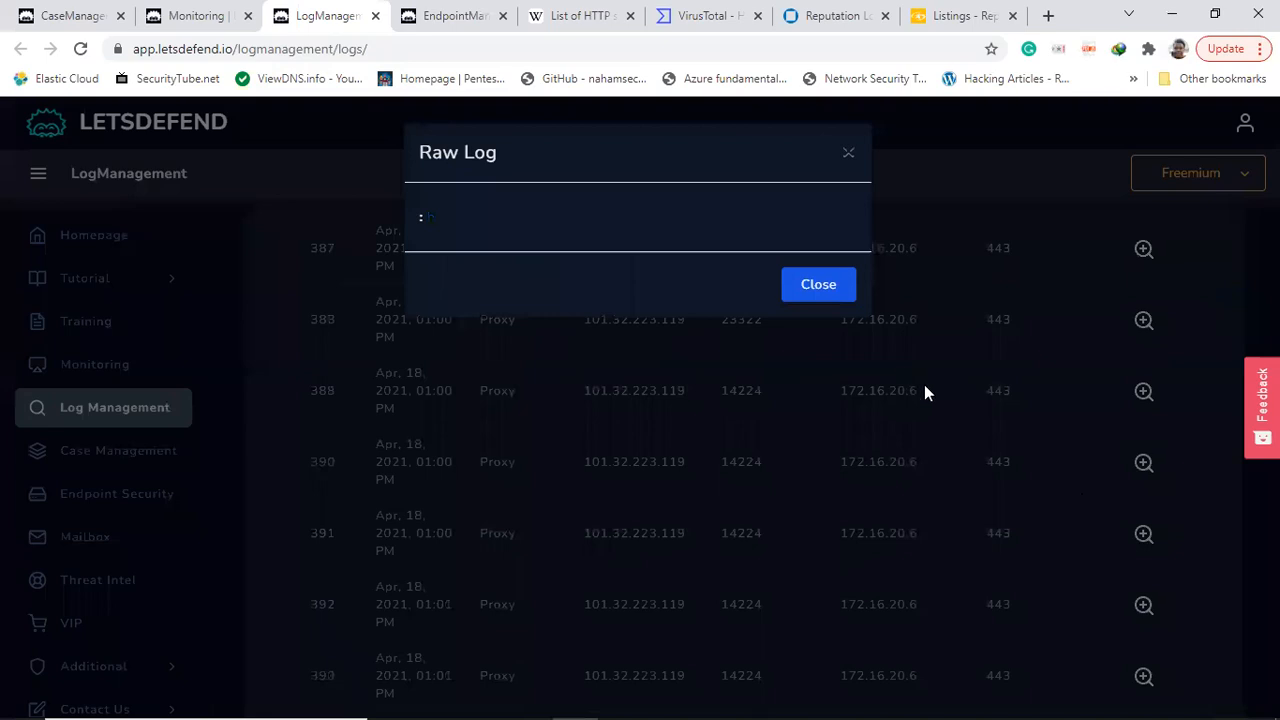
click(833, 280)
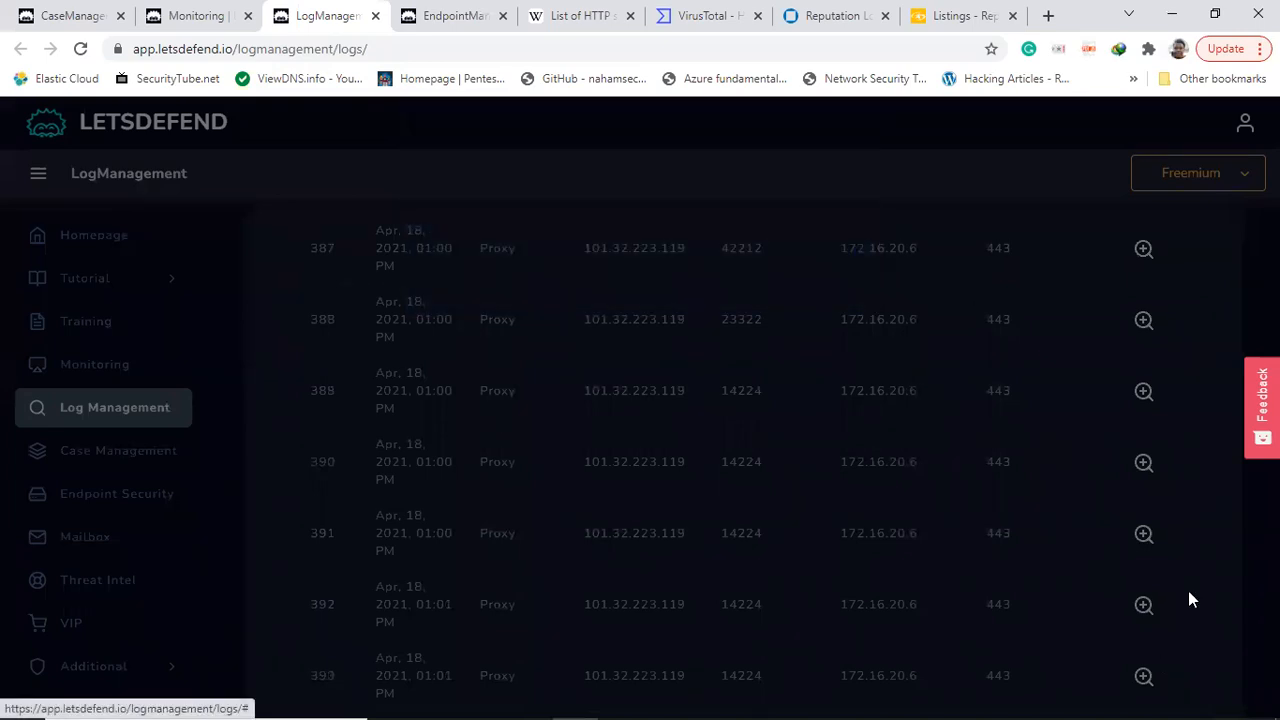
click(1145, 605)
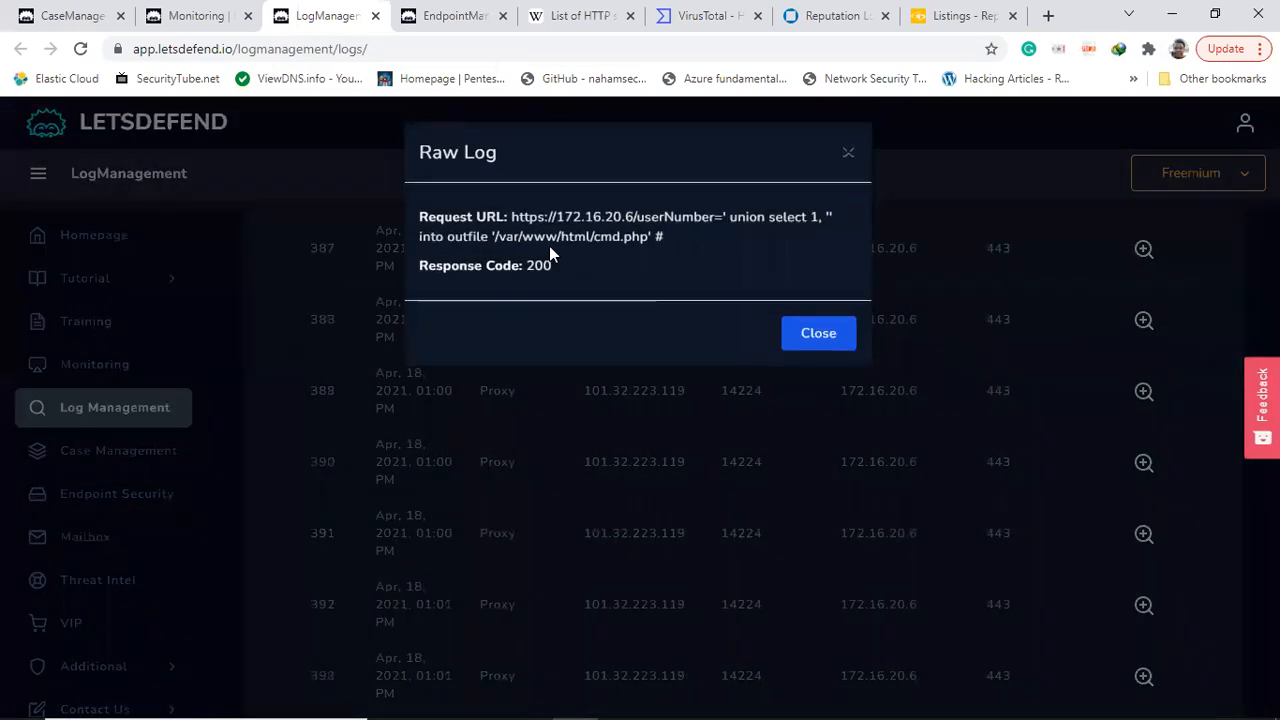
drag(660, 237, 512, 217)
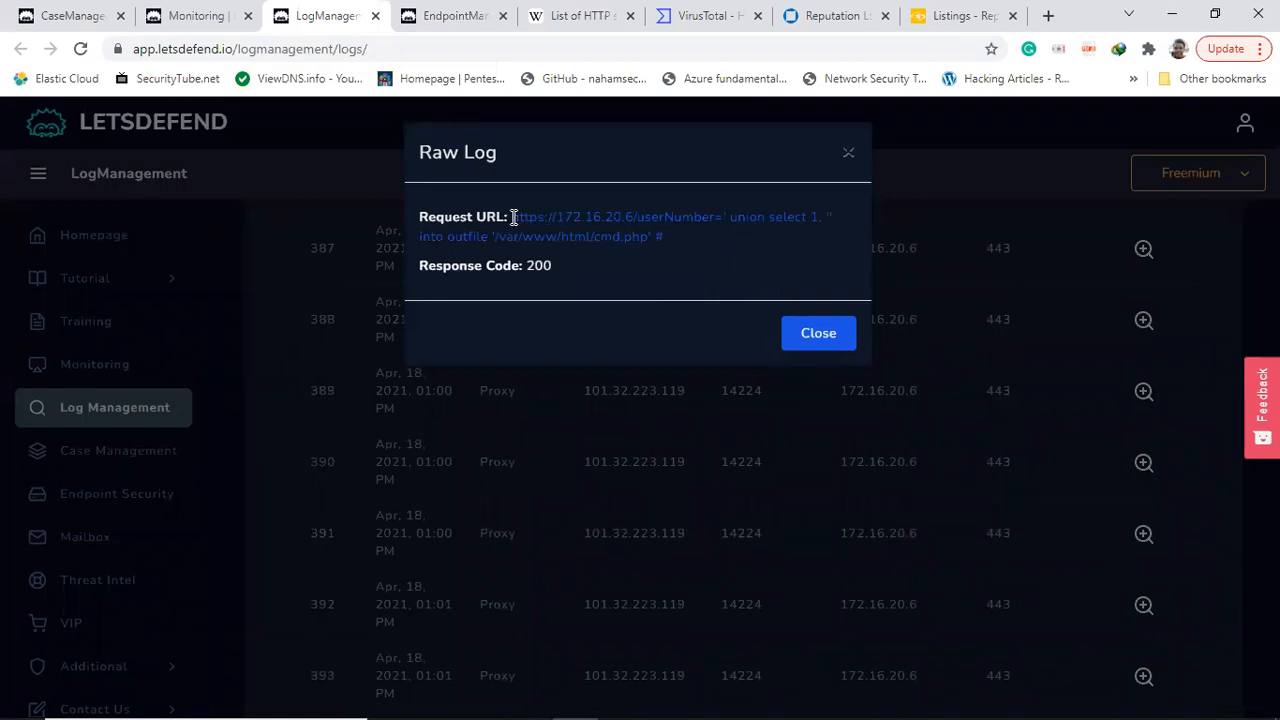
- Add two more artifact rows, and give the sixth artifact the copied "cmd.php" request URL and the type URL Address
click(58, 15)
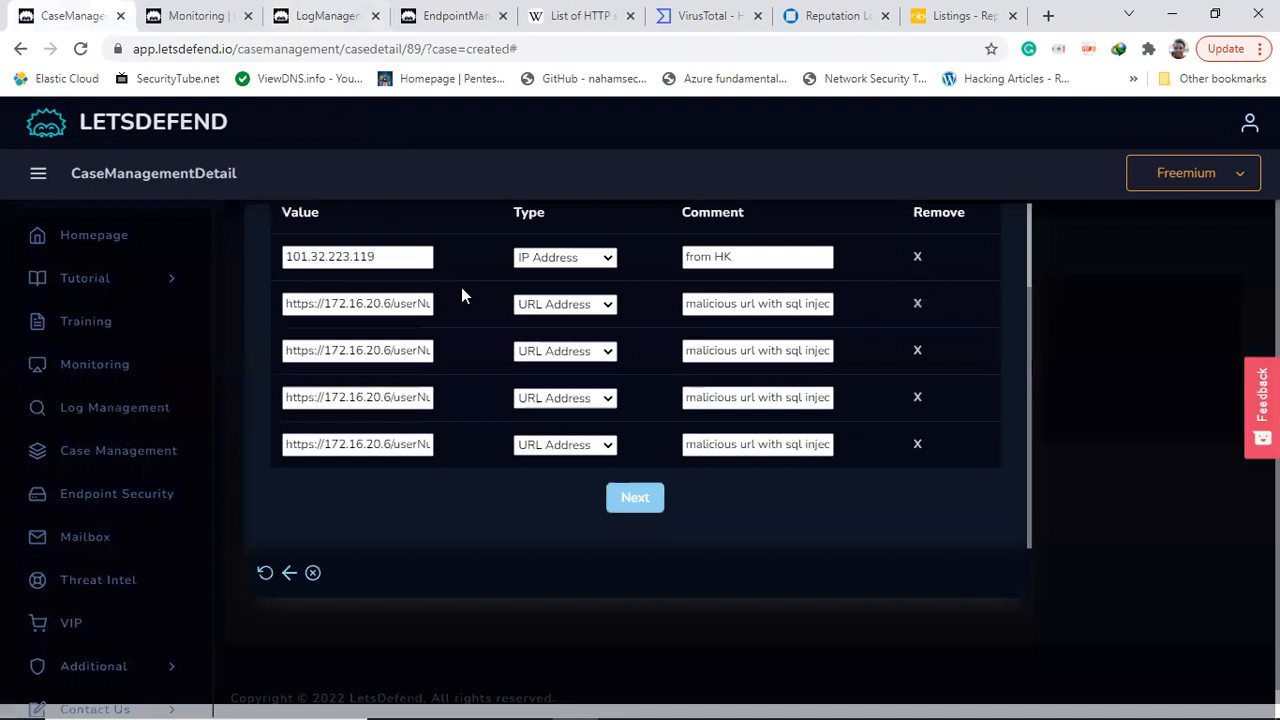
drag(1029, 304, 1016, 214)
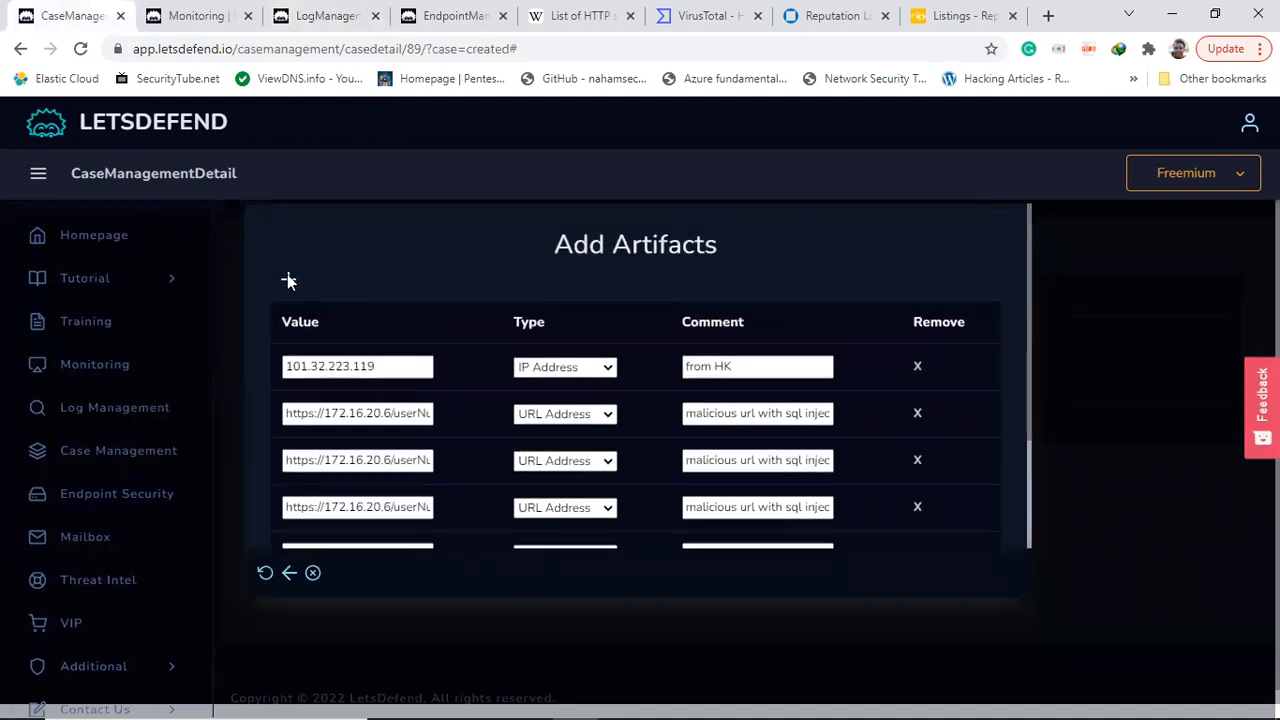
drag(1025, 311, 1025, 525)
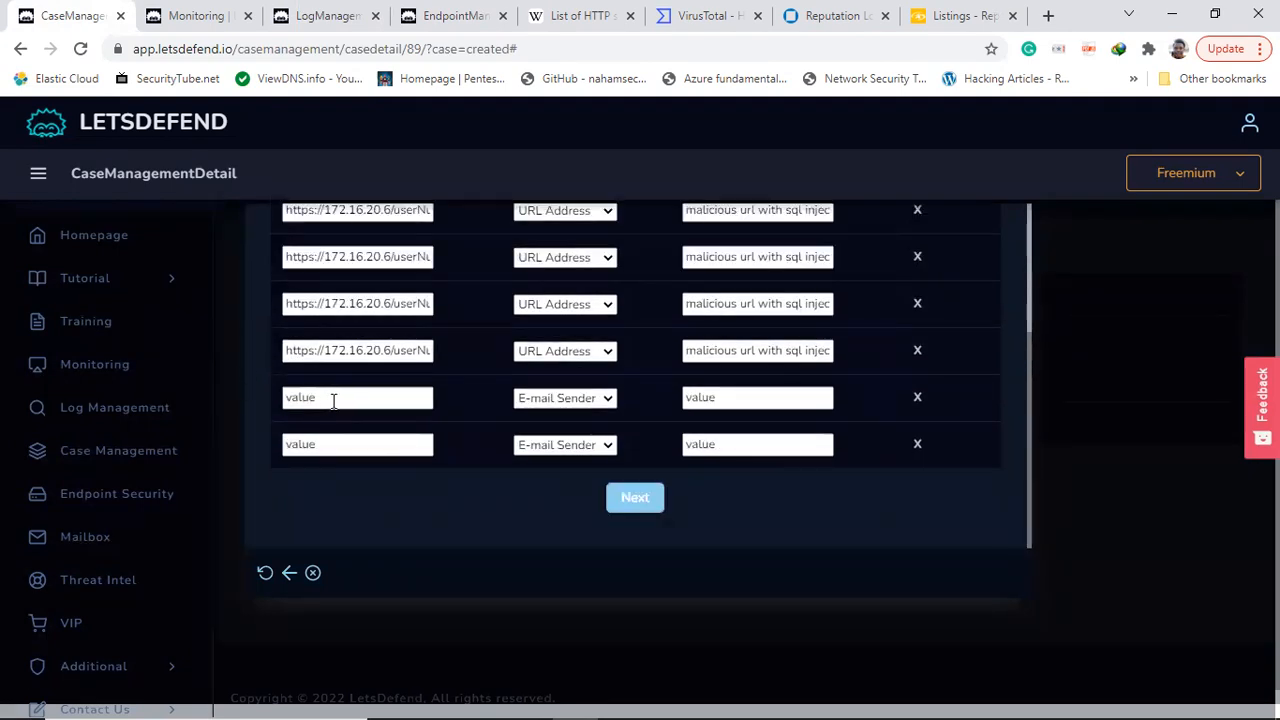
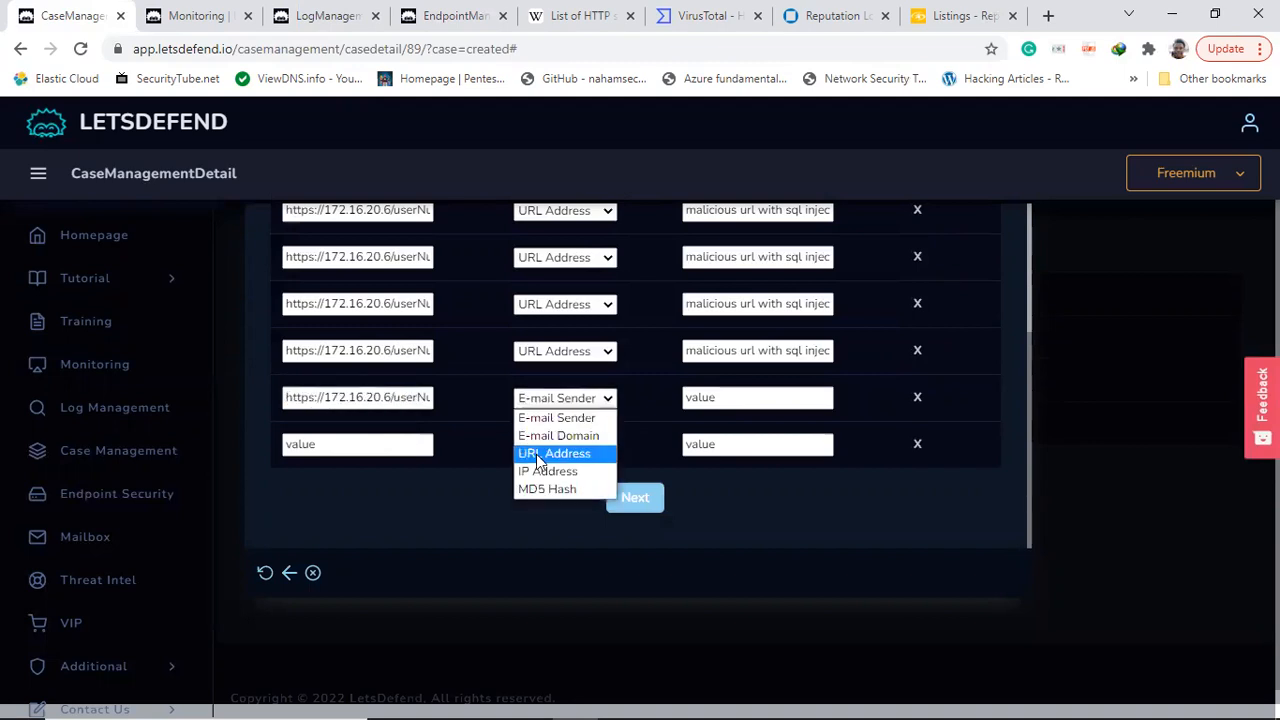
click(536, 454)
- Copy the comment "malicious url with sql injection" from the fifth artifact into the sixth artifact's comment
click(725, 350)
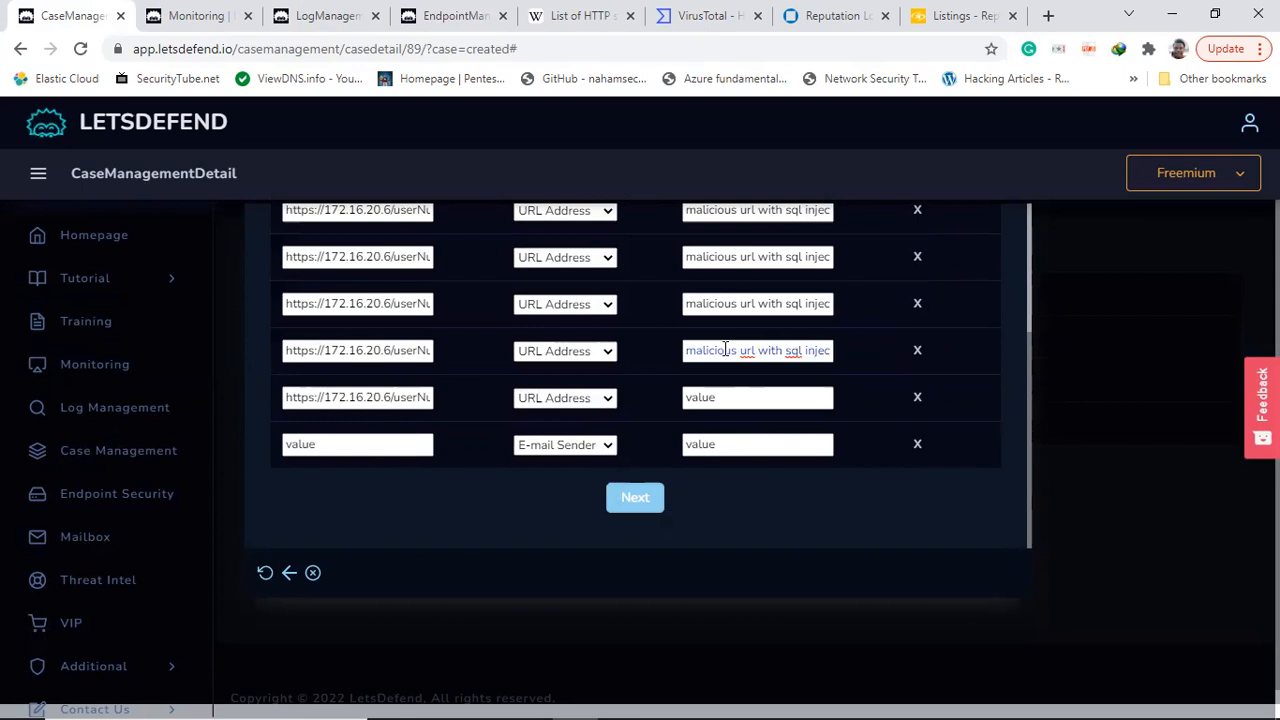
click(734, 397)
key(BackSpace)
key(BackSpace)
key(BackSpace)
key(BackSpace)
key(BackSpace)
text(malicious url with sql injection)
- Set the seventh artifact's comment to "malicious url with sql injection" and its type to URL Address
click(717, 445)
text(malicious url with sql injection)
click(569, 447)
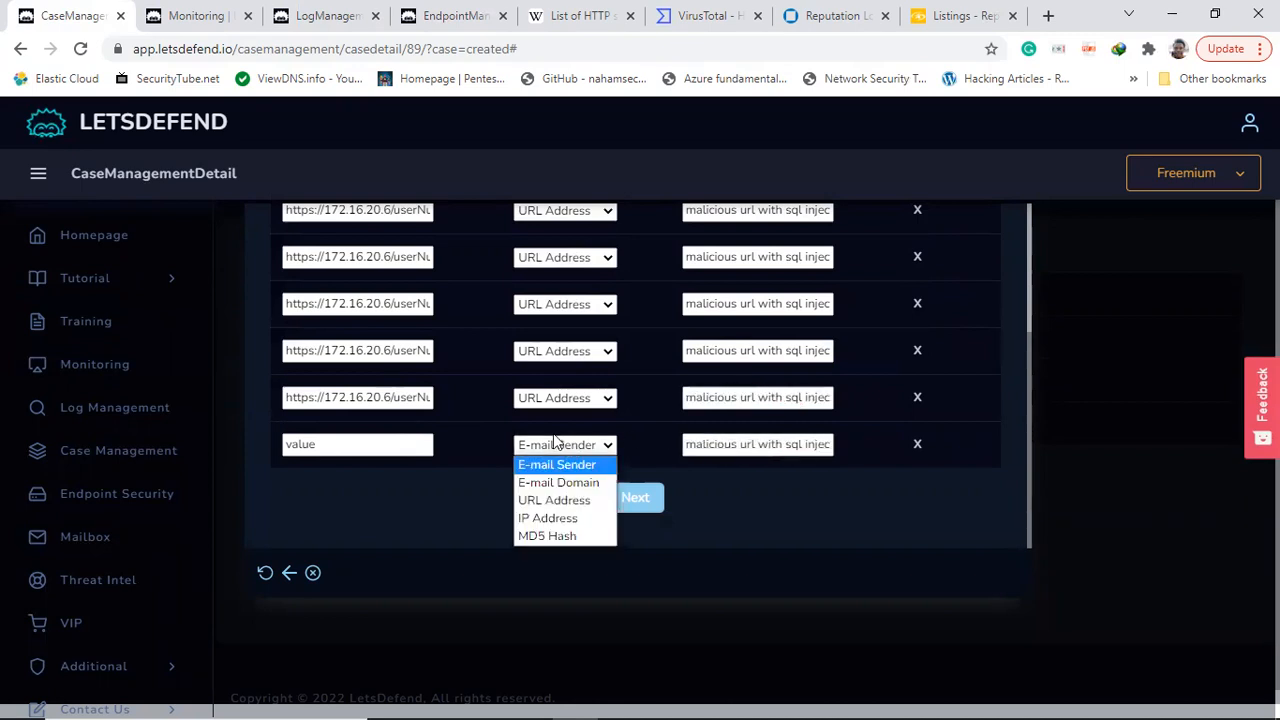
click(546, 501)
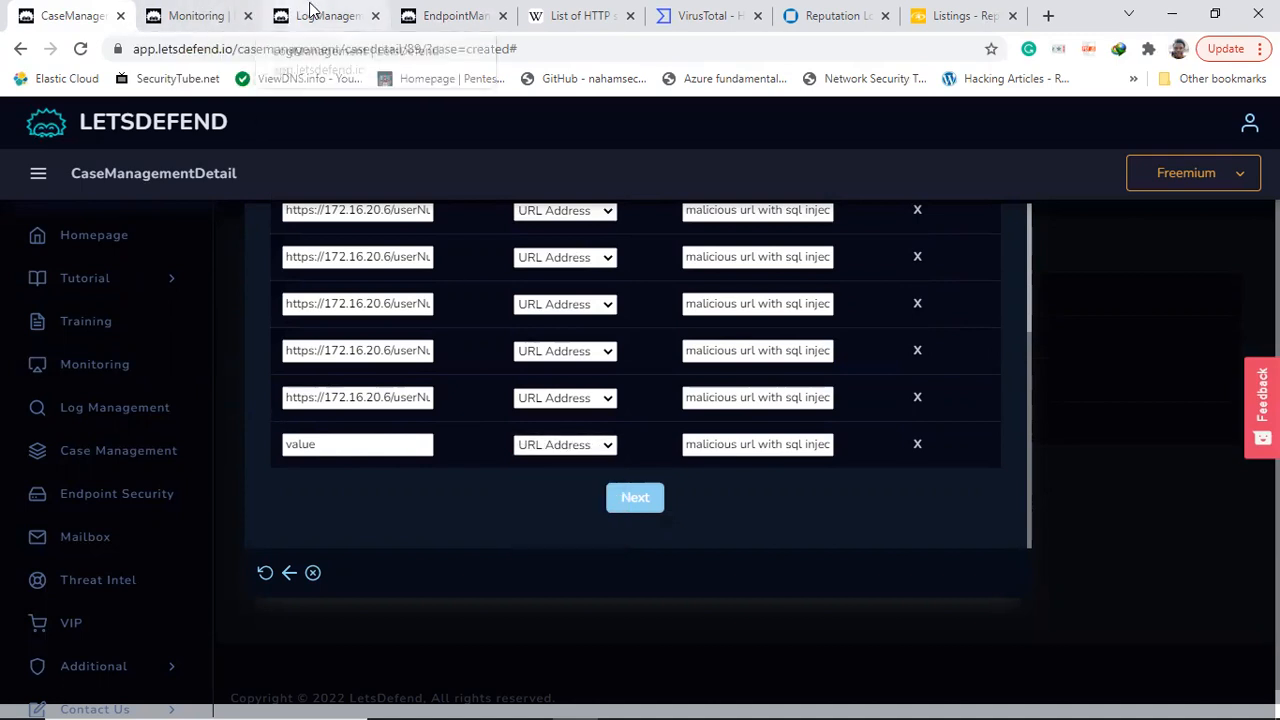
click(312, 12)
click(823, 332)
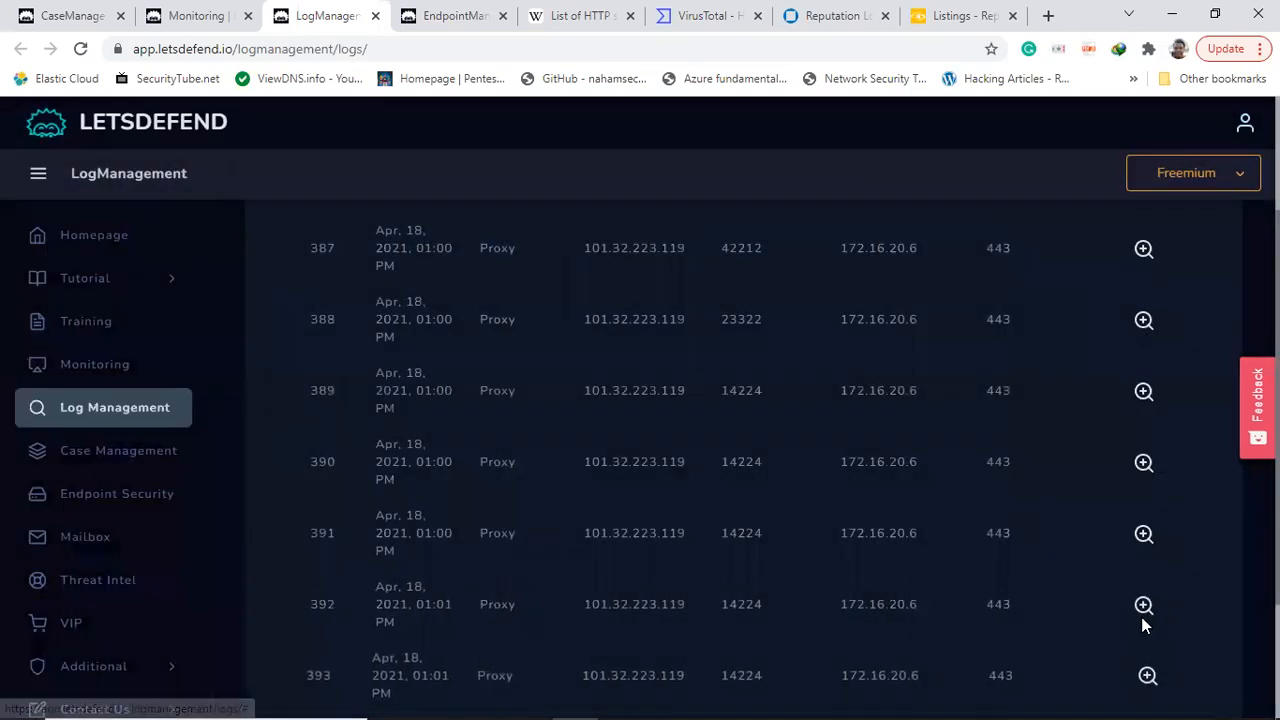
click(1144, 604)
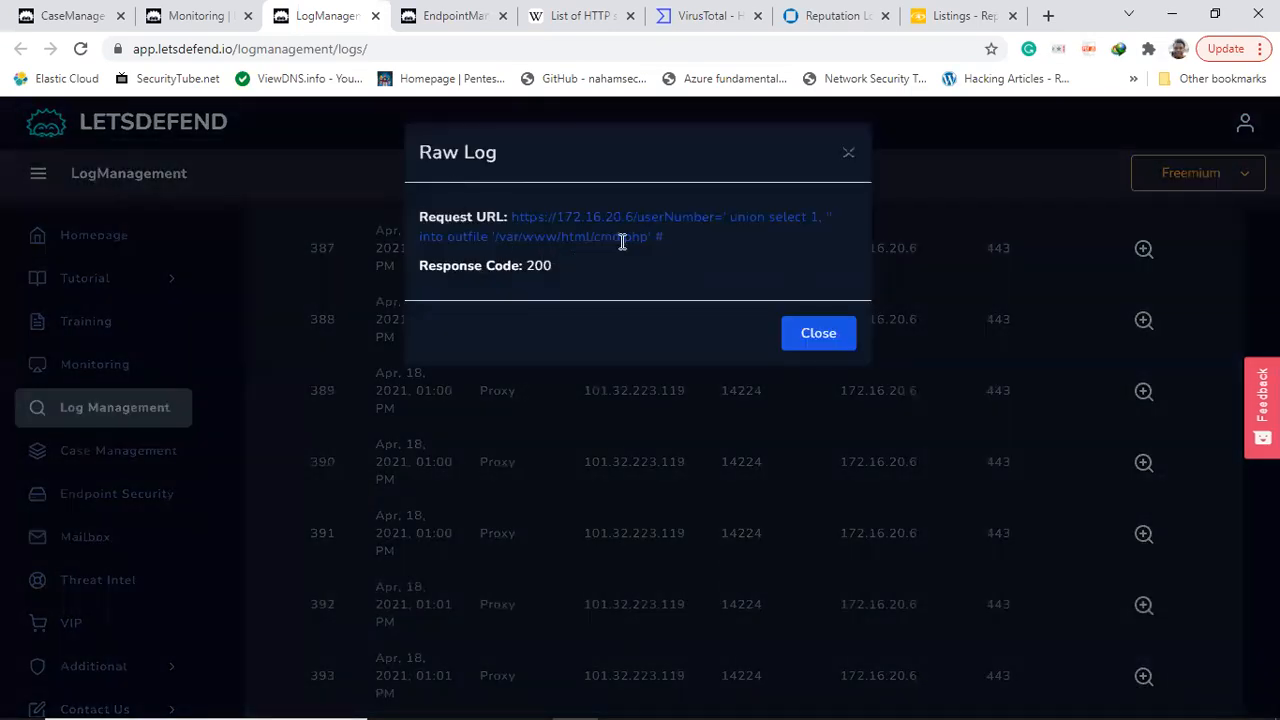
click(852, 157)
click(1146, 678)
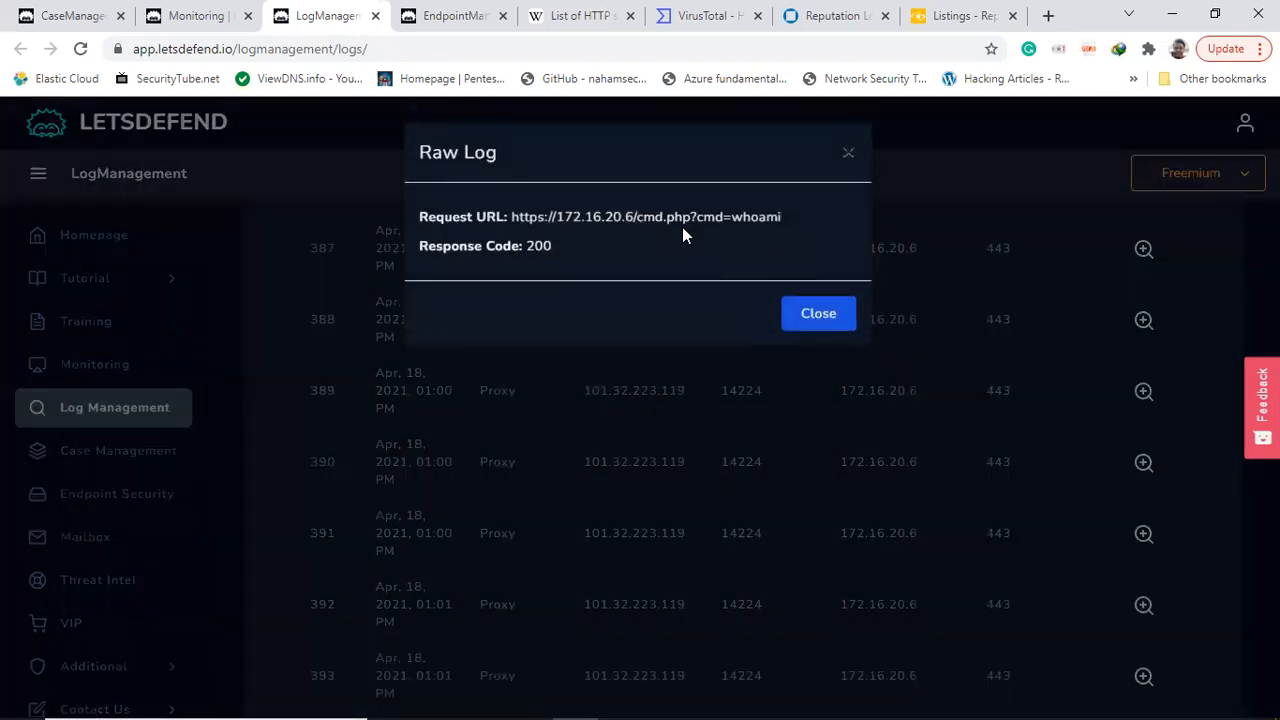
drag(793, 225, 513, 219)
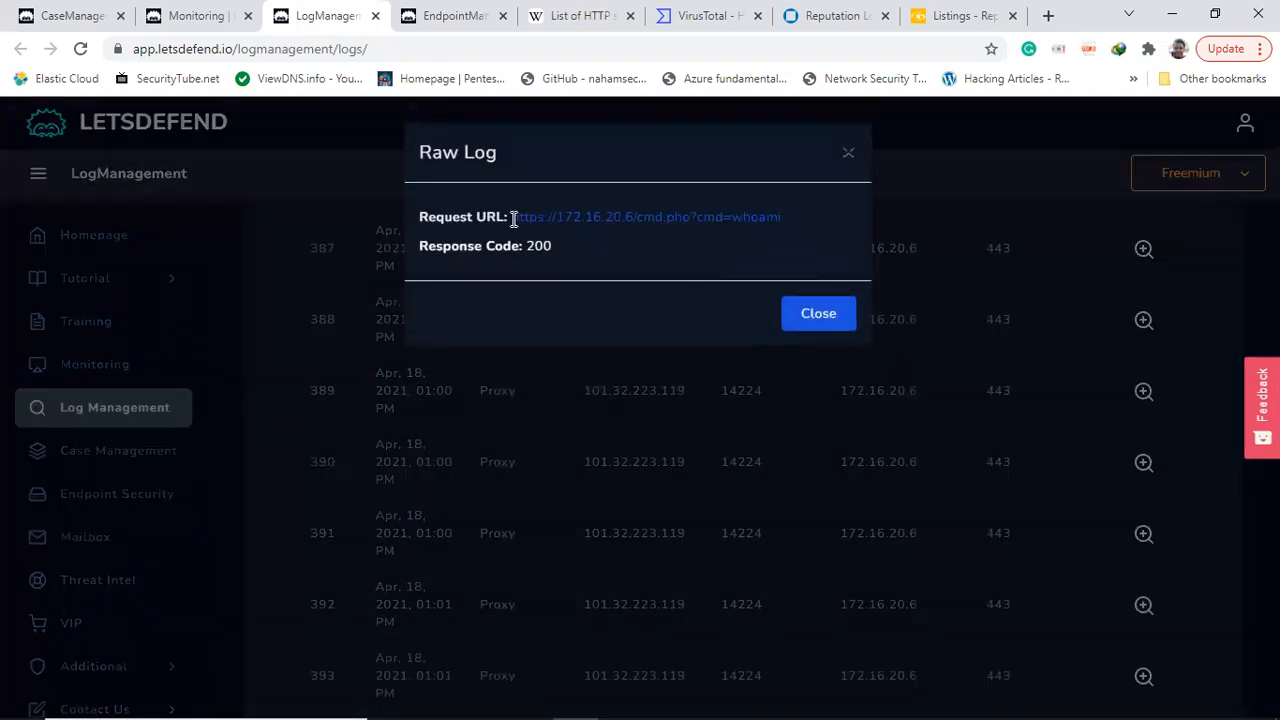
- Replace the seventh artifact's placeholder value with the copied "cmd.php?cmd=whoami" URL, and submit the artifact list
click(62, 15)
click(350, 445)
key(BackSpace)
key(BackSpace)
key(BackSpace)
key(BackSpace)
key(BackSpace)
key(ctrl+v)
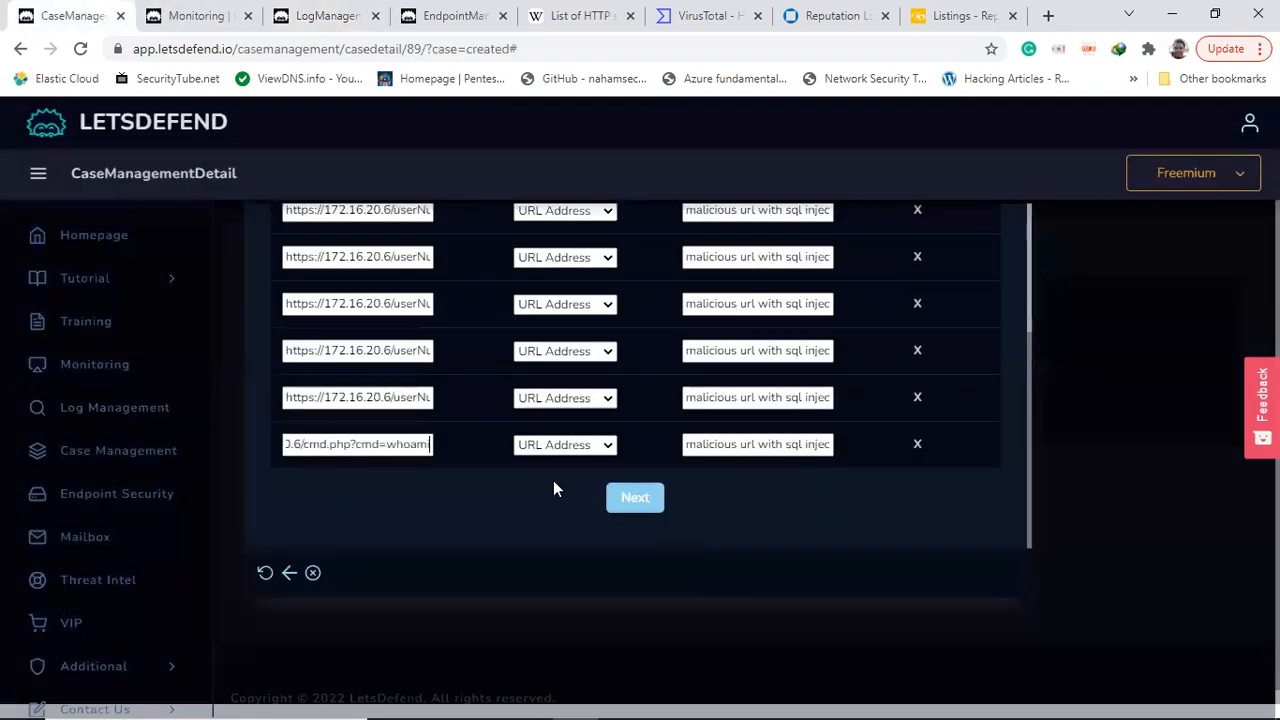
click(634, 498)
- Begin the analyst note with "te Sql Server running on the Ubuntu OS is highly compromised", accepting the spelling correction for "highly"
click(519, 336)
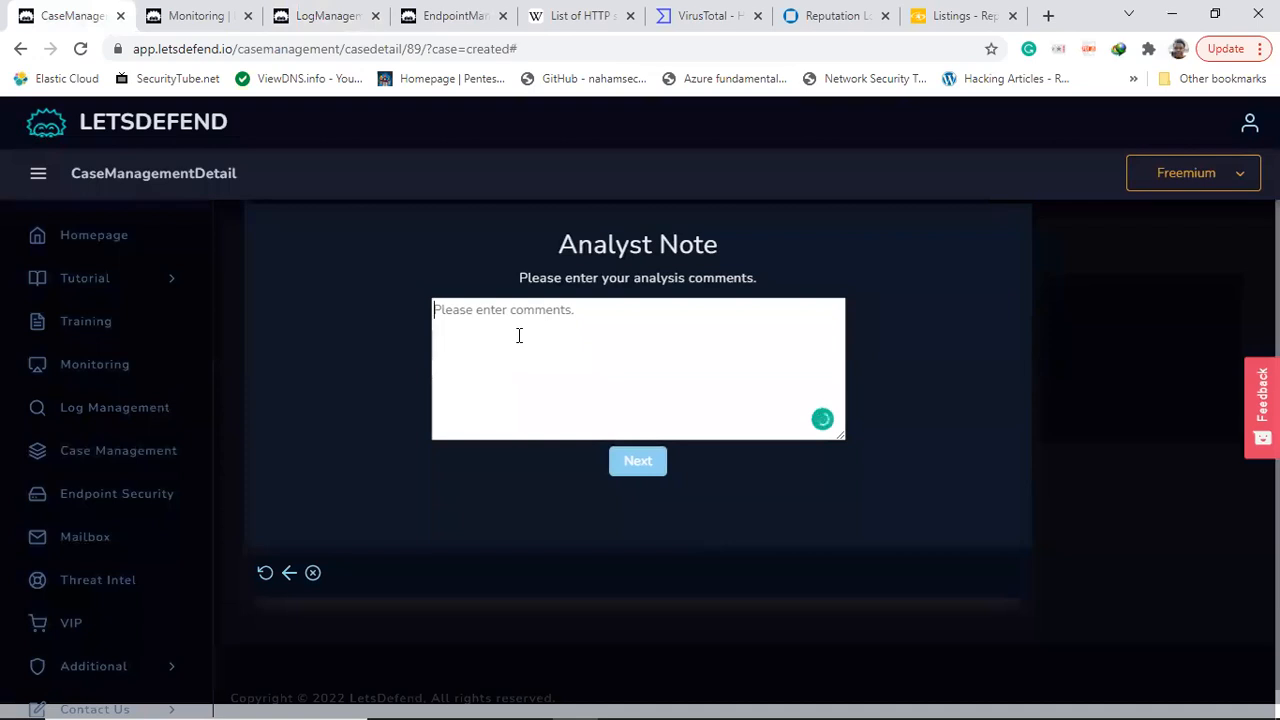
text(Serve)
key(BackSpace)
key(BackSpace)
key(BackSpace)
key(BackSpace)
key(BackSpace)
text(te Seql Server)
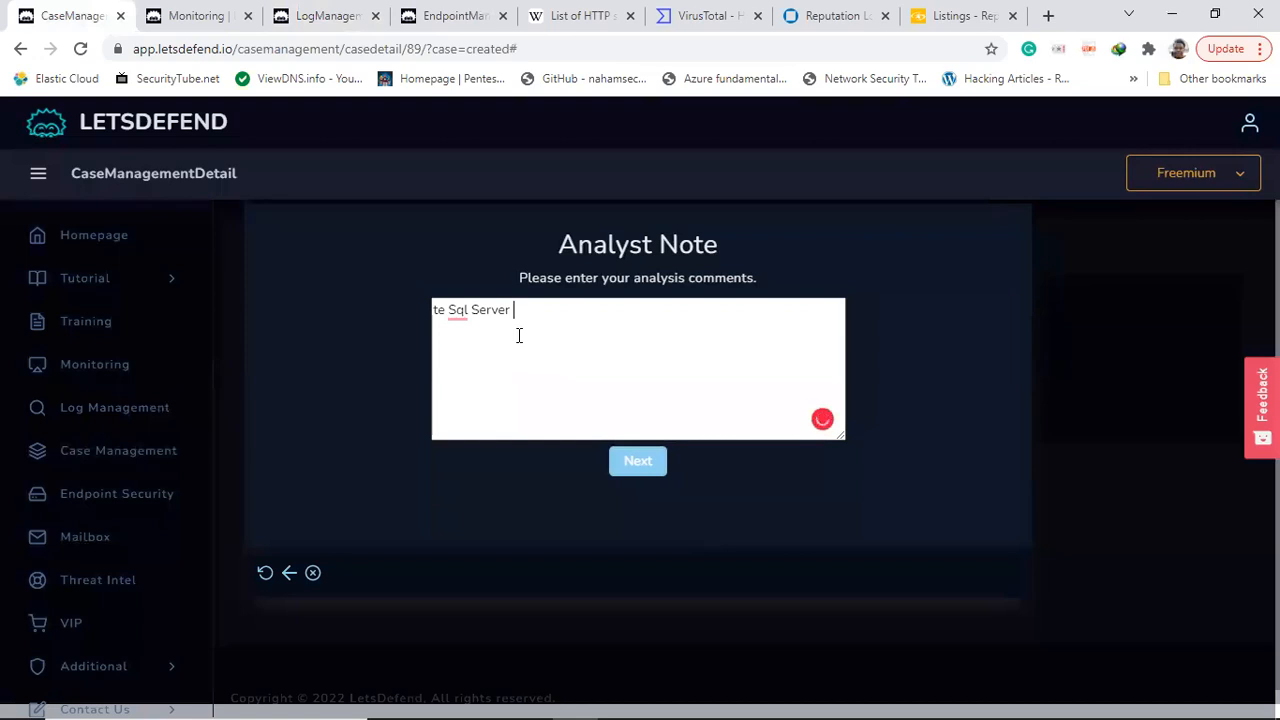
text( running )
text(on the )
text(U)
text(n)
text(buntu O)
text(S )
text(is higly)
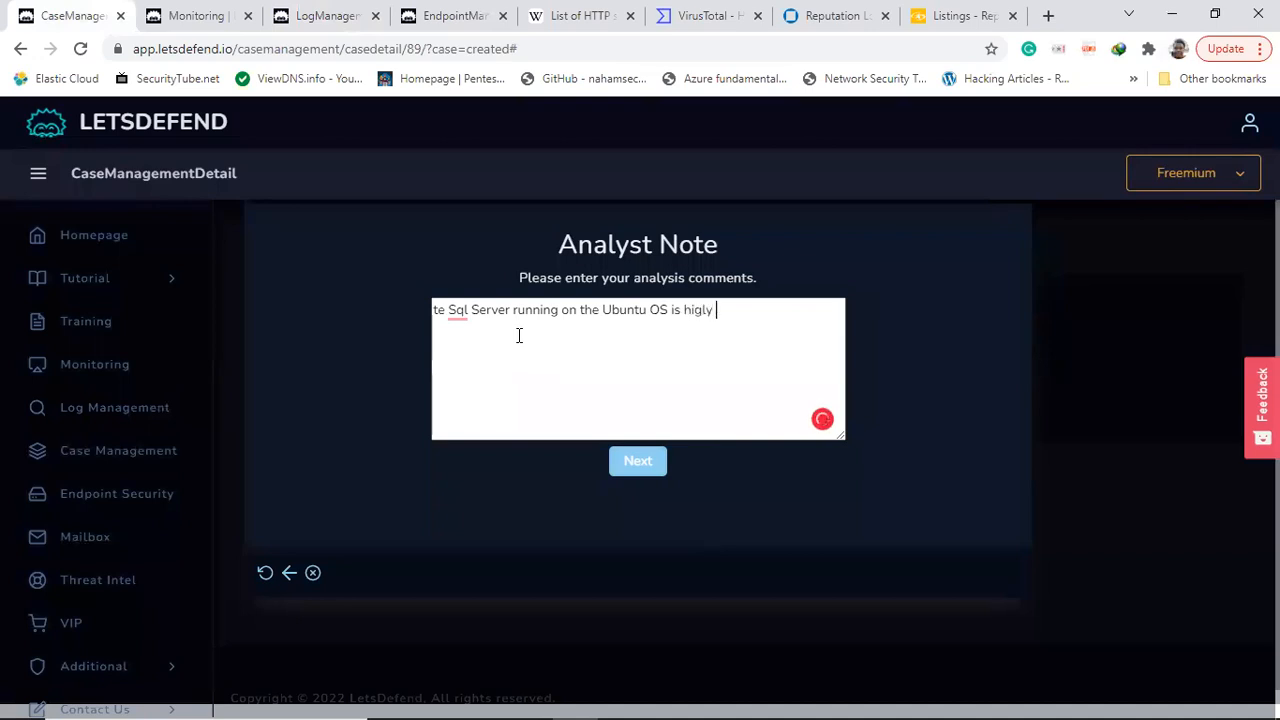
text( compromised)
click(703, 309)
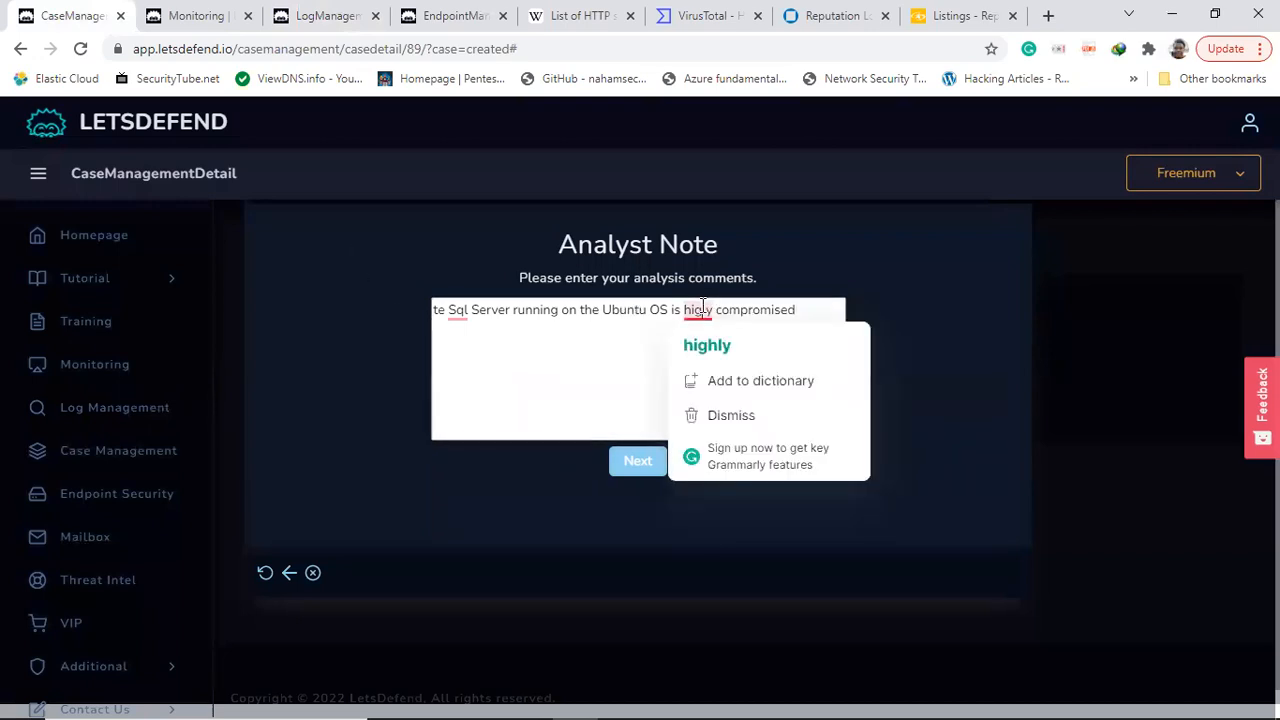
click(707, 345)
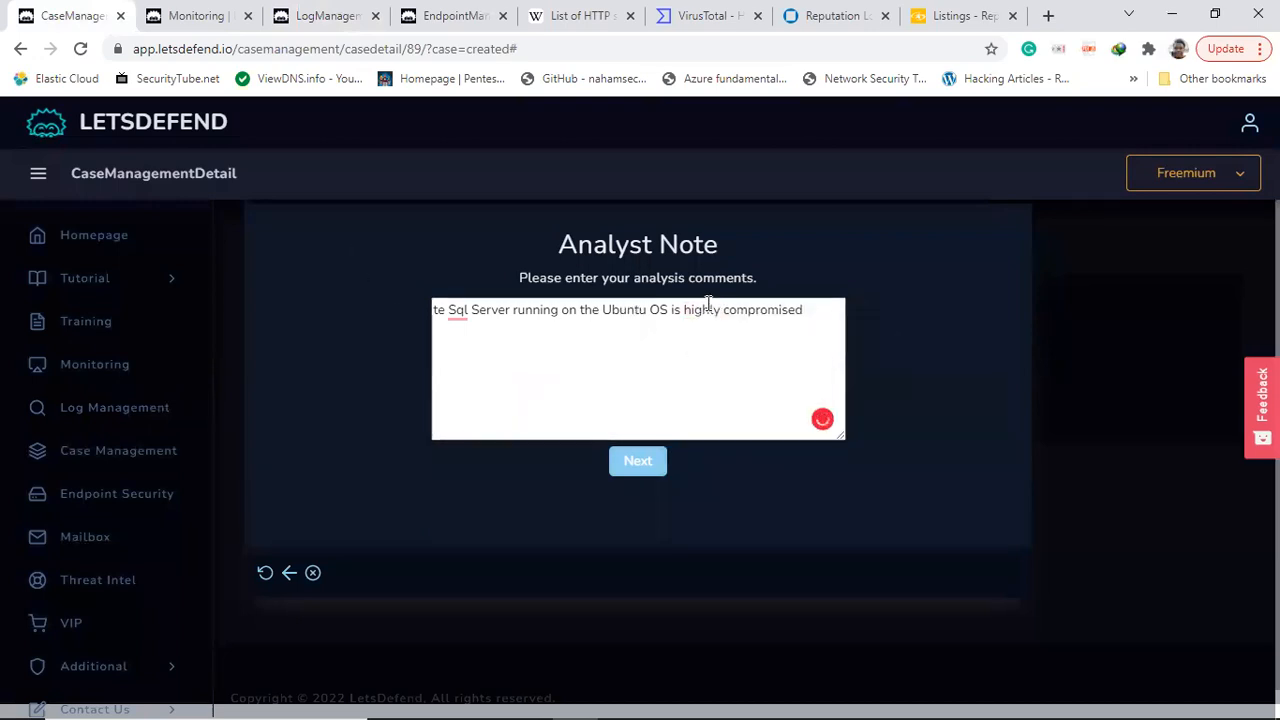
- Complete the note's first paragraph with ". I will recommend we have Firewall or WAF Solution install to control against SQL Injection Attacks"
click(815, 310)
text(. I will recommend we have )
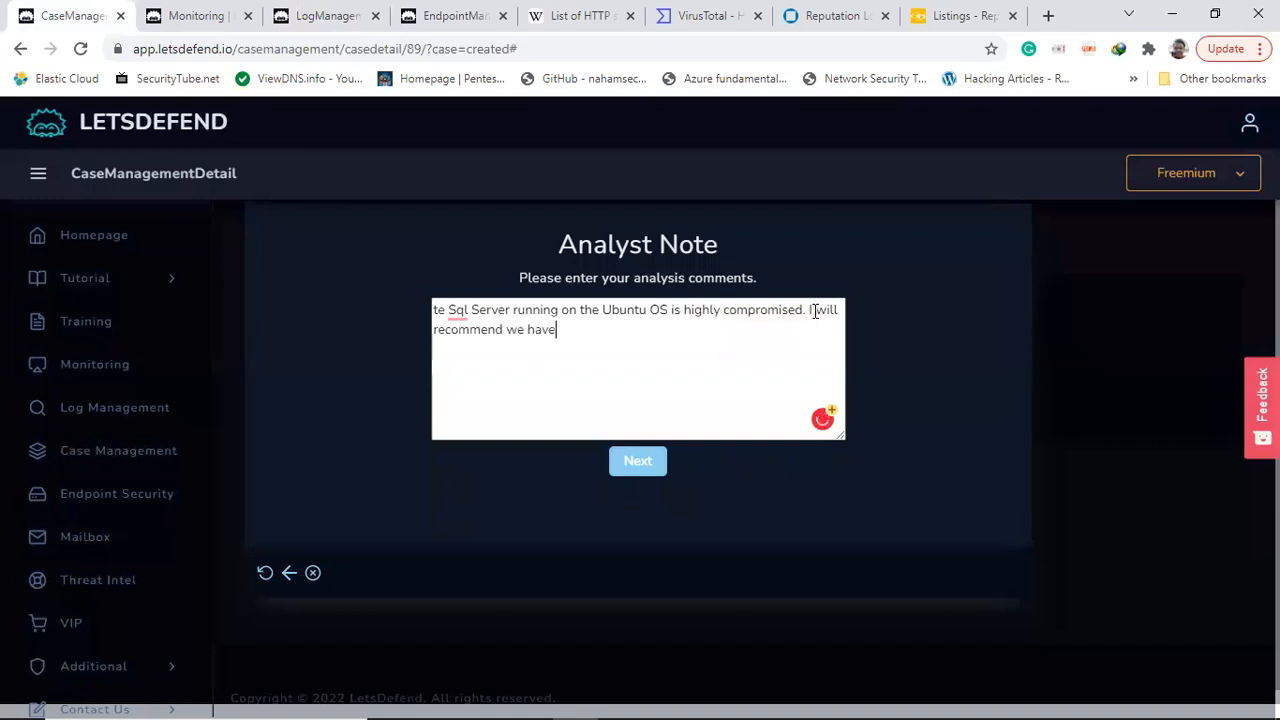
text(Firewa)
text(ll or WA)
text(WAF)
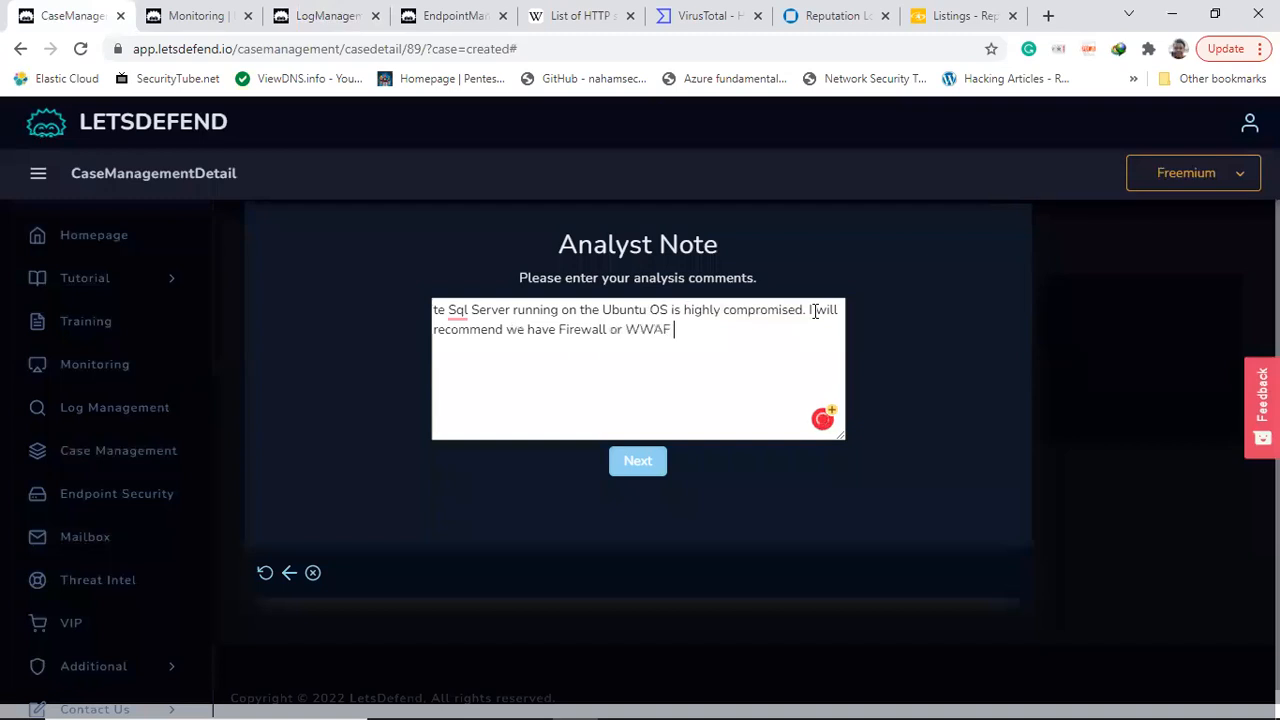
key(BackSpace)
key(BackSpace)
text(WAF Solution int)
key(BackSpace)
text(stall to con)
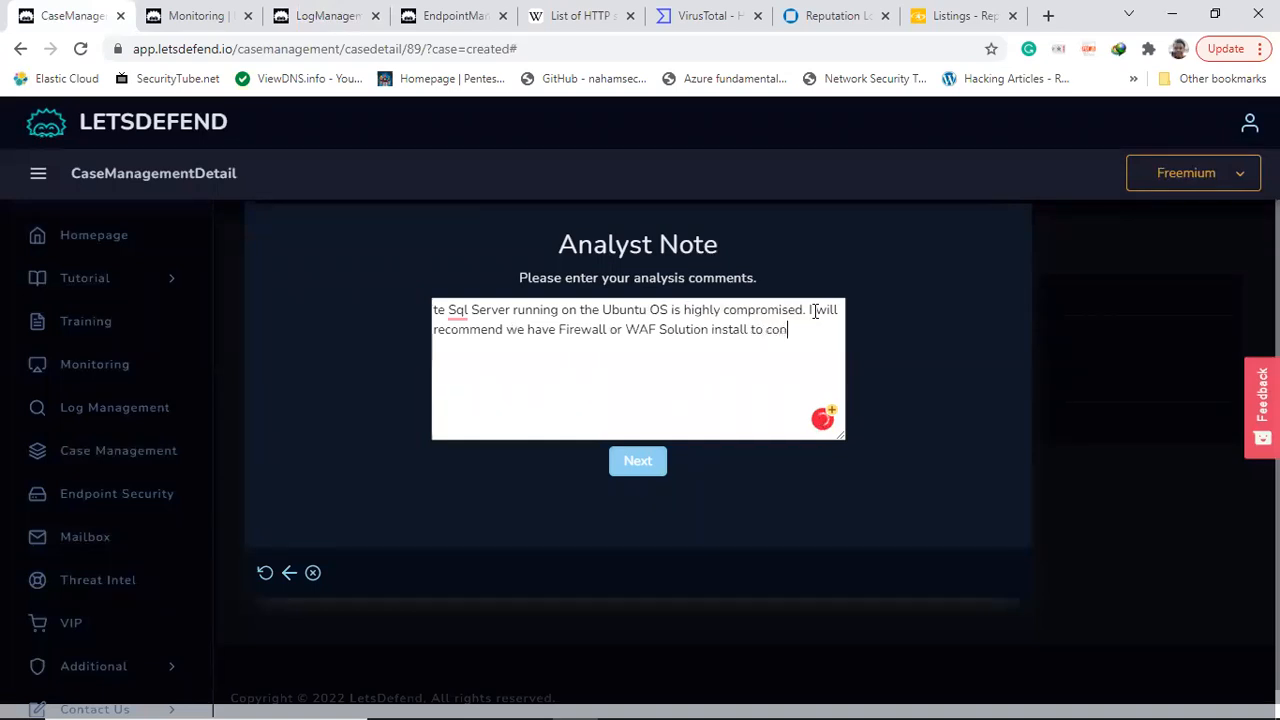
text(trol)
text( against)
text(SQL I)
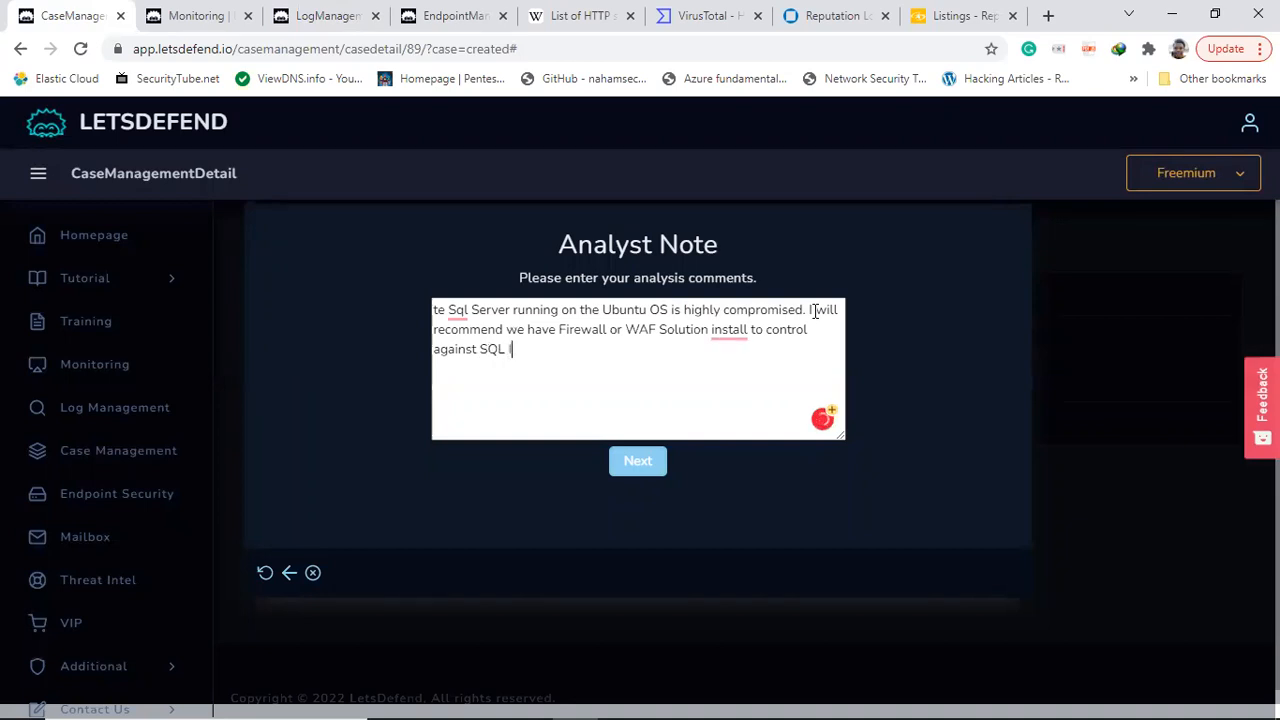
text(njection )
text(Atta)
text(cke)
text(s)
- Start a second paragraph in the analyst note with "Also the Application DB needs to have Input"
key(Return)
text(Also )
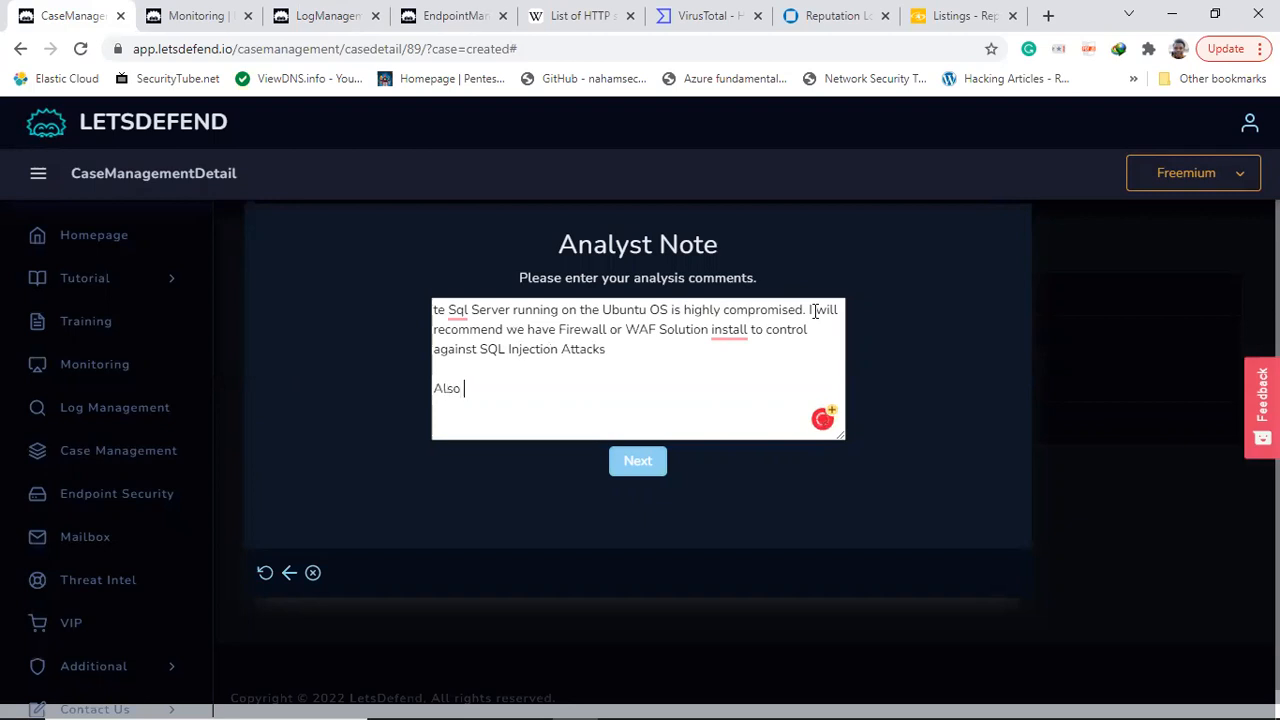
text(te )
text(he )
text(Appl)
text(ication)
text( DB )
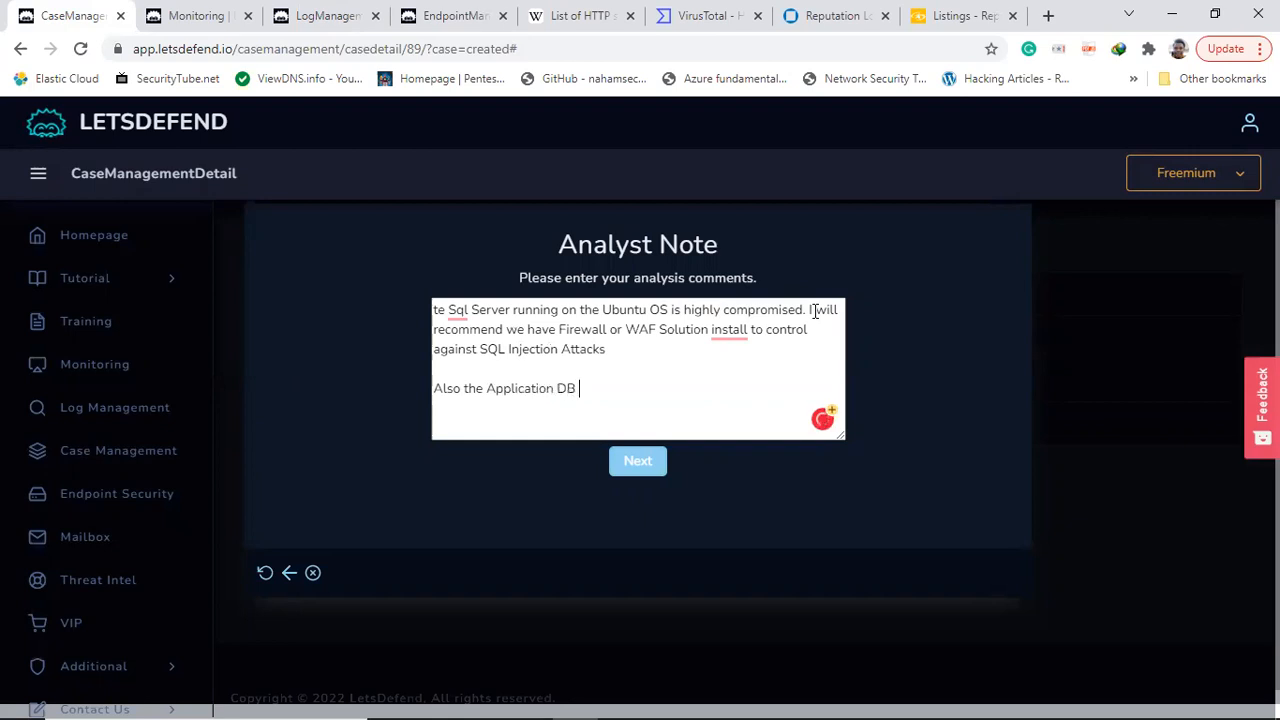
text(needs o have)
key(BackSpace)
key(BackSpace)
key(BackSpace)
key(BackSpace)
key(BackSpace)
text(to have Input)
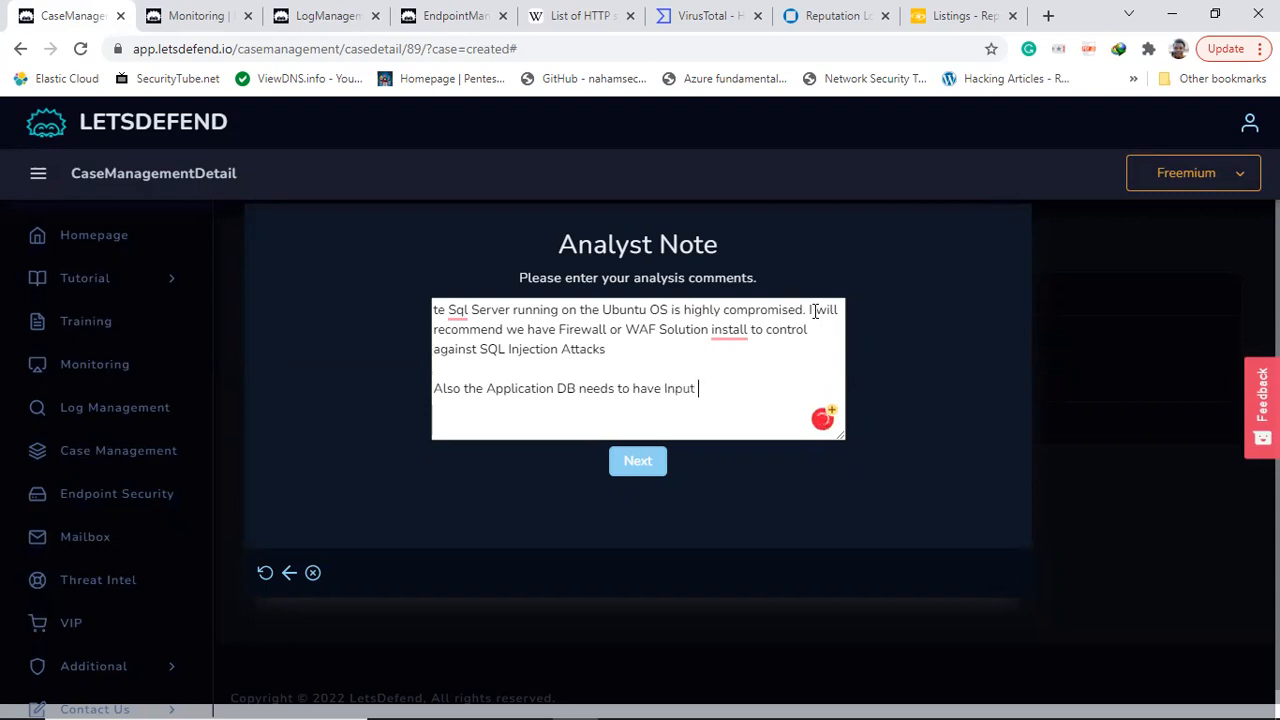
- Finish the note's second paragraph with "validation to control against SQL Injection Attacks"
text( have)
key(BackSpace)
key(BackSpace)
key(BackSpace)
text(val)
text(ation to )
text(cont)
text(t)
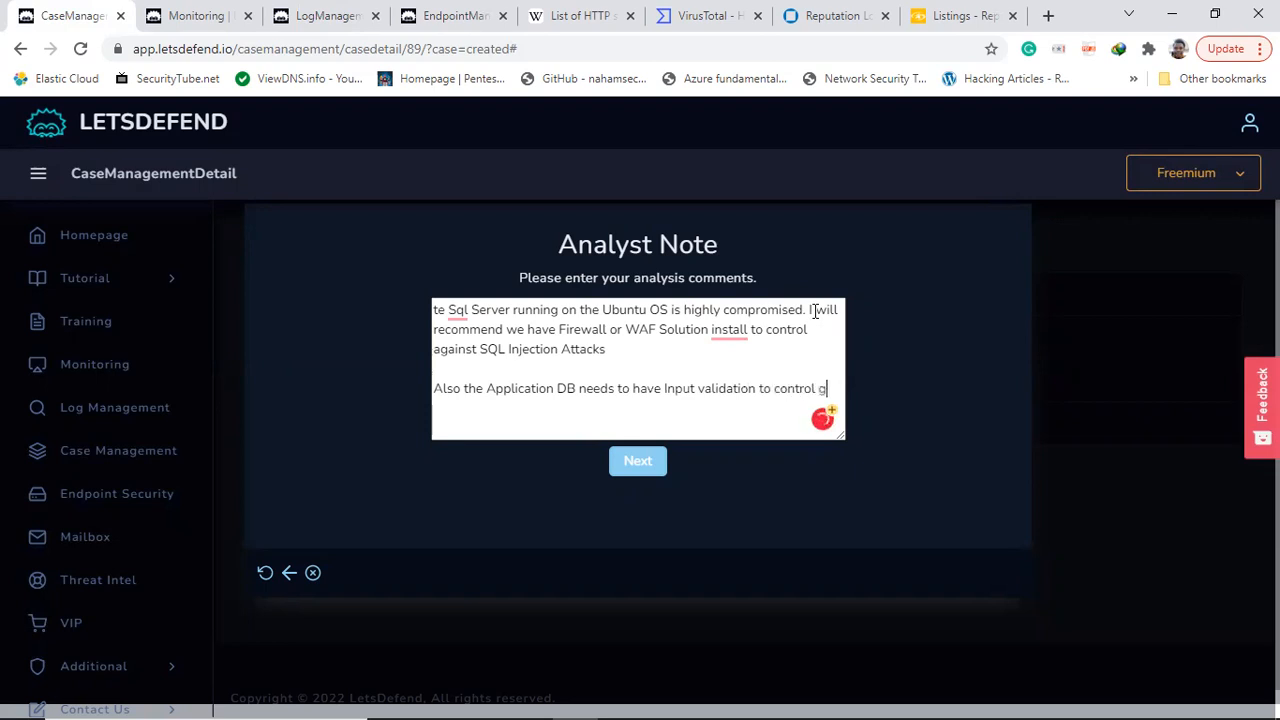
text(rol against SQL Injection Attackes)
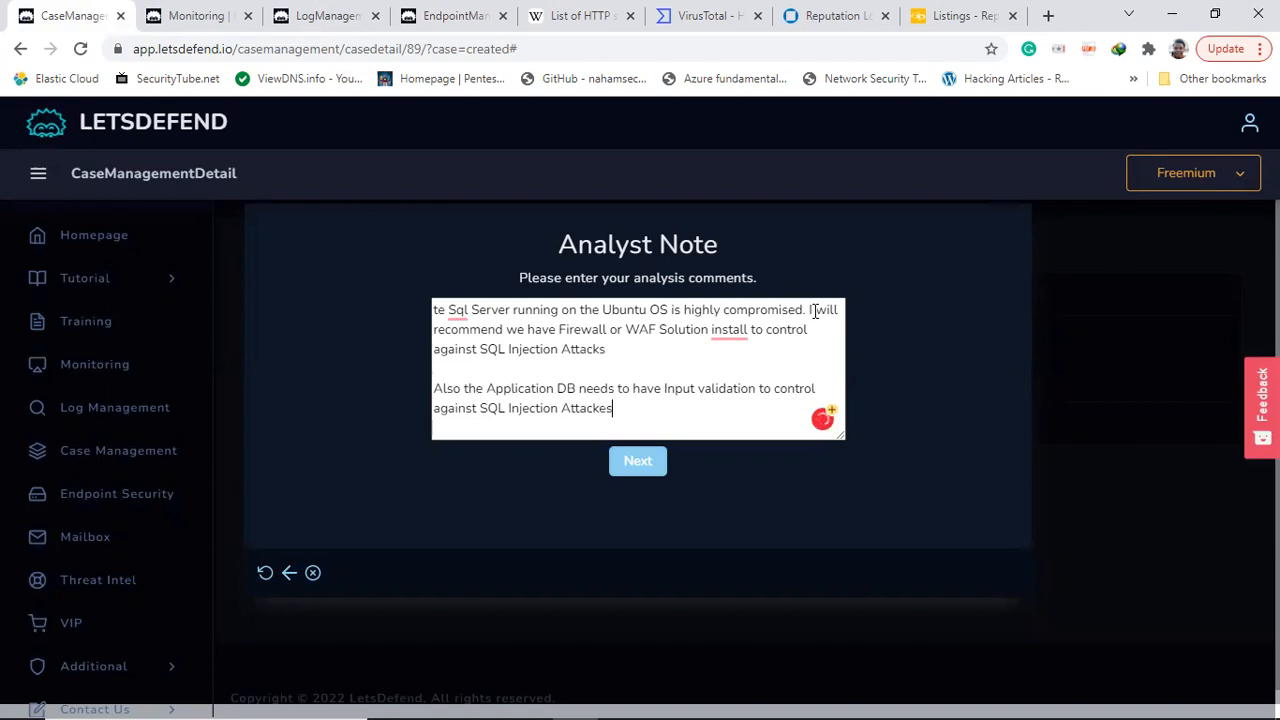
key(BackSpace)
key(BackSpace)
text(s)
- Correct the analyst note's wording to "installed", "the", "SQL" and "a Firewall"
click(748, 332)
mouse_move(727, 337)
click(740, 385)
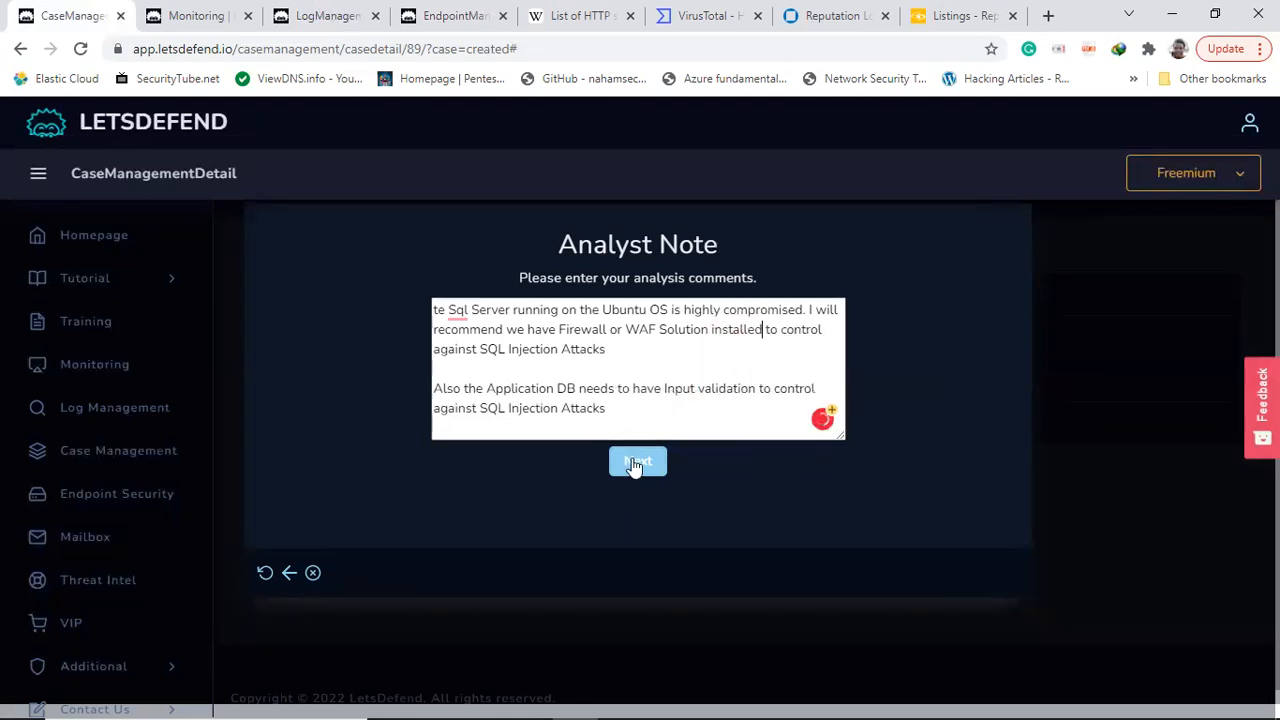
click(440, 310)
text(h)
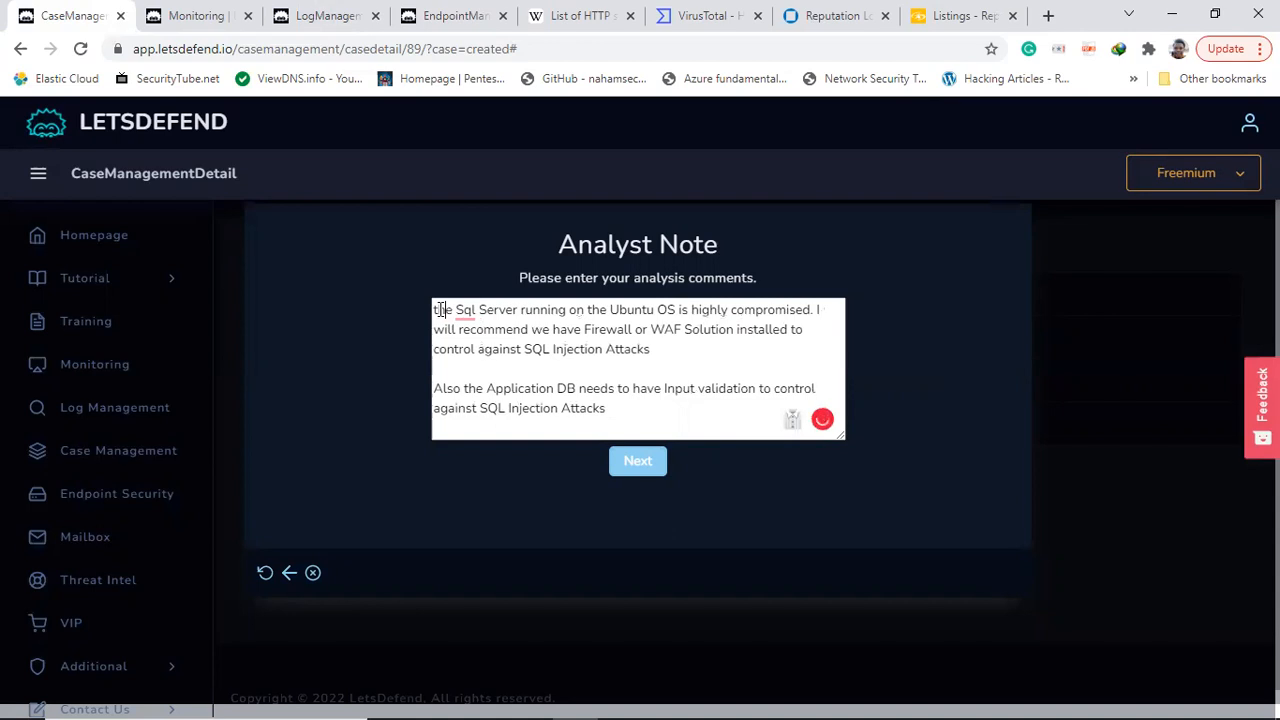
mouse_move(468, 314)
click(487, 340)
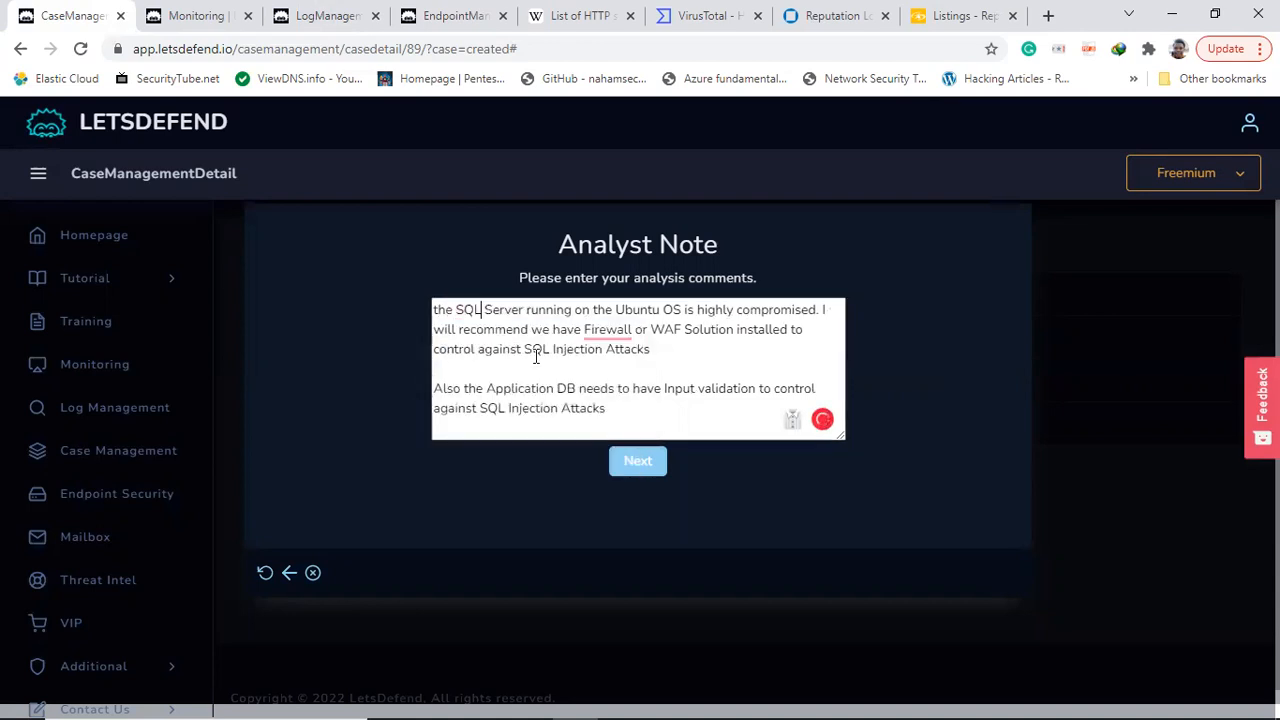
mouse_move(610, 331)
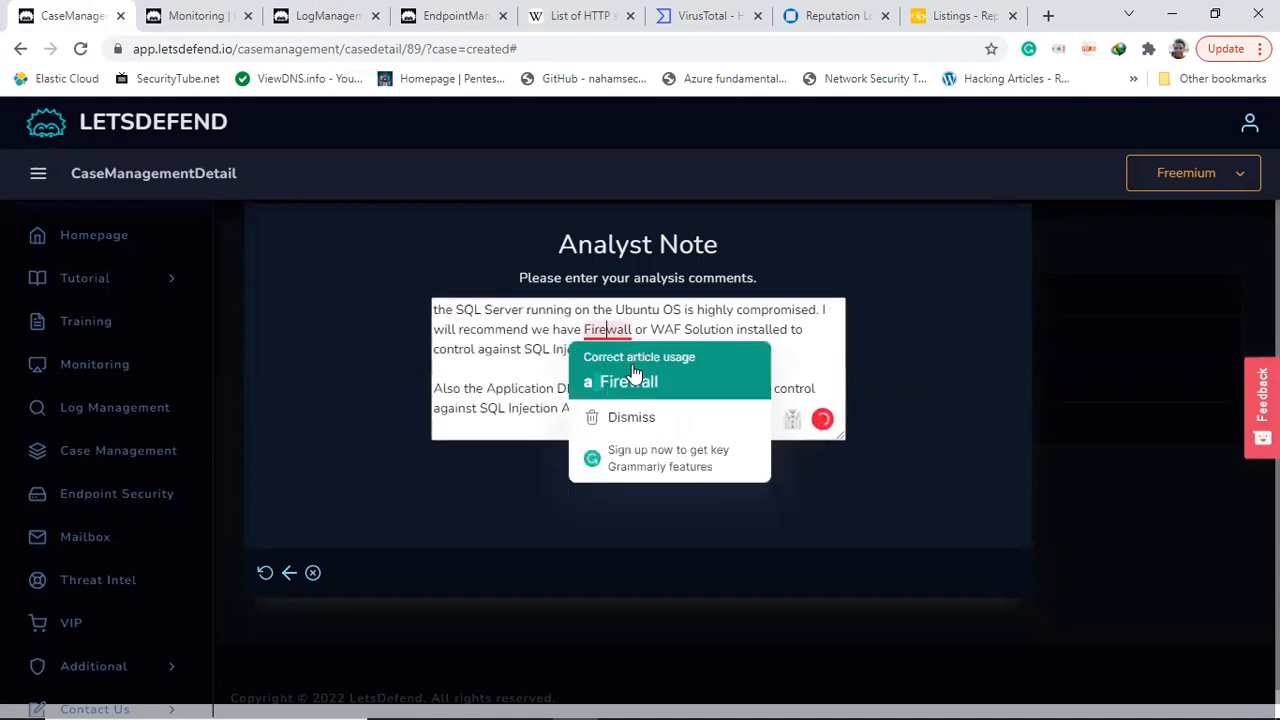
click(630, 378)
- Submit the analyst note, finish the playbook, and continue to the monitoring page
click(645, 463)
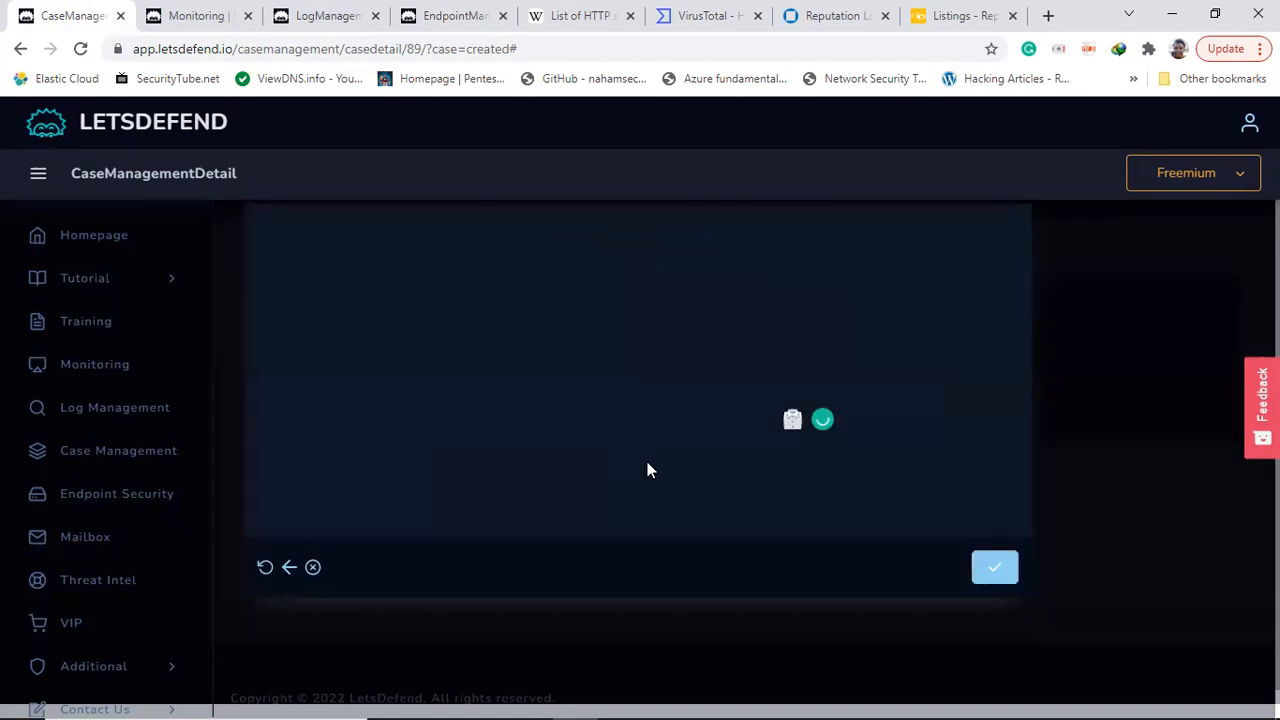
click(993, 568)
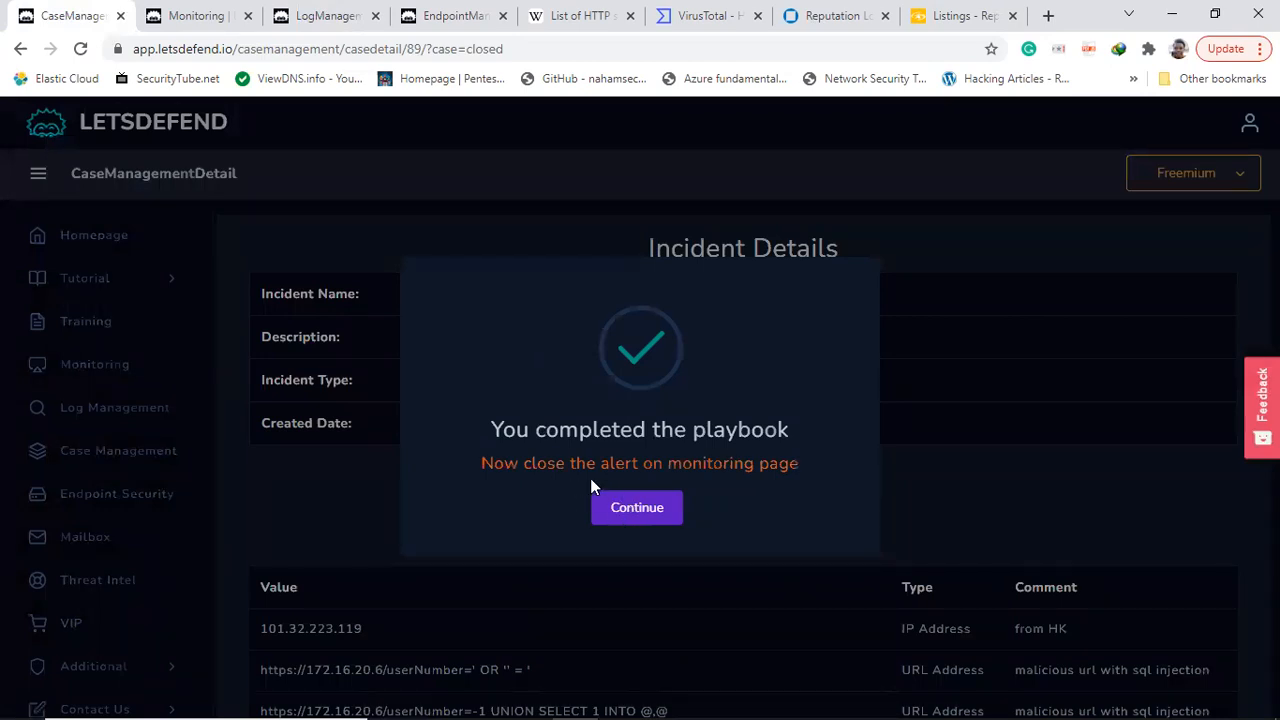
click(658, 514)
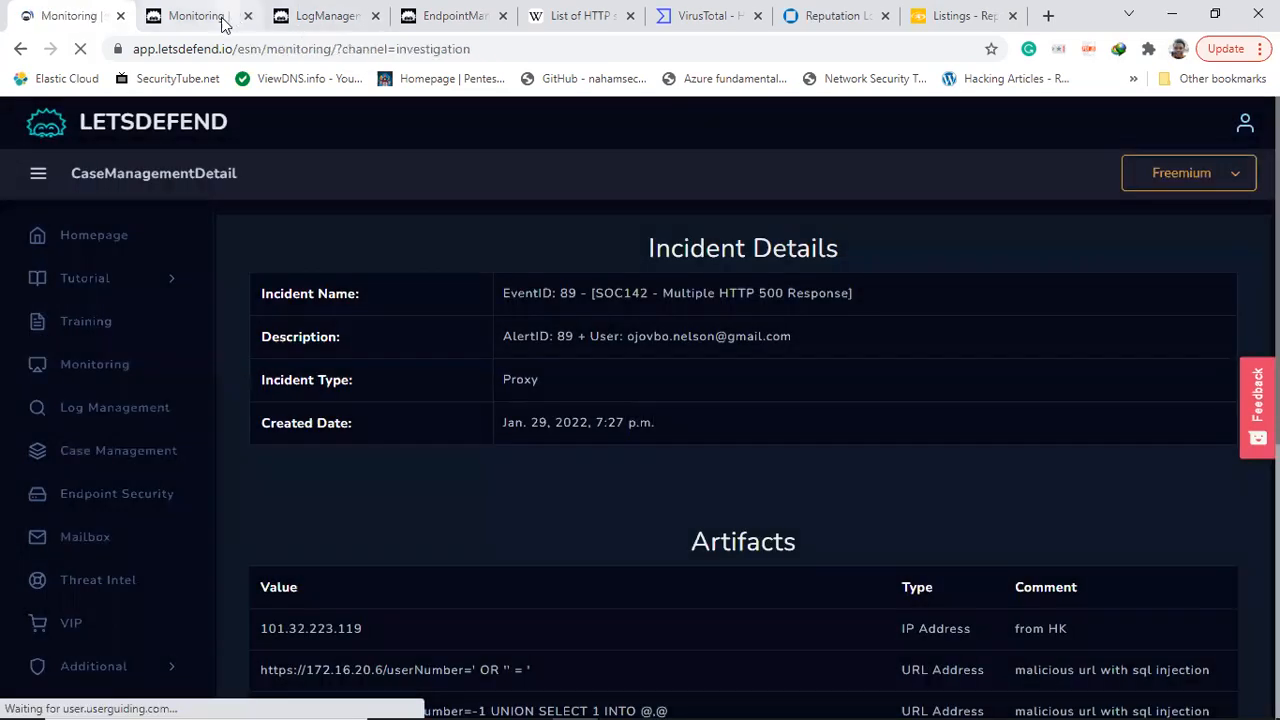
- Review the closed SOC145 - Ransomware Detected alert's answers, analyst note and editor note, and collapse its details
click(224, 22)
click(910, 303)
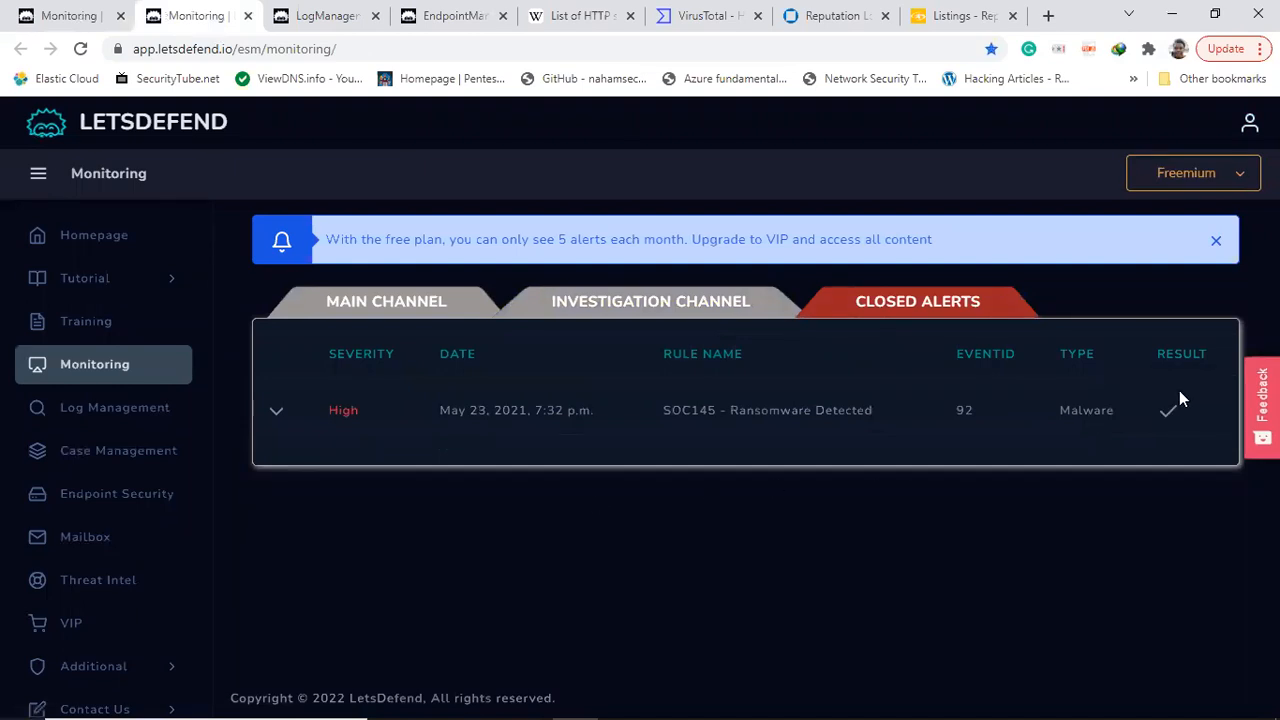
click(1170, 408)
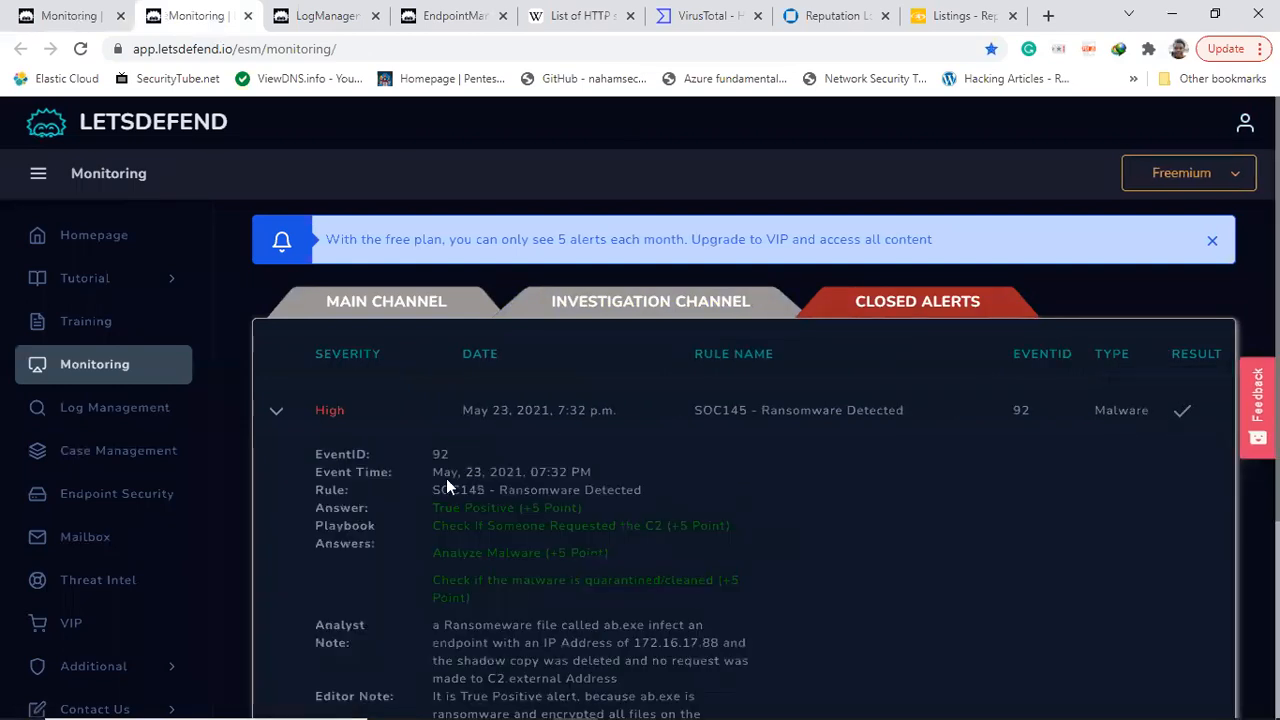
scroll(1218, 433, down, 2)
scroll(745, 458, up, 2)
scroll(745, 458, down, 3)
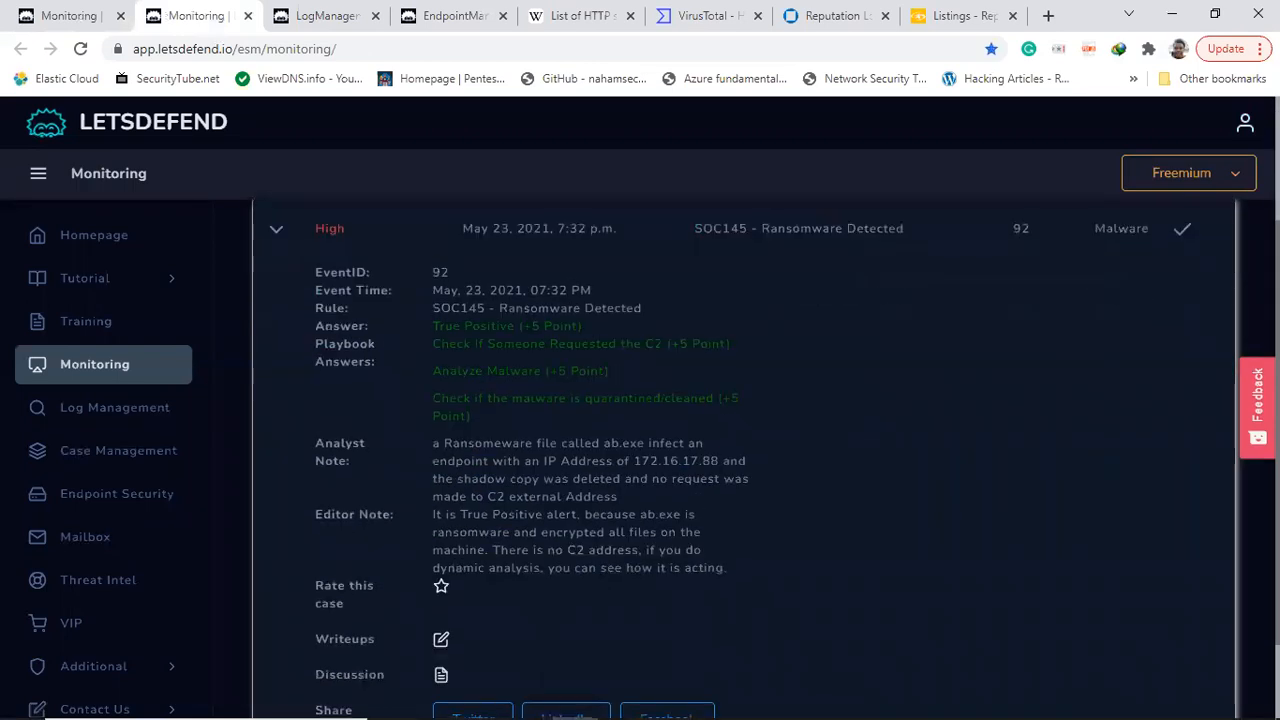
scroll(745, 458, up, 2)
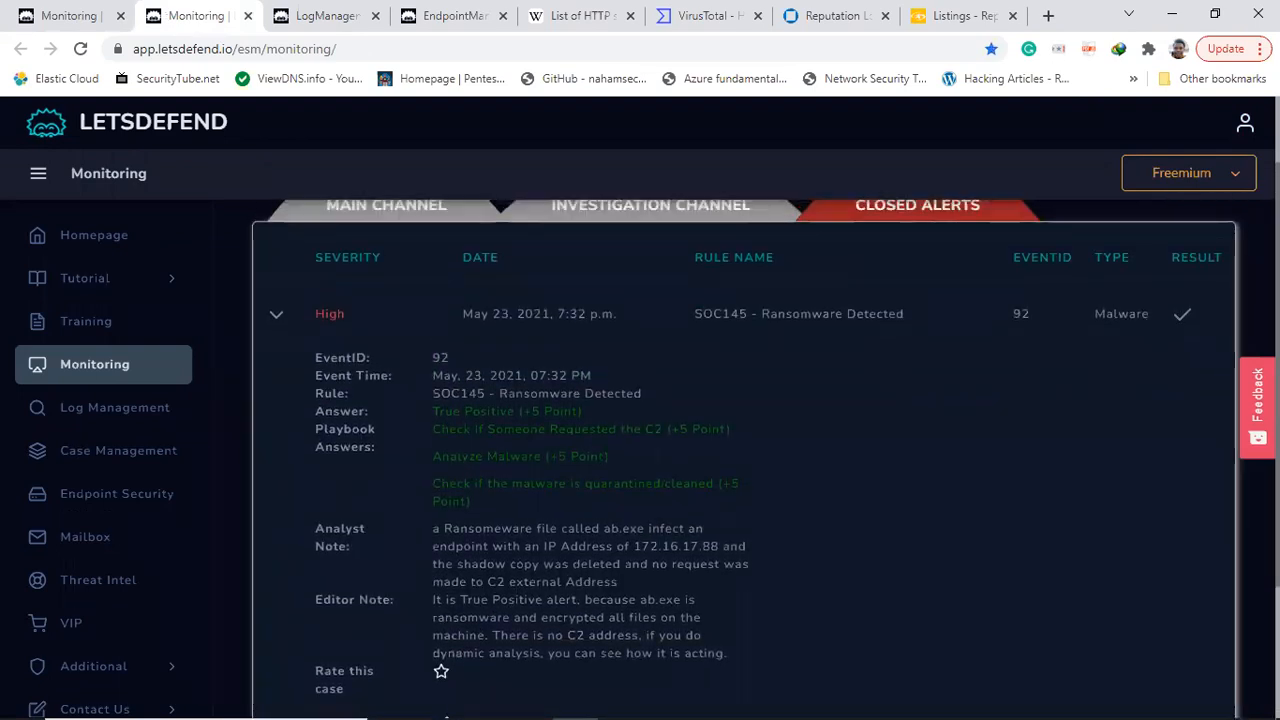
scroll(745, 458, down, 2)
scroll(745, 458, up, 1)
scroll(745, 458, down, 1)
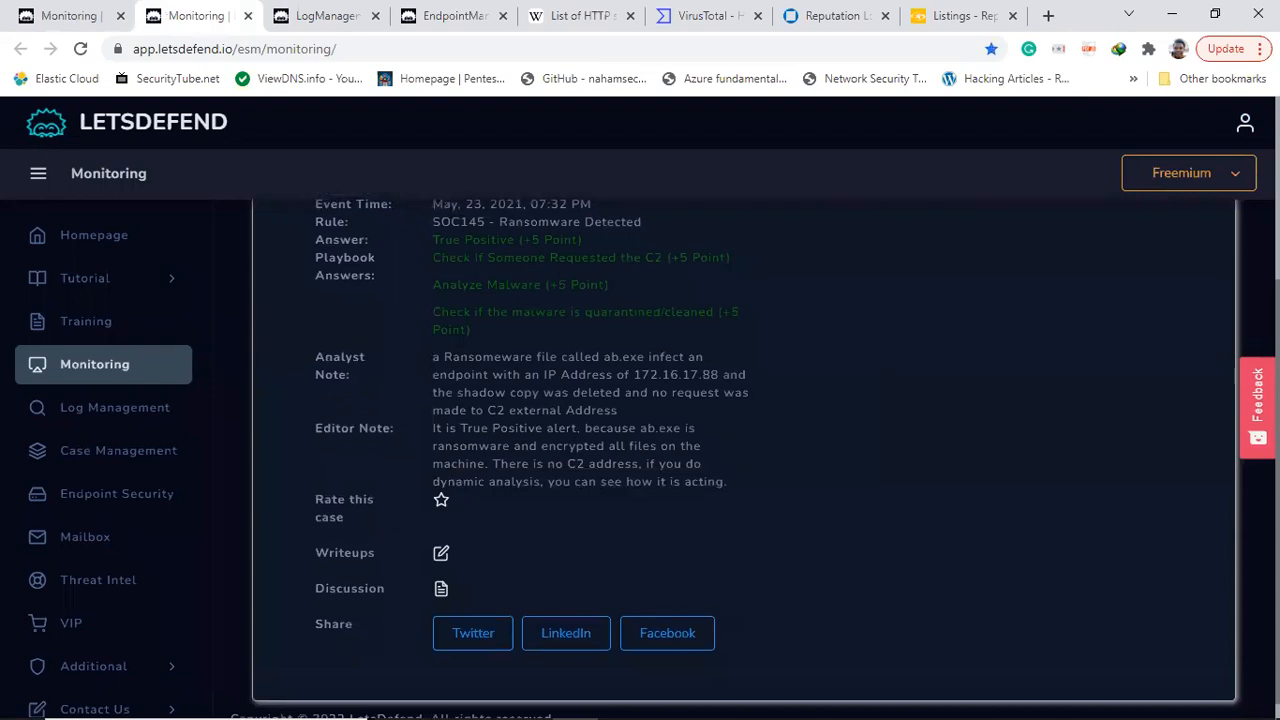
scroll(745, 458, up, 2)
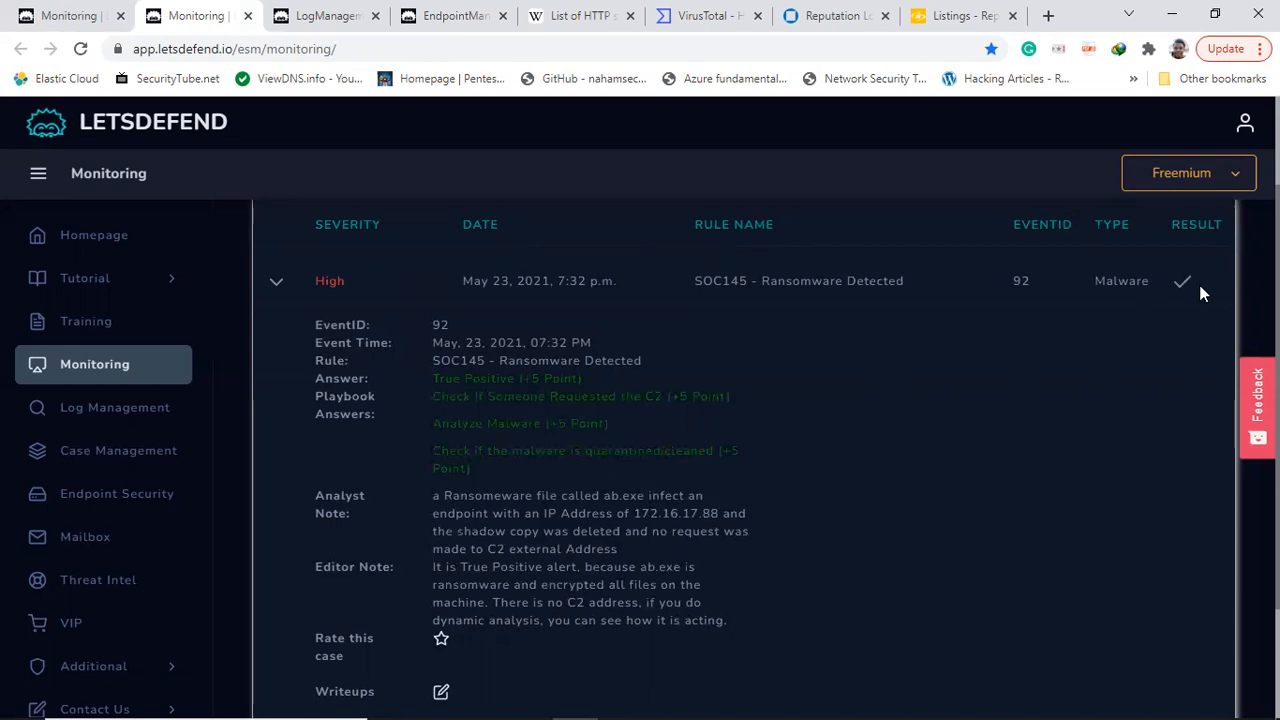
click(277, 282)
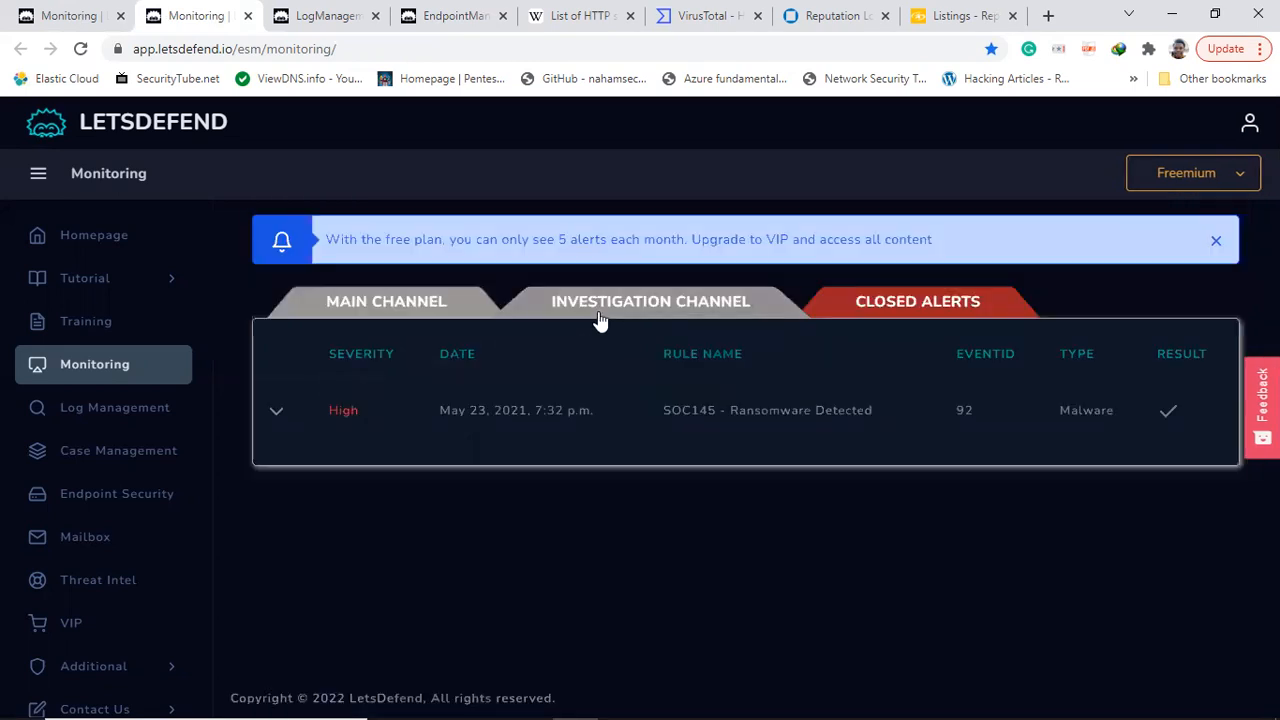
- Look through the investigation channel, the main channel and the closed alerts
click(654, 306)
click(378, 304)
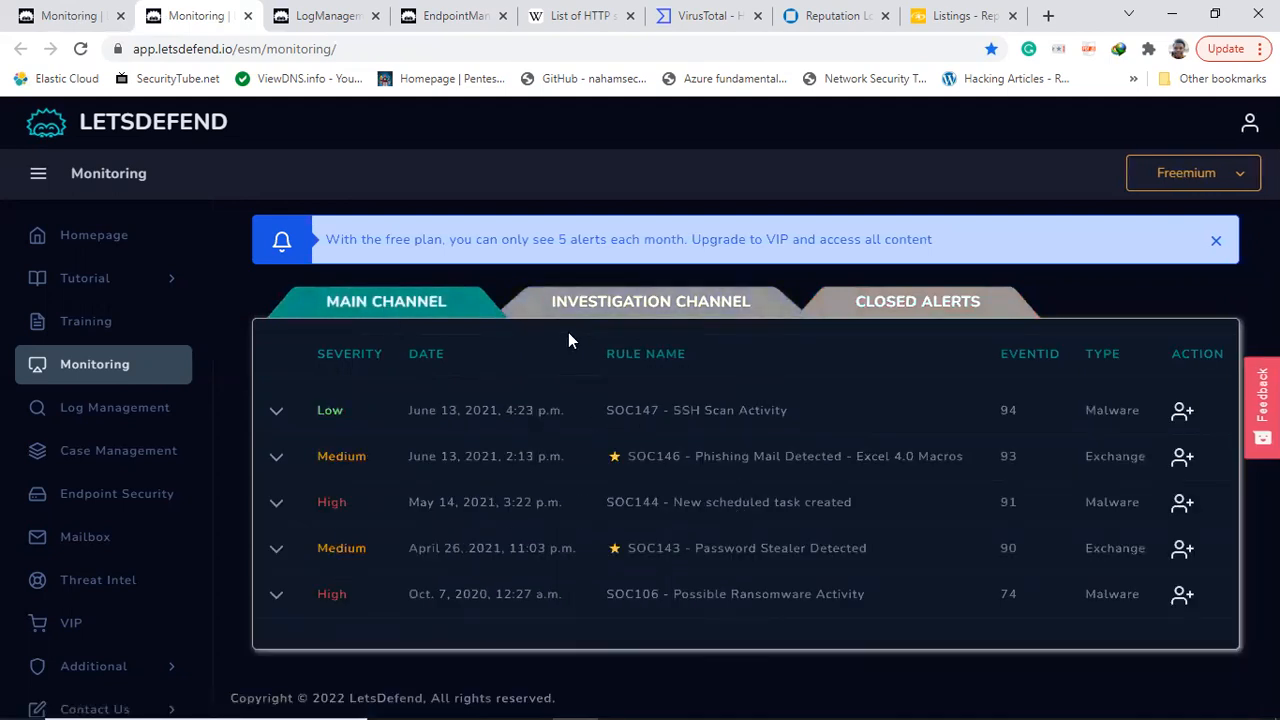
click(921, 306)
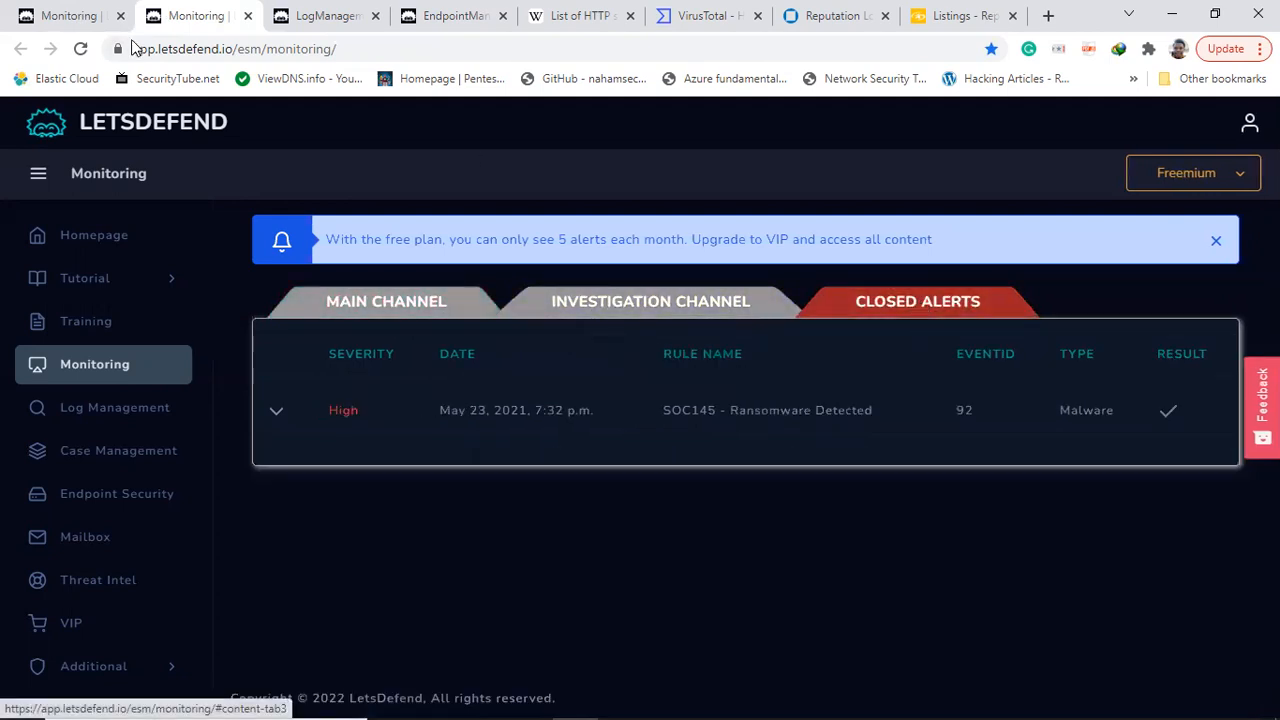
- Review the SOC142 - Multiple HTTP 500 Response alert's details in the investigation channel and open its closing form
click(70, 15)
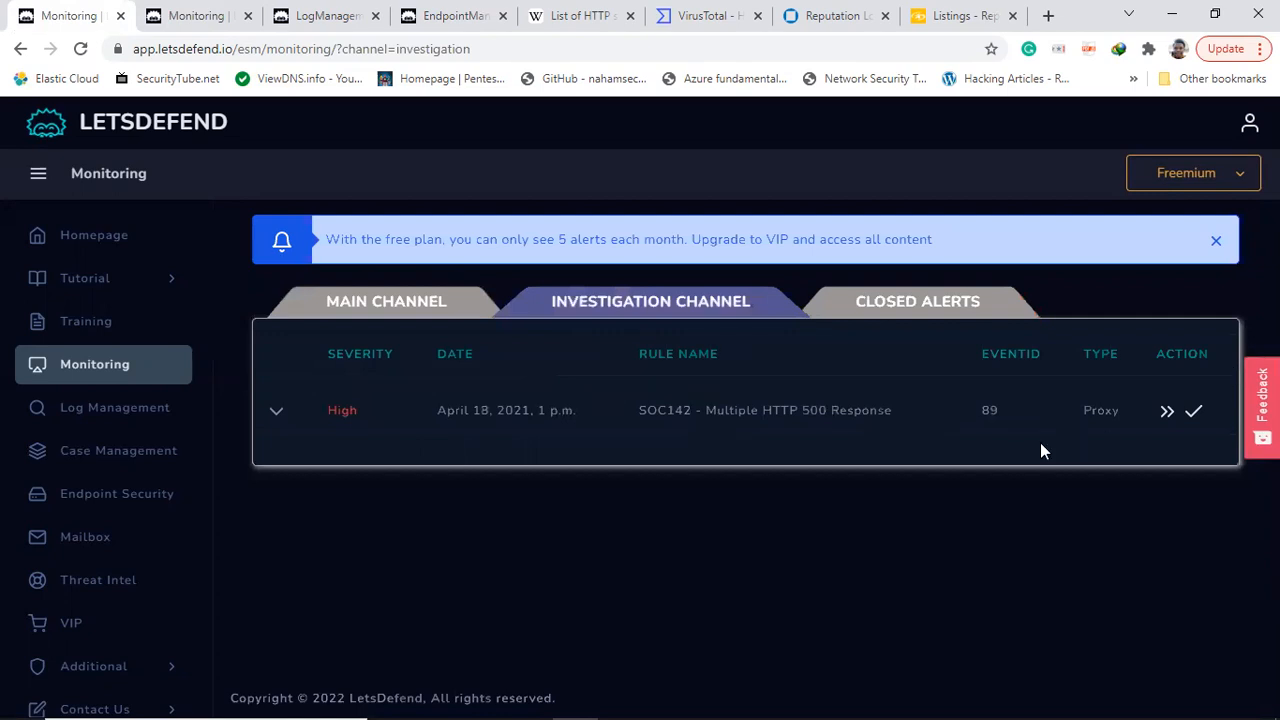
click(276, 416)
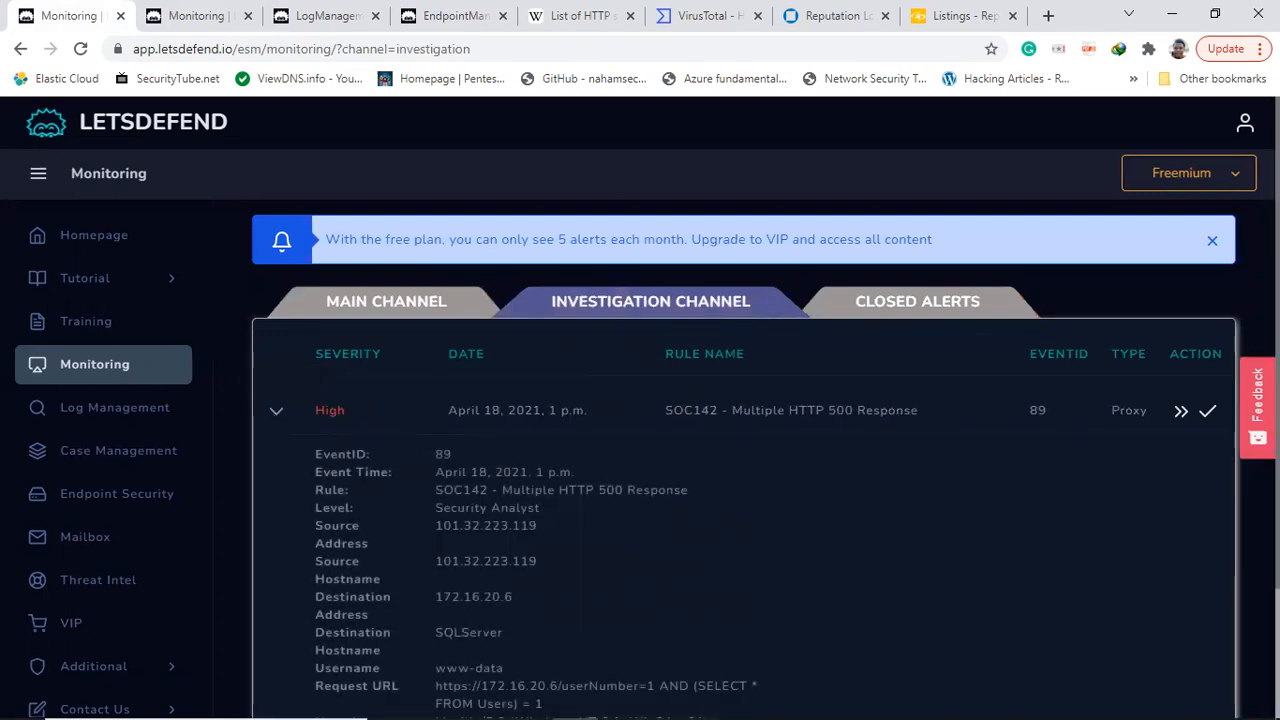
scroll(744, 460, down, 1)
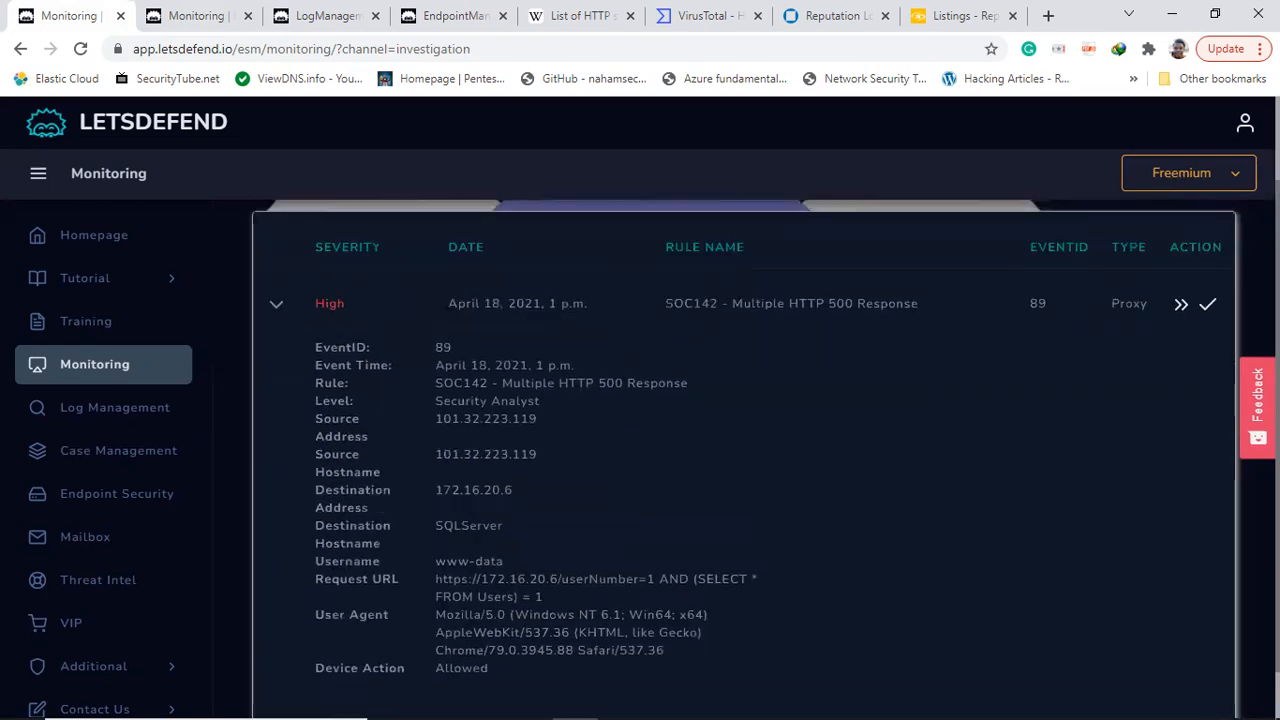
click(1206, 303)
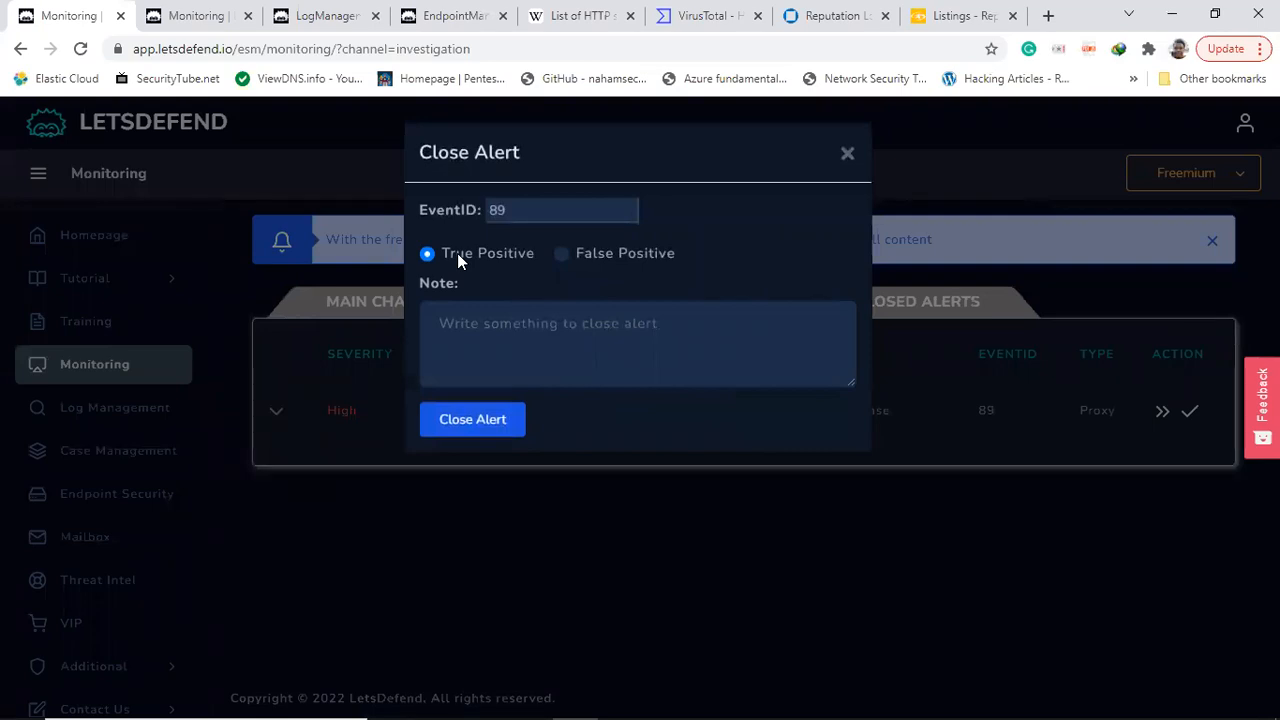
- Close the alert as True Positive with the note "this is a True Positive as the Server was Highly compromised"
click(475, 338)
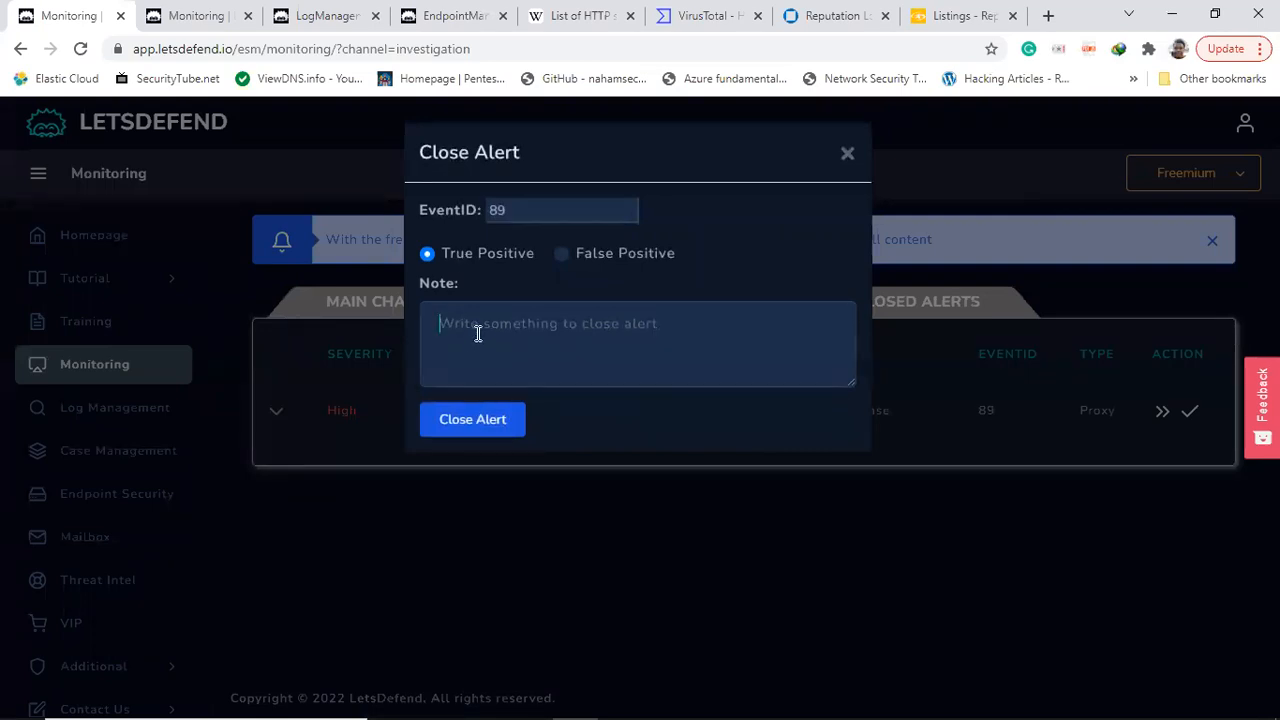
text(this is a )
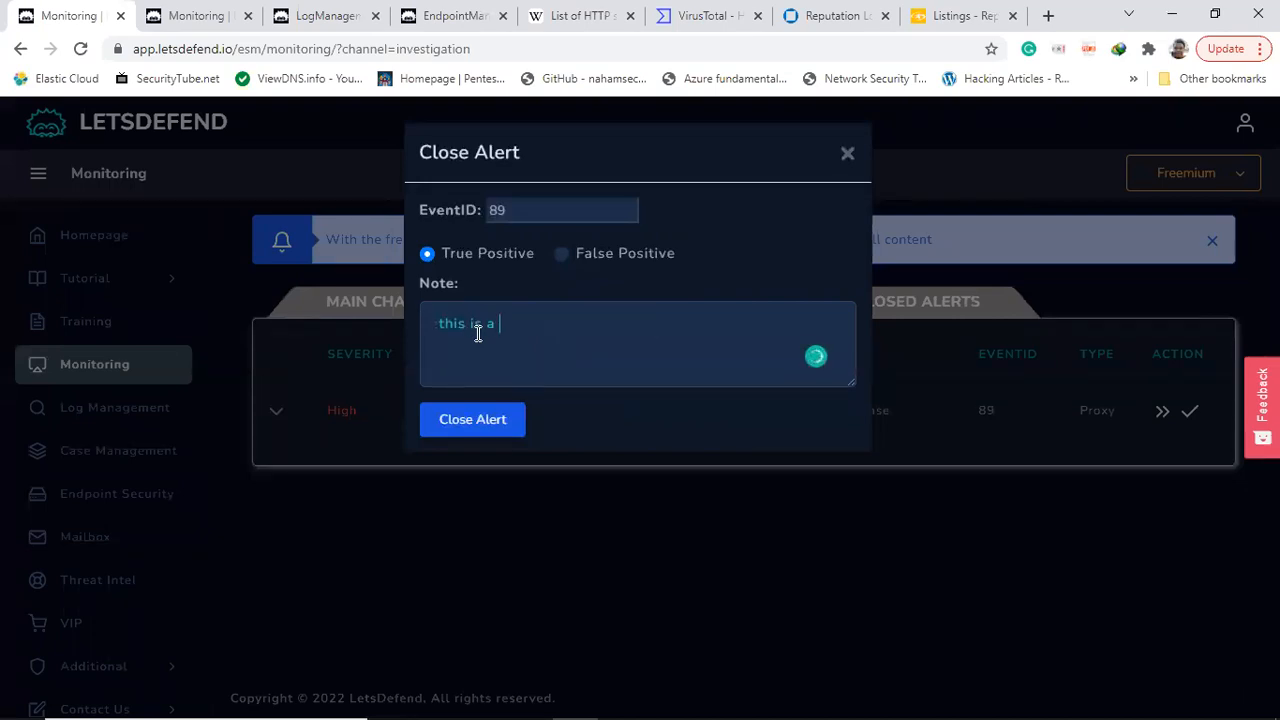
text(True Positive as the)
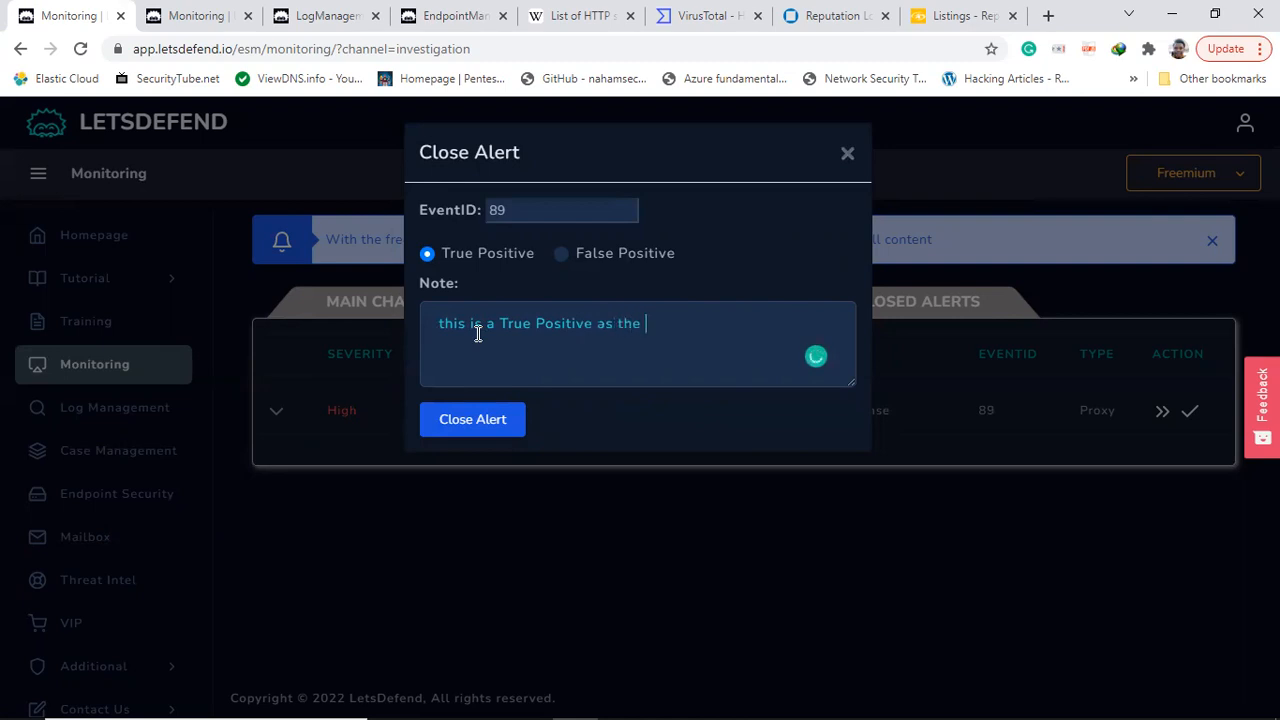
text( Server was Highly com)
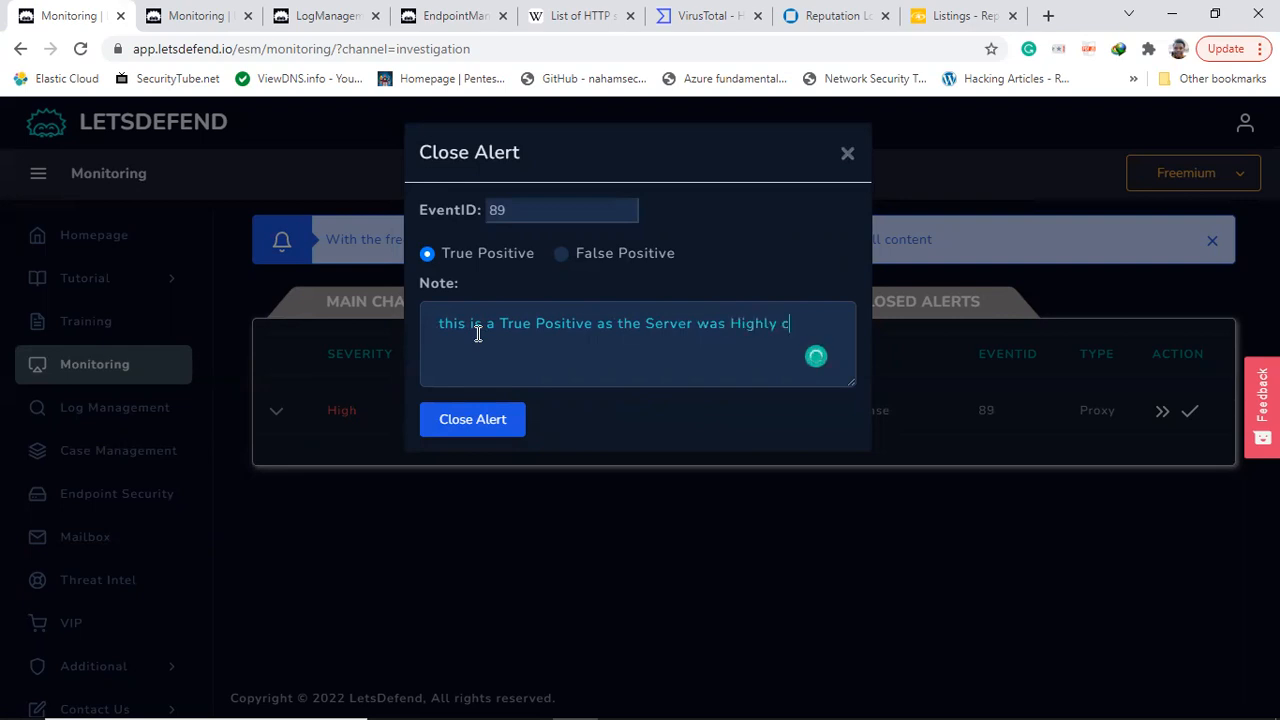
text(promised)
click(479, 434)
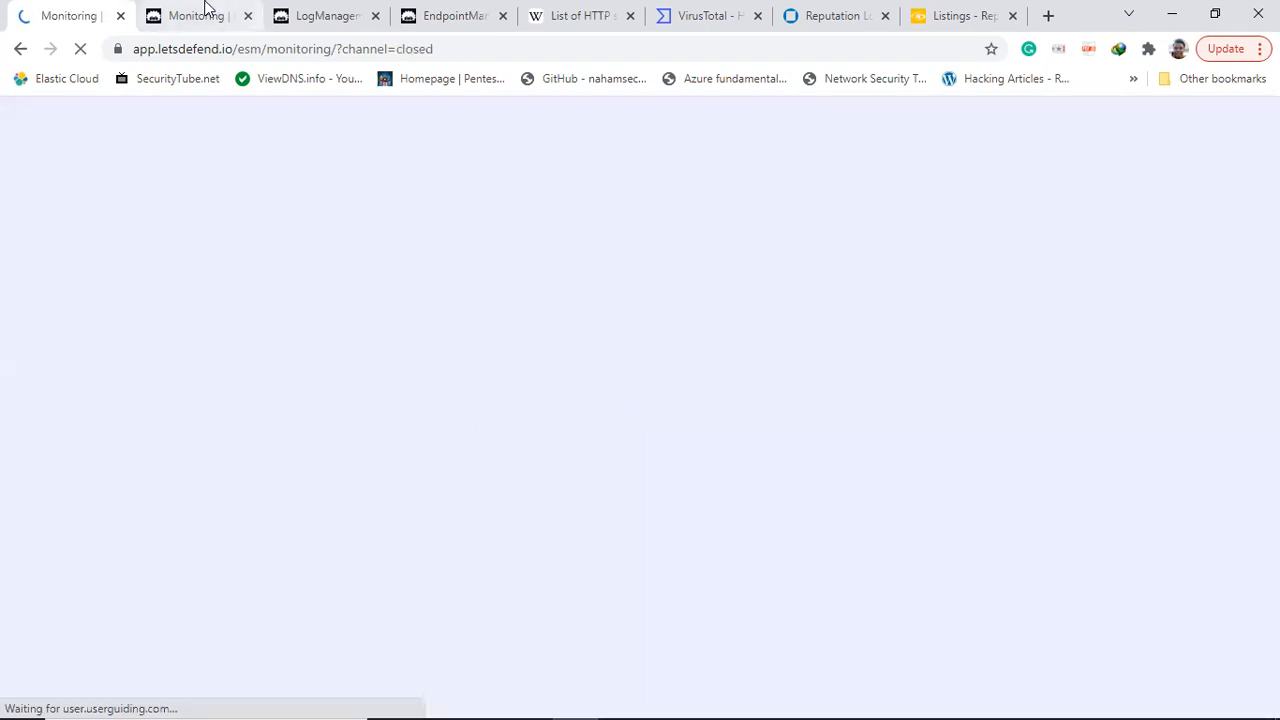
- Close the duplicate monitoring page and dismiss the investigation completion message
click(248, 16)
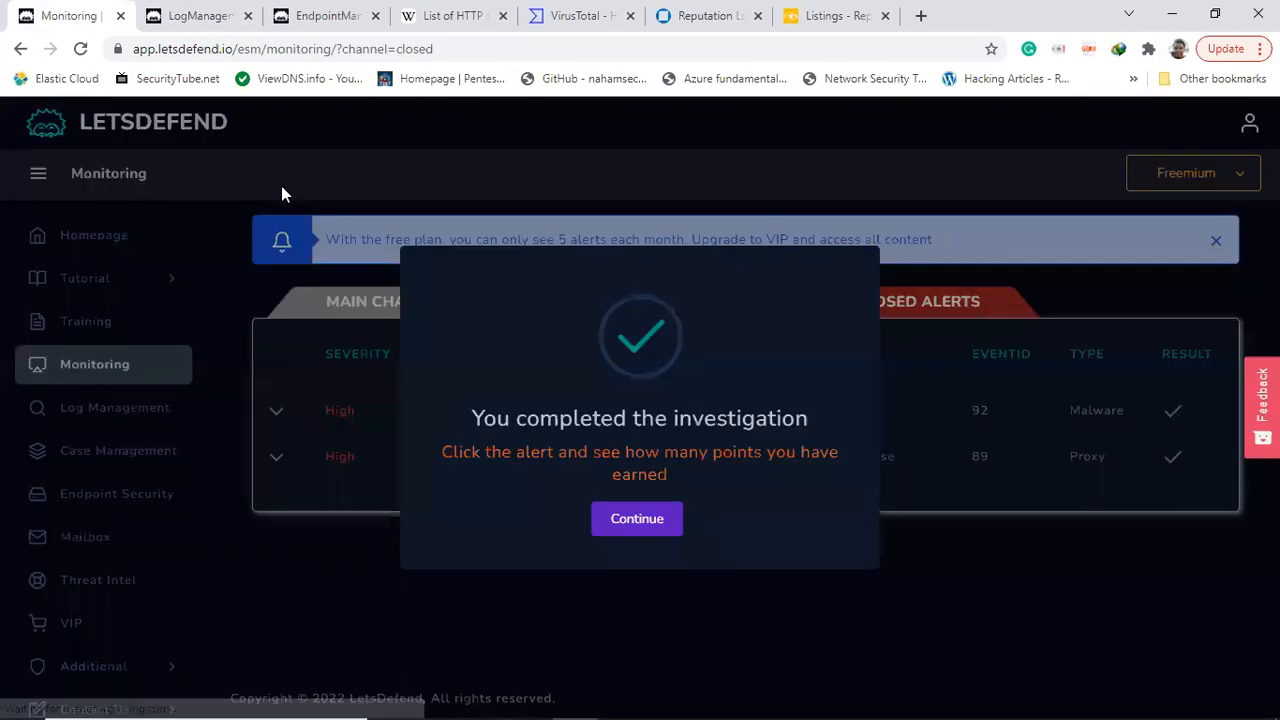
click(631, 524)
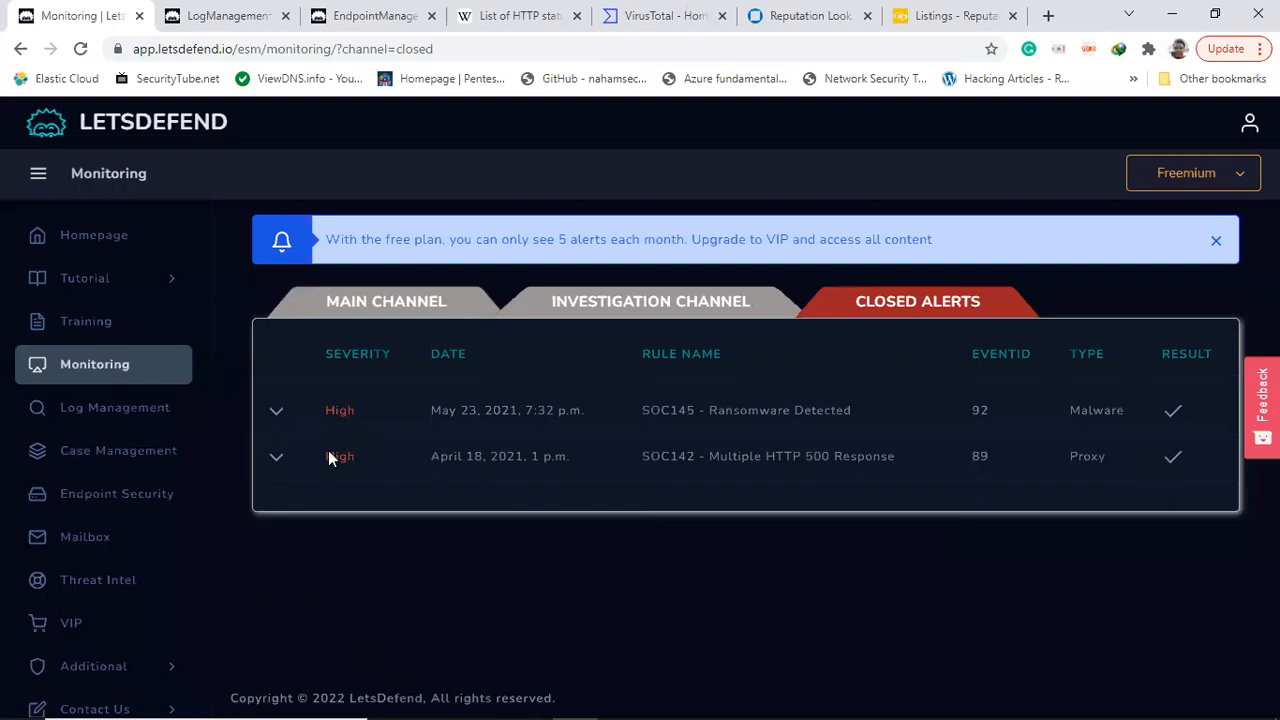
- Review the closed SOC142 - Multiple HTTP 500 Response alert's answer, playbook points and analyst note
click(390, 456)
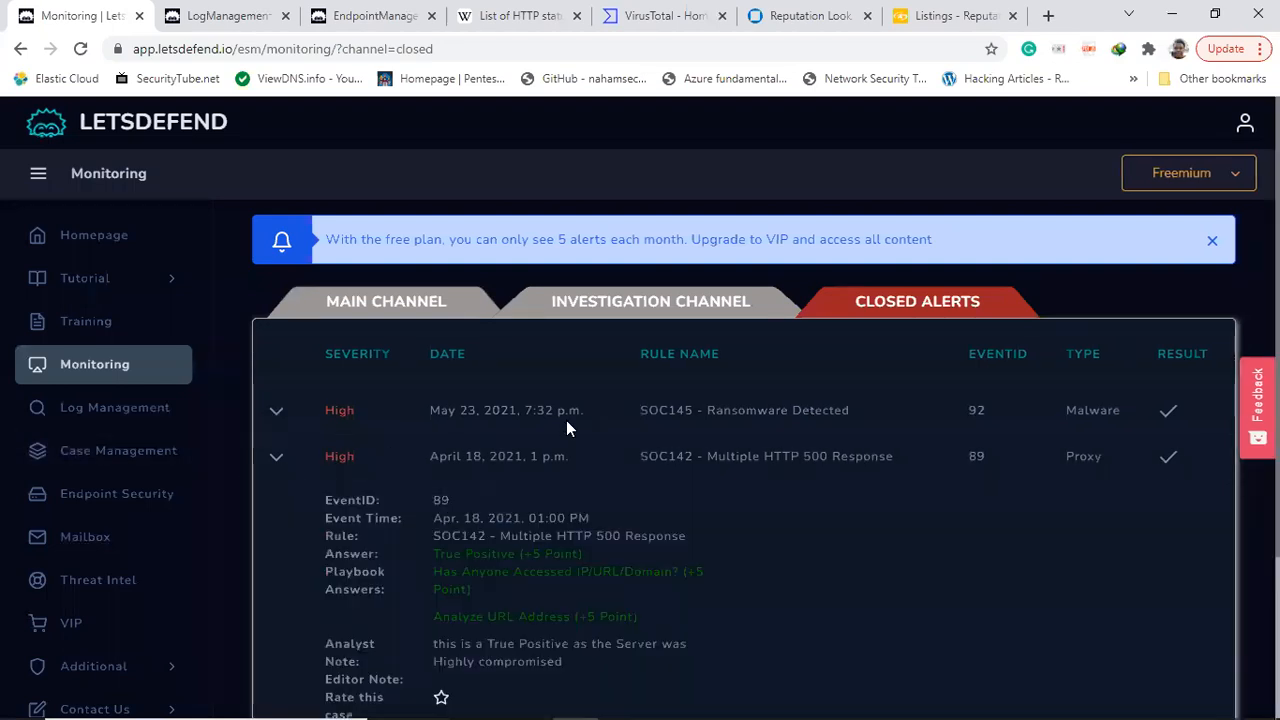
scroll(1037, 437, down, 1)
scroll(755, 459, down, 2)
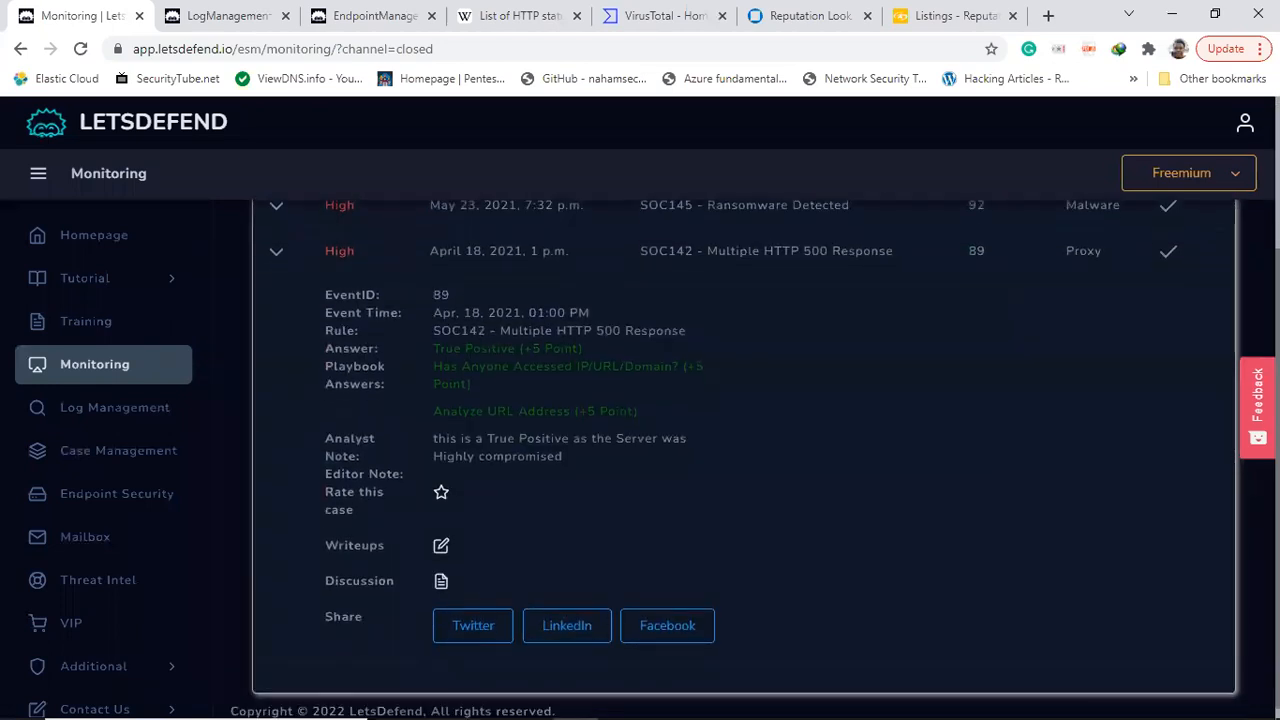
scroll(745, 460, up, 1)
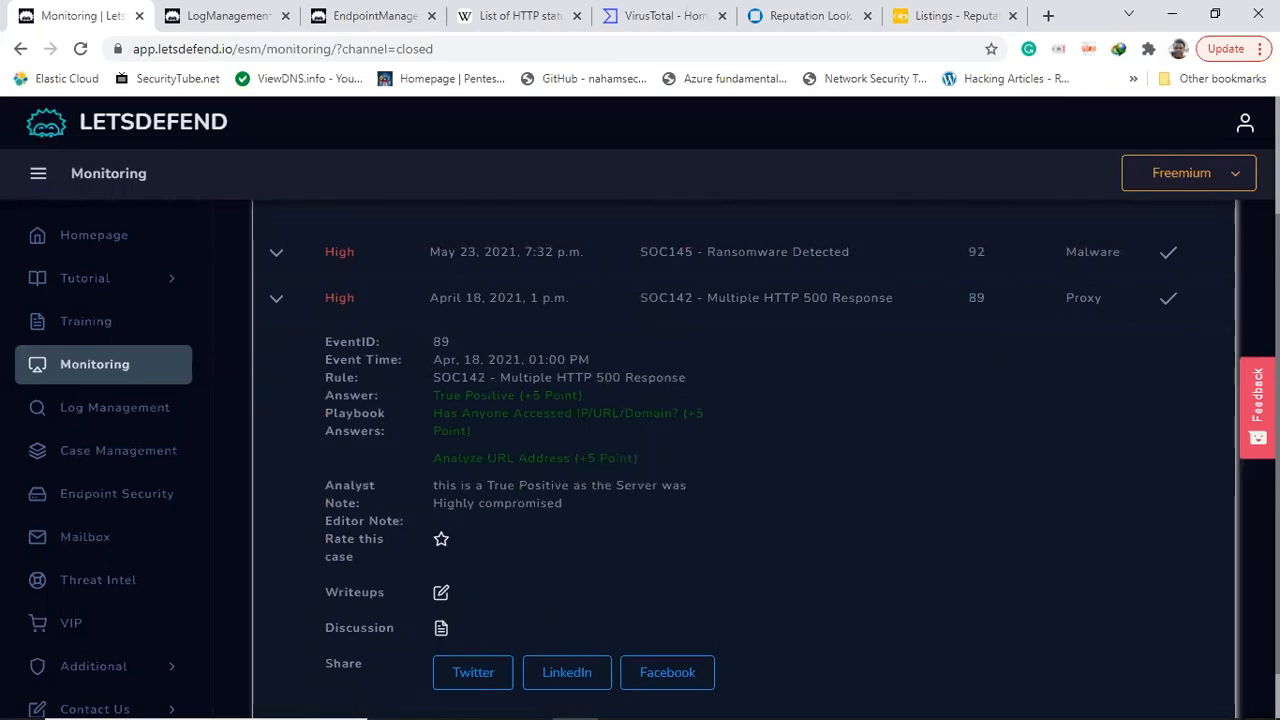
scroll(745, 450, up, 1)
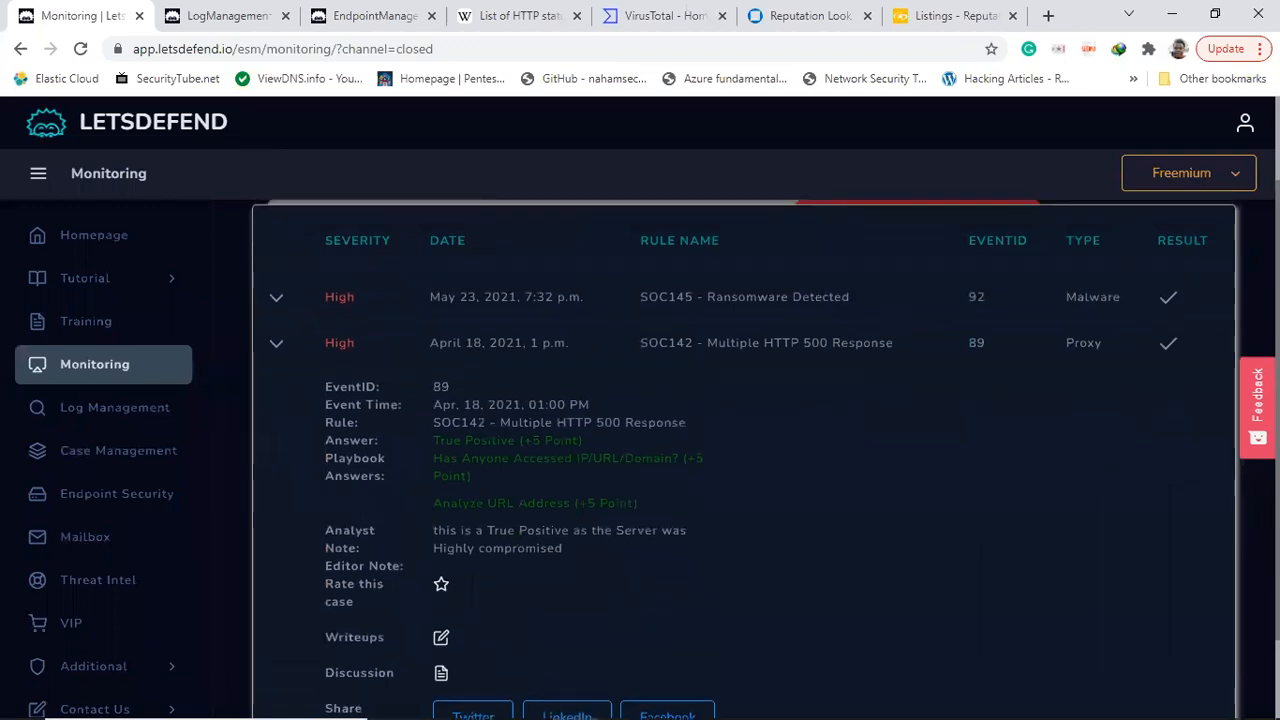
scroll(745, 450, down, 1)
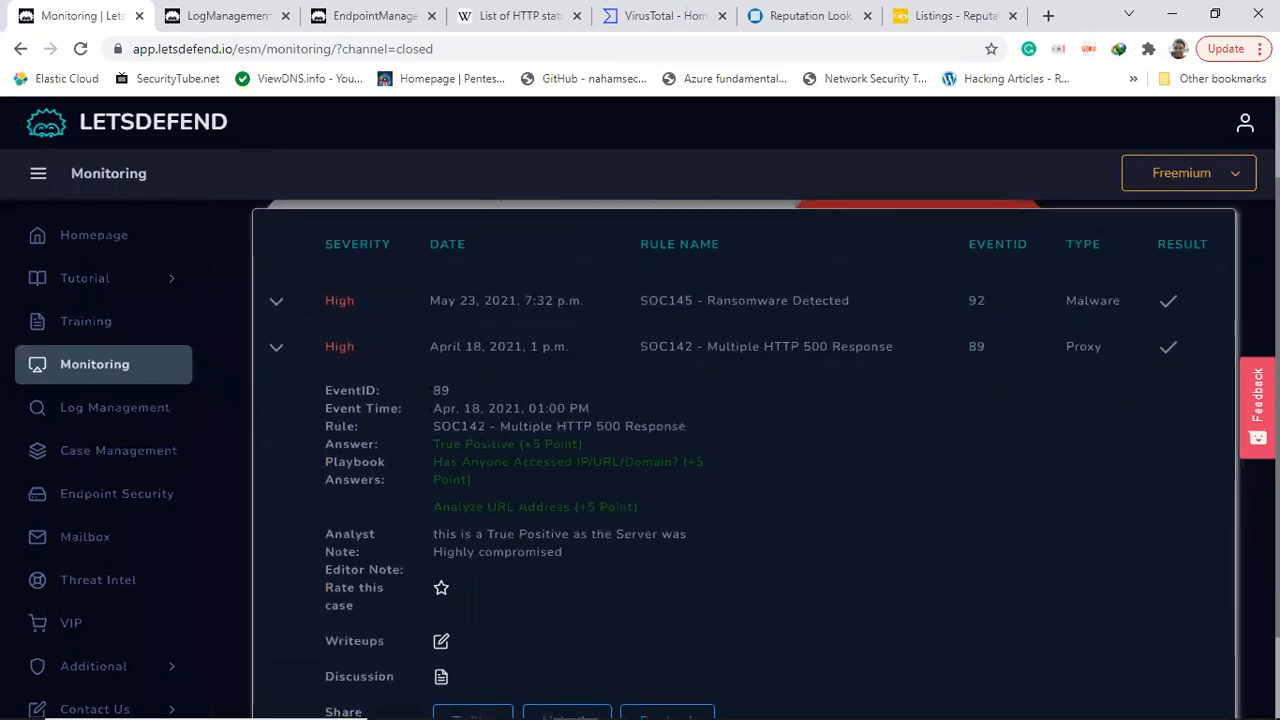
scroll(745, 450, down, 2)
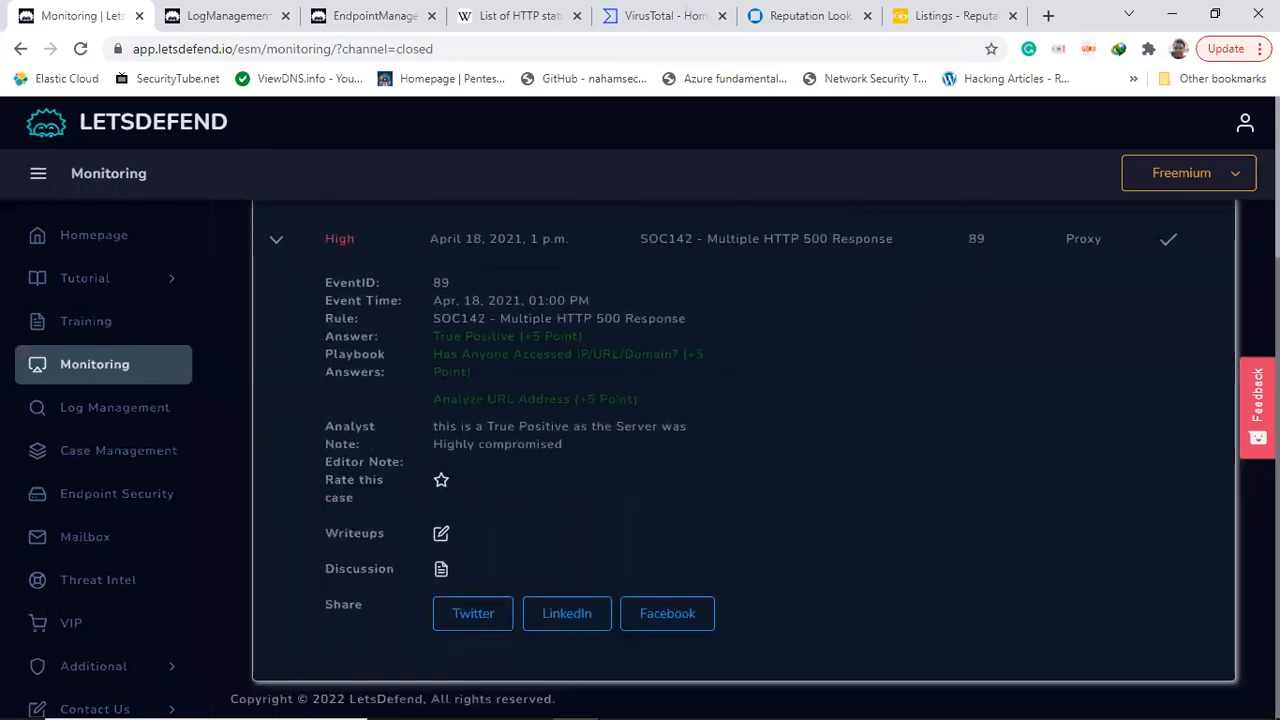